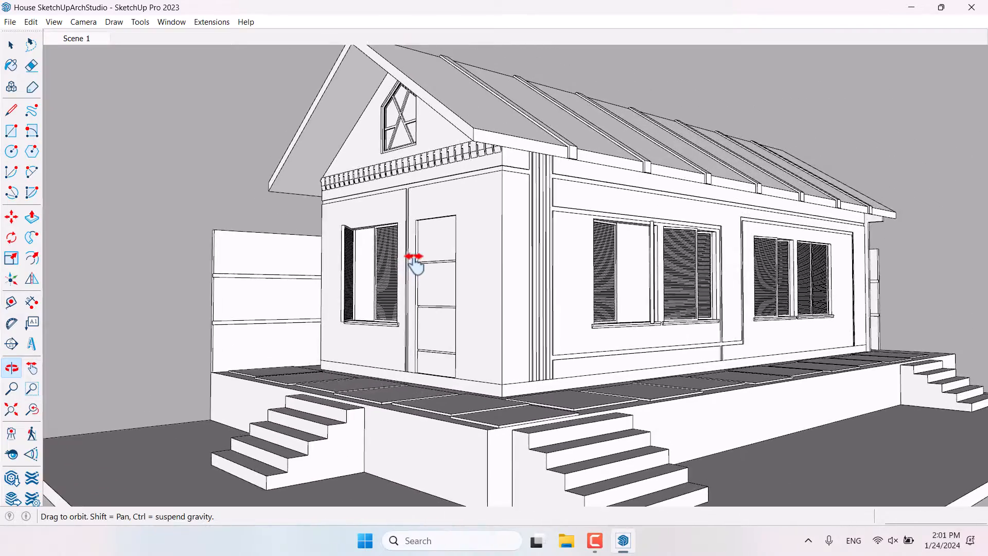
# Examine the finished house model from its front gable, side windows, roof and platform, and as a whole.
pyautogui.press('space')
pyautogui.scroll(5, 483, 187)
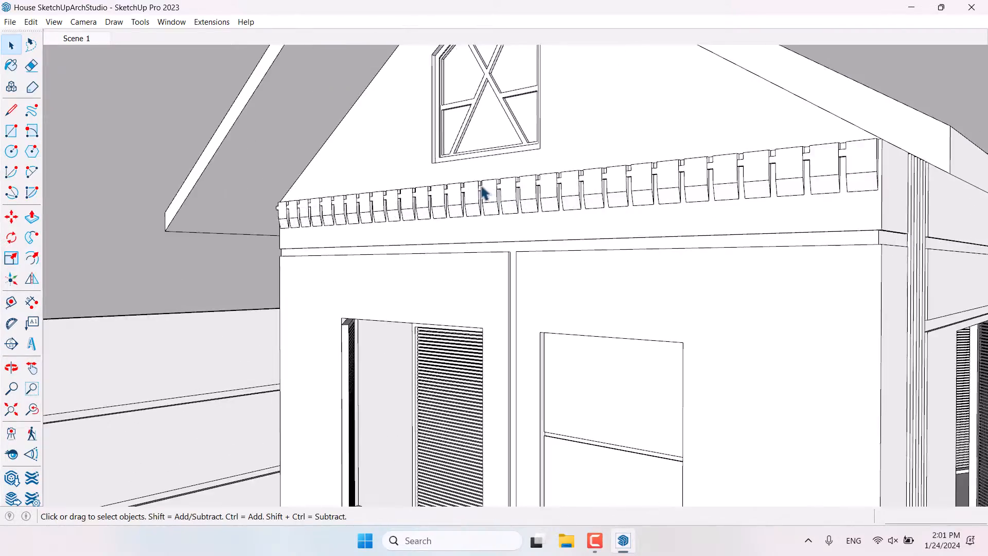
pyautogui.moveTo(482, 189); pyautogui.dragTo(371, 246, button='middle')
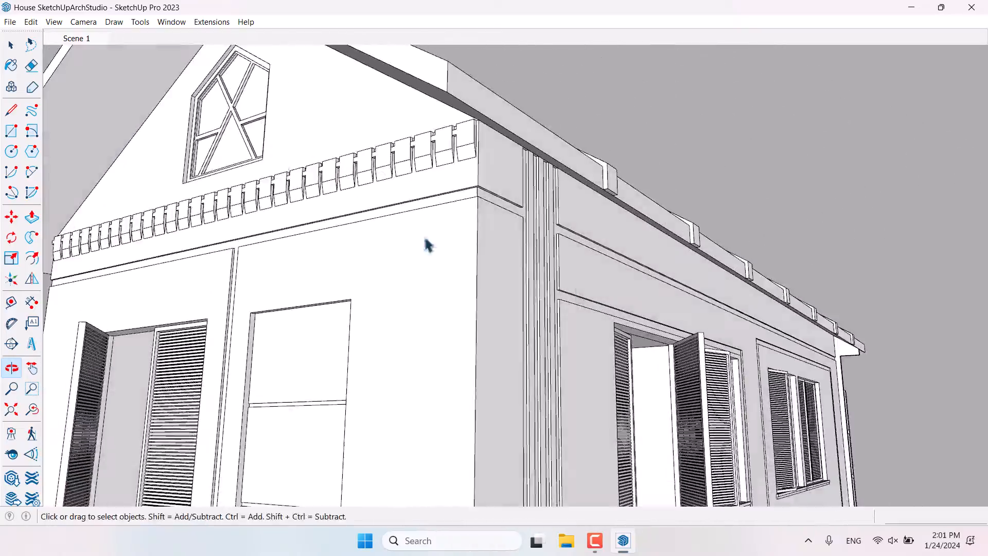
pyautogui.moveTo(640, 311); pyautogui.dragTo(303, 304, button='middle')
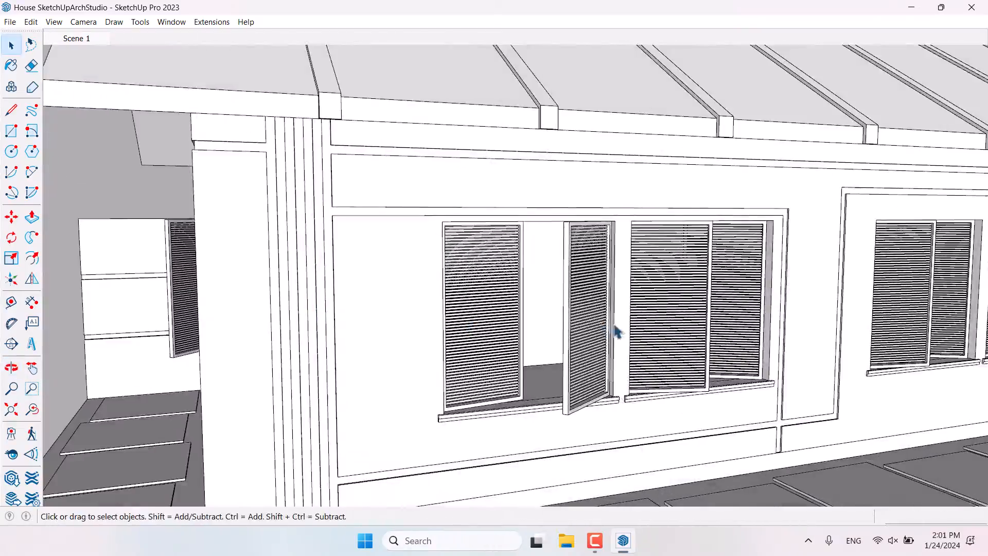
pyautogui.moveTo(616, 327); pyautogui.dragTo(575, 324, button='middle')
pyautogui.scroll(-3, 575, 324)
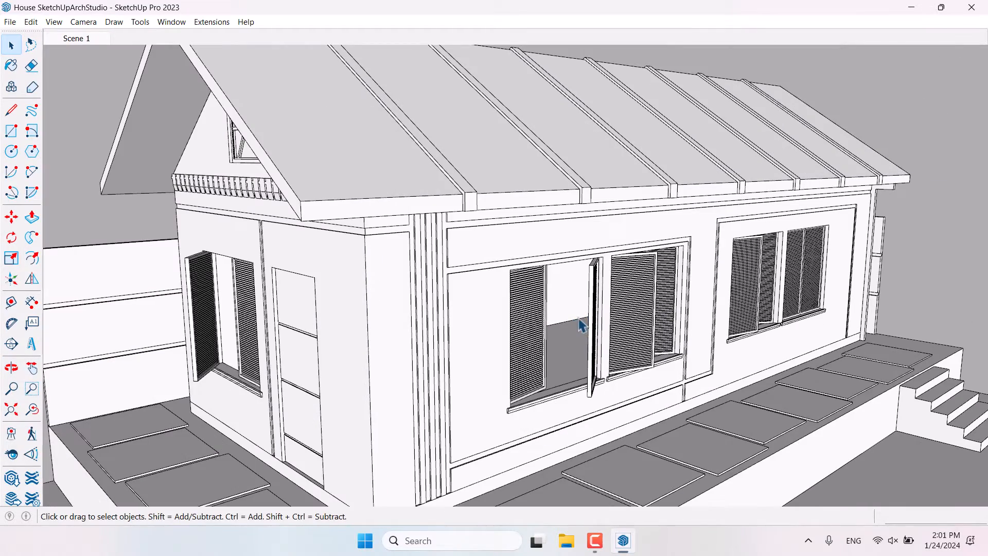
pyautogui.scroll(-4, 432, 338)
pyautogui.moveTo(431, 339); pyautogui.dragTo(494, 411, button='middle')
pyautogui.scroll(-3, 451, 290)
pyautogui.scroll(4, 490, 391)
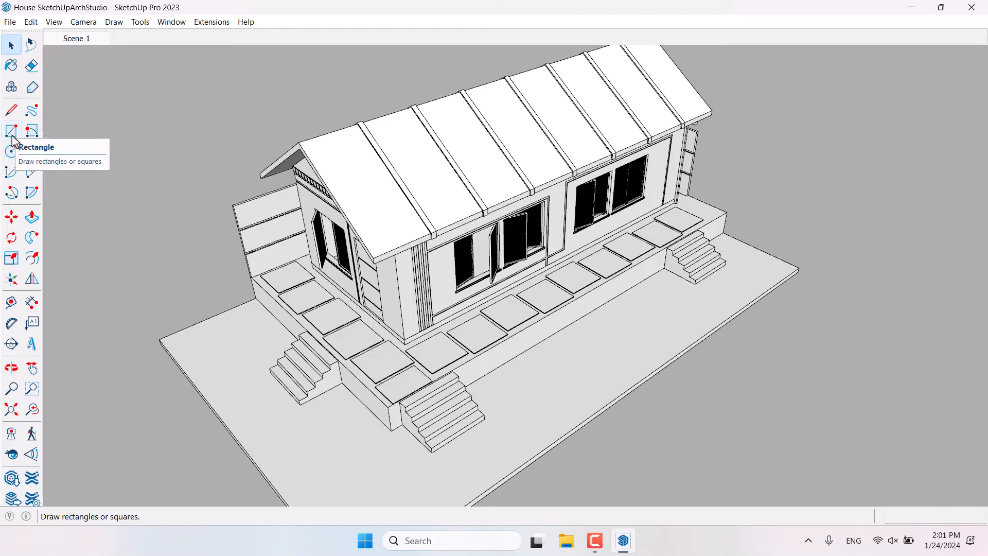
# Measure the reference house's platform footprint from corner to corner with the Rectangle tool, postponing the system restart notice.
pyautogui.click(11, 135)
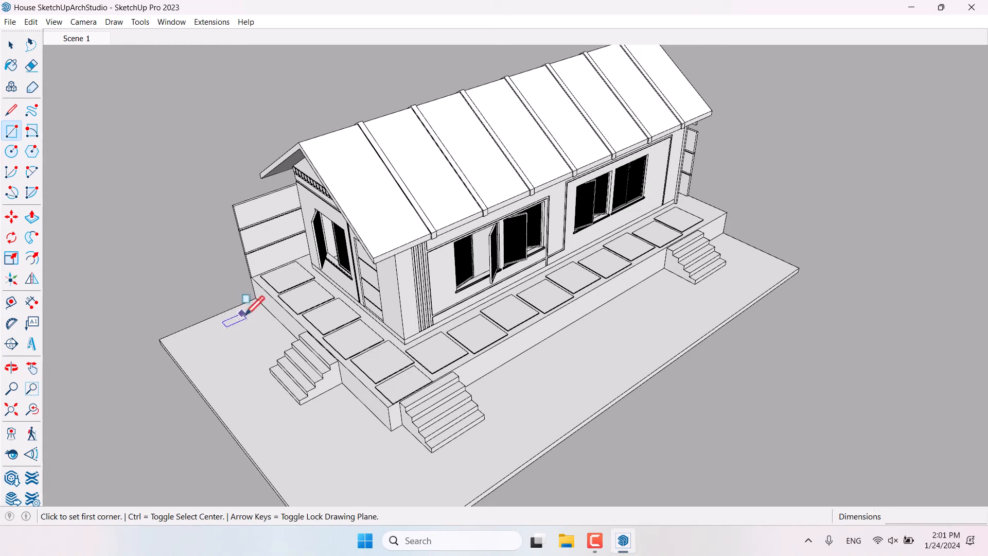
pyautogui.click(256, 298)
pyautogui.moveTo(256, 297); pyautogui.dragTo(820, 370, button='middle')
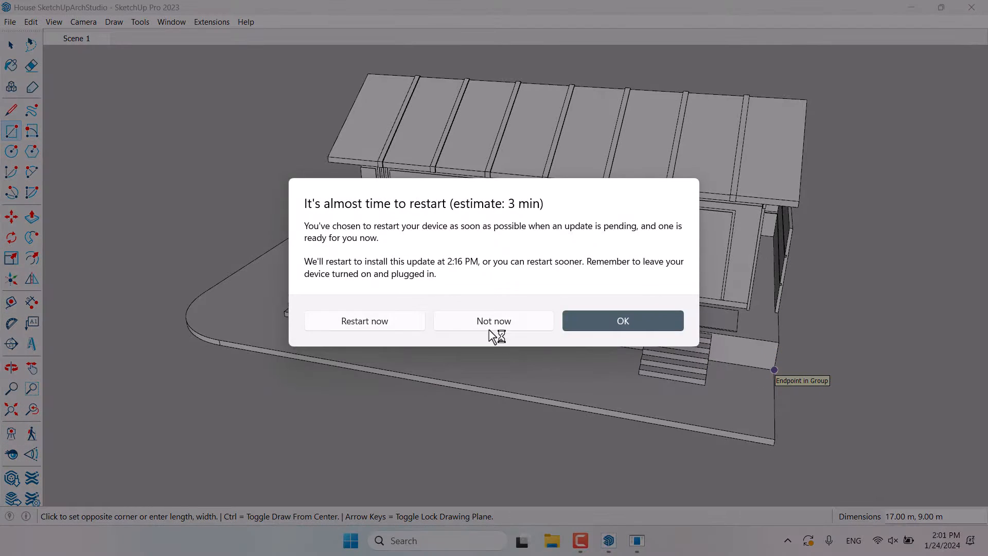
pyautogui.click(493, 323)
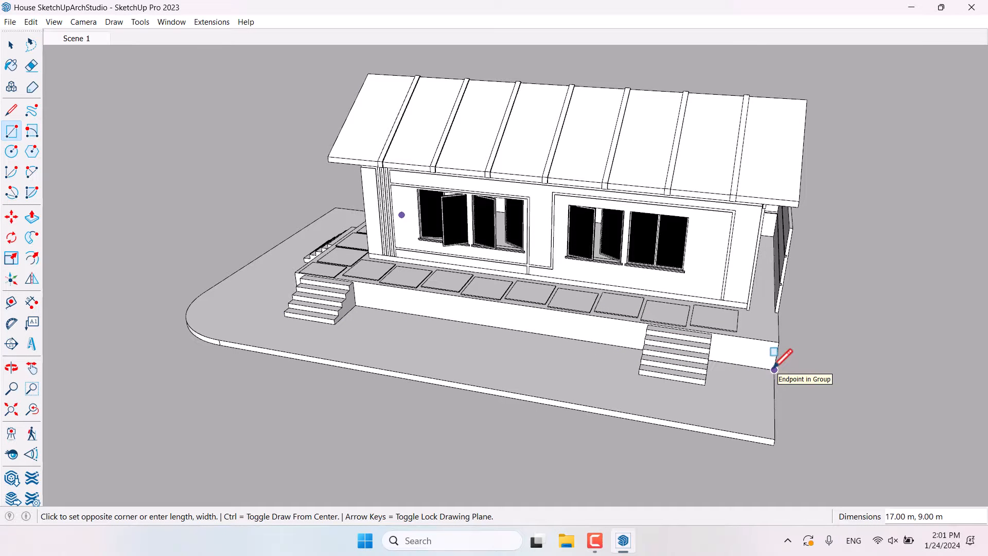
pyautogui.press('space')
# Draw a 9 × 17 m rectangle on the empty ground beside the reference house.
pyautogui.scroll(-5, 411, 314)
pyautogui.moveTo(463, 324); pyautogui.dragTo(638, 344, button='middle')
pyautogui.scroll(3, 476, 384)
pyautogui.scroll(-1, 542, 324)
pyautogui.scroll(-2, 543, 325)
pyautogui.moveTo(546, 339); pyautogui.dragTo(494, 319, button='middle')
pyautogui.scroll(3, 580, 261)
pyautogui.click(11, 131)
pyautogui.click(551, 340)
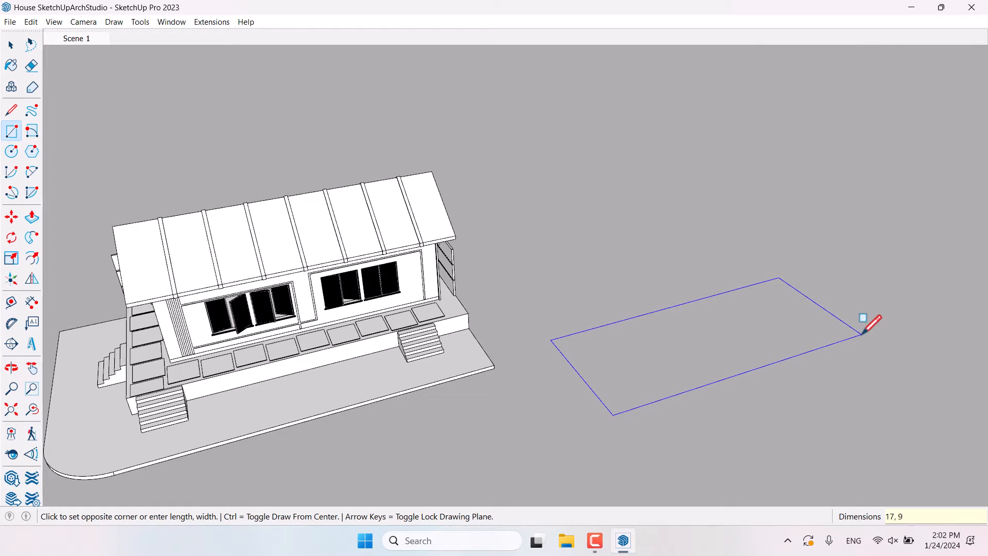
pyautogui.press('Return')
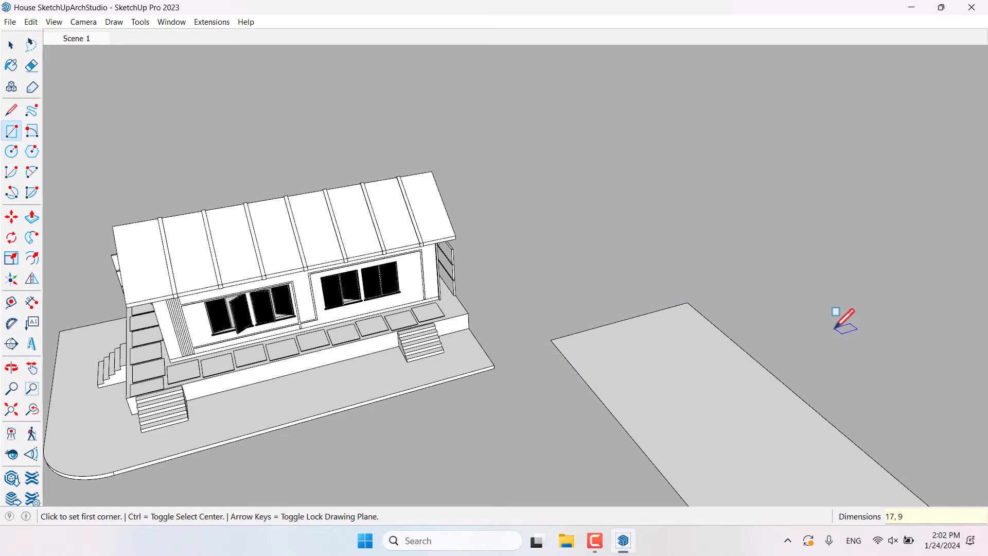
pyautogui.write('9, 17')
pyautogui.press('Return')
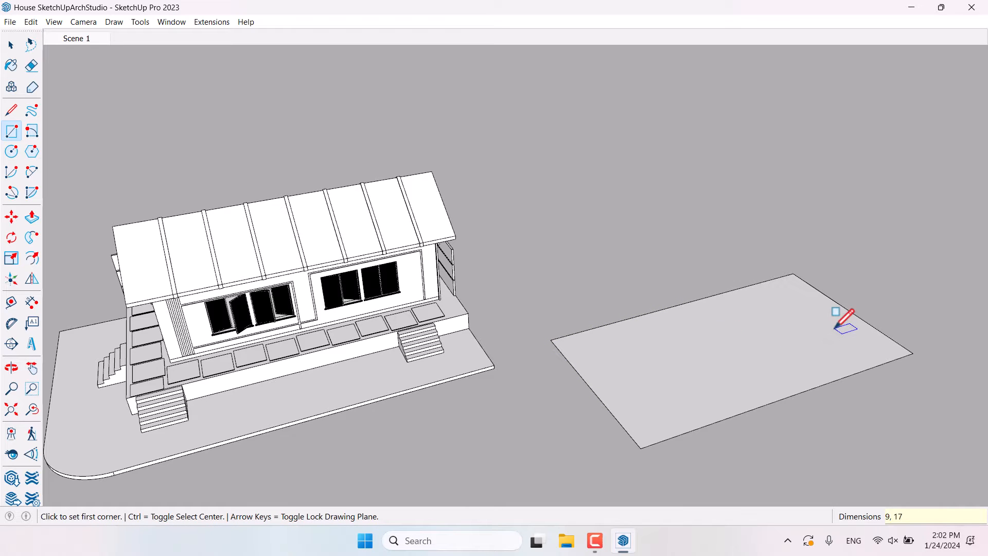
# Extrude the new rectangle upward 1.20 m to match the top of the reference house's platform.
pyautogui.scroll(-3, 638, 338)
pyautogui.moveTo(638, 338); pyautogui.dragTo(714, 317, button='middle')
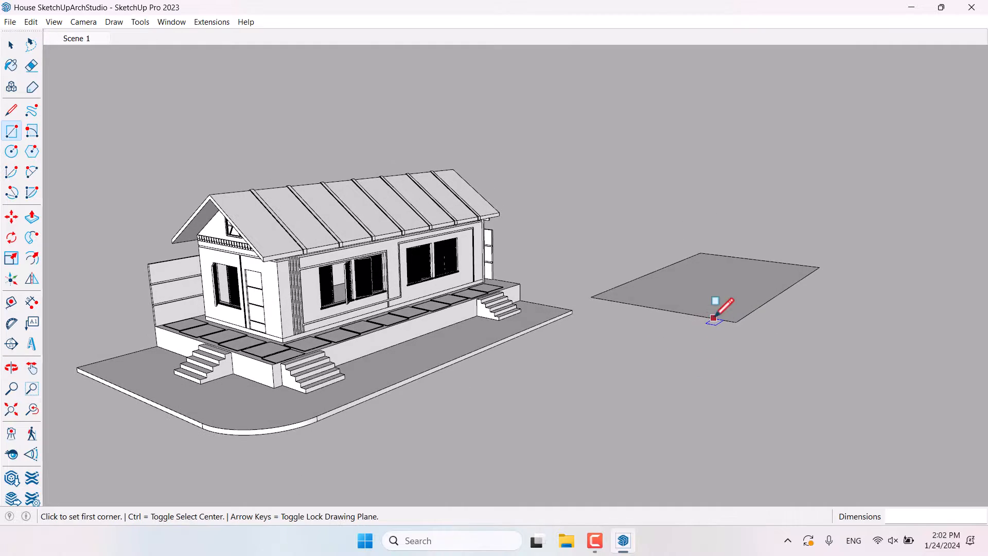
pyautogui.click(32, 216)
pyautogui.scroll(4, 638, 276)
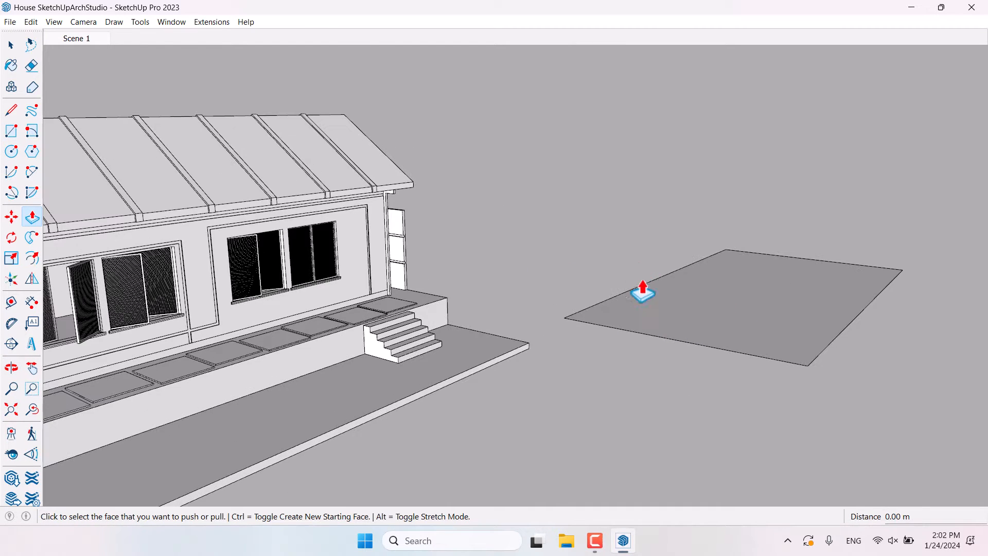
pyautogui.click(642, 293)
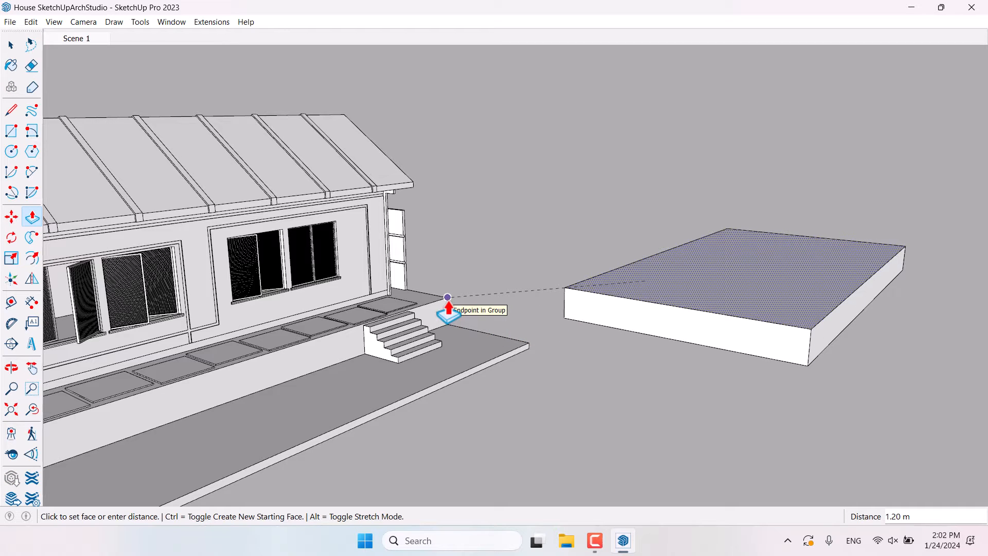
pyautogui.scroll(3, 448, 308)
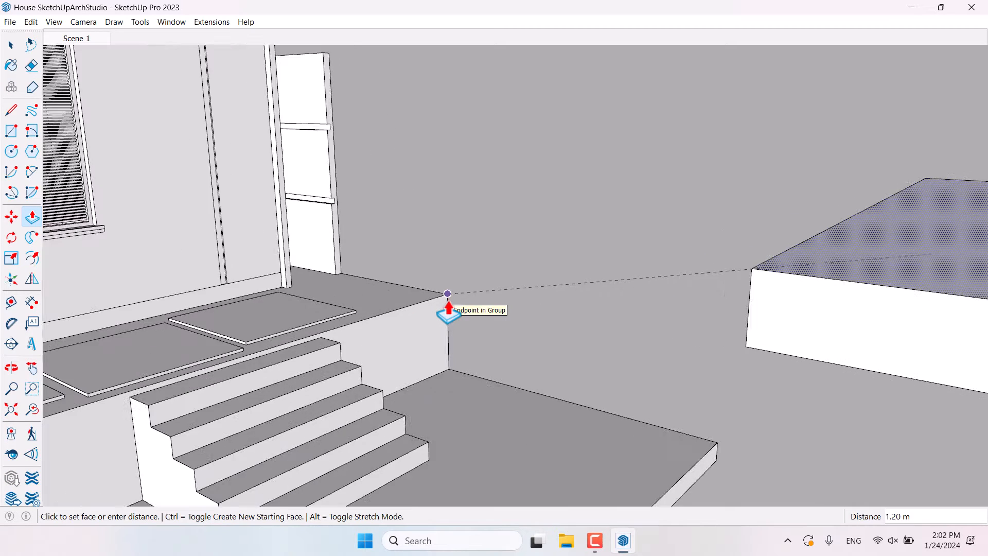
pyautogui.moveTo(449, 308); pyautogui.dragTo(397, 280, button='middle')
pyautogui.scroll(-3, 654, 339)
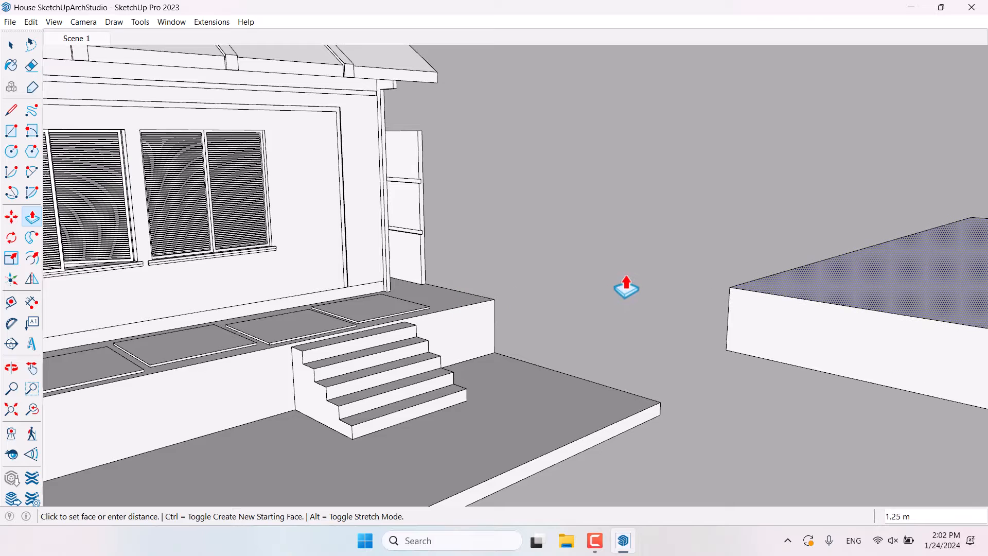
pyautogui.click(494, 299)
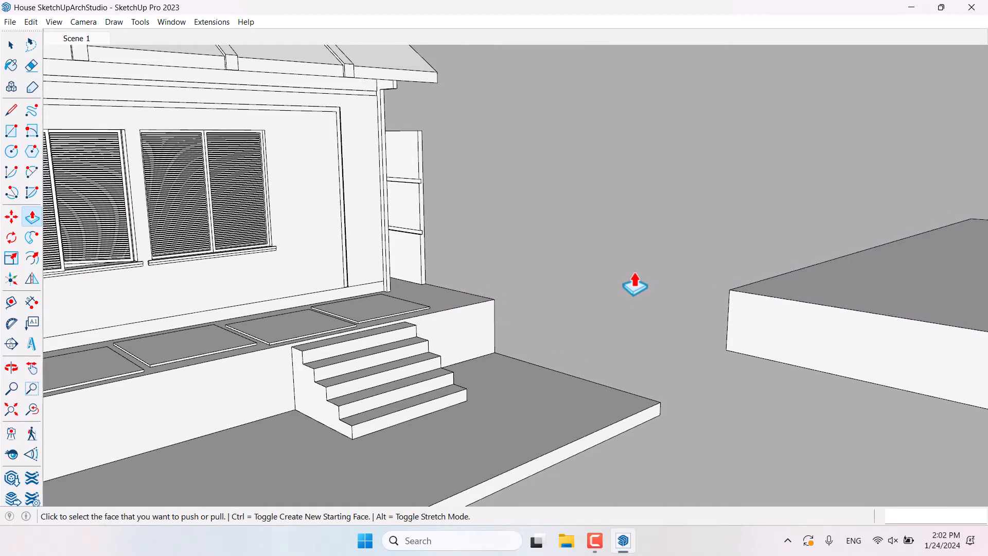
# Select all the geometry of the new slab and make it a group.
pyautogui.scroll(-4, 635, 273)
pyautogui.moveTo(633, 281); pyautogui.dragTo(600, 377, button='middle')
pyautogui.press('space')
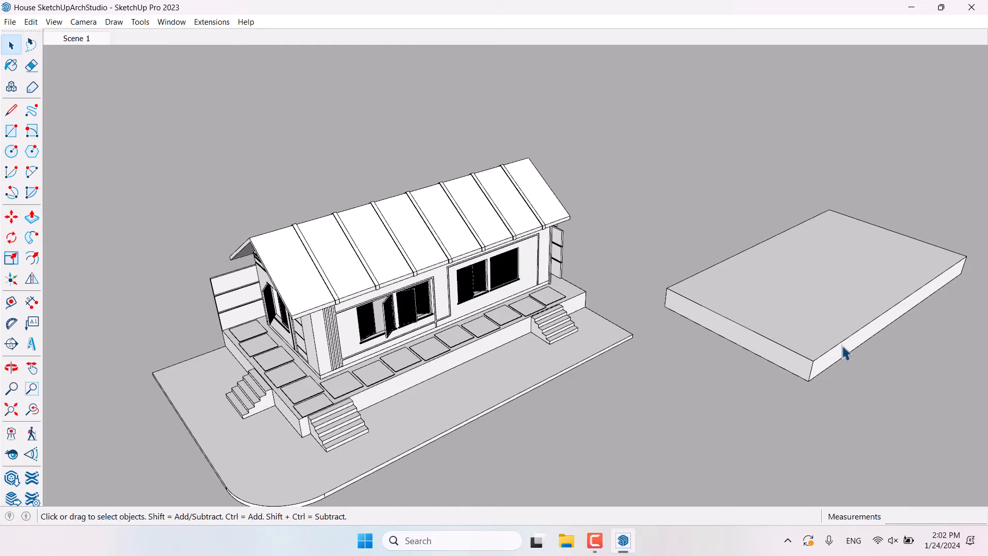
pyautogui.tripleClick(846, 325)
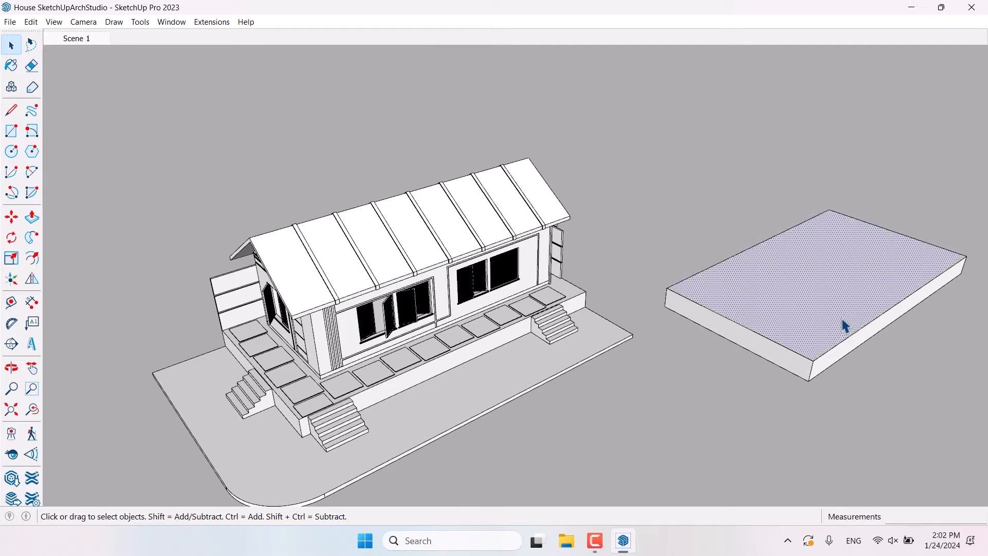
pyautogui.rightClick(842, 324)
pyautogui.click(839, 423)
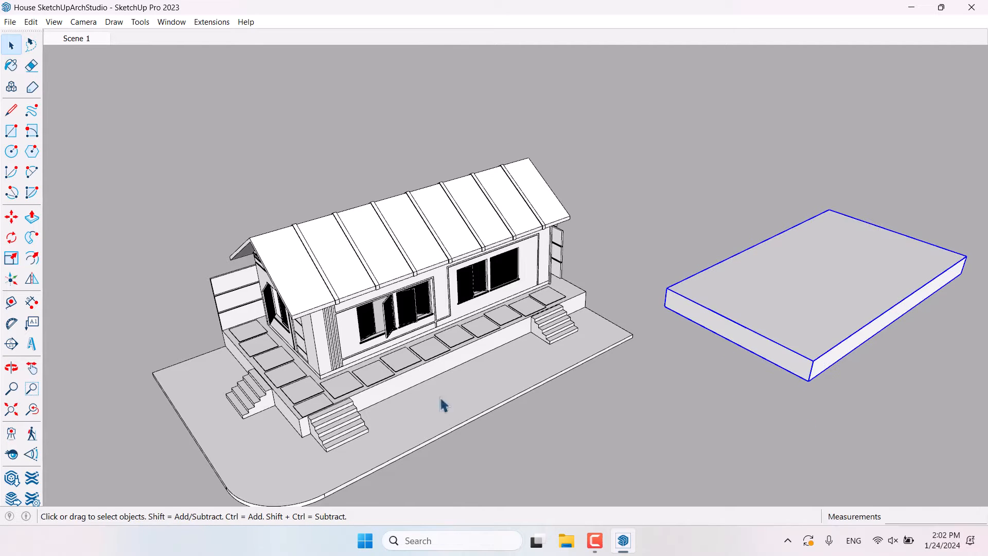
# Measure the reference house's wall footprint on its platform from corner to corner with the Rectangle tool.
pyautogui.scroll(5, 249, 371)
pyautogui.click(13, 135)
pyautogui.scroll(5, 294, 257)
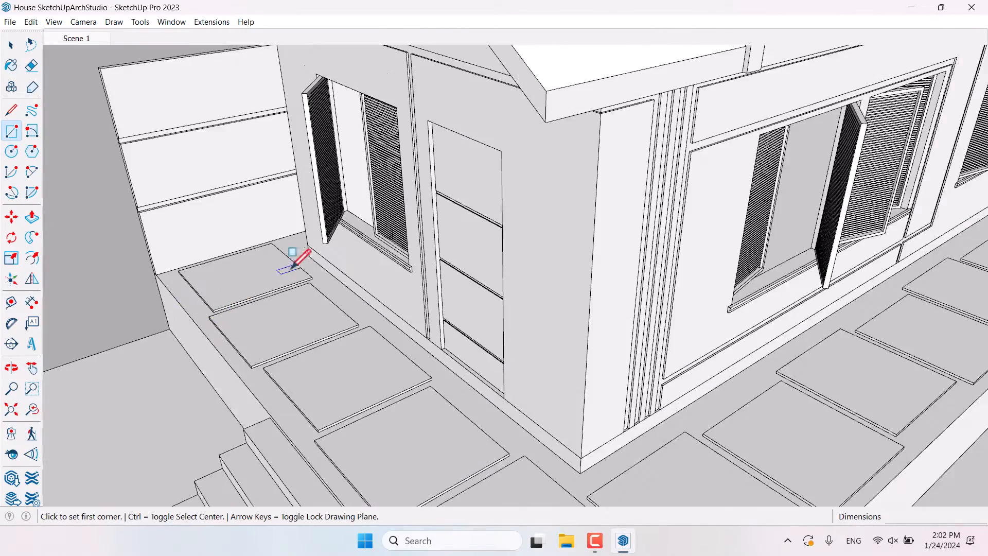
pyautogui.click(315, 247)
pyautogui.scroll(-6, 170, 287)
pyautogui.moveTo(170, 287); pyautogui.dragTo(166, 286, button='middle')
pyautogui.scroll(3, 549, 334)
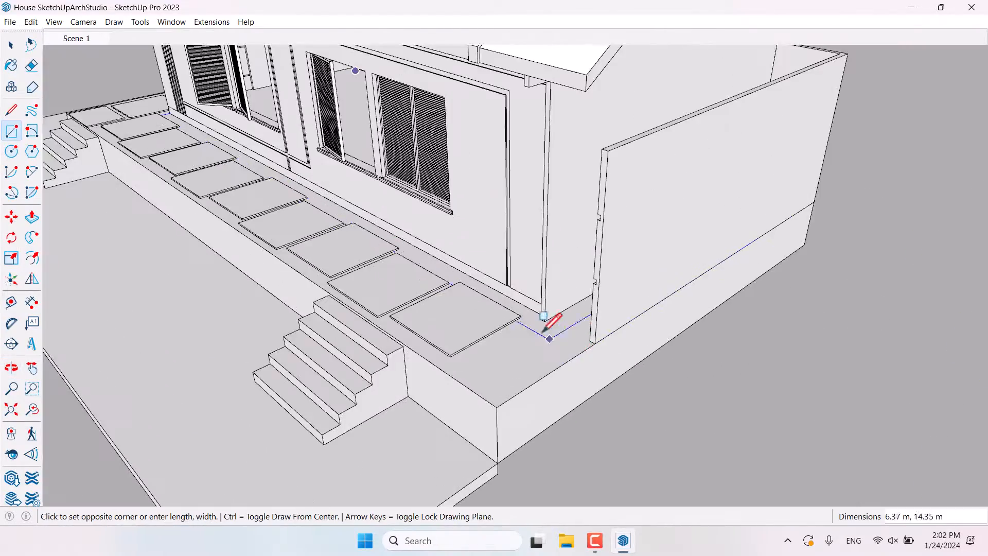
pyautogui.scroll(4, 539, 326)
pyautogui.moveTo(539, 326); pyautogui.dragTo(820, 381, button='middle')
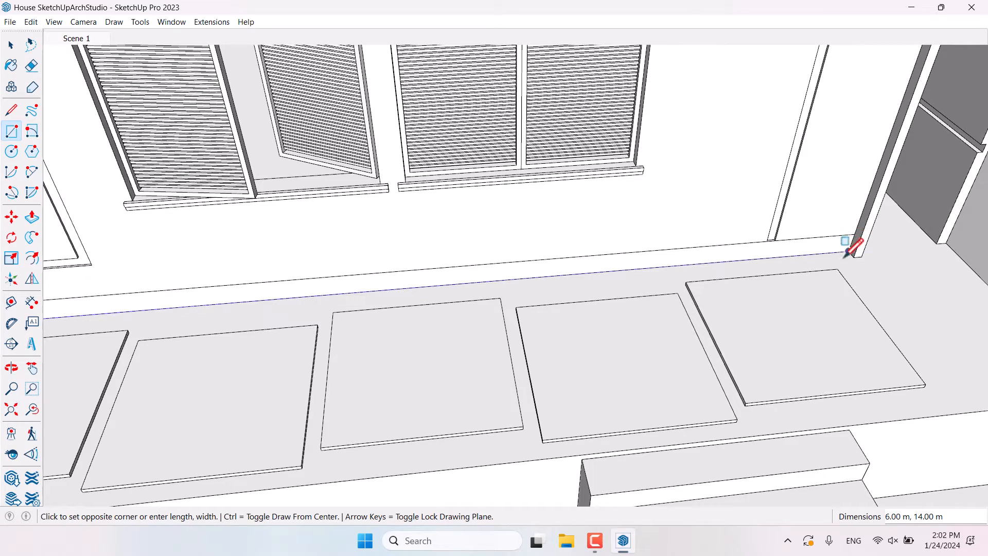
pyautogui.press('space')
# Place two guides parallel to the new slab's long edge, one 1 m inside it and another 6 m from the first.
pyautogui.scroll(-10, 420, 288)
pyautogui.scroll(3, 800, 404)
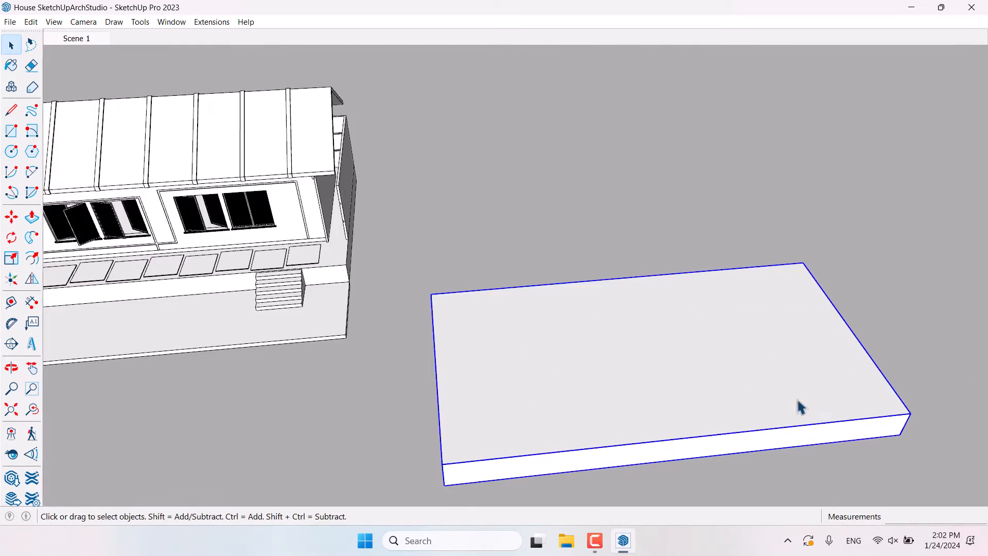
pyautogui.moveTo(798, 406); pyautogui.dragTo(639, 371, button='middle')
pyautogui.click(776, 205)
pyautogui.click(10, 302)
pyautogui.scroll(-2, 278, 235)
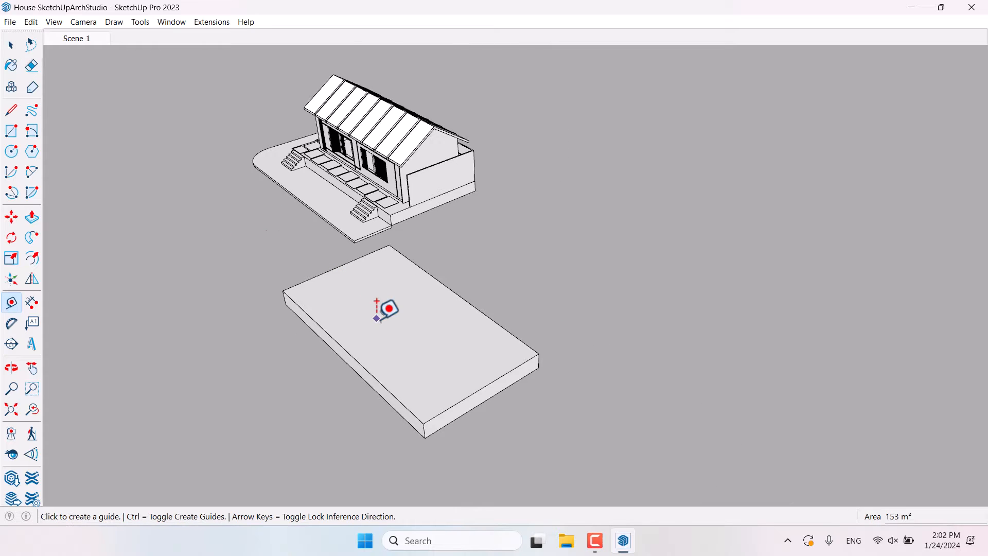
pyautogui.scroll(3, 386, 306)
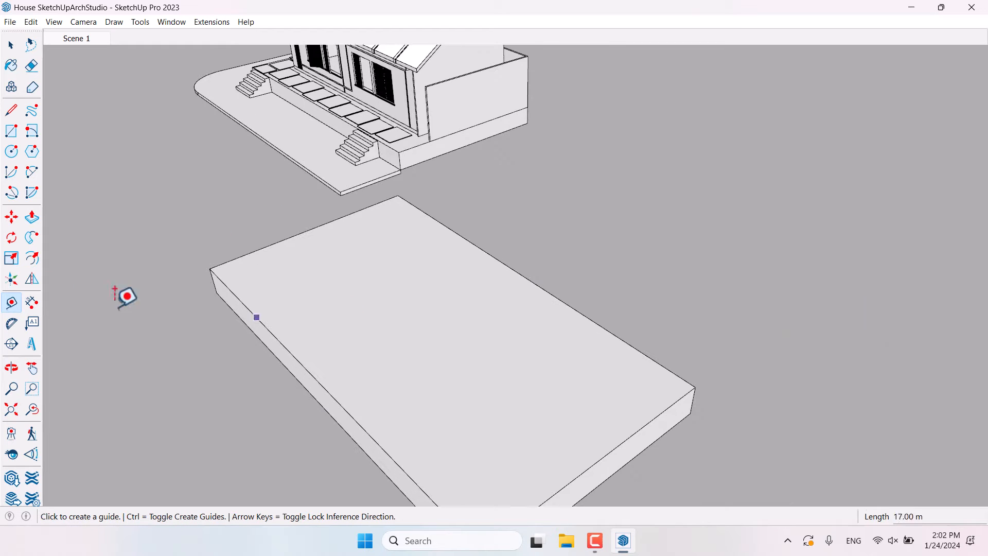
pyautogui.click(557, 297)
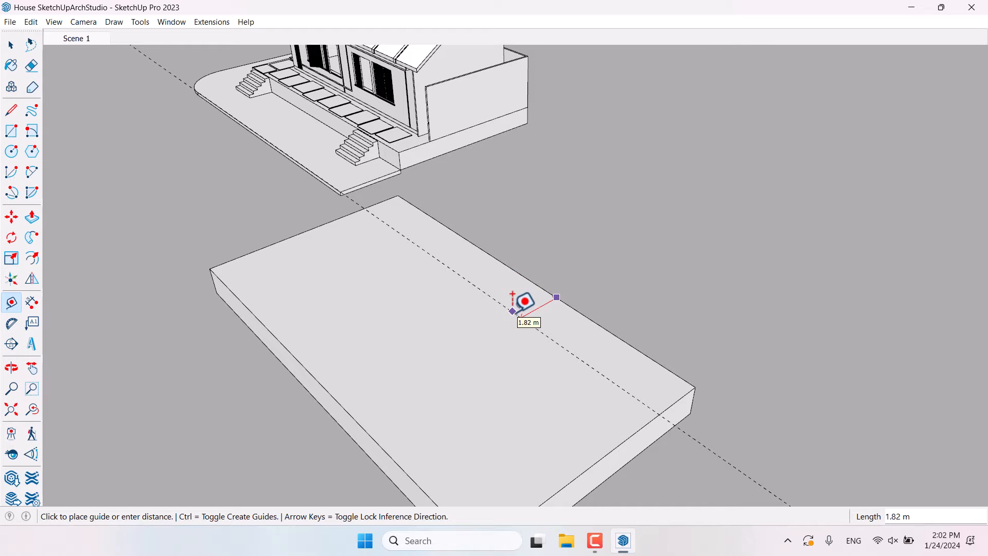
pyautogui.write('1')
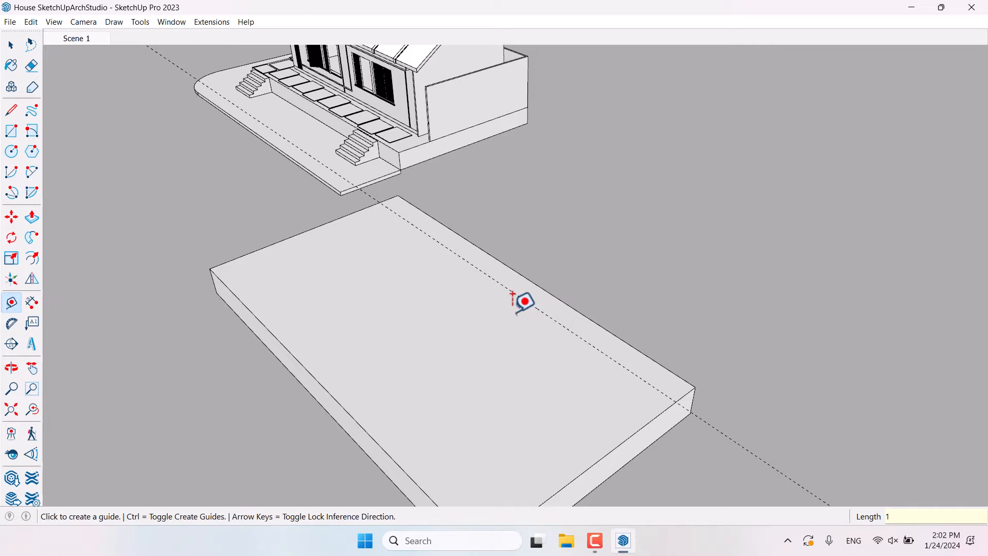
pyautogui.click(544, 312)
pyautogui.write('6')
pyautogui.press('Return')
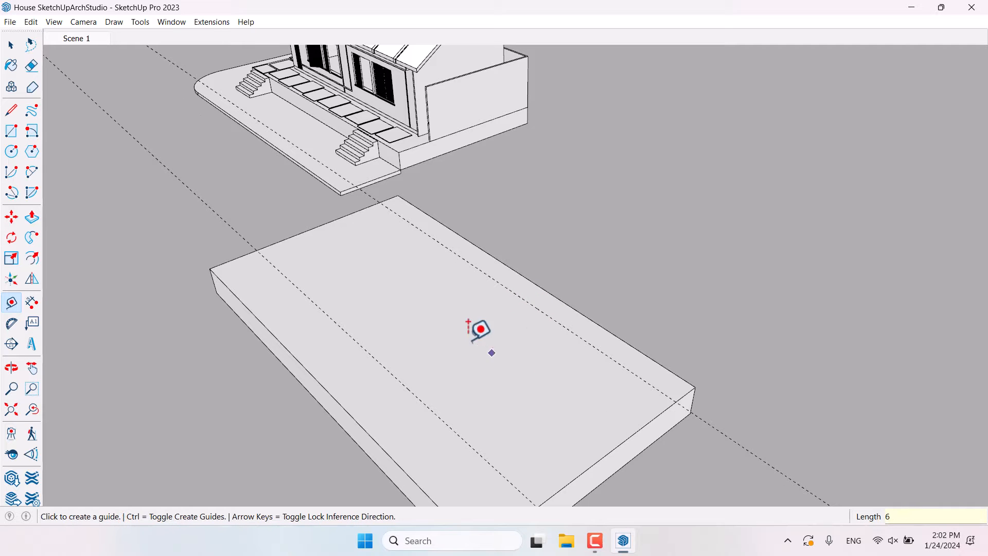
# Place a guide just inside the slab's short edge farthest from the house, and a parallel one 14 m from it.
pyautogui.click(597, 451)
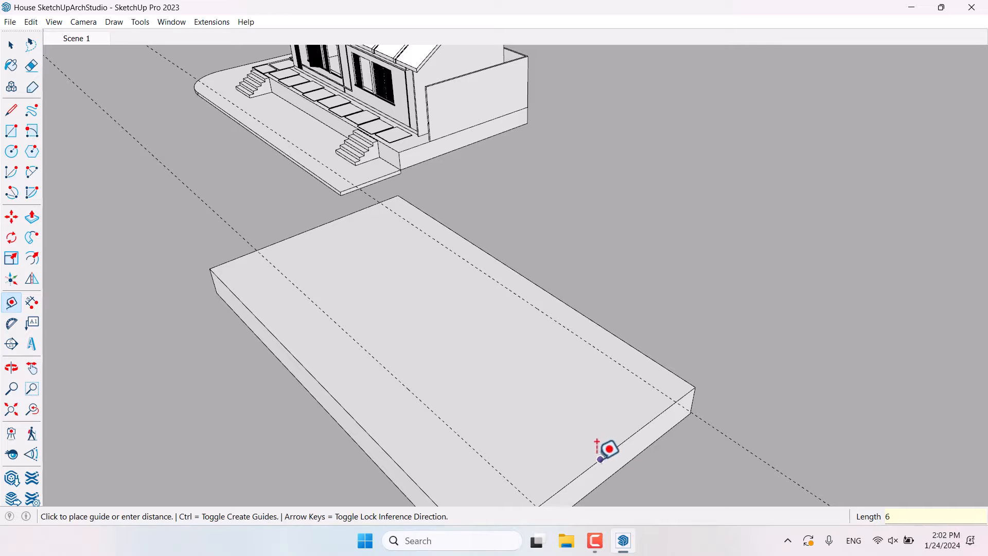
pyautogui.write('1.19')
pyautogui.press('Return')
pyautogui.click(576, 440)
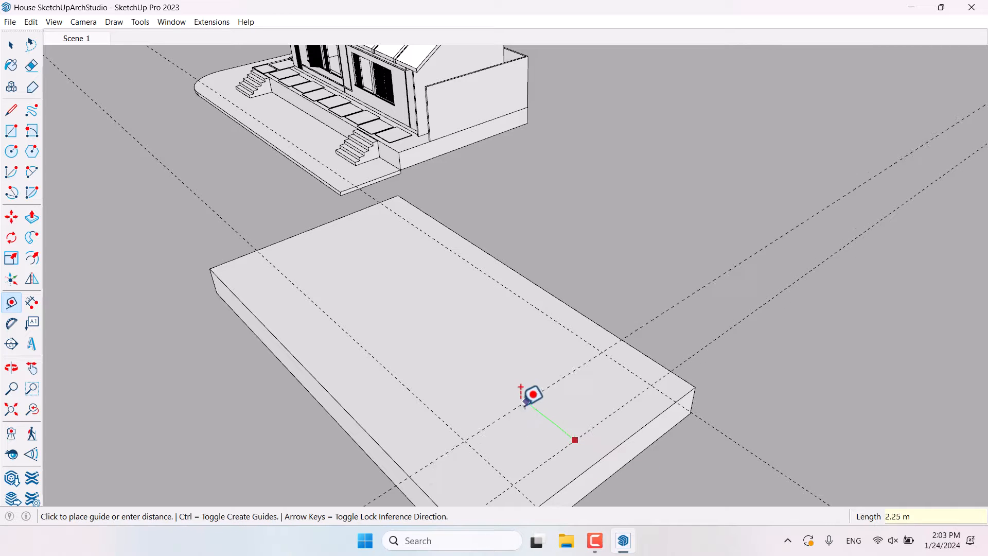
pyautogui.write('14')
pyautogui.press('Return')
pyautogui.moveTo(489, 369); pyautogui.dragTo(879, 366, button='middle')
pyautogui.press('space')
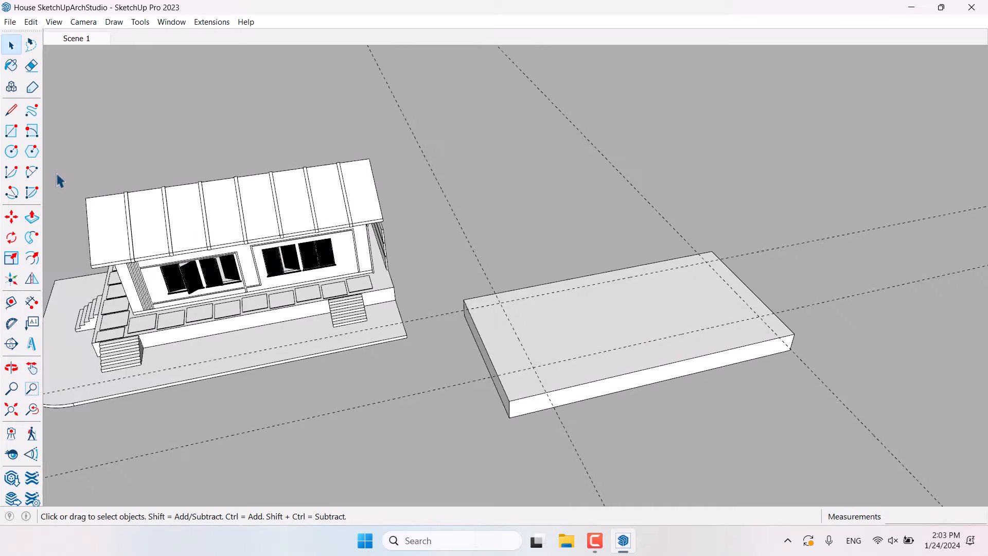
# Draw a rectangle on top of the slab between the opposite intersections of the four guides.
pyautogui.click(12, 132)
pyautogui.scroll(2, 577, 335)
pyautogui.click(467, 290)
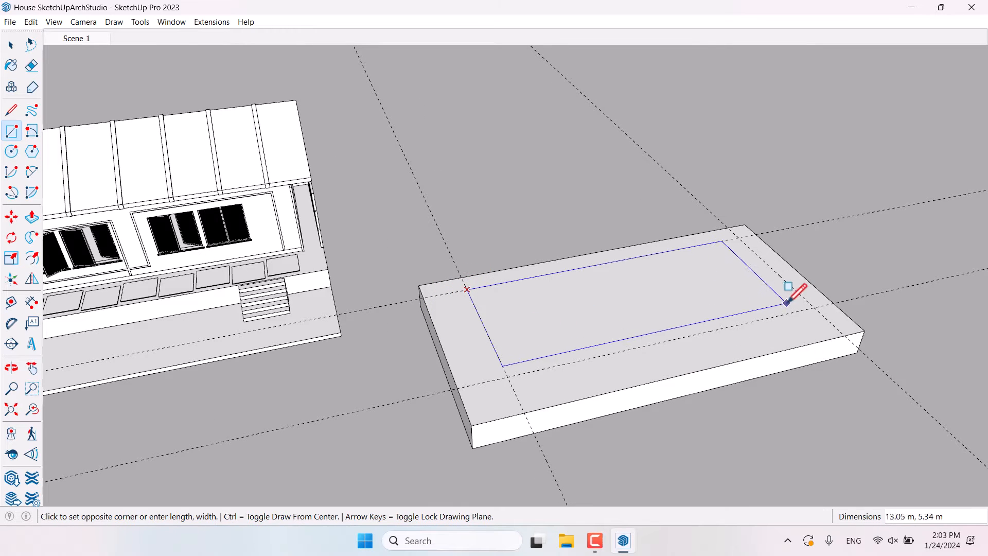
pyautogui.click(817, 293)
# Push/Pull the wall-footprint rectangle up to the height of the base strip along the reference house's wall.
pyautogui.moveTo(816, 293); pyautogui.dragTo(628, 308, button='middle')
pyautogui.click(32, 217)
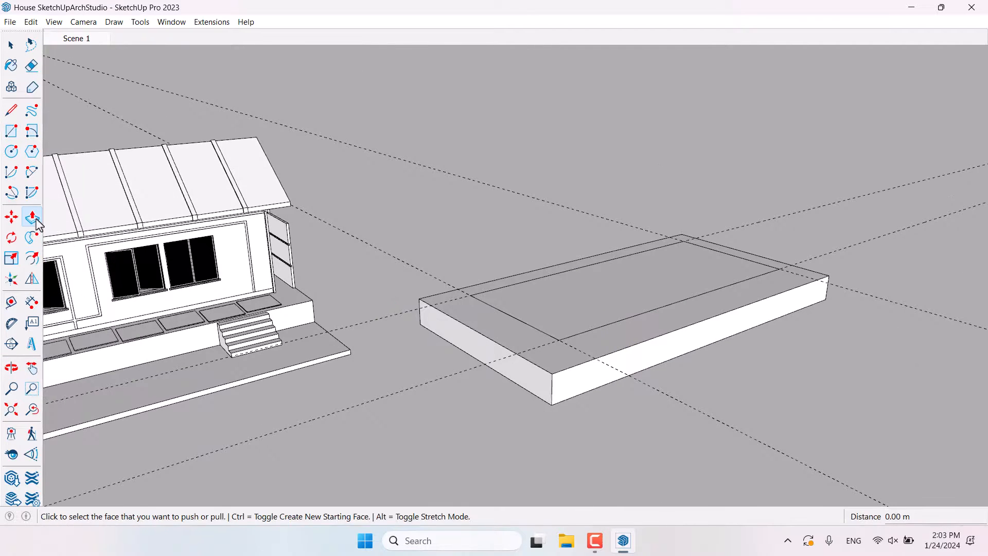
pyautogui.scroll(2, 463, 320)
pyautogui.click(534, 306)
pyautogui.scroll(3, 247, 304)
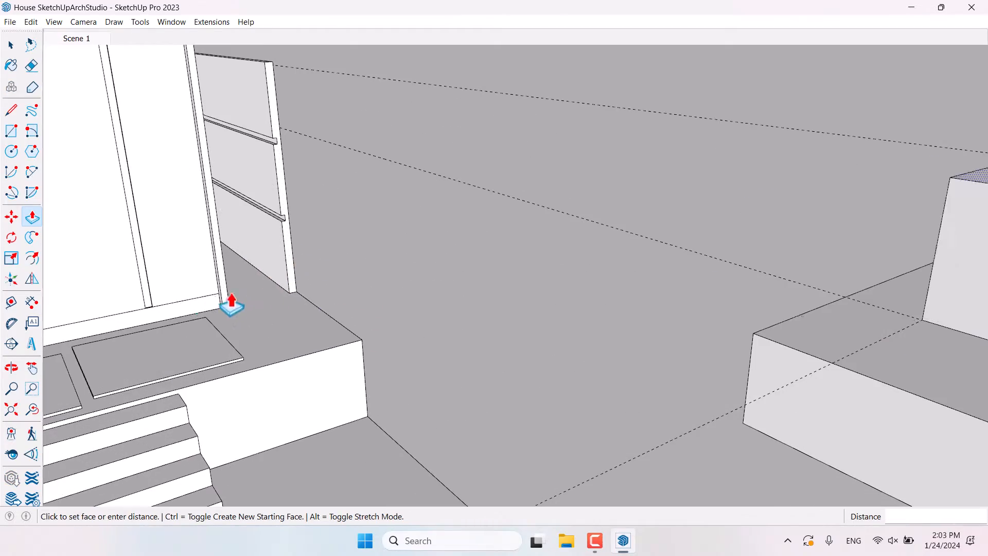
pyautogui.click(205, 302)
pyautogui.scroll(-3, 508, 290)
pyautogui.scroll(-4, 508, 289)
pyautogui.moveTo(508, 290); pyautogui.dragTo(624, 288, button='middle')
pyautogui.scroll(4, 624, 296)
pyautogui.press('space')
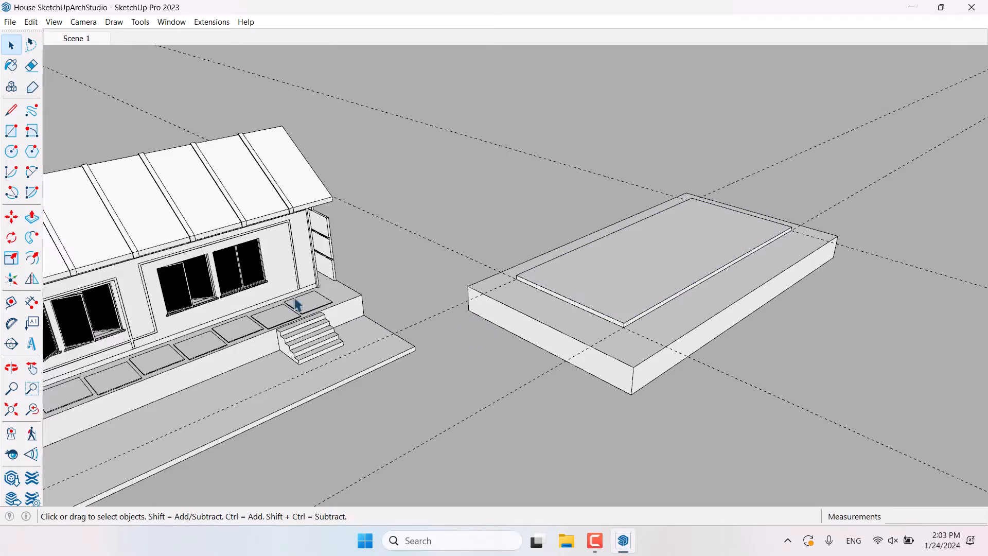
# Open the reference house group and examine how its wall and platform are separated at the wall base.
pyautogui.doubleClick(285, 298)
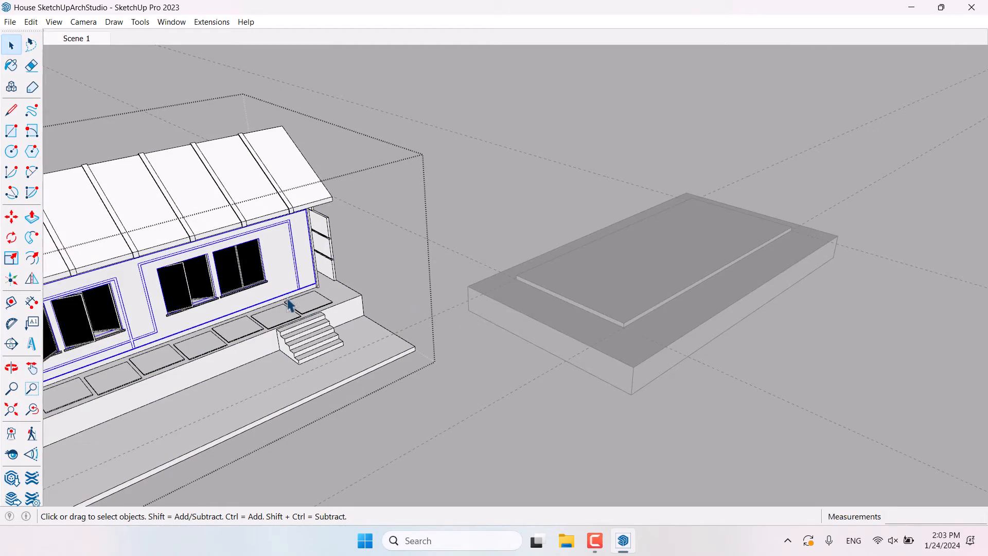
pyautogui.click(287, 302)
pyautogui.scroll(10, 286, 305)
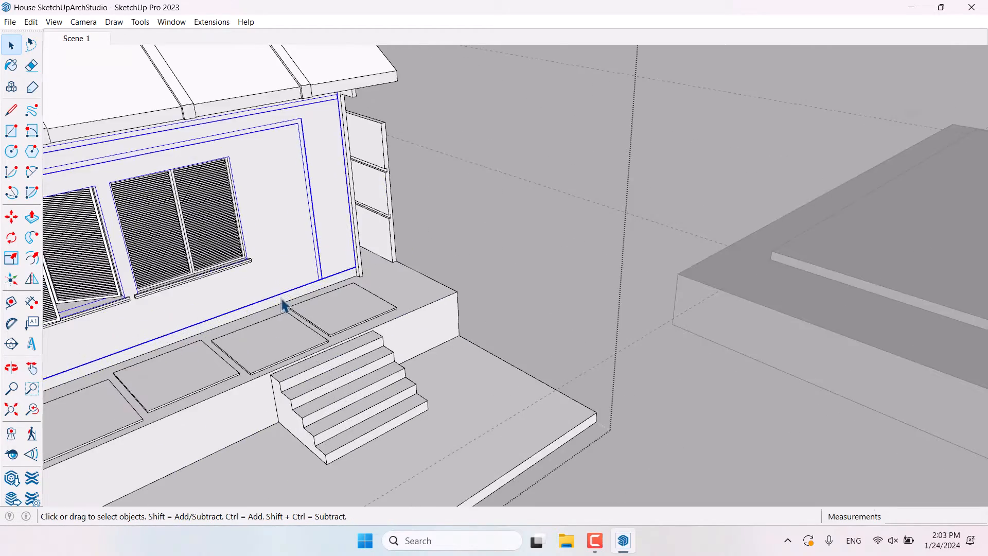
pyautogui.scroll(-10, 430, 417)
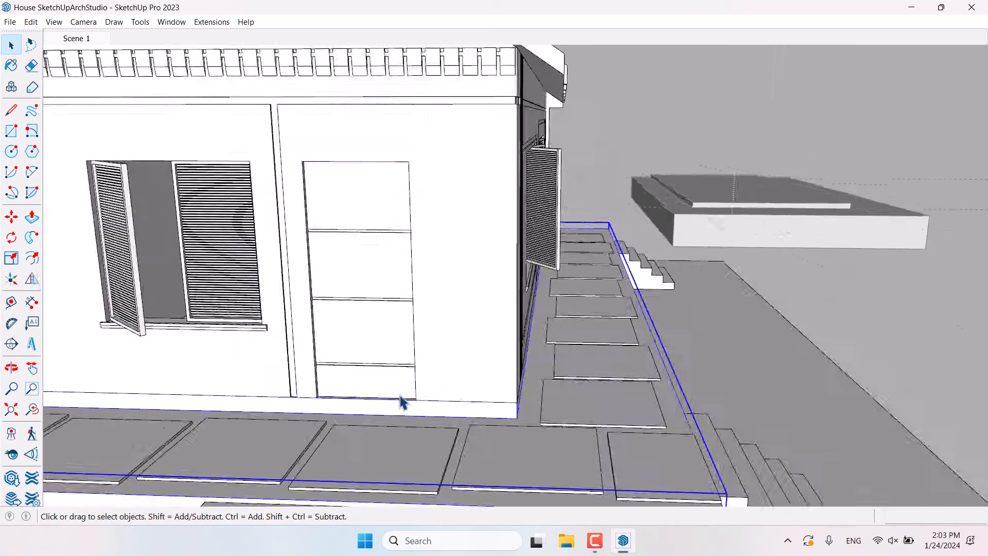
pyautogui.scroll(5, 528, 318)
# Make the raised base on the new slab, with all its connected faces and edges, into a group.
pyautogui.click(539, 336)
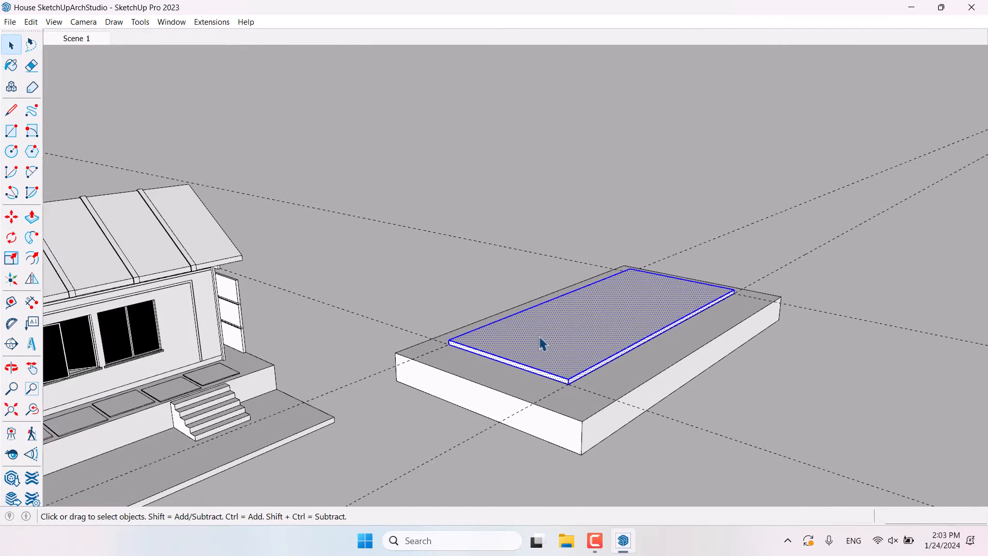
pyautogui.rightClick(539, 337)
pyautogui.click(603, 209)
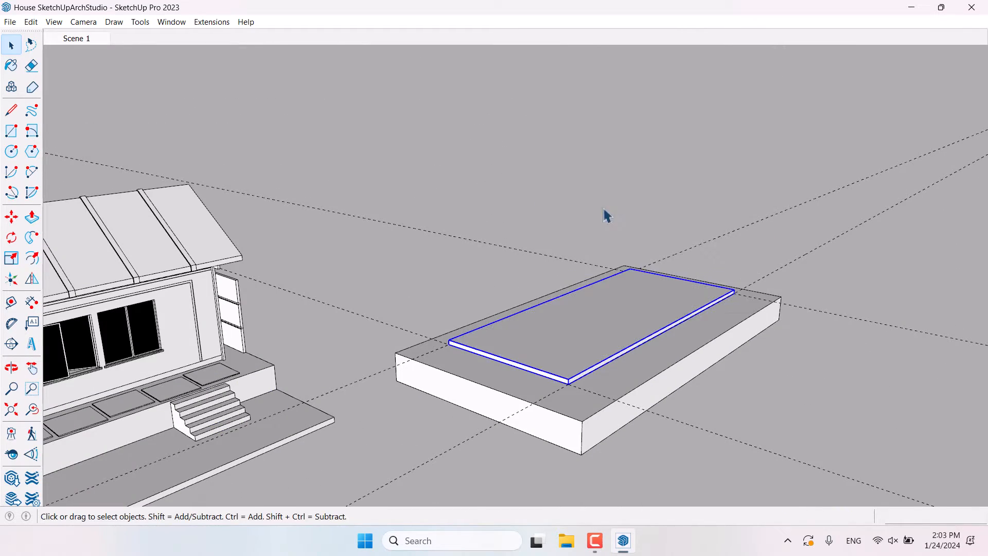
pyautogui.click(604, 212)
# Draw a 6 m by 14 m rectangle over the grouped base, from one corner to the opposite one.
pyautogui.moveTo(607, 324); pyautogui.dragTo(563, 350, button='middle')
pyautogui.scroll(2, 562, 348)
pyautogui.click(16, 134)
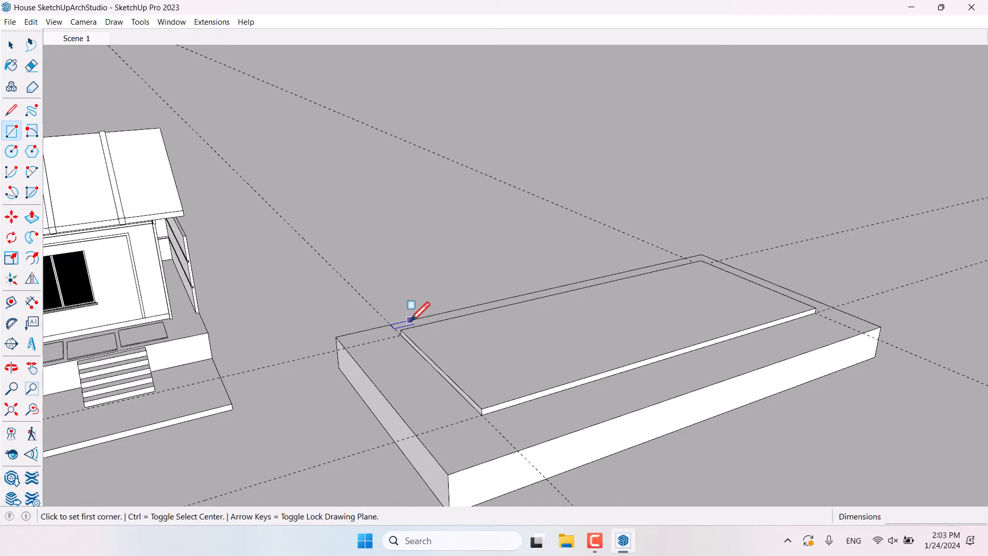
pyautogui.click(402, 332)
pyautogui.click(815, 311)
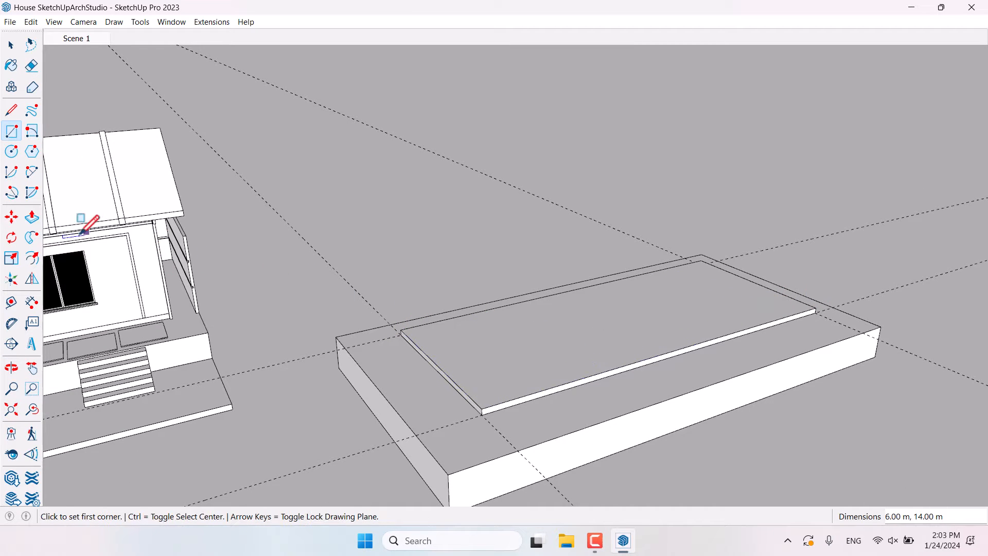
# Offset the new rectangle's outline inward by 0.2 m to define the wall thickness.
pyautogui.click(31, 258)
pyautogui.click(495, 357)
pyautogui.click(442, 370)
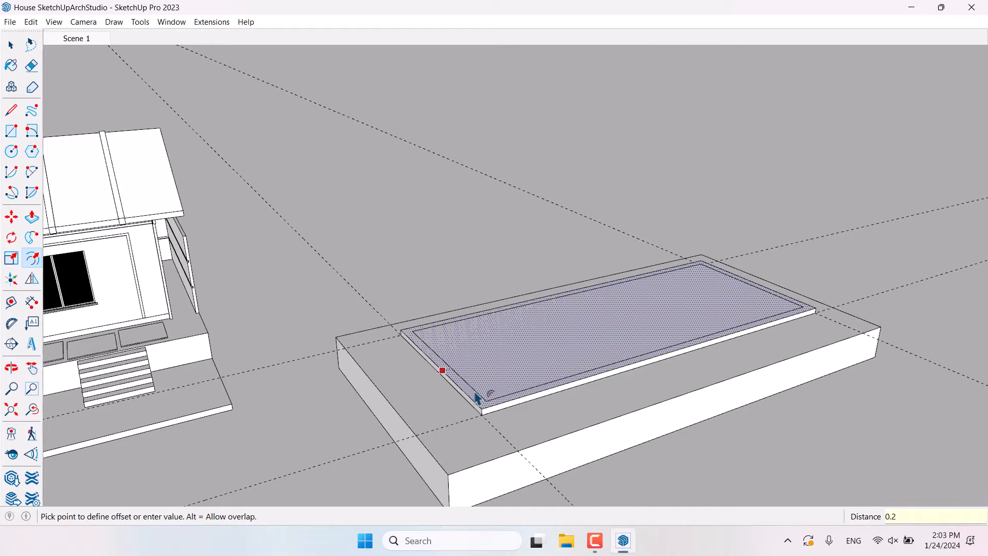
pyautogui.click(476, 398)
pyautogui.press('space')
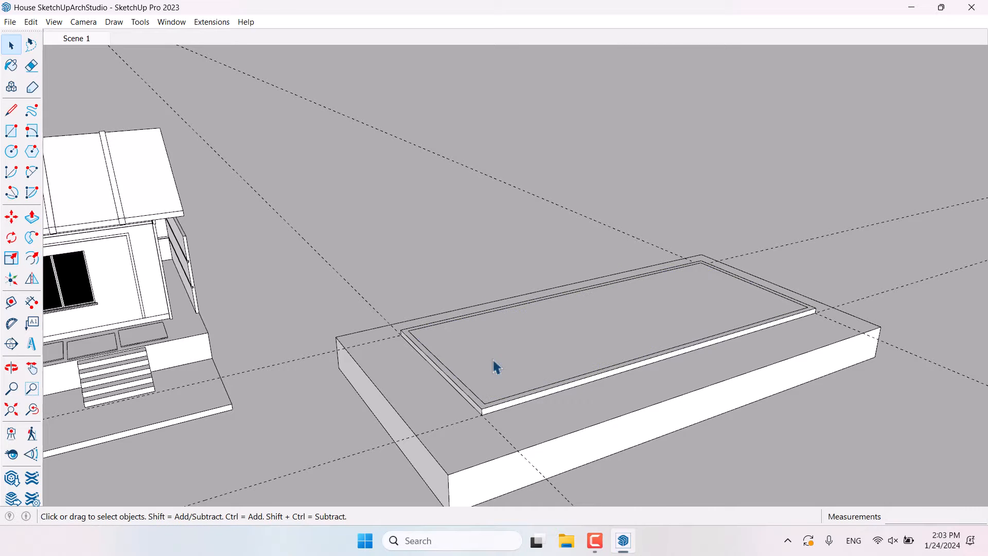
# Push/Pull the narrow wall border upward by 0.11 m.
pyautogui.click(32, 217)
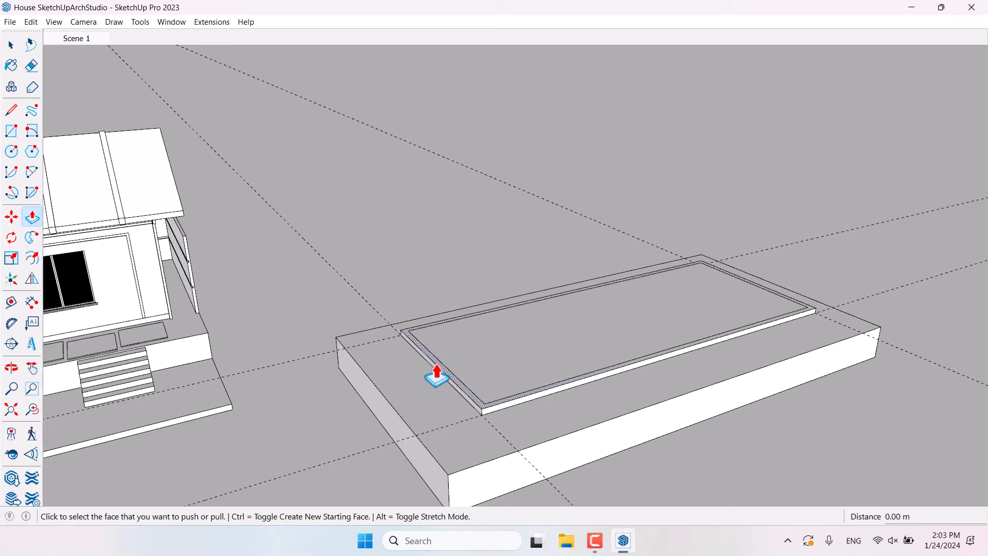
pyautogui.scroll(-4, 457, 302)
pyautogui.moveTo(457, 303); pyautogui.dragTo(491, 300, button='middle')
pyautogui.scroll(5, 459, 331)
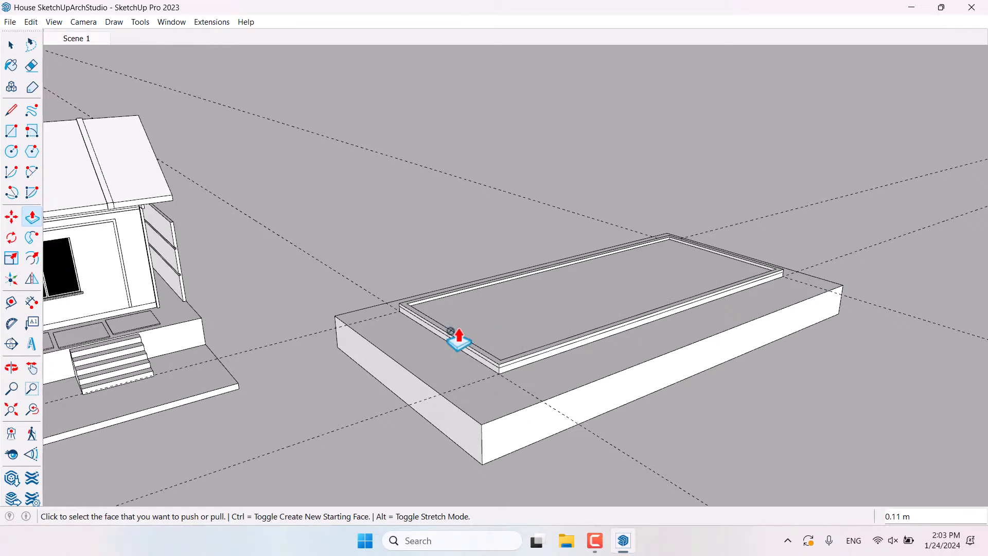
# Push/Pull the wall border with a new starting face up to the reference house's wall top, 4.00 m high.
pyautogui.click(440, 330)
pyautogui.scroll(-4, 447, 244)
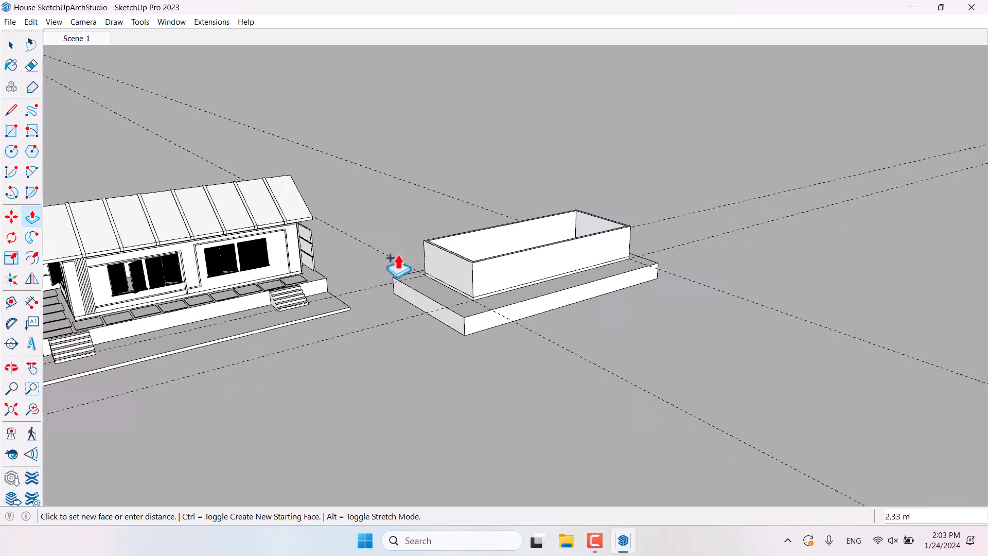
pyautogui.moveTo(393, 260); pyautogui.dragTo(893, 241, button='middle')
pyautogui.scroll(3, 551, 248)
pyautogui.scroll(4, 408, 294)
pyautogui.moveTo(408, 294); pyautogui.dragTo(415, 121, button='middle')
pyautogui.scroll(3, 466, 242)
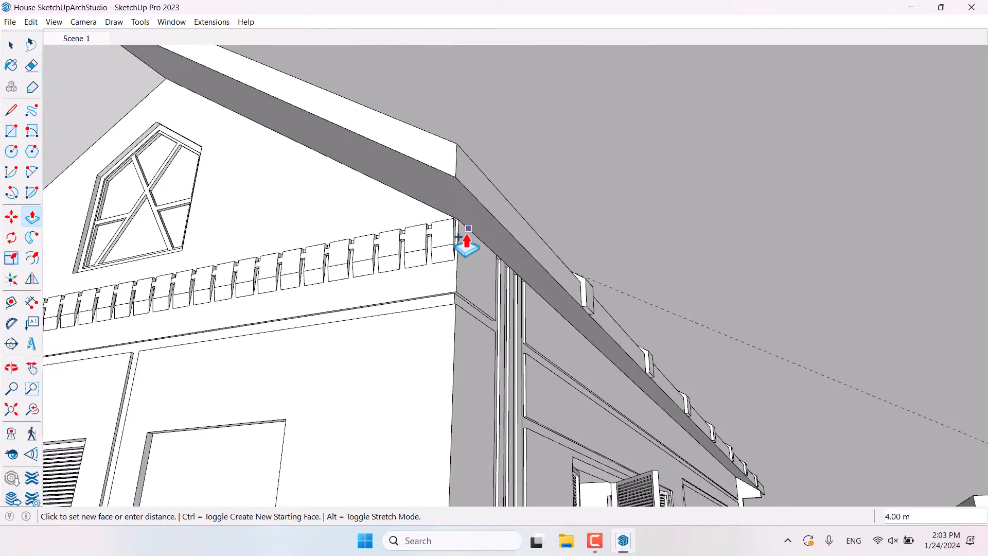
pyautogui.click(458, 237)
pyautogui.scroll(-4, 525, 221)
pyautogui.moveTo(525, 221); pyautogui.dragTo(325, 342, button='middle')
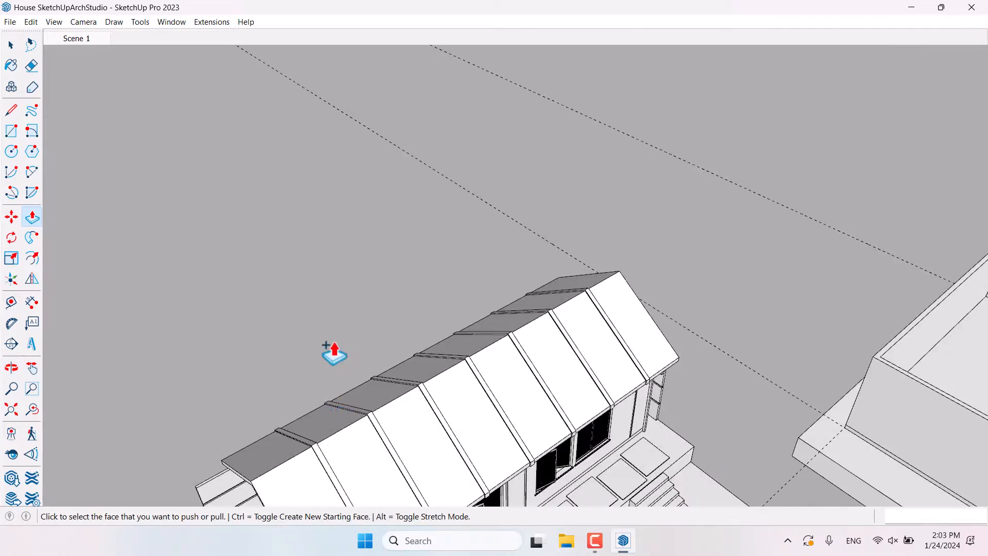
pyautogui.scroll(-4, 325, 342)
pyautogui.moveTo(572, 372); pyautogui.dragTo(536, 457, button='middle')
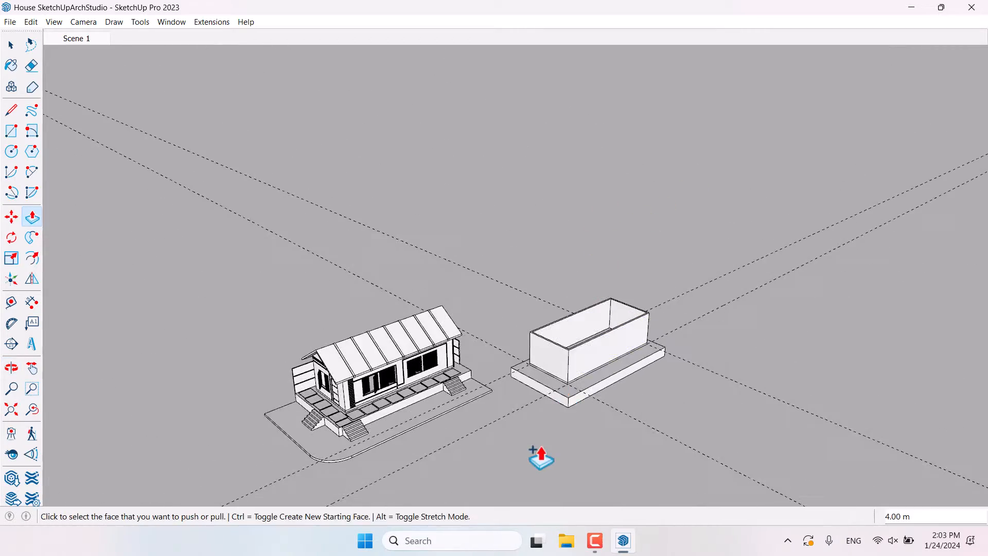
pyautogui.scroll(3, 536, 456)
pyautogui.press('space')
pyautogui.scroll(2, 692, 314)
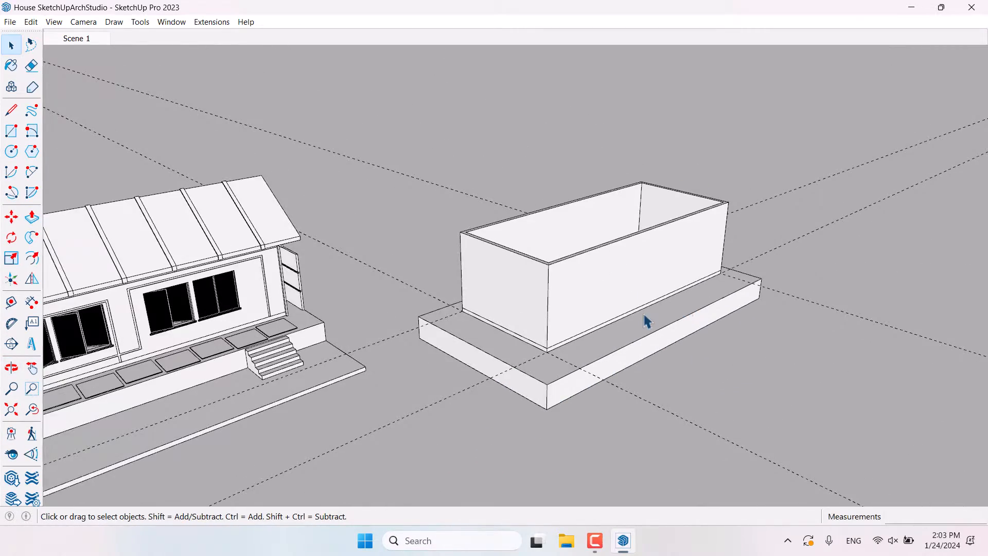
# Delete all the guides in the model.
pyautogui.scroll(-5, 556, 296)
pyautogui.moveTo(556, 296); pyautogui.dragTo(631, 264, button='middle')
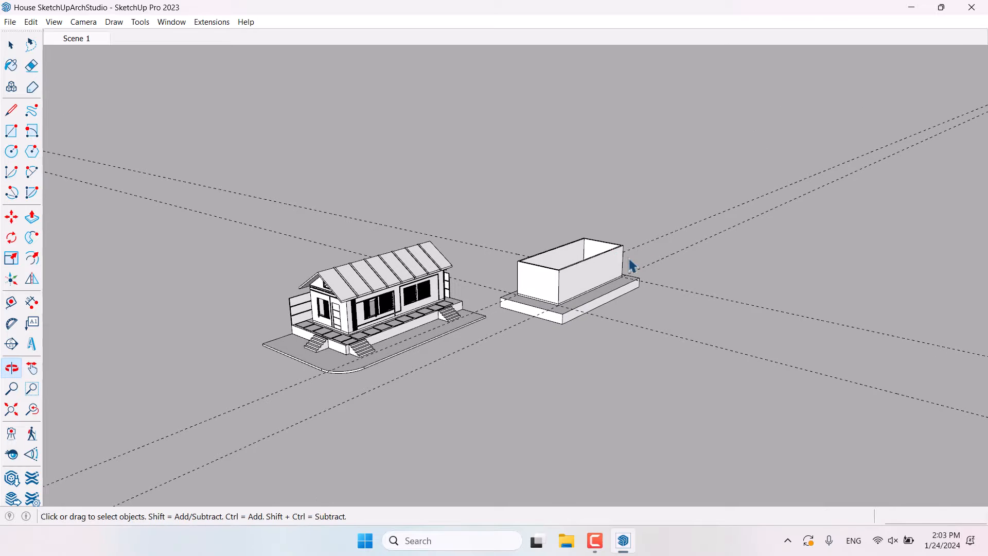
pyautogui.scroll(2, 613, 282)
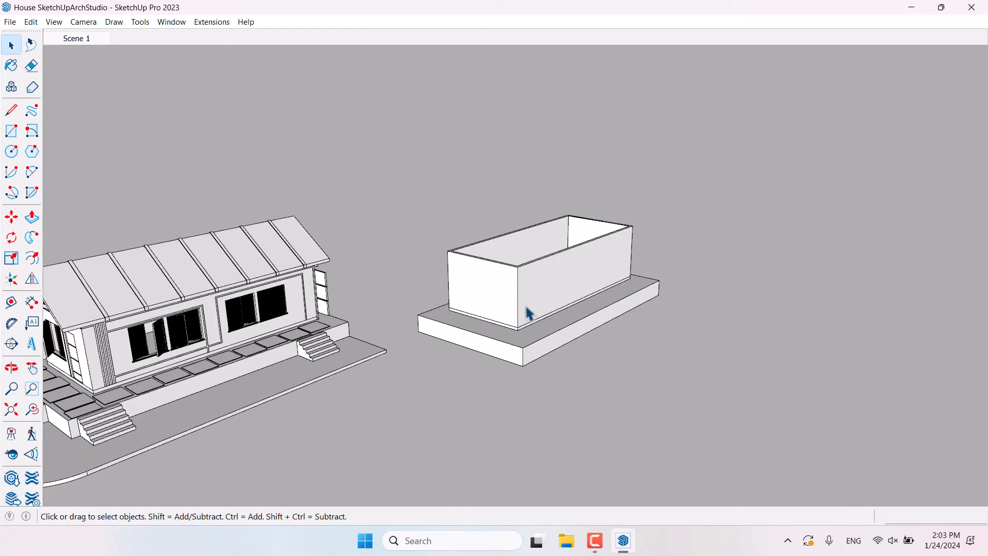
# Place guides on both vertical edges of the reference house's front window, 2.20 m from the wall corner and 1.90 m apart.
pyautogui.scroll(3, 206, 318)
pyautogui.click(11, 302)
pyautogui.scroll(2, 393, 276)
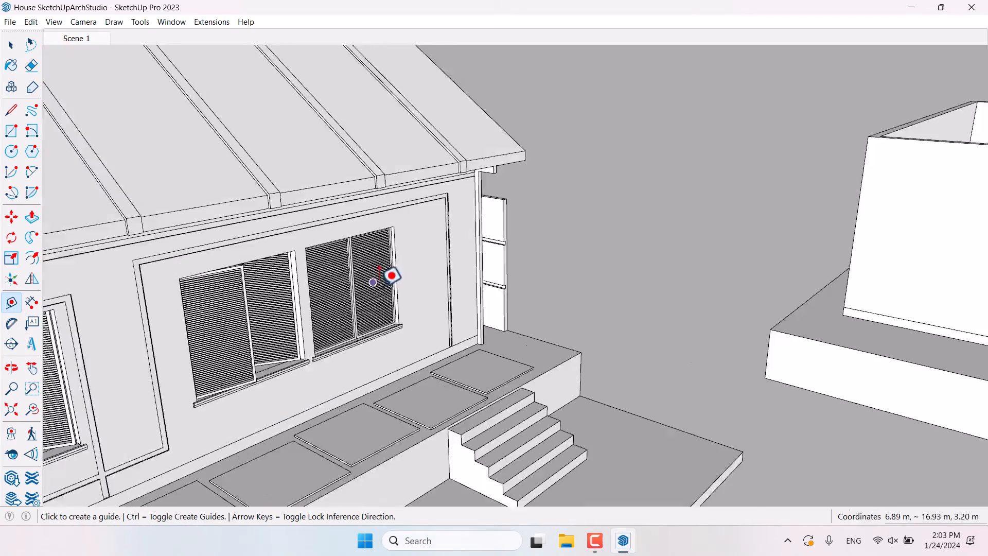
pyautogui.scroll(2, 503, 256)
pyautogui.scroll(2, 492, 250)
pyautogui.click(493, 248)
pyautogui.scroll(2, 479, 249)
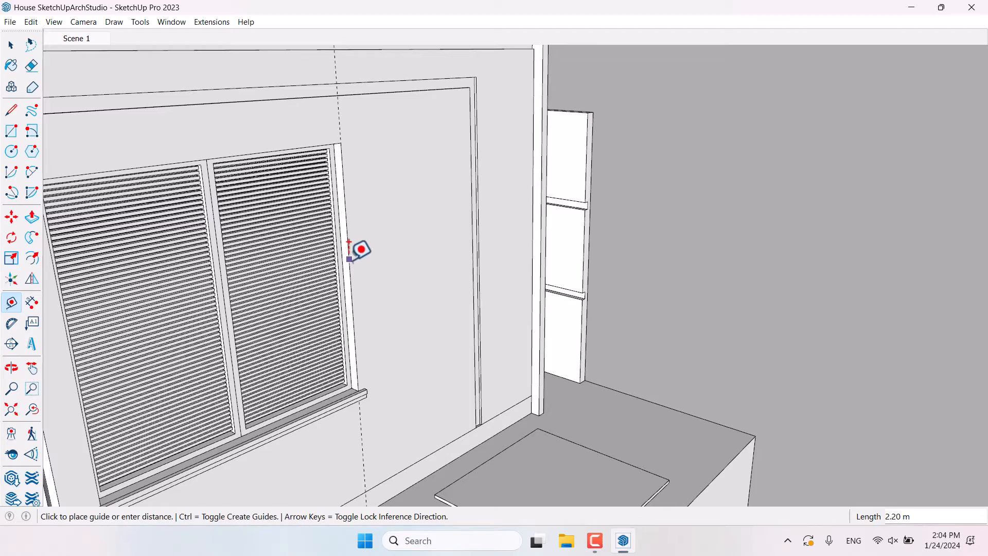
pyautogui.scroll(-2, 358, 257)
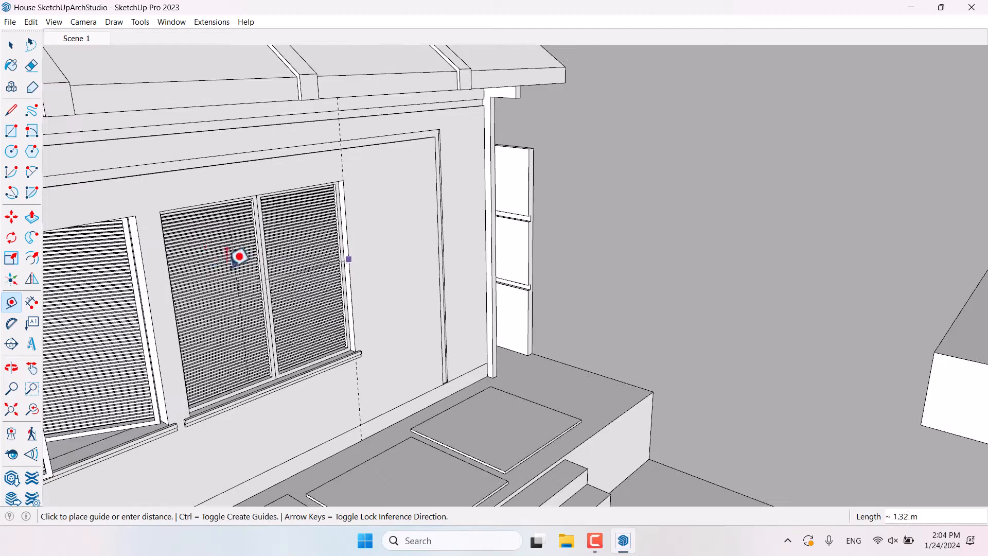
pyautogui.click(183, 247)
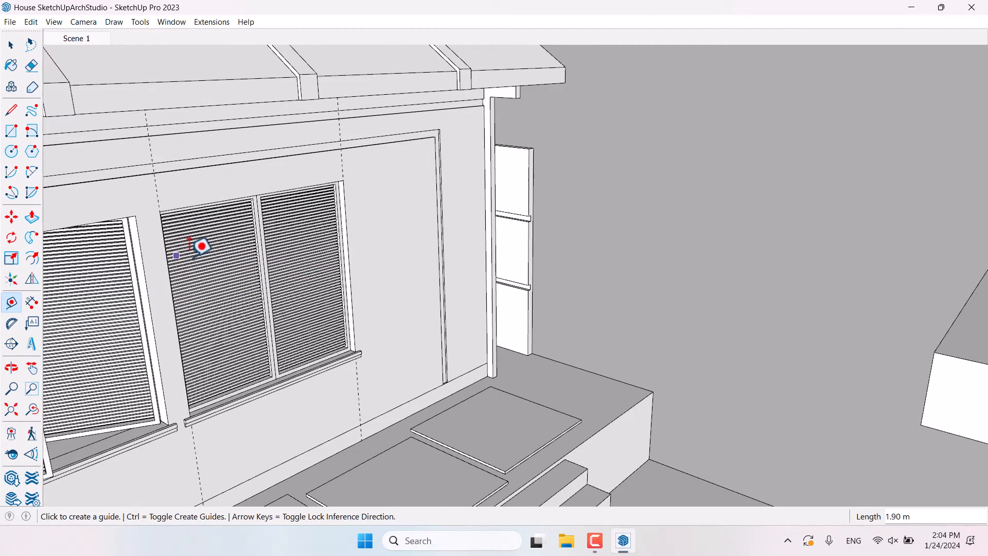
# Place a horizontal guide along the reference window's bottom edge, 1.90 m below its top edge.
pyautogui.click(247, 196)
pyautogui.scroll(4, 320, 369)
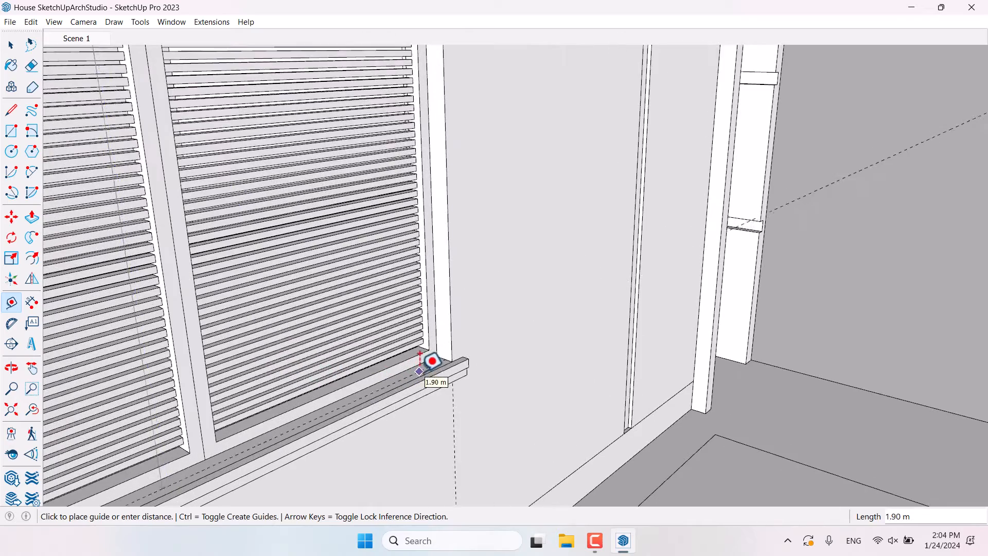
pyautogui.click(432, 363)
# Place a guide at the reference window's sill, 0.90 m above the top of the wall's base strip.
pyautogui.scroll(-5, 485, 331)
pyautogui.moveTo(486, 331); pyautogui.dragTo(375, 297, button='middle')
pyautogui.scroll(4, 220, 292)
pyautogui.click(284, 316)
pyautogui.scroll(4, 282, 238)
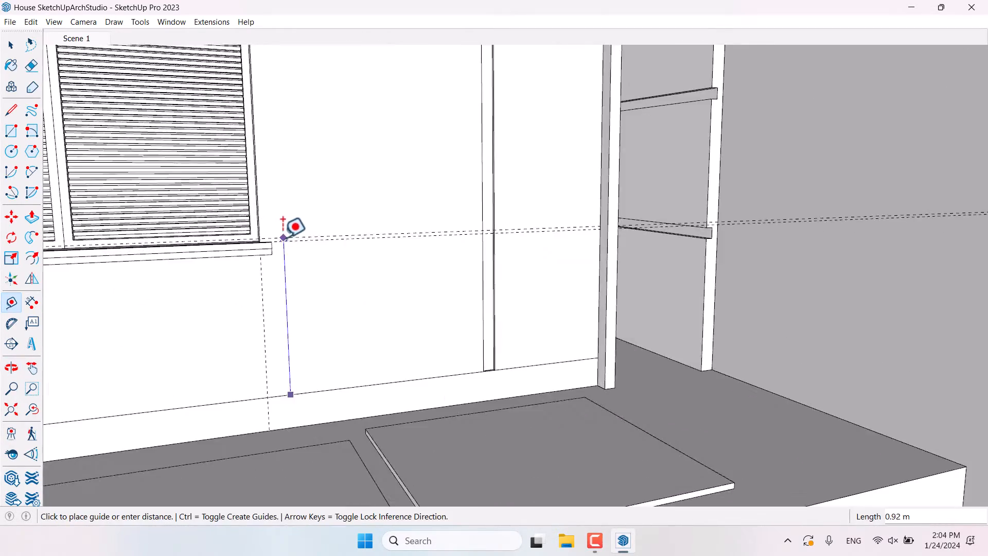
pyautogui.scroll(3, 284, 238)
pyautogui.moveTo(293, 225); pyautogui.dragTo(242, 220, button='middle')
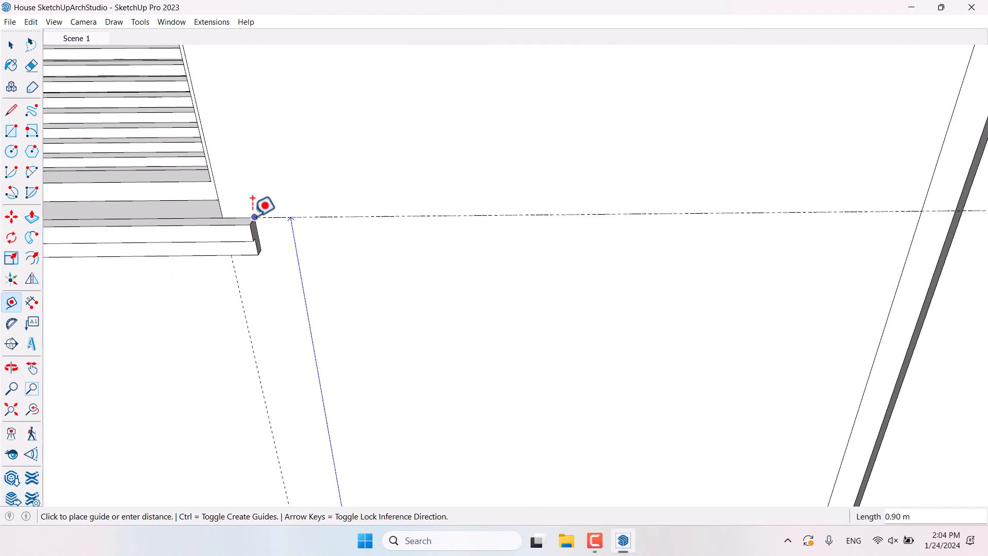
pyautogui.click(254, 216)
pyautogui.press('space')
# Measure again the distance from the reference window's outer edge to the nearby wall corner.
pyautogui.scroll(-10, 330, 257)
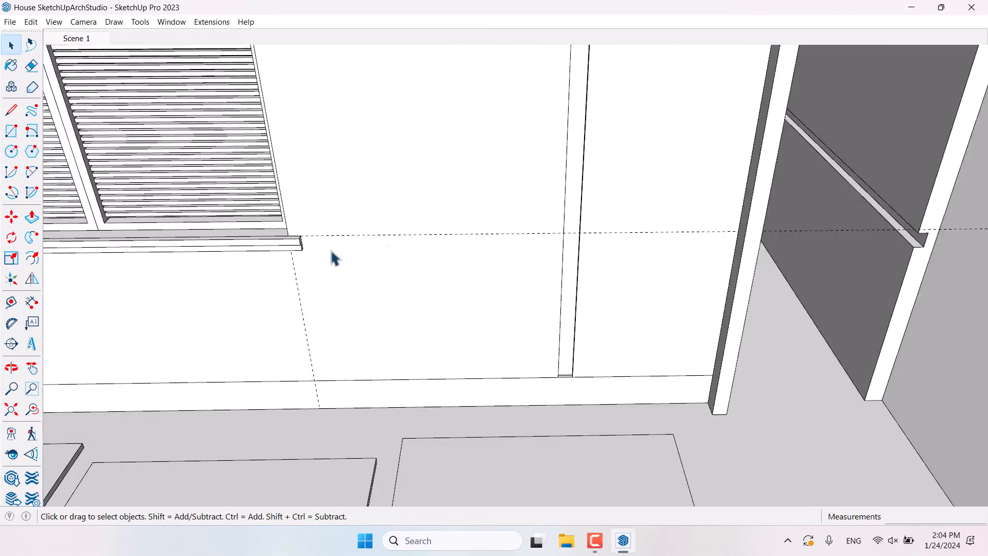
pyautogui.scroll(3, 468, 366)
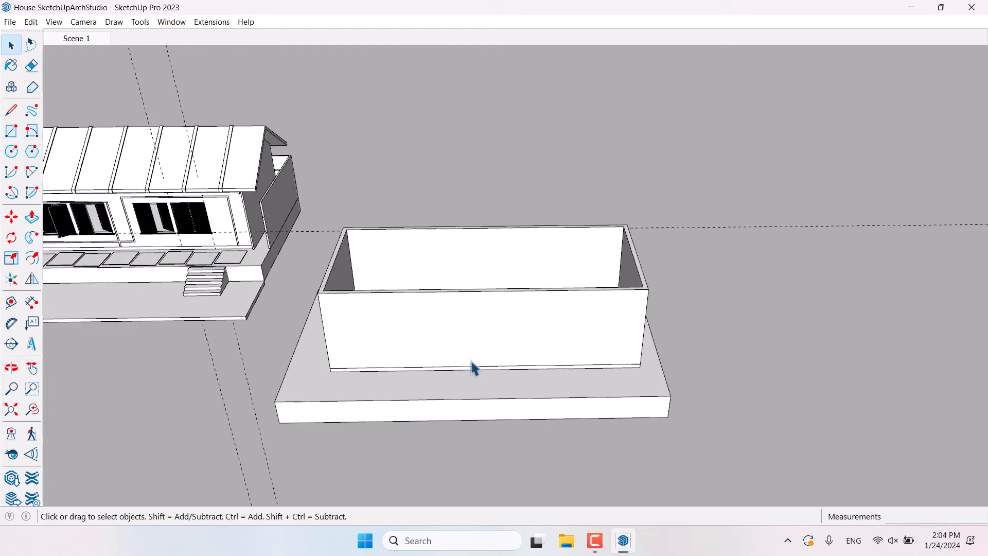
pyautogui.scroll(7, 176, 203)
pyautogui.click(11, 302)
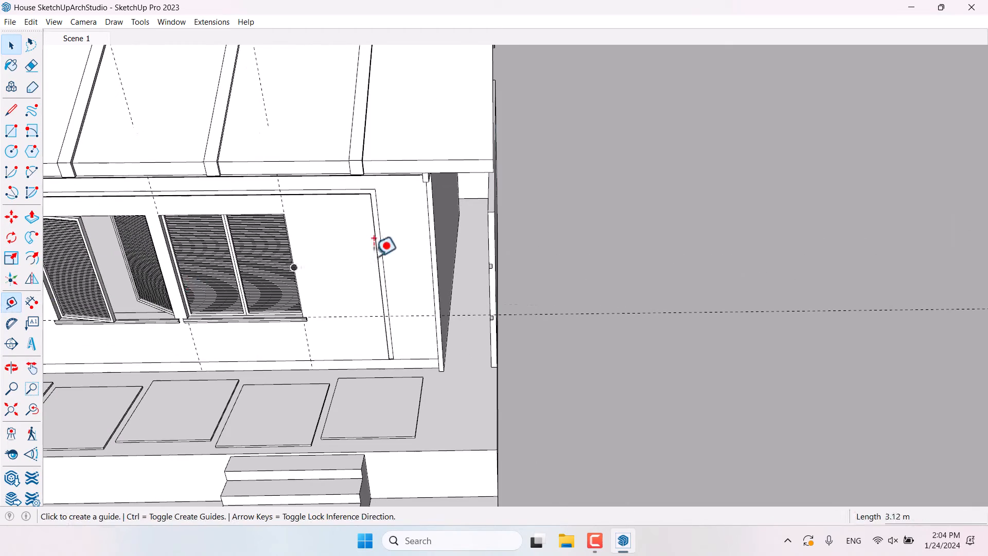
pyautogui.scroll(2, 378, 240)
pyautogui.click(243, 219)
pyautogui.moveTo(460, 216); pyautogui.dragTo(647, 185, button='middle')
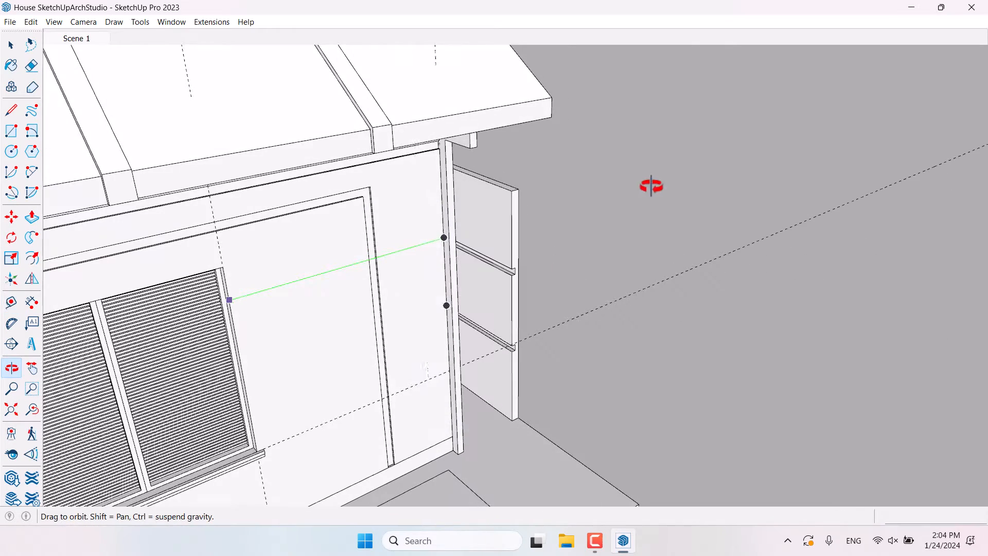
pyautogui.press('space')
# Try to place a vertical guide 2.20 m from the right corner of the new house's front wall.
pyautogui.scroll(-8, 366, 222)
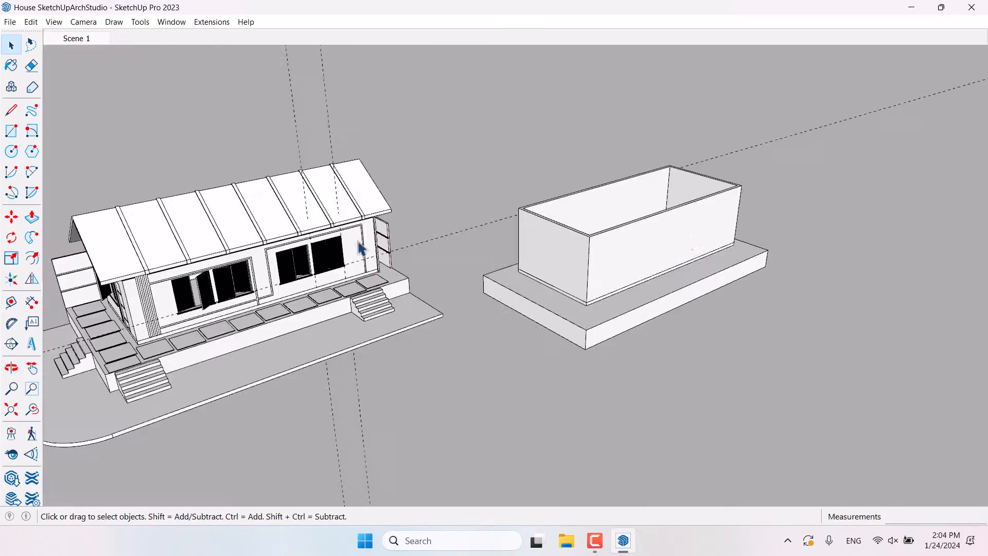
pyautogui.scroll(6, 615, 245)
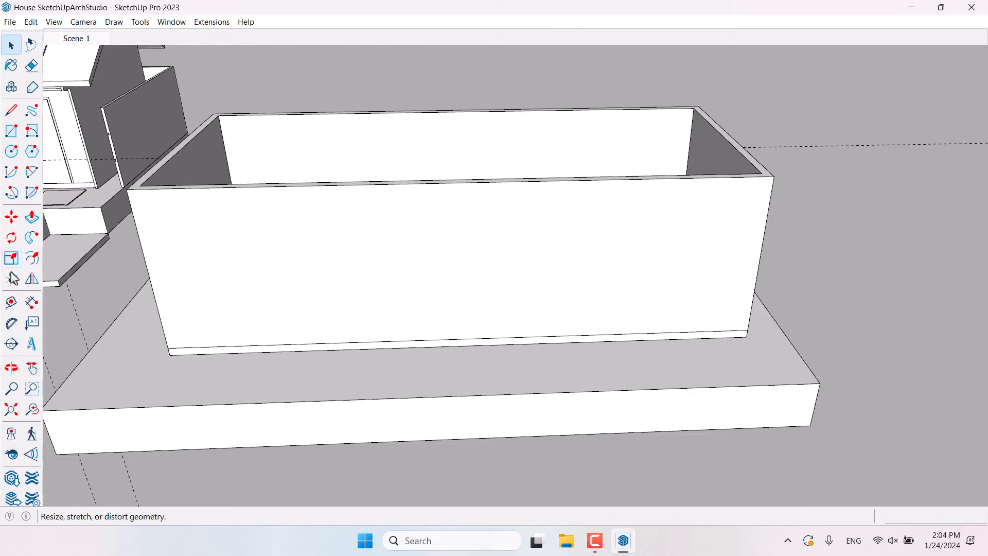
pyautogui.click(12, 302)
pyautogui.click(766, 222)
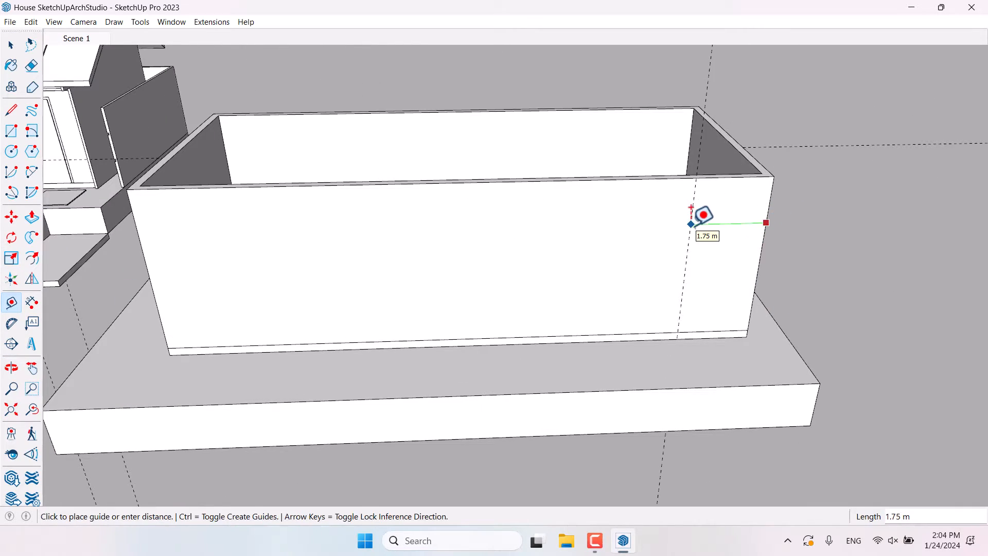
pyautogui.write('2.2')
pyautogui.press('Return')
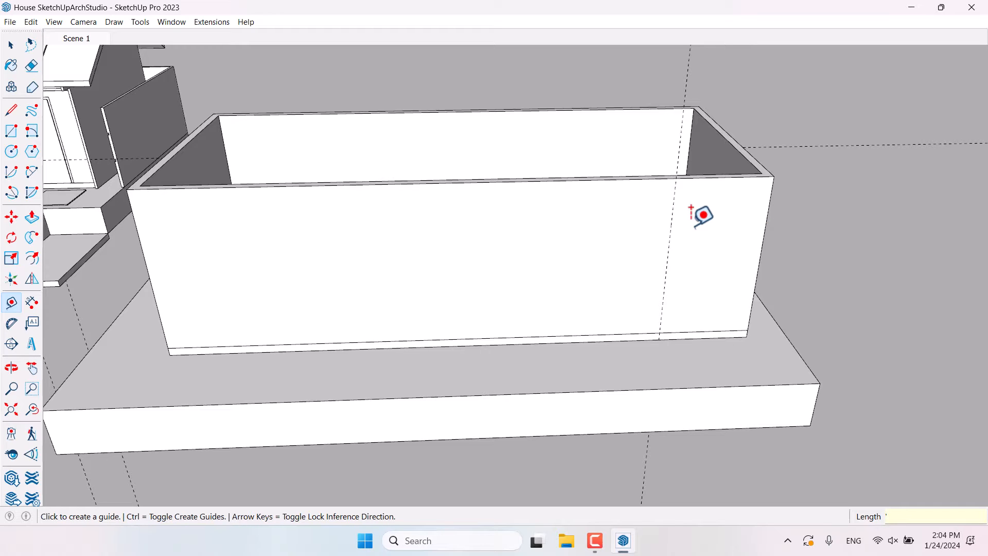
pyautogui.write('0')
pyautogui.press('Return')
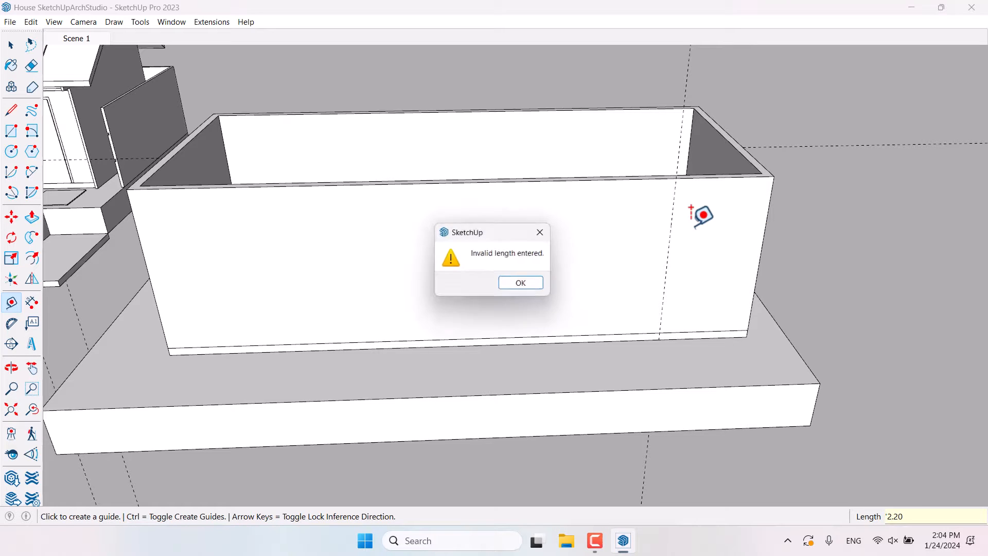
pyautogui.click(524, 283)
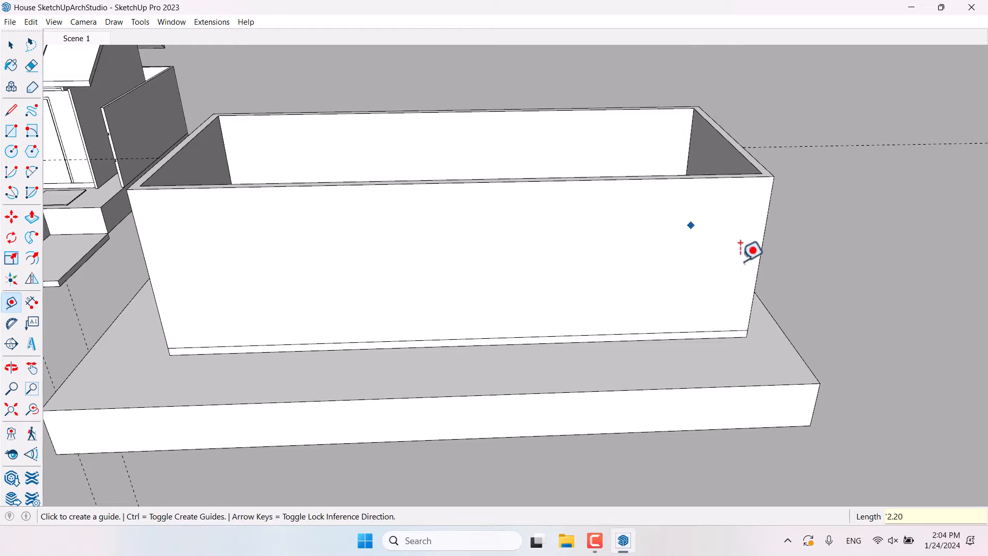
# Place a vertical guide 2.20 m from the new front wall's right corner and another 1.90 m further left.
pyautogui.click(11, 302)
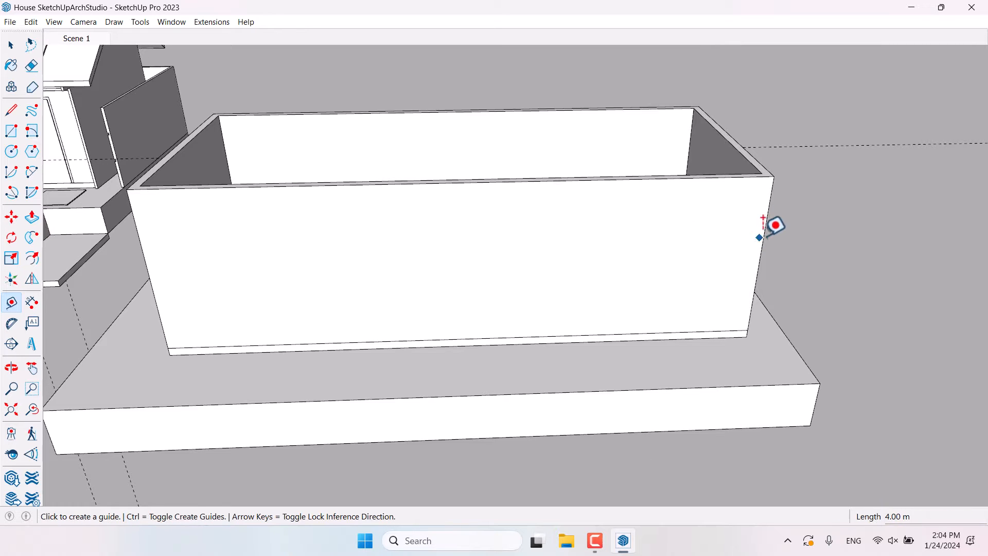
pyautogui.click(764, 222)
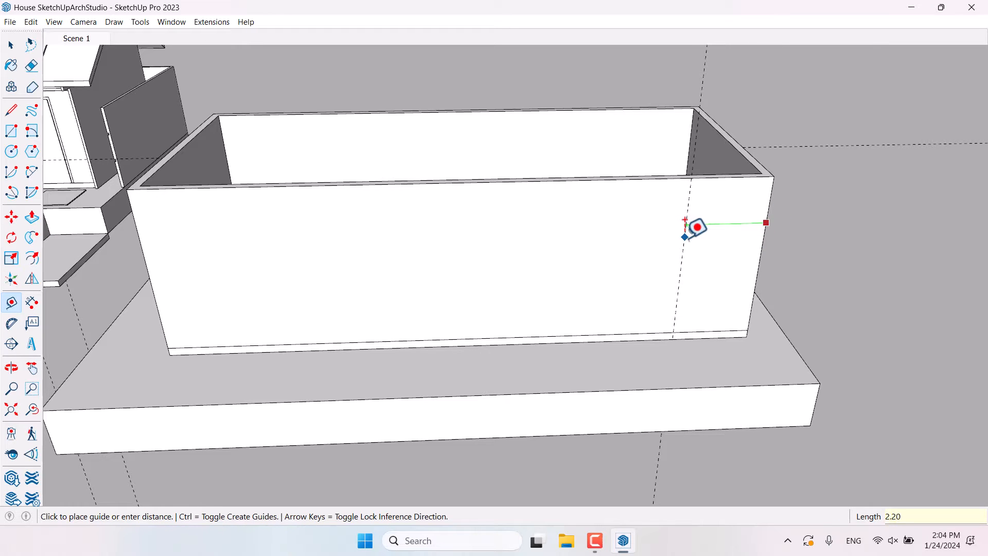
pyautogui.click(671, 231)
pyautogui.click(669, 244)
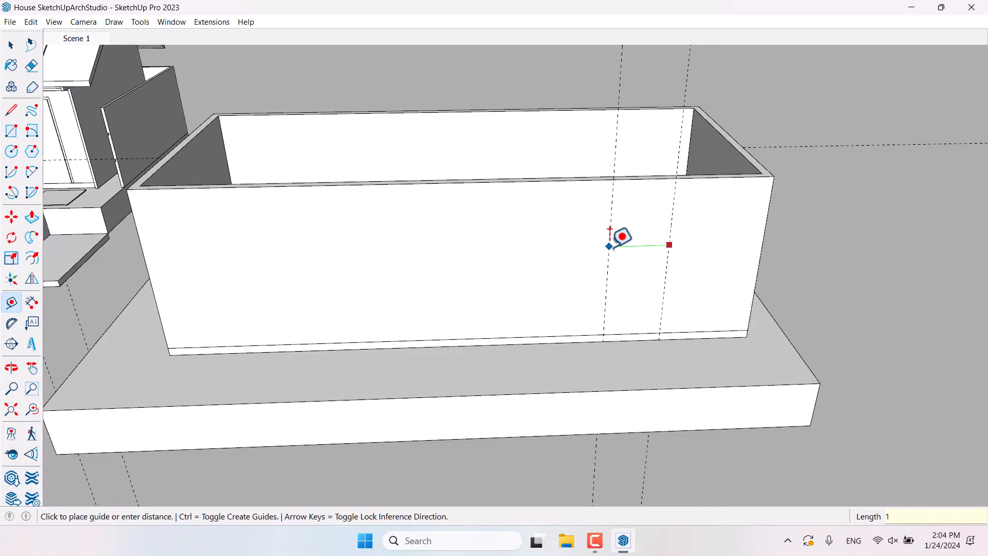
pyautogui.press('Return')
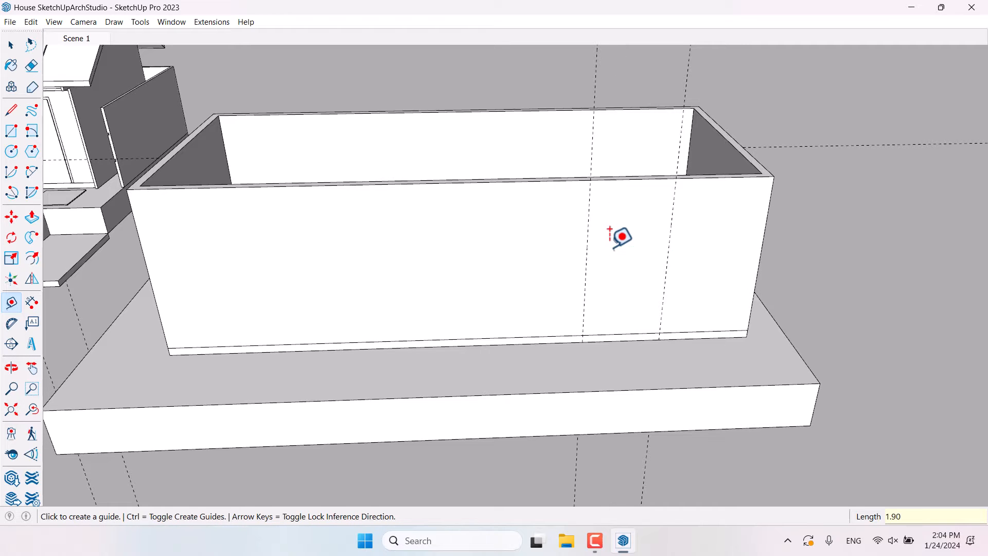
# Place horizontal guides on the new front wall 0.9 m above the base strip and 1.90 m above that guide.
pyautogui.click(628, 333)
pyautogui.click(642, 298)
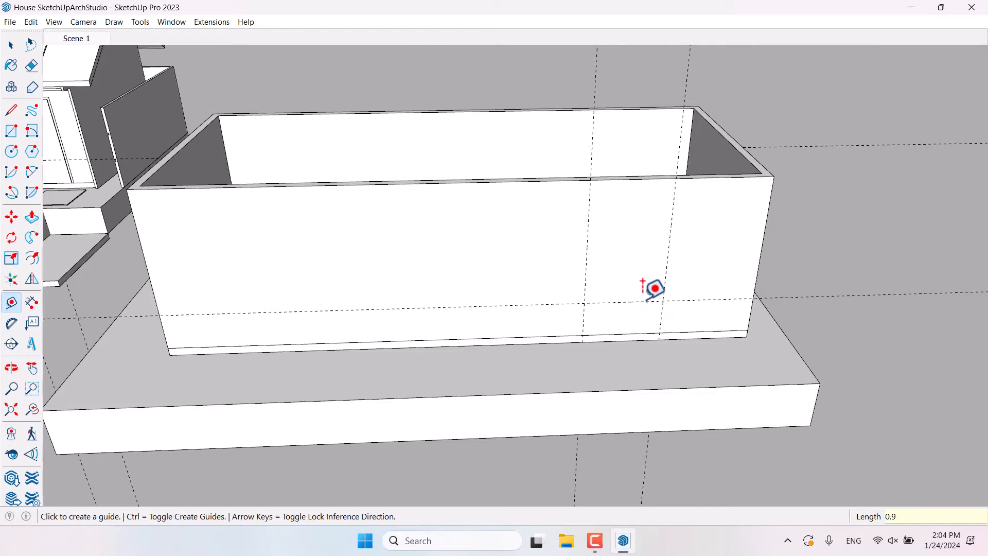
pyautogui.click(639, 302)
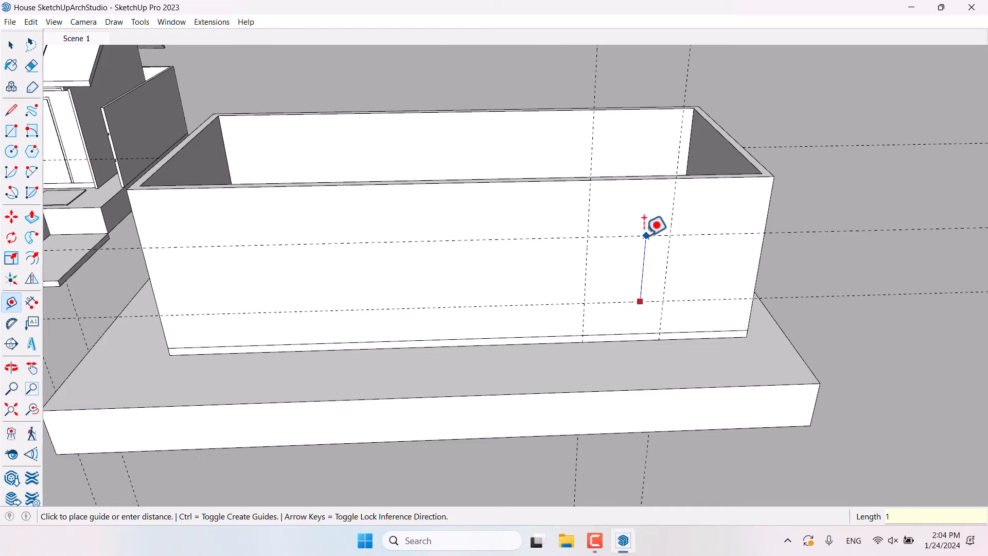
pyautogui.click(646, 235)
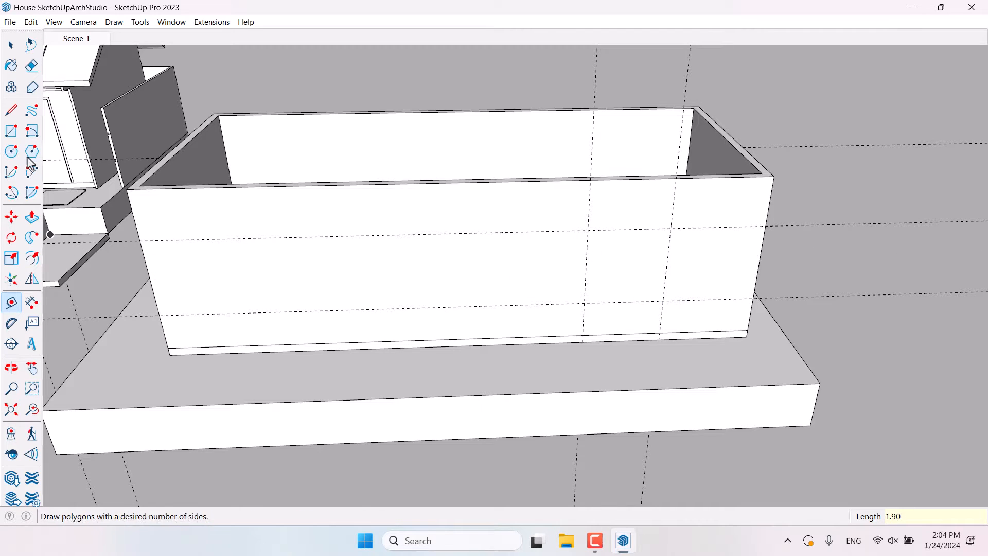
# Draw a 1.90 m by 1.90 m window rectangle on the front wall between the guide intersections.
pyautogui.click(11, 131)
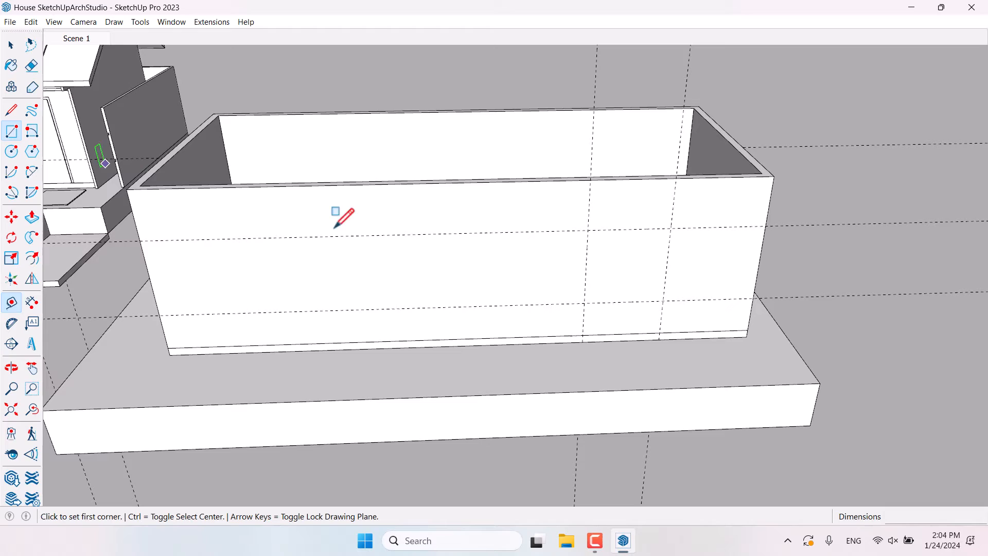
pyautogui.click(588, 230)
pyautogui.click(663, 299)
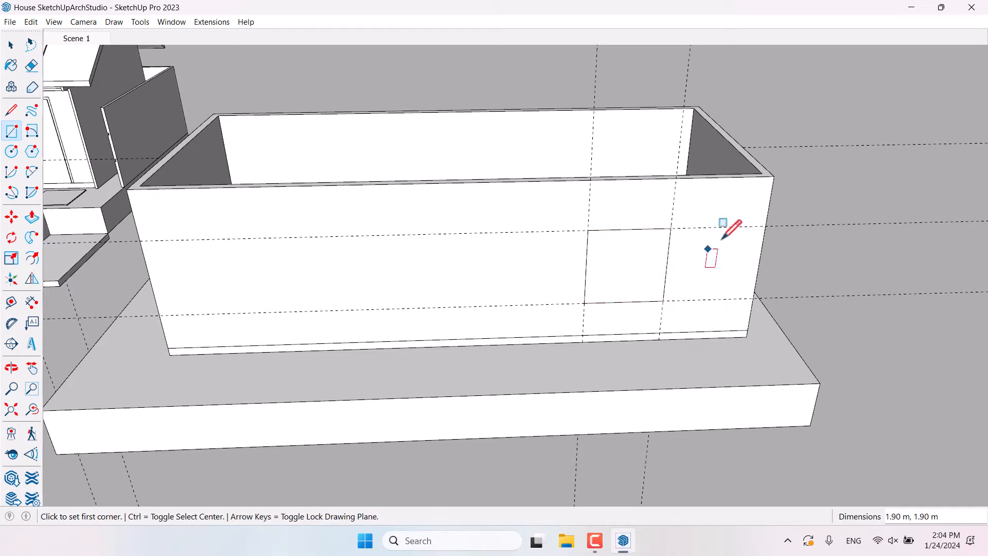
# Measure the gap between the two adjacent windows in the reference house's right-hand pair.
pyautogui.scroll(-5, 674, 255)
pyautogui.scroll(5, 230, 170)
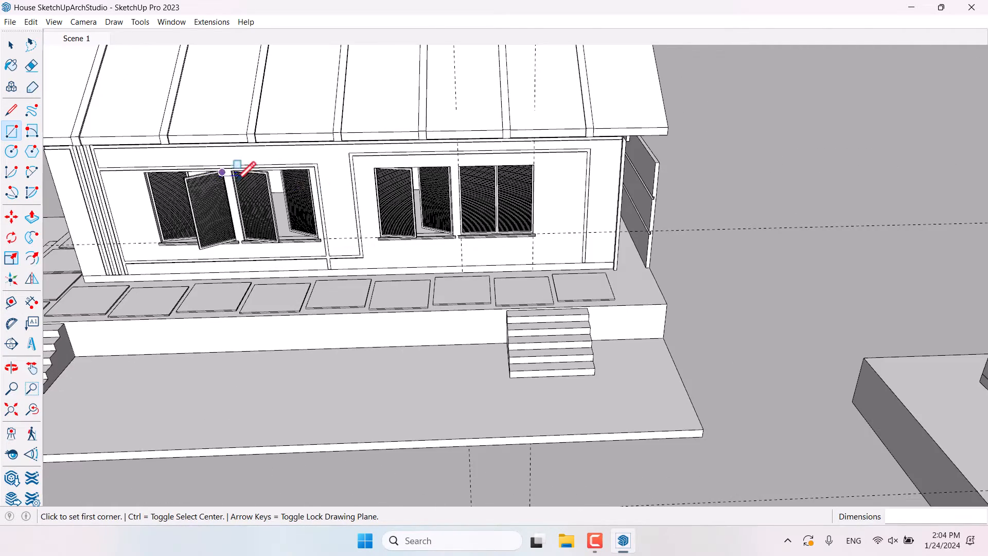
pyautogui.scroll(7, 412, 225)
pyautogui.scroll(-5, 489, 247)
pyautogui.moveTo(484, 329); pyautogui.dragTo(386, 357, button='middle')
pyautogui.scroll(4, 397, 172)
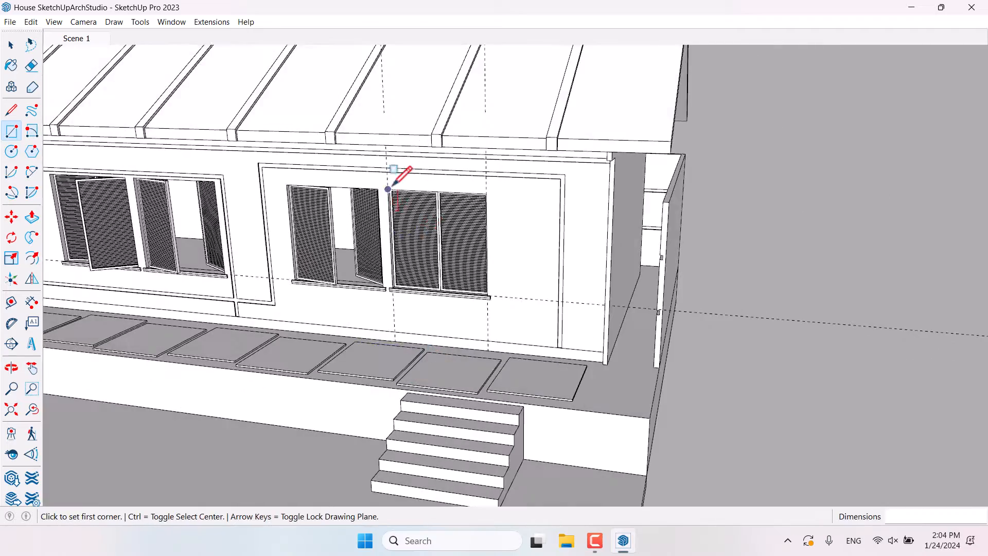
pyautogui.scroll(4, 364, 220)
pyautogui.click(11, 302)
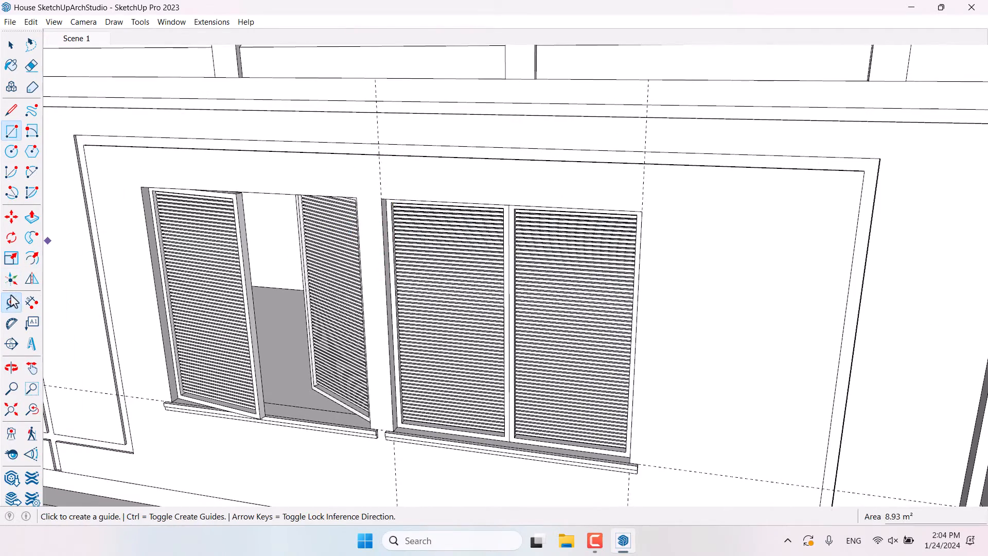
pyautogui.scroll(5, 399, 180)
pyautogui.click(352, 212)
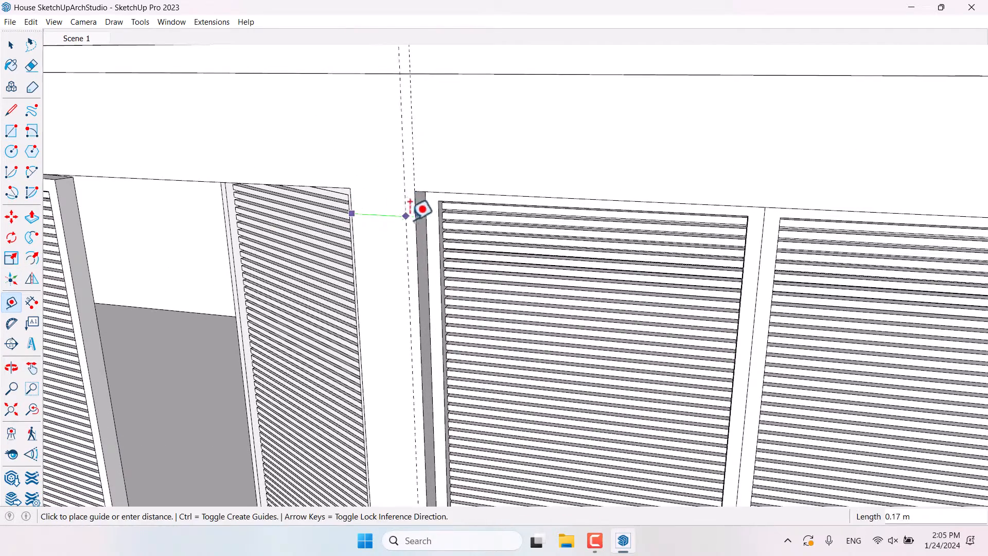
pyautogui.click(416, 217)
pyautogui.press('space')
pyautogui.scroll(-10, 412, 245)
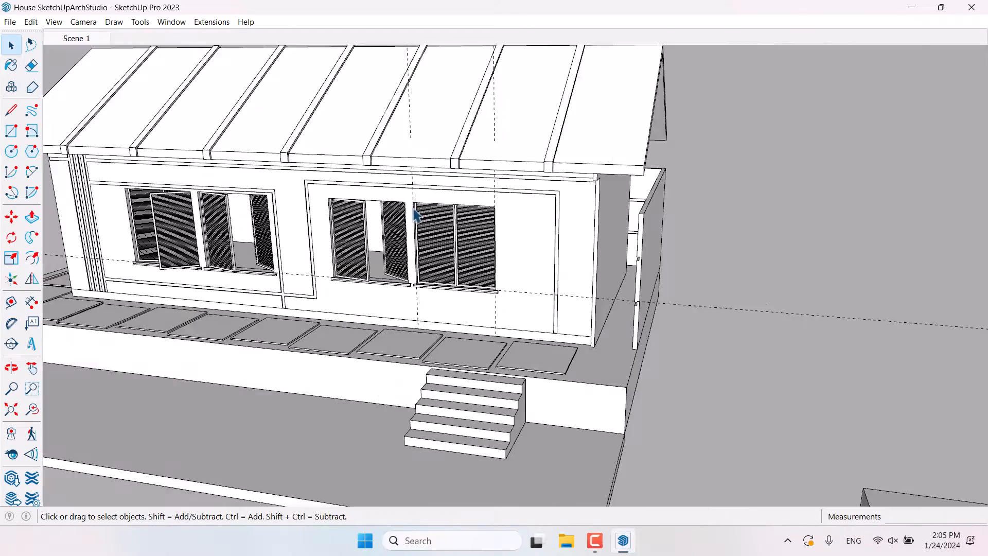
# Copy the window outline 2.10 m to the left along the new front wall.
pyautogui.scroll(3, 921, 378)
pyautogui.click(922, 378)
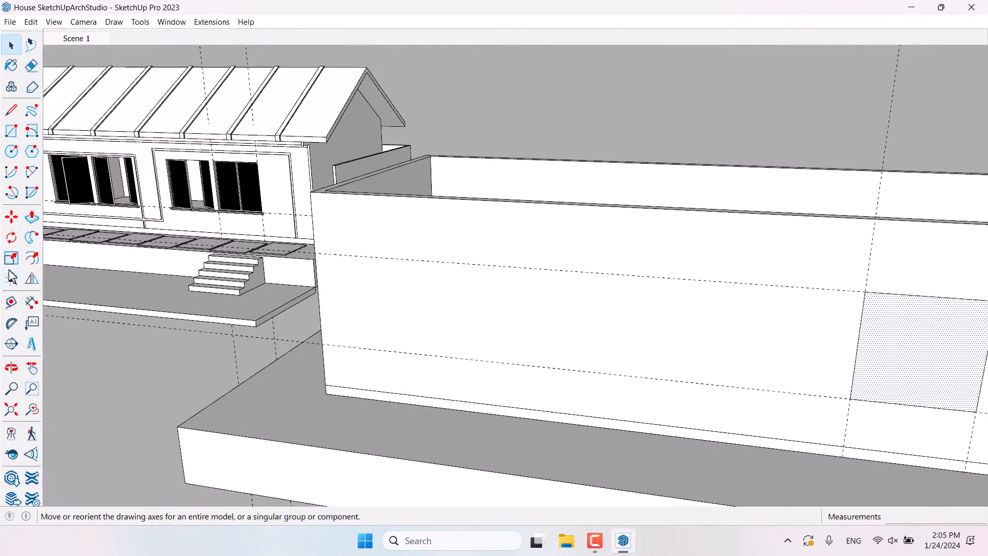
pyautogui.click(11, 217)
pyautogui.scroll(-3, 133, 230)
pyautogui.scroll(6, 214, 249)
pyautogui.press('ctrl')
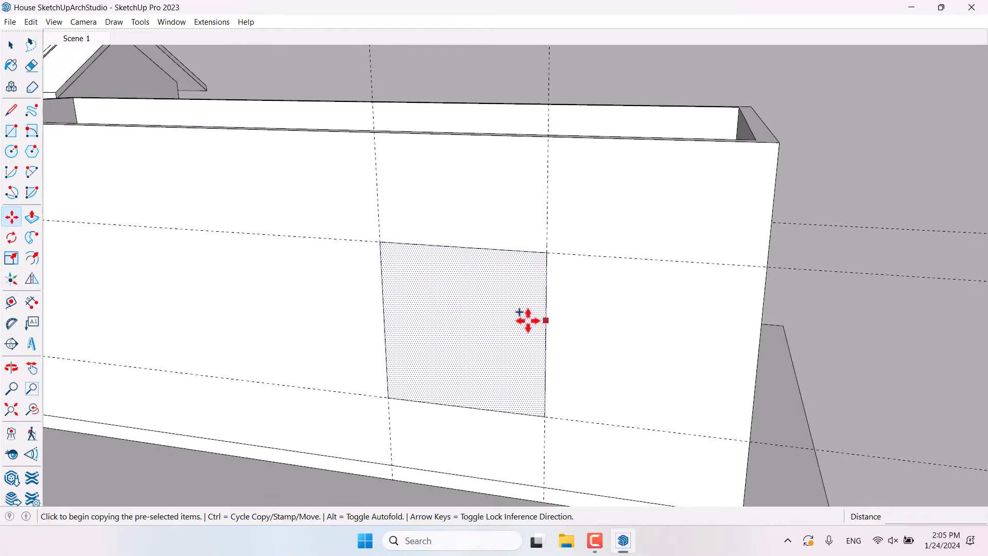
pyautogui.click(489, 321)
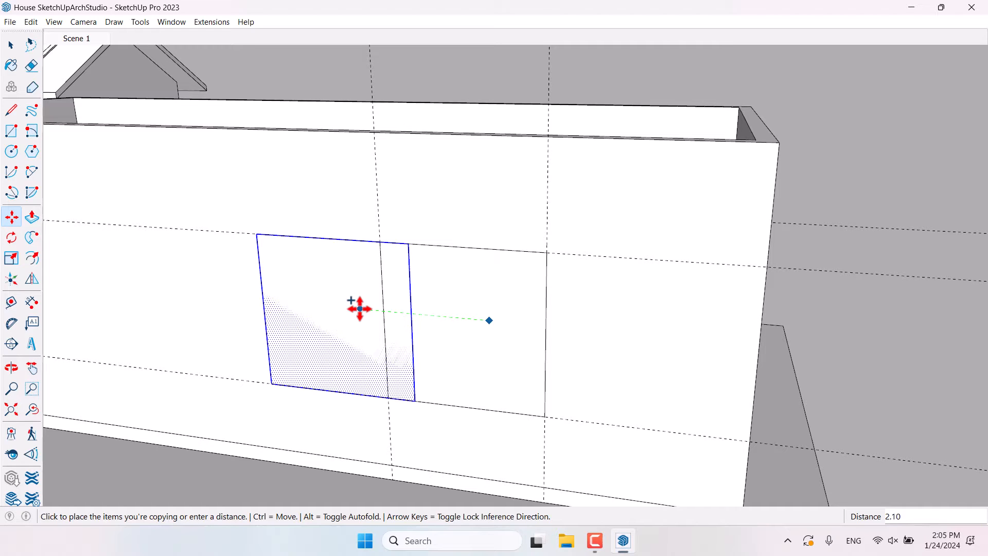
pyautogui.press('Escape')
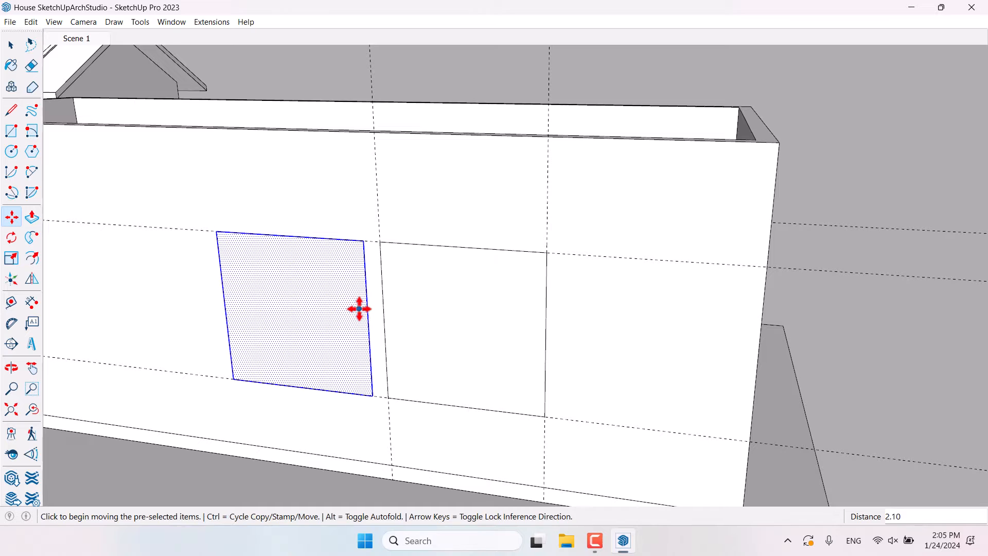
# Clear the selection and remove the guides around the new house's window outlines.
pyautogui.scroll(-3, 683, 335)
pyautogui.scroll(-5, 684, 333)
pyautogui.moveTo(685, 333); pyautogui.dragTo(715, 190, button='middle')
pyautogui.press('space')
pyautogui.click(669, 225)
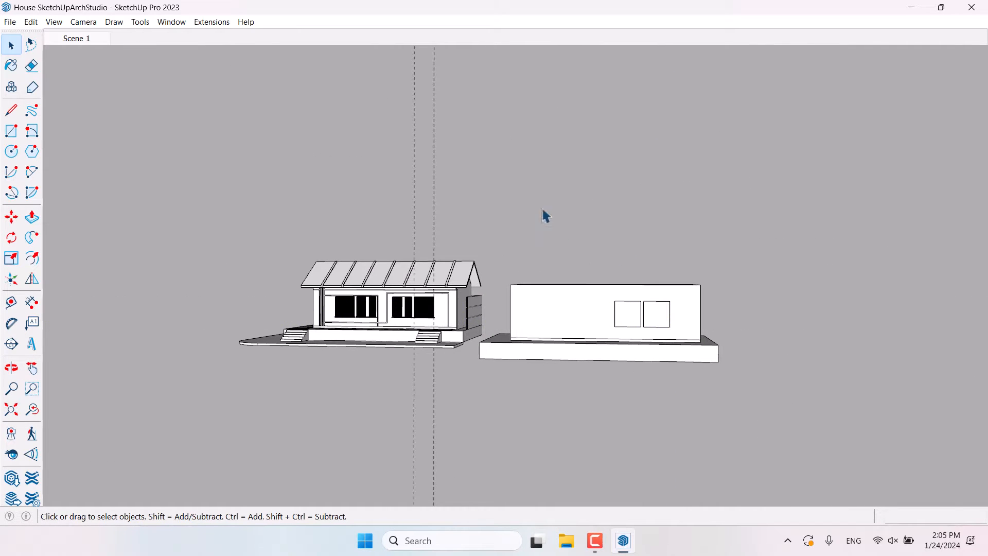
# Measure the distance between the reference house's left and right window pairs along their top corners.
pyautogui.scroll(10, 384, 335)
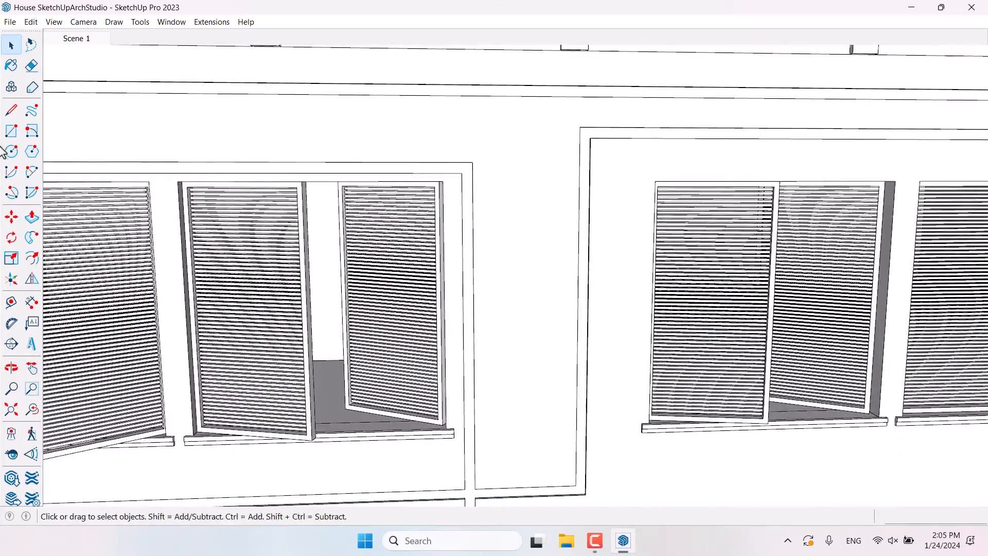
pyautogui.click(11, 110)
pyautogui.scroll(3, 429, 193)
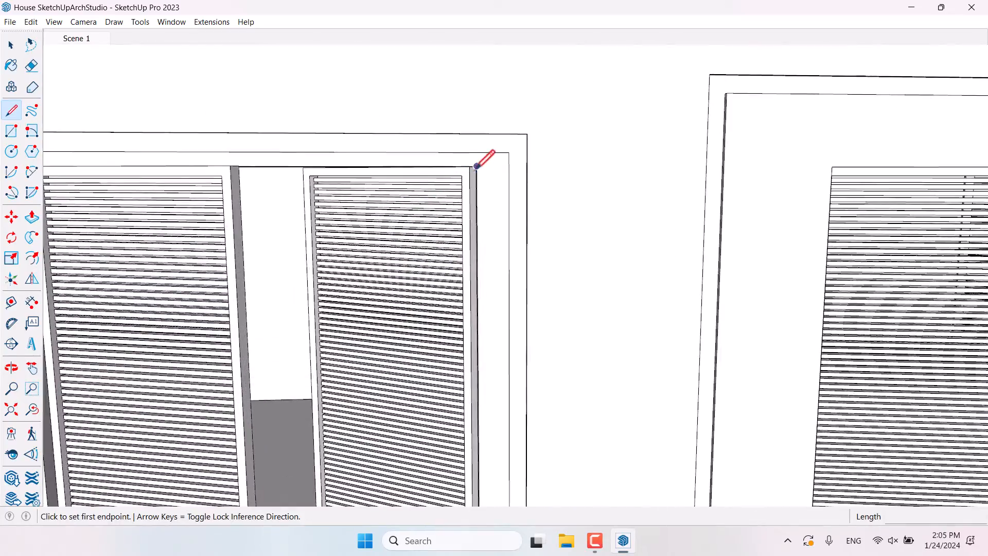
pyautogui.moveTo(532, 178)
pyautogui.mouseDown(button='middle')
pyautogui.moveTo(783, 68)
pyautogui.moveTo(739, 174)
pyautogui.moveTo(774, 159)
pyautogui.moveTo(756, 195)
pyautogui.moveTo(820, 132)
pyautogui.moveTo(721, 88)
pyautogui.moveTo(469, 159)
pyautogui.mouseUp(button='middle')
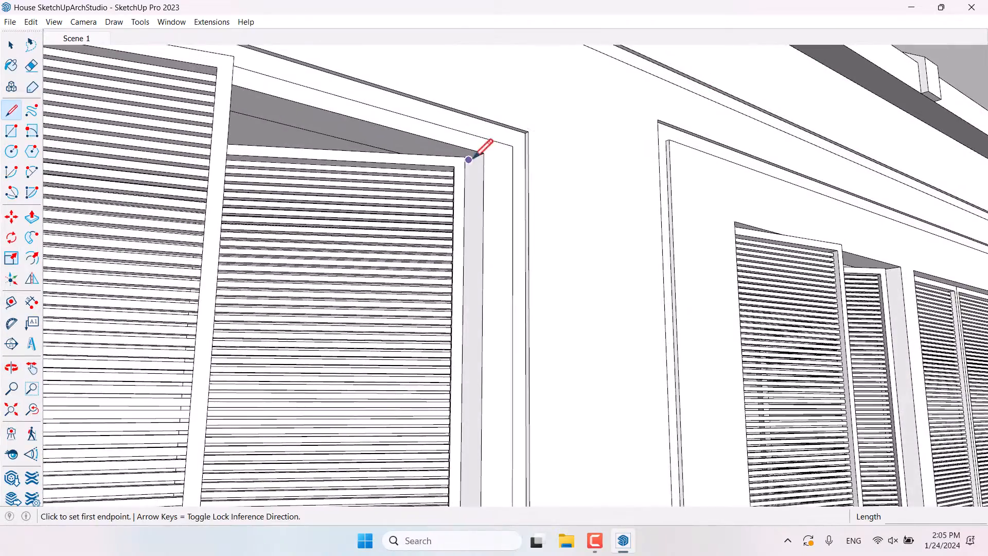
pyautogui.click(484, 152)
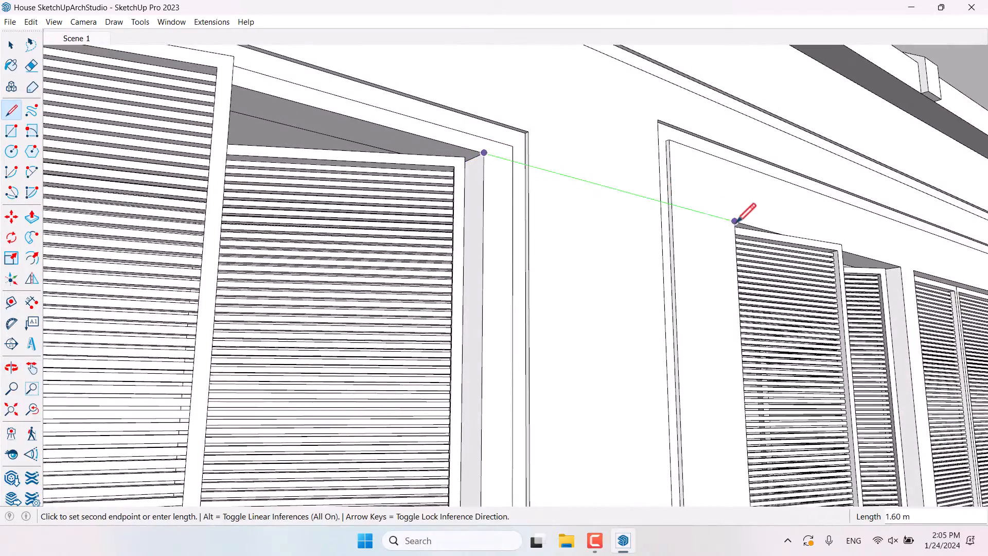
pyautogui.press('space')
pyautogui.scroll(-15, 735, 220)
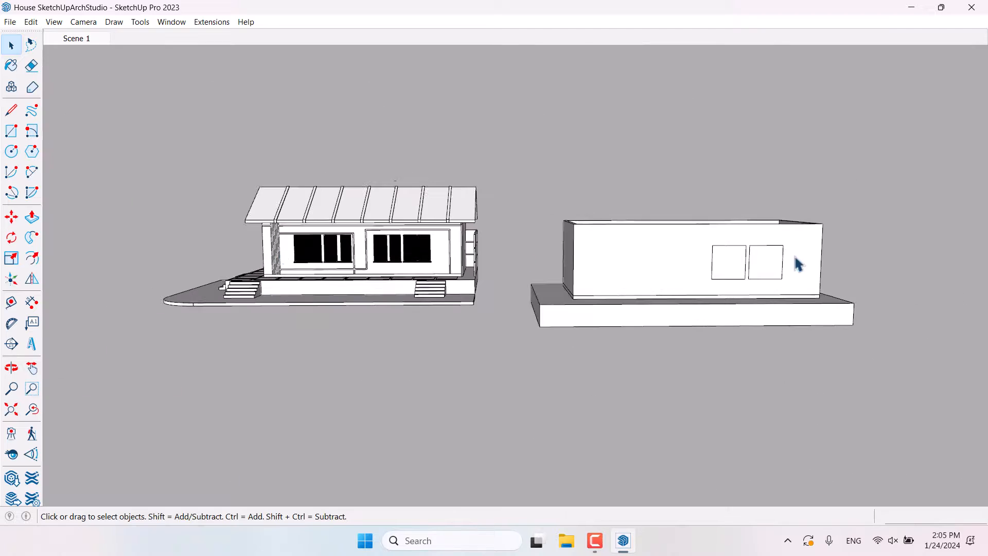
# Place a vertical guide 1.60 m to the left of the new left window outline's outer edge.
pyautogui.scroll(5, 798, 264)
pyautogui.click(643, 278)
pyautogui.press('m')
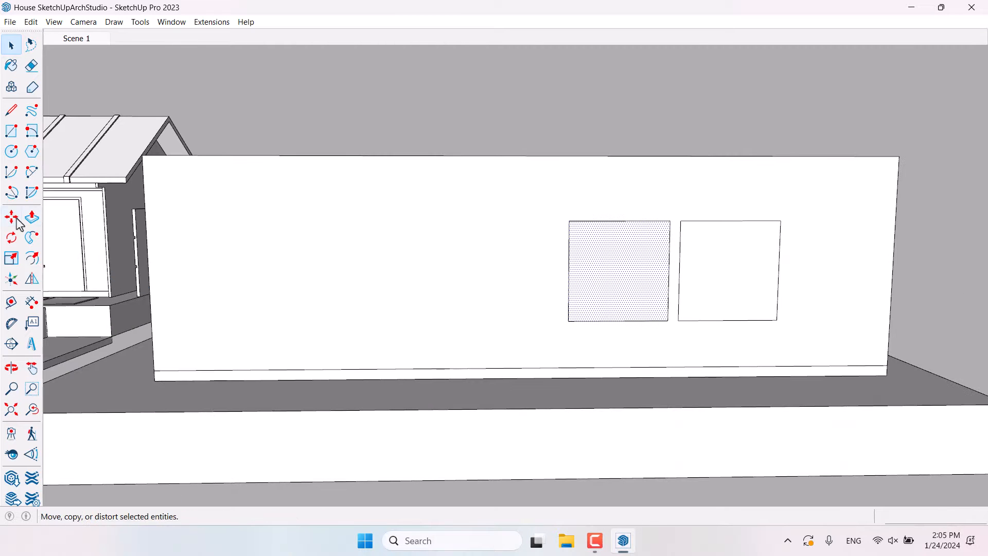
pyautogui.press('ctrl')
pyautogui.click(11, 302)
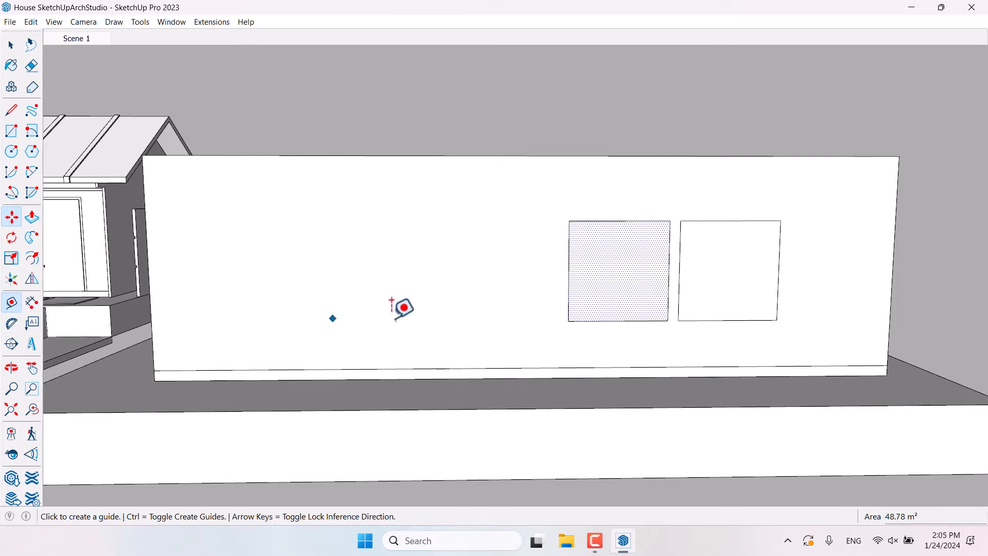
pyautogui.click(568, 297)
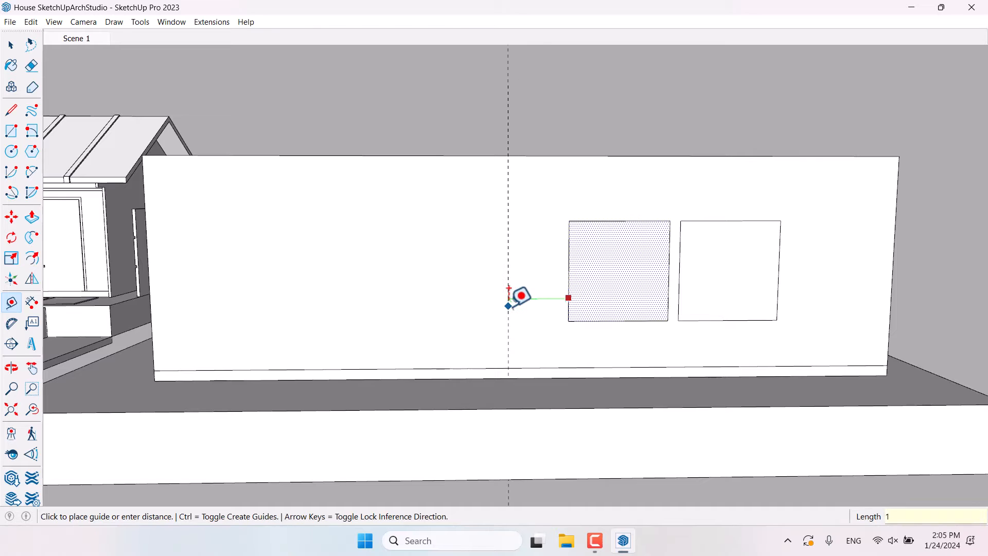
pyautogui.press('Return')
# Copy the left window outline 3.50 m to the left so its right edge lies on the vertical guide.
pyautogui.press('space')
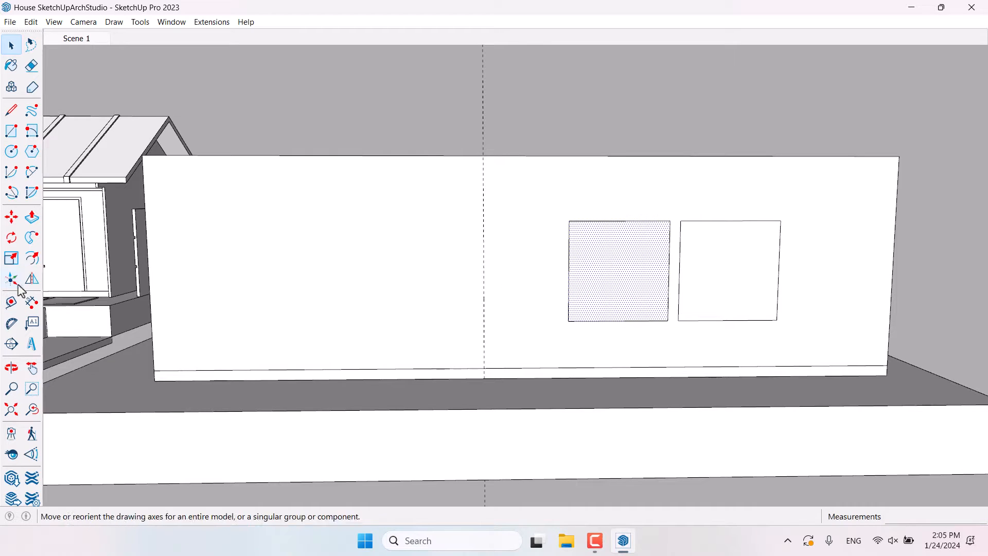
pyautogui.click(12, 217)
pyautogui.press('ctrl')
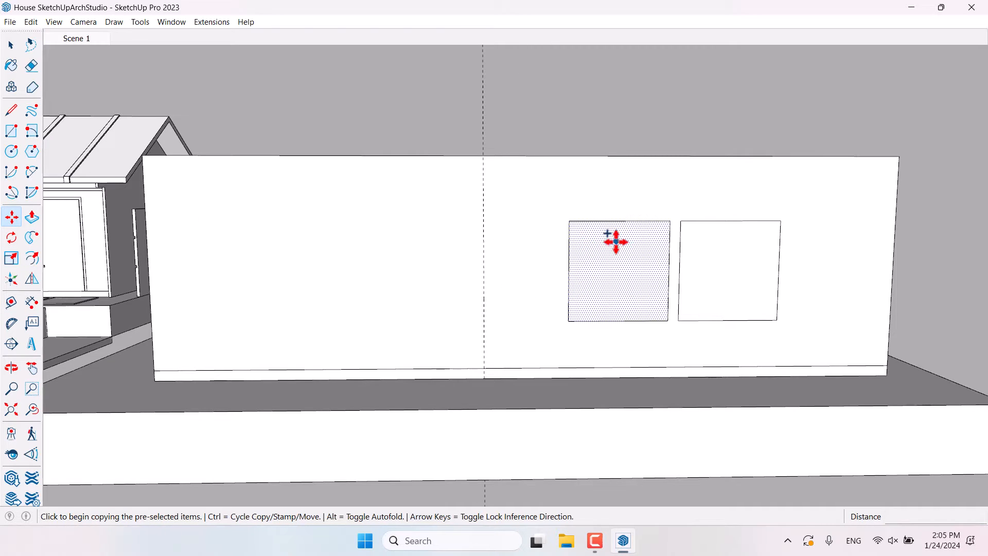
pyautogui.click(664, 222)
pyautogui.click(483, 229)
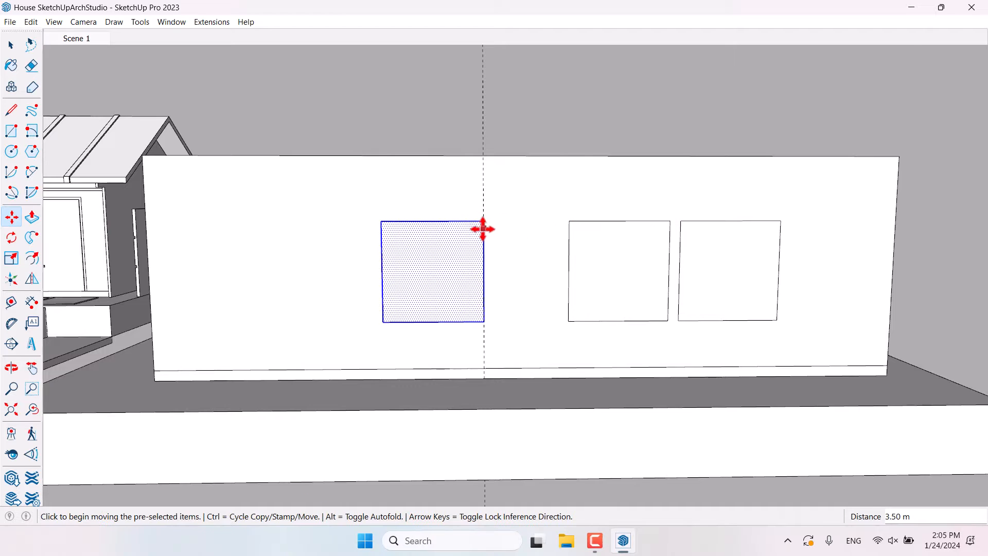
# Copy the new window outline further left along the front wall to form a second pair with a narrow gap.
pyautogui.press('ctrl')
pyautogui.click(484, 222)
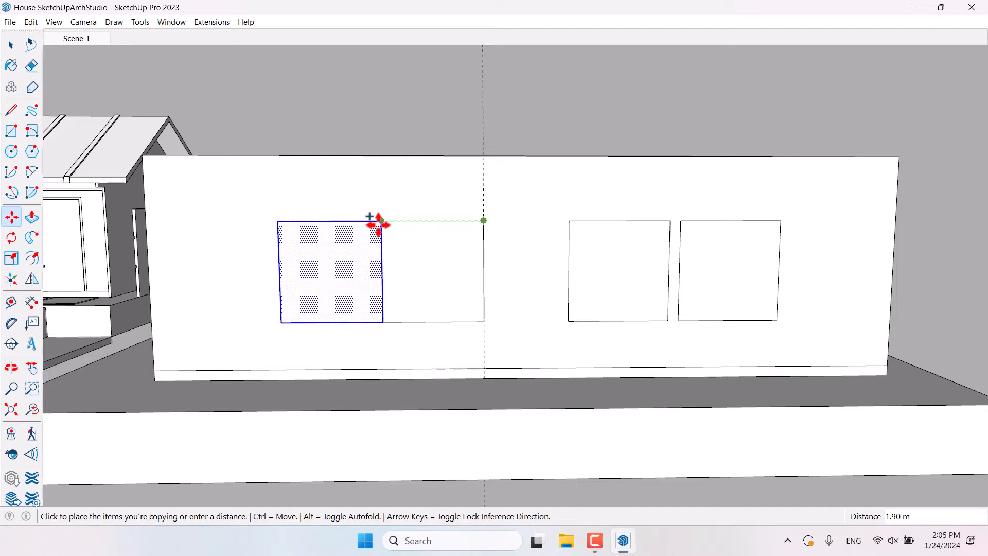
pyautogui.click(377, 221)
# Remove the vertical guide beside the left pair of window outlines.
pyautogui.scroll(-4, 419, 280)
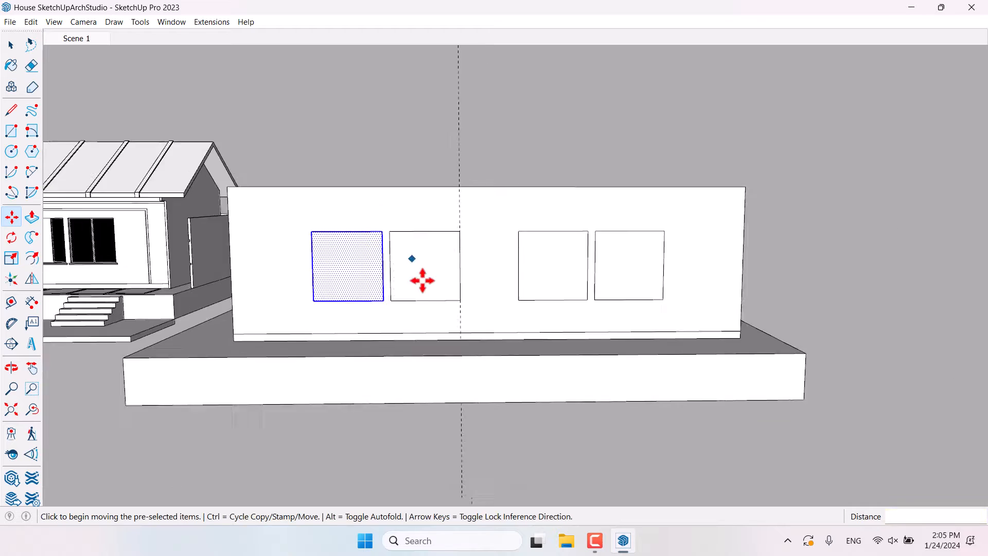
pyautogui.press('space')
pyautogui.click(429, 170)
# Cut all four window outlines through the new front wall with Push/Pull to create openings.
pyautogui.moveTo(429, 170); pyautogui.dragTo(178, 211, button='middle')
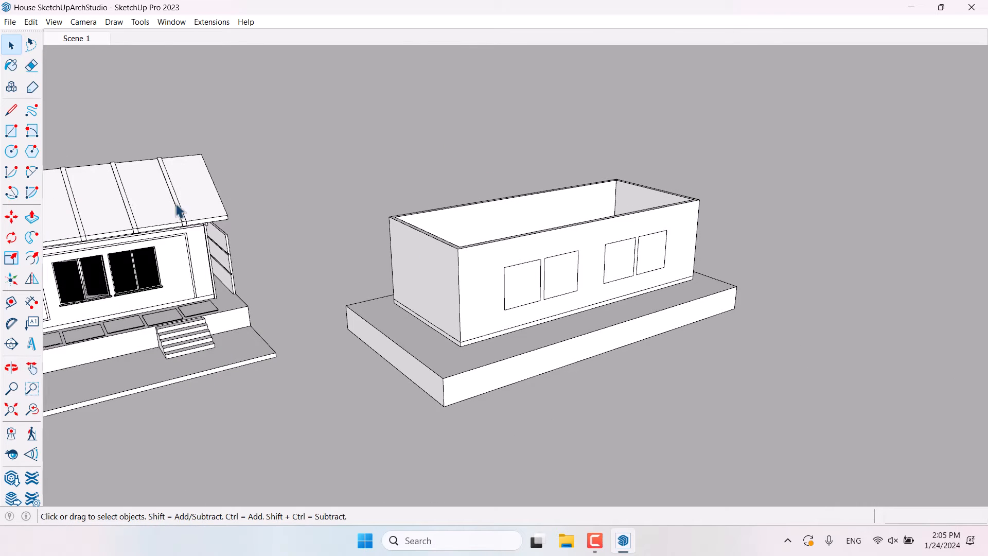
pyautogui.click(32, 217)
pyautogui.scroll(5, 602, 270)
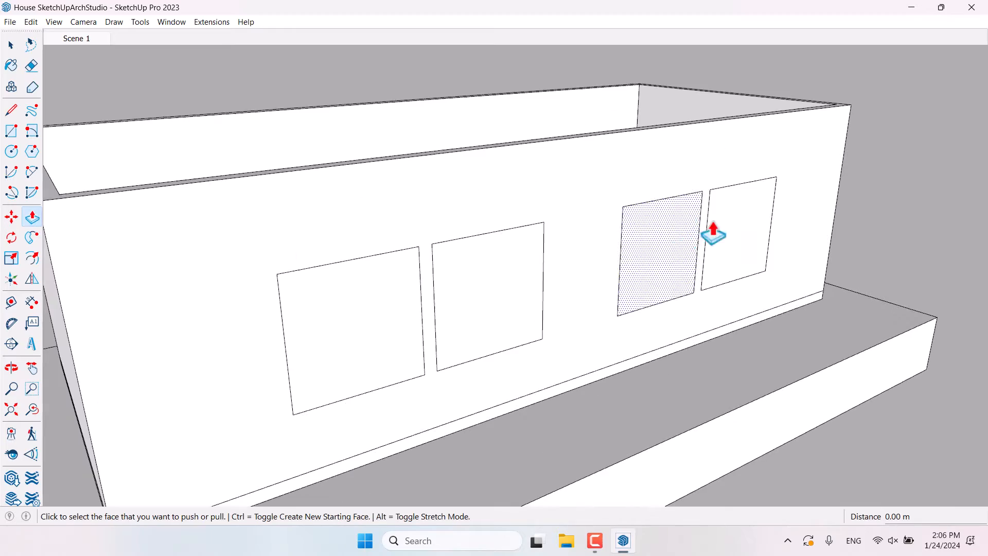
pyautogui.doubleClick(754, 213)
pyautogui.doubleClick(651, 260)
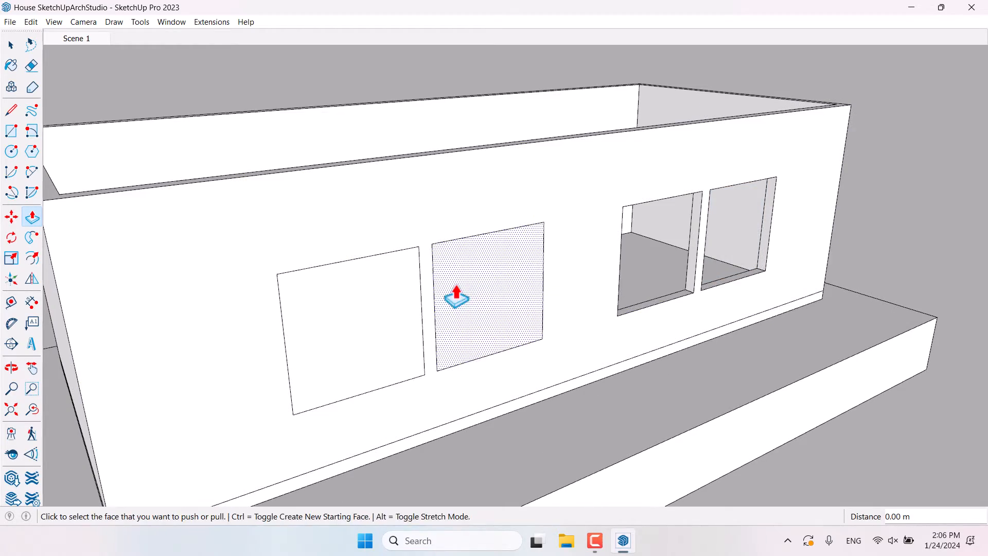
pyautogui.doubleClick(453, 238)
pyautogui.doubleClick(393, 317)
pyautogui.scroll(-6, 582, 215)
pyautogui.moveTo(582, 214); pyautogui.dragTo(611, 252, button='middle')
pyautogui.press('space')
pyautogui.click(593, 542)
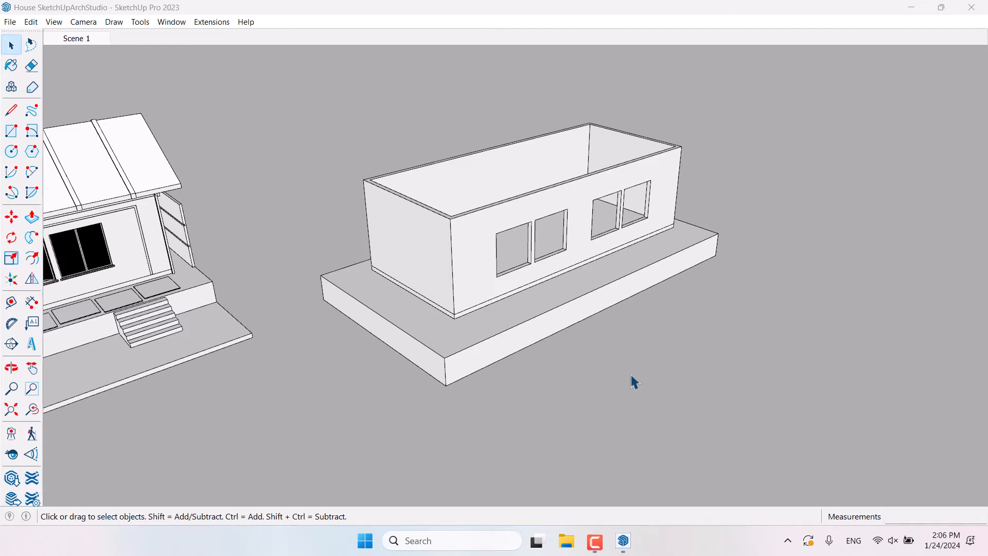
# Measure the distance from the left edge of the reference house's gable-end wall to its window.
pyautogui.scroll(-3, 624, 346)
pyautogui.moveTo(624, 347); pyautogui.dragTo(690, 311, button='middle')
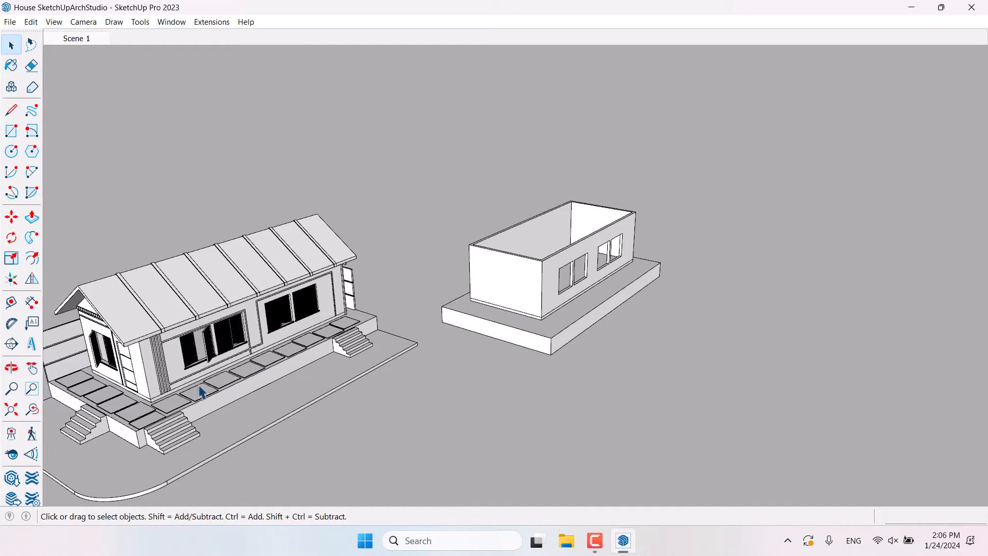
pyautogui.scroll(3, 201, 392)
pyautogui.moveTo(201, 393); pyautogui.dragTo(520, 303, button='middle')
pyautogui.scroll(3, 547, 277)
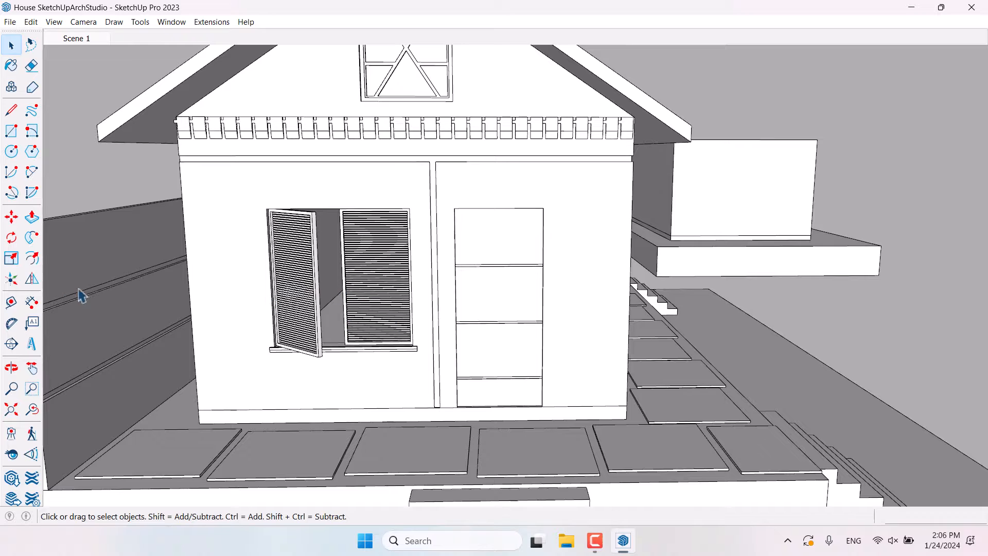
pyautogui.click(11, 302)
pyautogui.click(182, 211)
pyautogui.scroll(2, 252, 206)
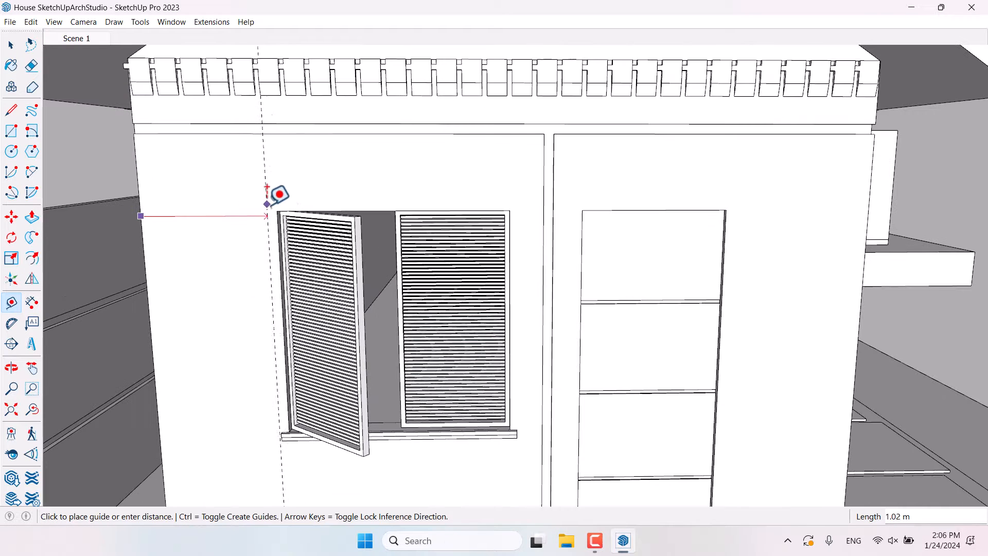
pyautogui.scroll(-5, 277, 216)
pyautogui.press('space')
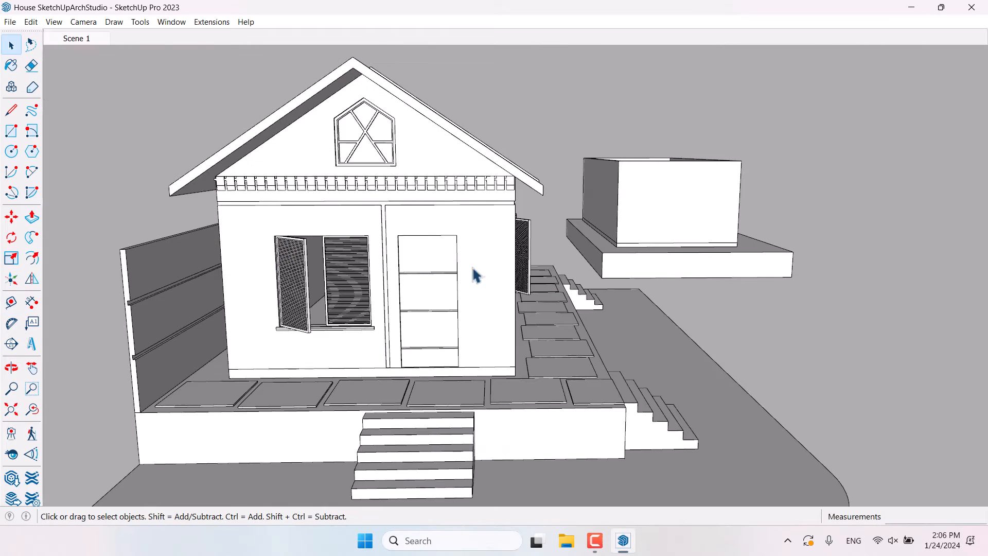
# Measure the distance from the right edge of the reference house's end wall to its door.
pyautogui.scroll(4, 453, 273)
pyautogui.click(11, 302)
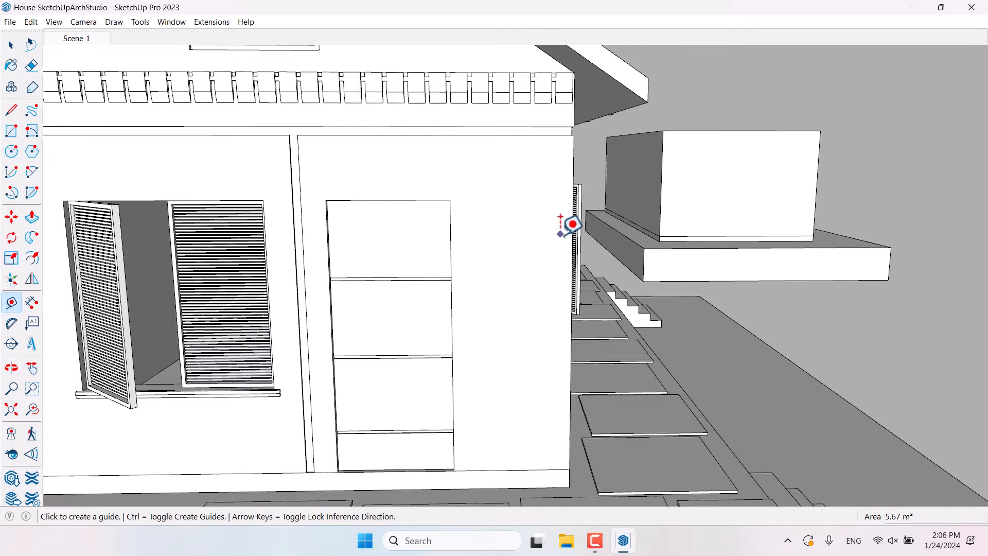
pyautogui.click(569, 205)
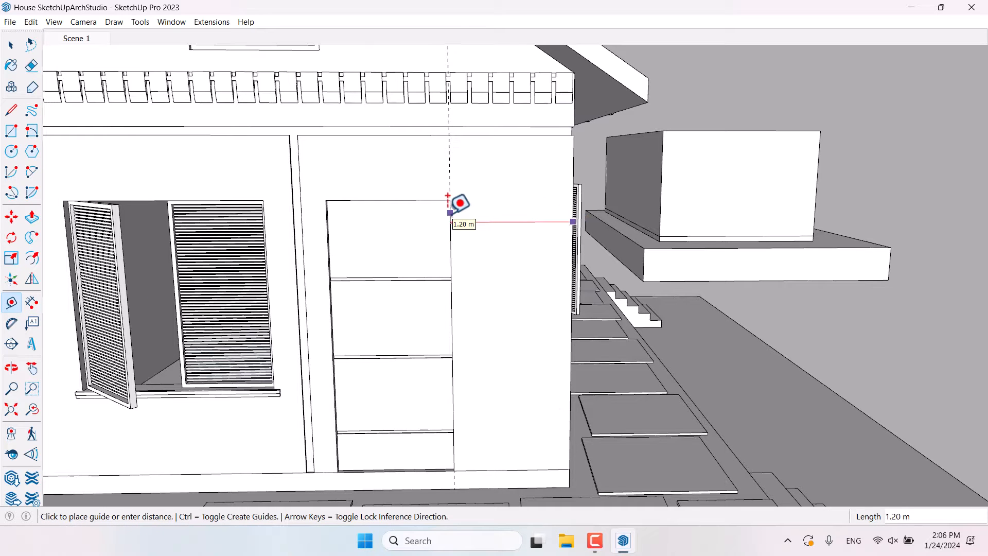
pyautogui.press('space')
# Place a vertical guide 1.20 m in from the right edge of the new house's end wall.
pyautogui.scroll(-6, 358, 276)
pyautogui.moveTo(674, 226); pyautogui.dragTo(597, 258, button='middle')
pyautogui.scroll(5, 621, 241)
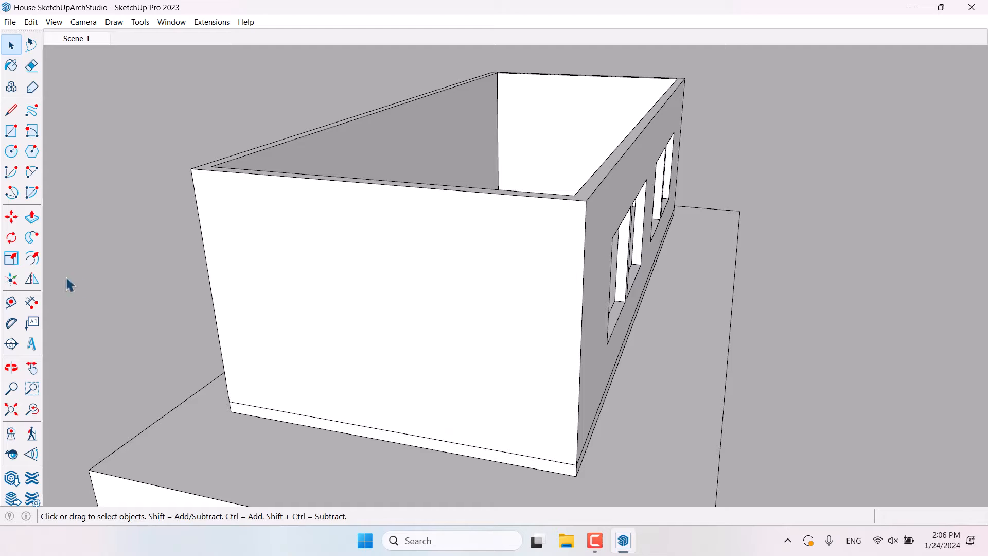
pyautogui.press('t')
pyautogui.click(580, 363)
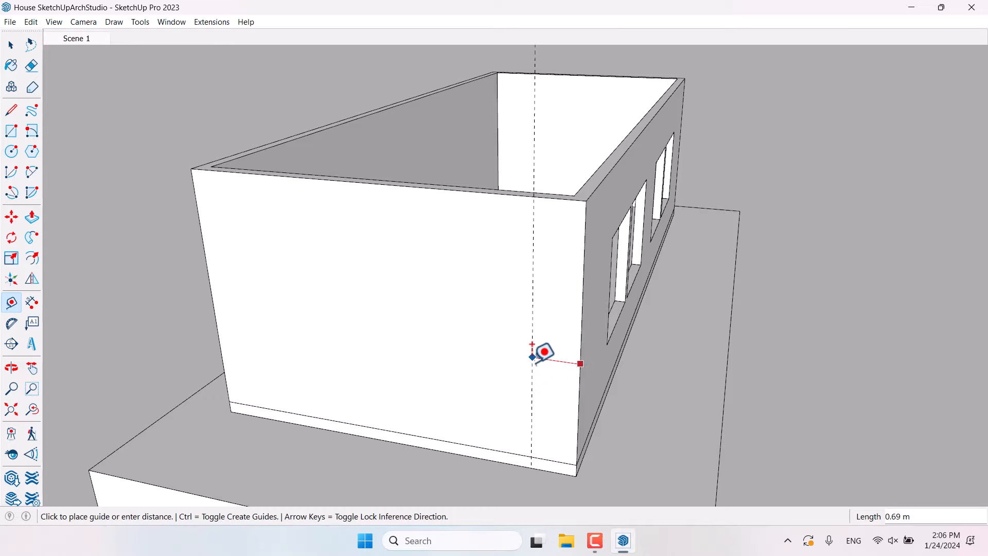
pyautogui.write('1.20')
pyautogui.press('Return')
# Place a vertical guide 1.1 m in from the left edge of the new end wall.
pyautogui.scroll(-3, 621, 312)
pyautogui.moveTo(453, 311); pyautogui.dragTo(525, 332, button='middle')
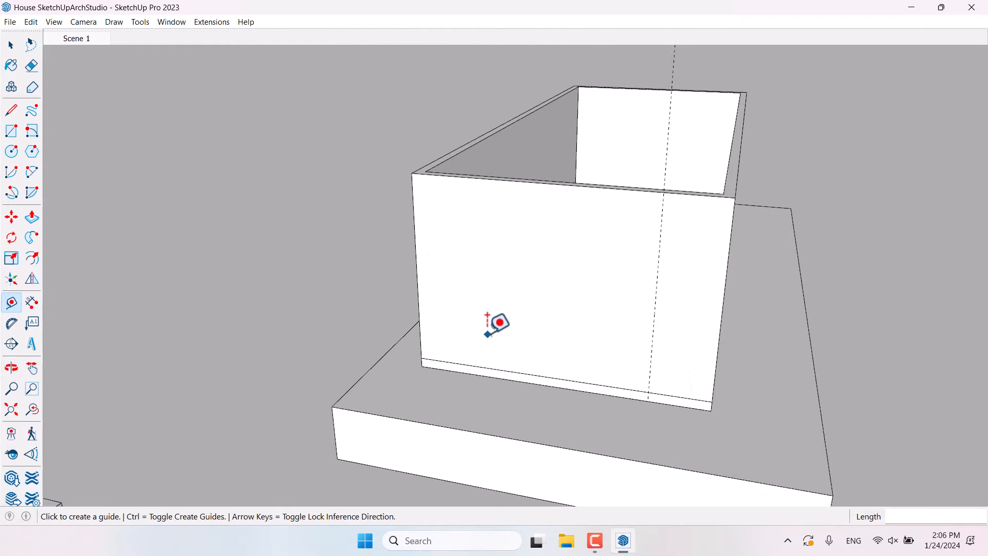
pyautogui.click(416, 258)
pyautogui.write('1.1')
pyautogui.press('Return')
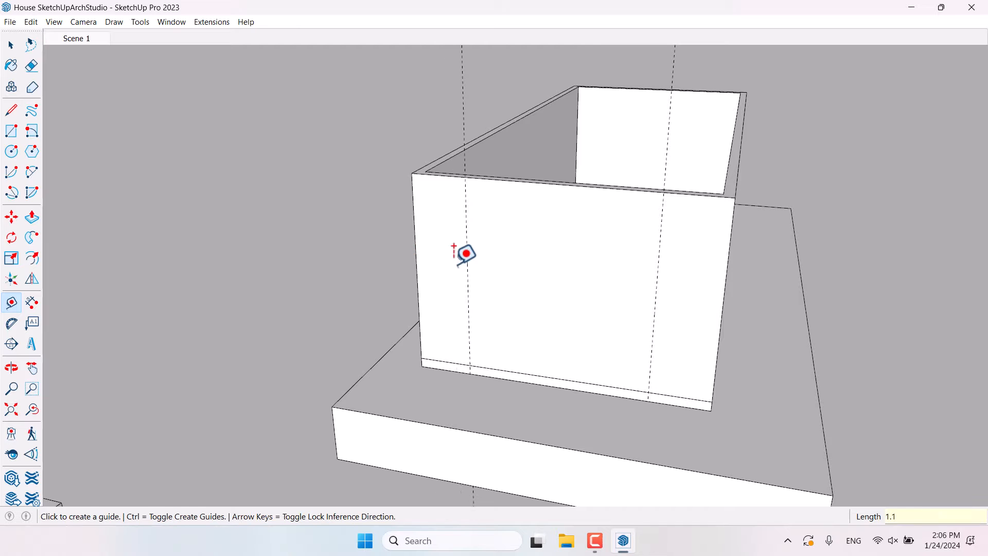
# Place another vertical guide 1.90 m to the right of the left guide to mark the window's width.
pyautogui.scroll(-5, 540, 263)
pyautogui.scroll(1, 559, 294)
pyautogui.scroll(3, 569, 285)
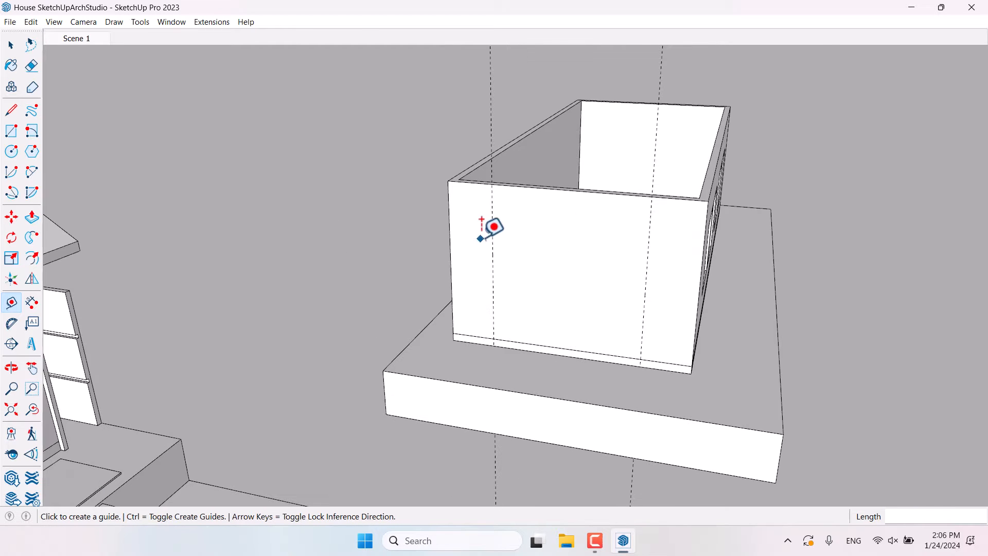
pyautogui.click(492, 232)
pyautogui.write('1.9')
pyautogui.press('Return')
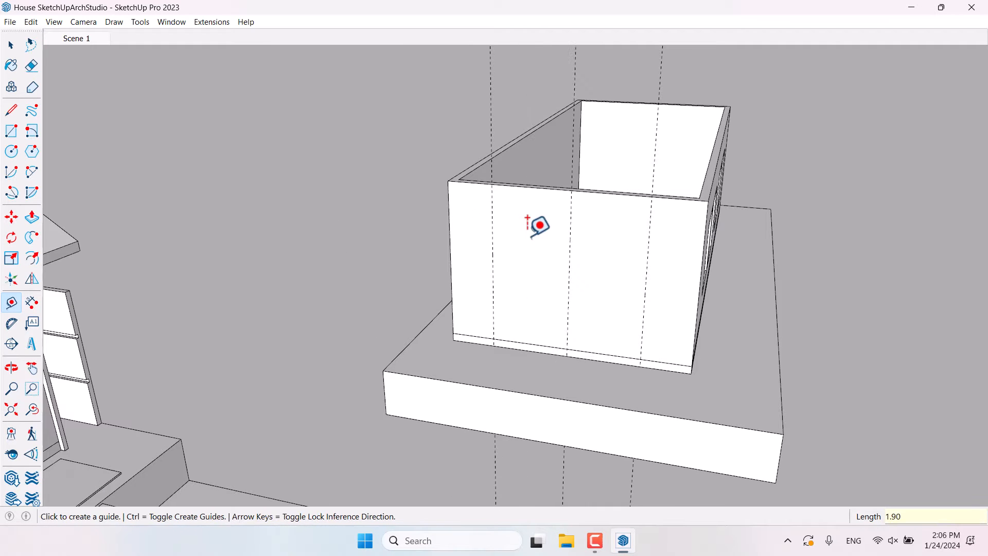
# Place a horizontal sill guide above the new end wall's base line and a second guide 1.90 m above it.
pyautogui.click(525, 343)
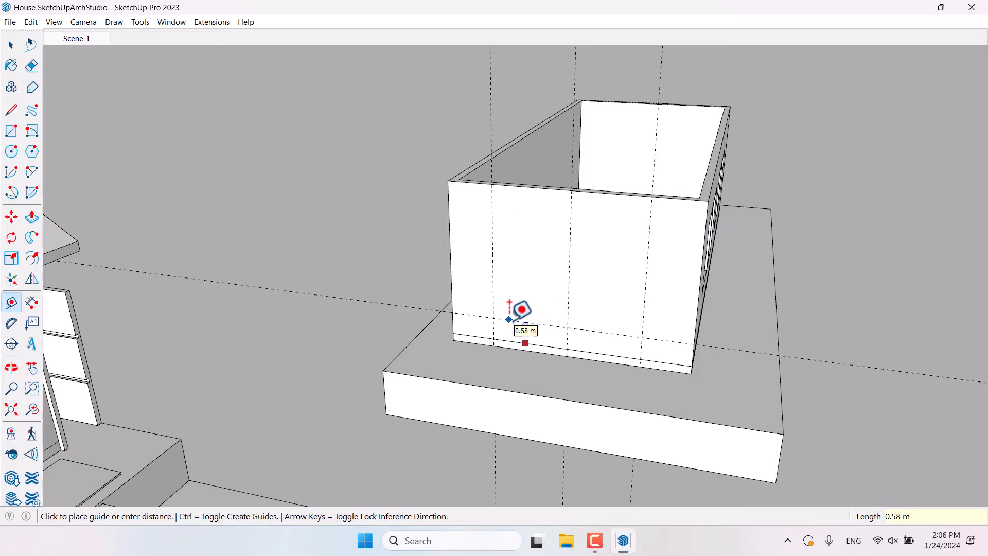
pyautogui.click(509, 317)
pyautogui.scroll(-2, 565, 287)
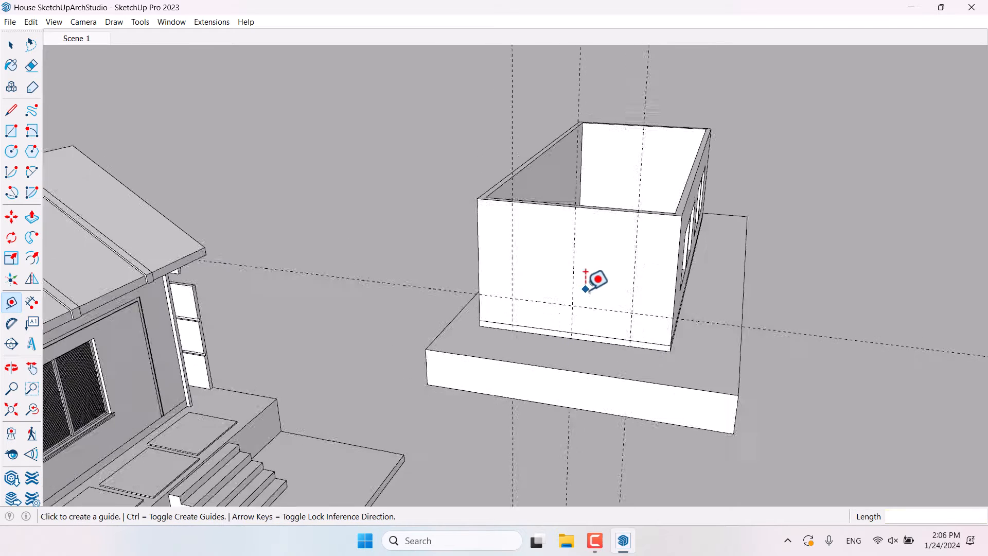
pyautogui.click(552, 305)
pyautogui.click(570, 255)
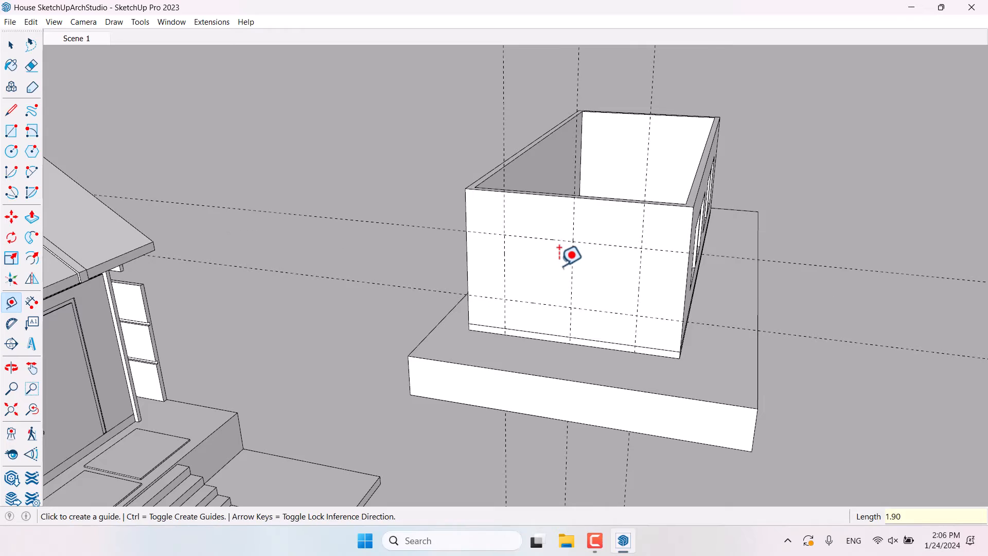
# Measure the width of the door on the reference house's end wall.
pyautogui.scroll(-3, 613, 267)
pyautogui.scroll(6, 445, 350)
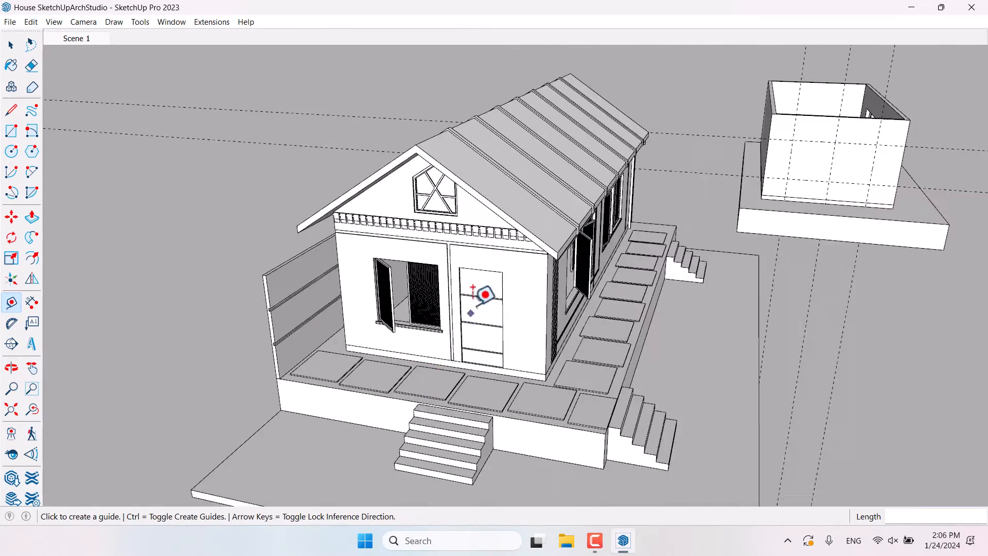
pyautogui.click(438, 257)
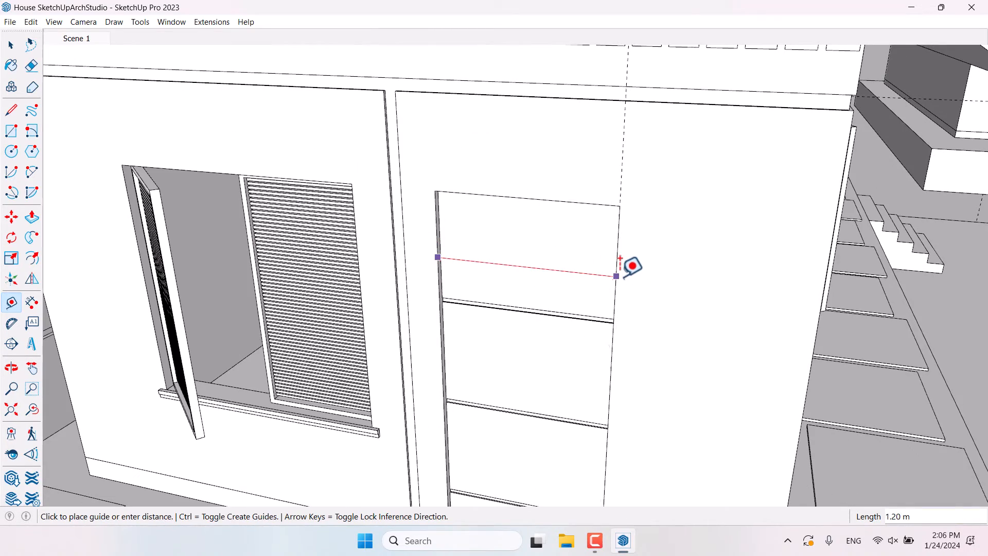
pyautogui.press('space')
pyautogui.scroll(-6, 337, 314)
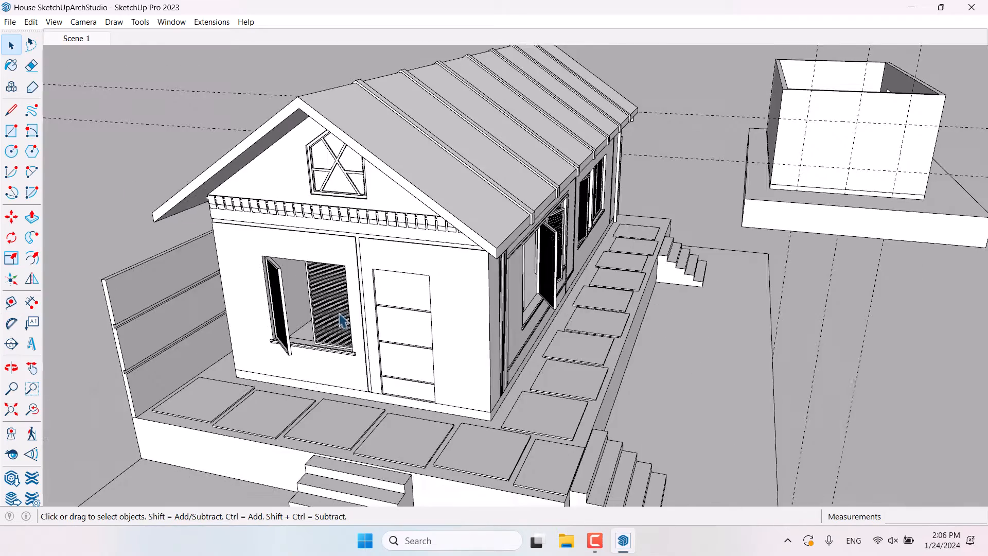
# Place a vertical guide 1.20 m to the left of the new end wall's rightmost guide to mark the door's width.
pyautogui.scroll(5, 682, 219)
pyautogui.click(11, 303)
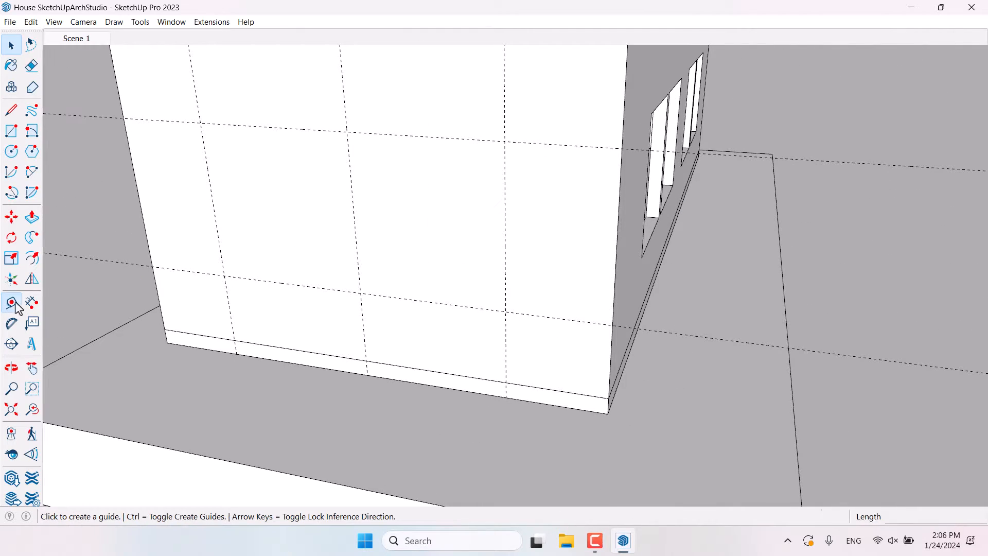
pyautogui.click(506, 259)
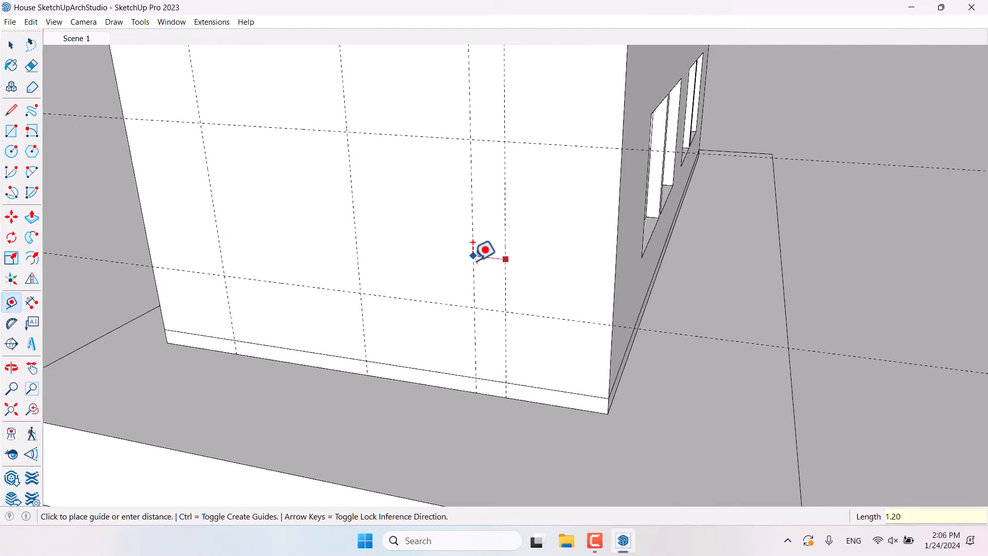
pyautogui.scroll(-5, 486, 250)
# Draw the window and door rectangles on the new end wall between the guide intersections, starting the door at the base line.
pyautogui.click(11, 131)
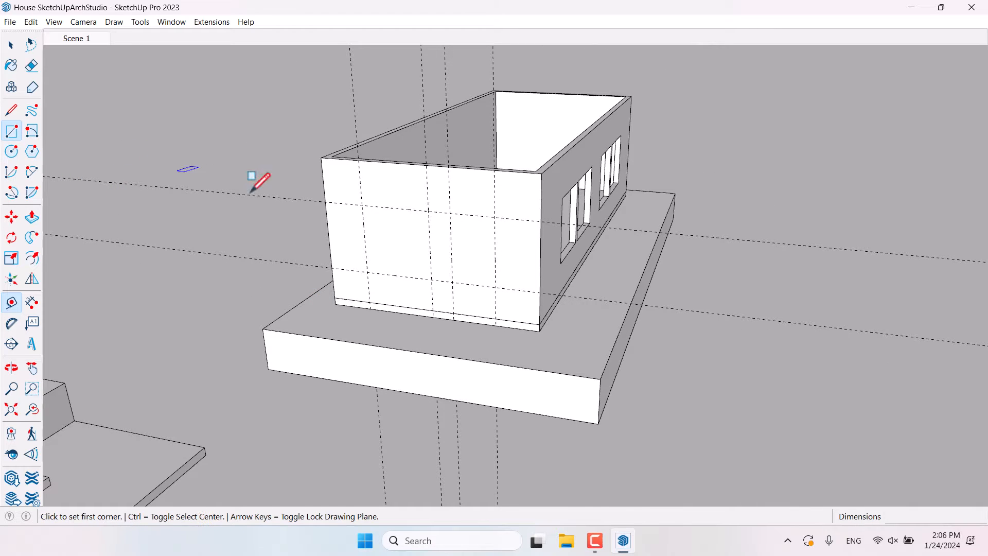
pyautogui.scroll(4, 330, 221)
pyautogui.click(391, 182)
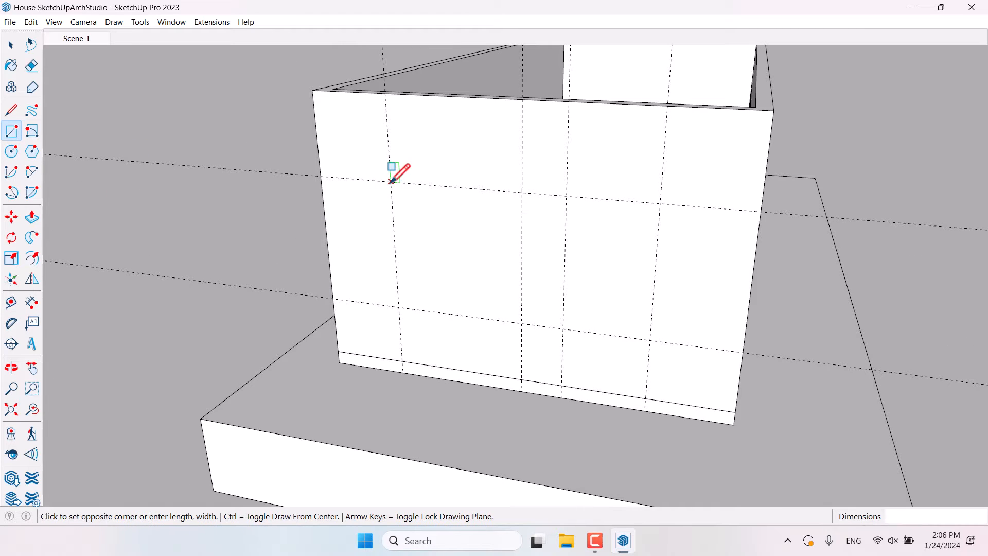
pyautogui.click(522, 322)
pyautogui.click(561, 384)
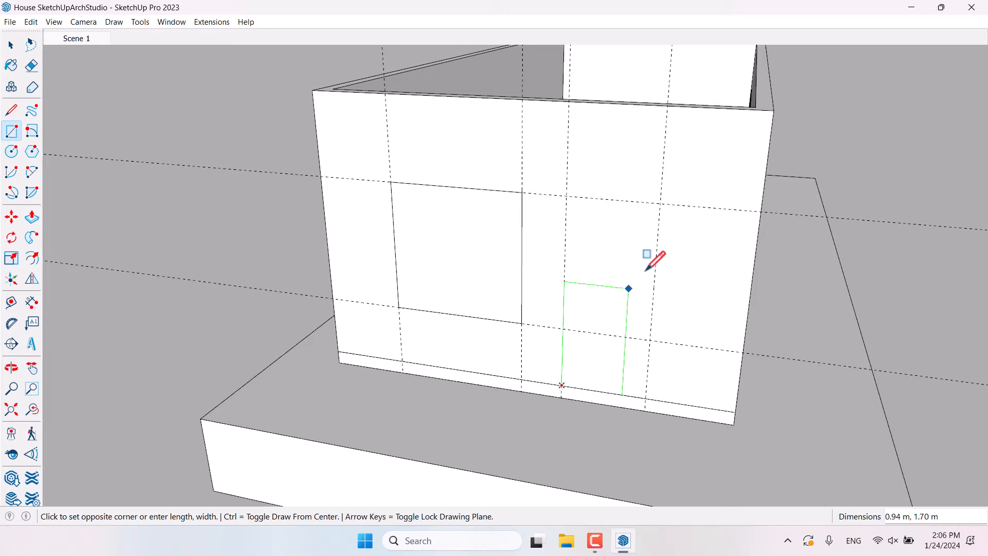
pyautogui.click(661, 204)
# Cut the window and door rectangles through the new end wall with Push/Pull.
pyautogui.click(31, 218)
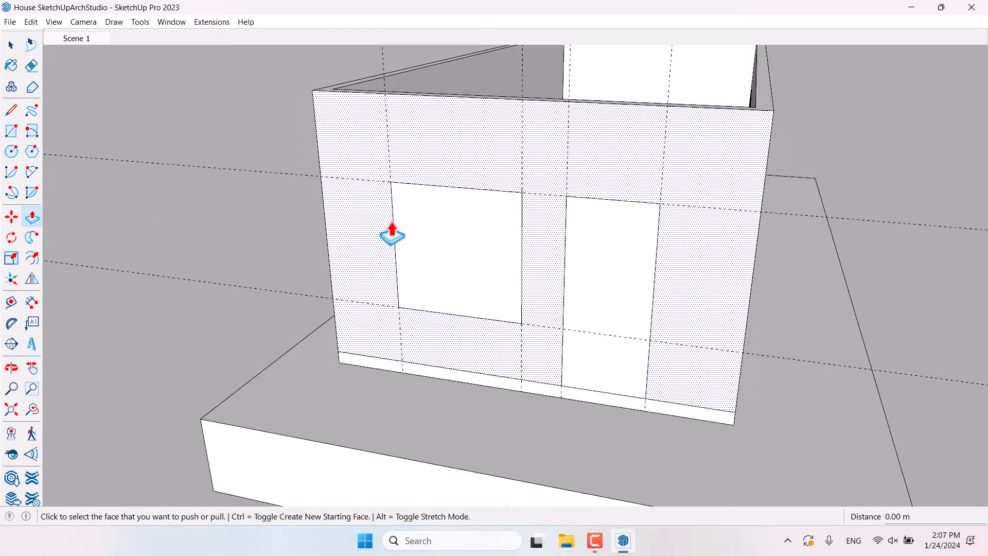
pyautogui.click(407, 220)
pyautogui.click(462, 257)
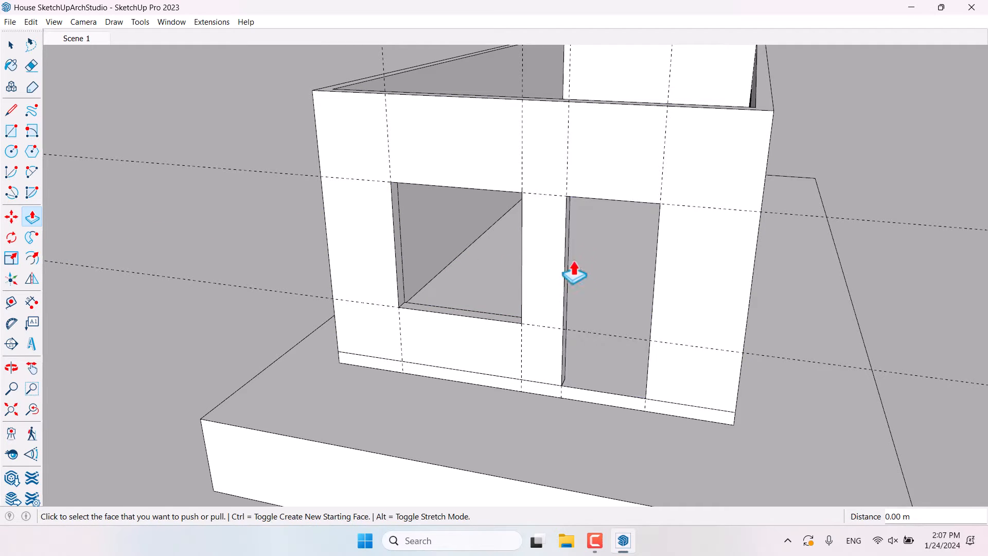
# Delete the construction guides around the new house.
pyautogui.scroll(-10, 569, 270)
pyautogui.press('space')
pyautogui.moveTo(521, 373); pyautogui.dragTo(589, 150, button='middle')
pyautogui.moveTo(571, 151); pyautogui.dragTo(422, 241)
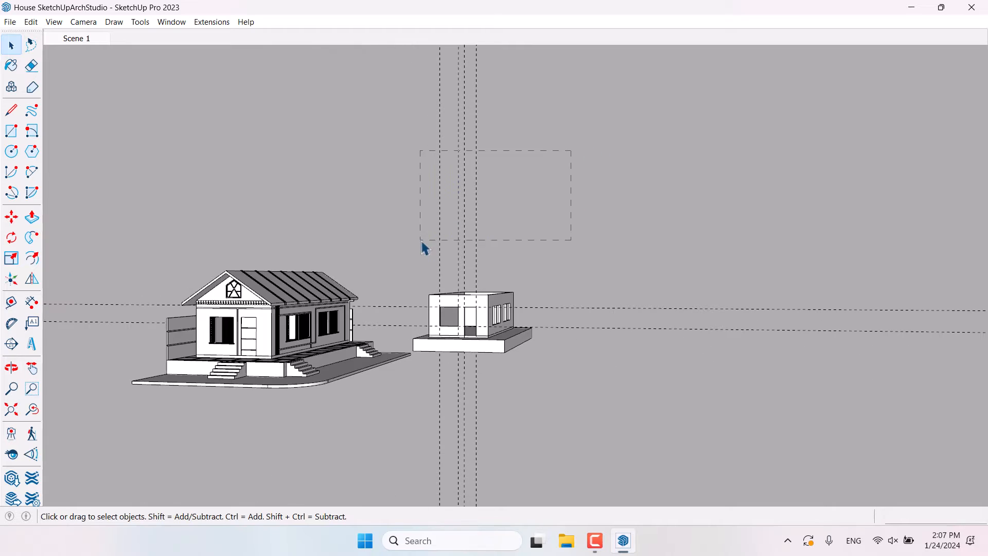
pyautogui.moveTo(627, 302); pyautogui.dragTo(463, 311, button='middle')
pyautogui.scroll(5, 463, 311)
pyautogui.scroll(-3, 708, 267)
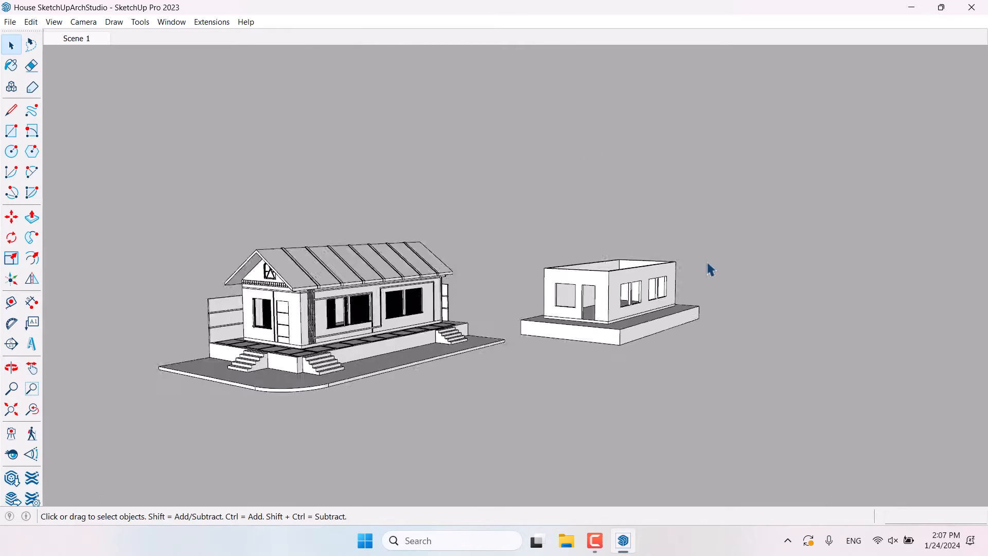
# Examine the sill beneath the reference house's front window.
pyautogui.moveTo(708, 268); pyautogui.dragTo(432, 404, button='middle')
pyautogui.scroll(3, 292, 453)
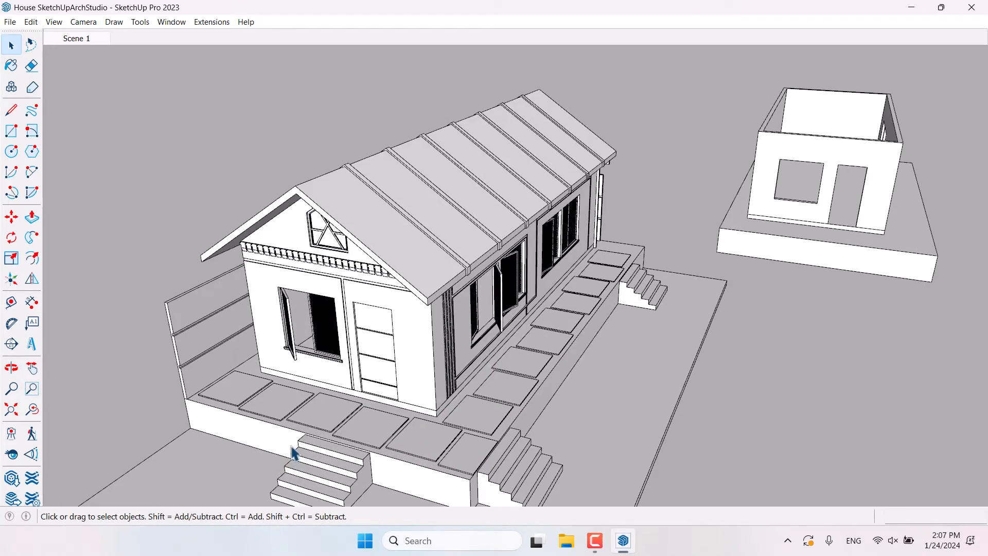
pyautogui.moveTo(521, 228); pyautogui.dragTo(640, 388, button='middle')
pyautogui.scroll(6, 477, 346)
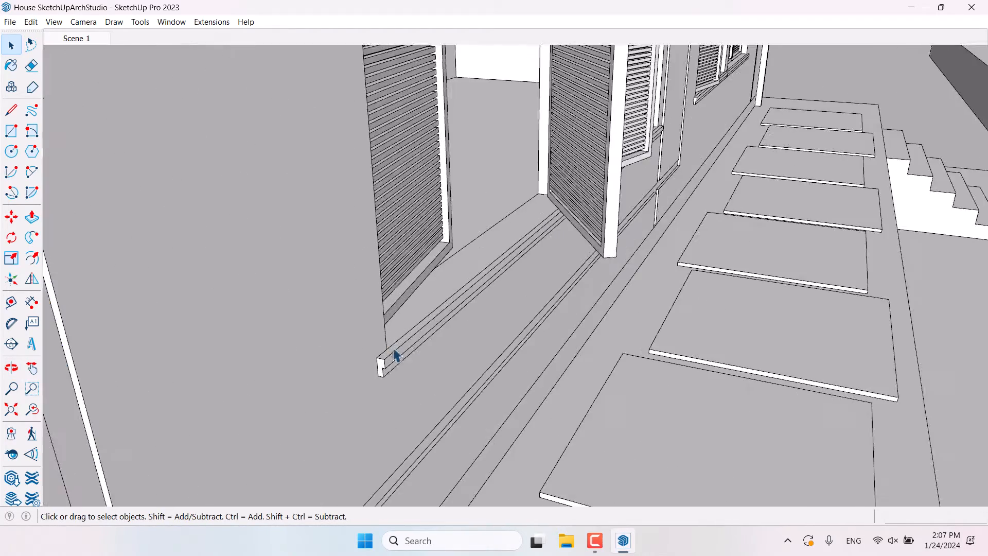
pyautogui.scroll(-2, 402, 363)
pyautogui.moveTo(401, 364)
pyautogui.mouseDown(button='middle')
pyautogui.moveTo(415, 300)
pyautogui.moveTo(401, 360)
pyautogui.mouseUp(button='middle')
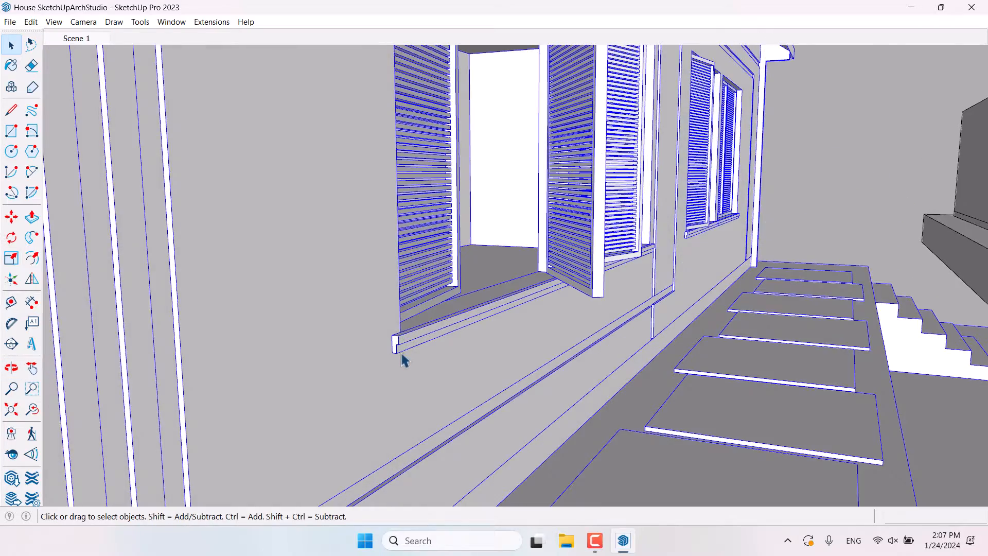
pyautogui.scroll(2, 401, 355)
pyautogui.scroll(1, 401, 353)
pyautogui.click(438, 326)
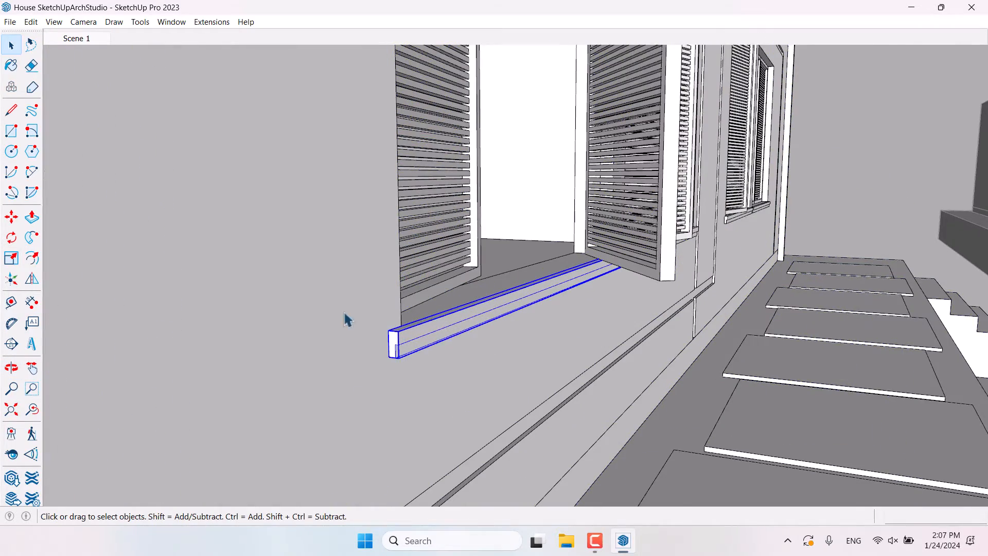
pyautogui.scroll(-3, 346, 319)
pyautogui.scroll(-2, 364, 330)
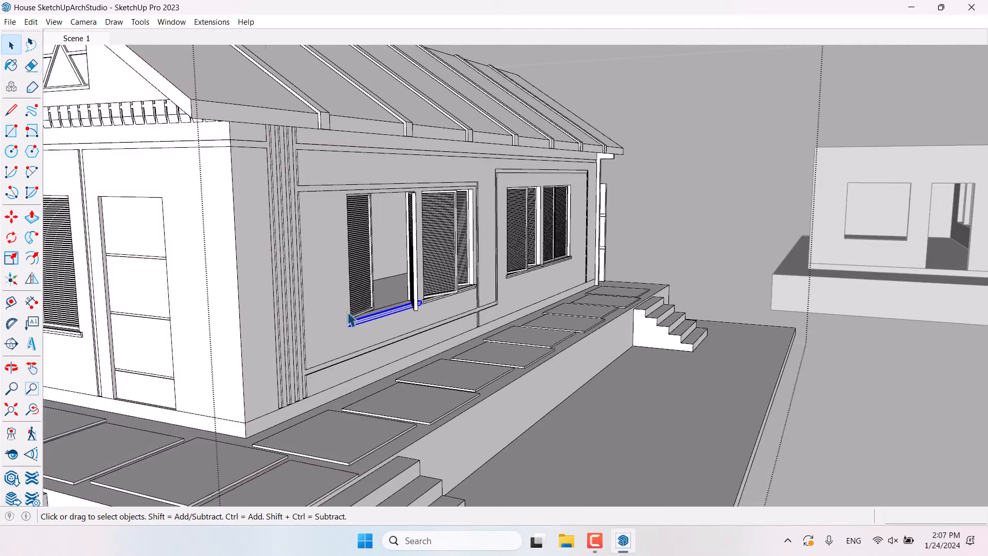
pyautogui.scroll(-3, 350, 320)
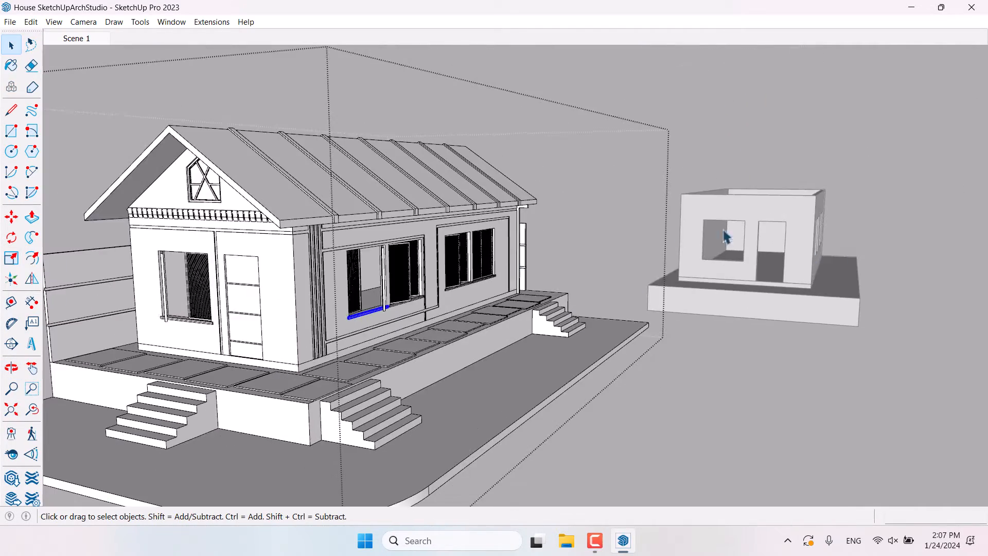
# Sketch a sill rectangle directly on the new end wall, starting at the window opening's lower-left corner.
pyautogui.click(759, 385)
pyautogui.scroll(3, 834, 288)
pyautogui.scroll(-3, 767, 295)
pyautogui.moveTo(767, 296); pyautogui.dragTo(709, 286, button='middle')
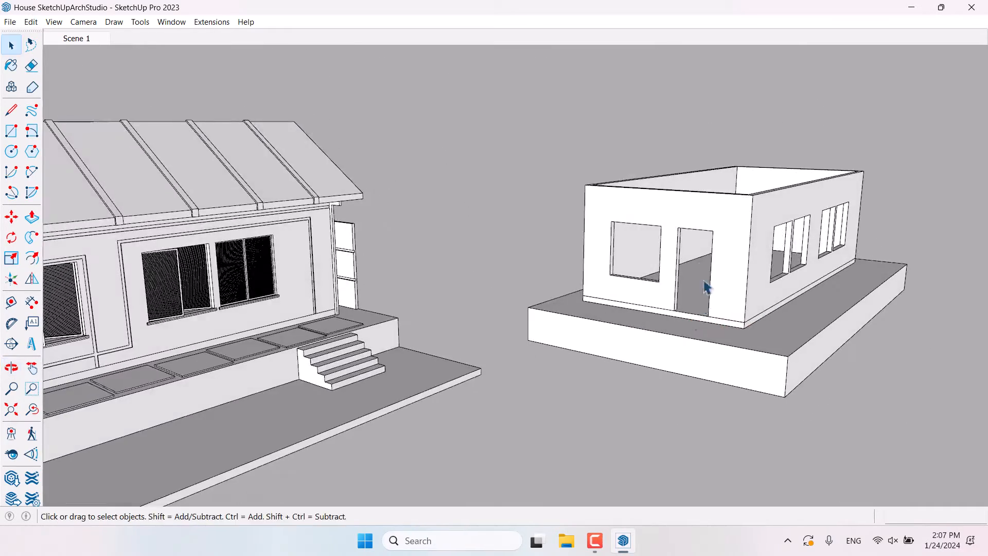
pyautogui.scroll(5, 708, 286)
pyautogui.click(20, 130)
pyautogui.scroll(2, 395, 298)
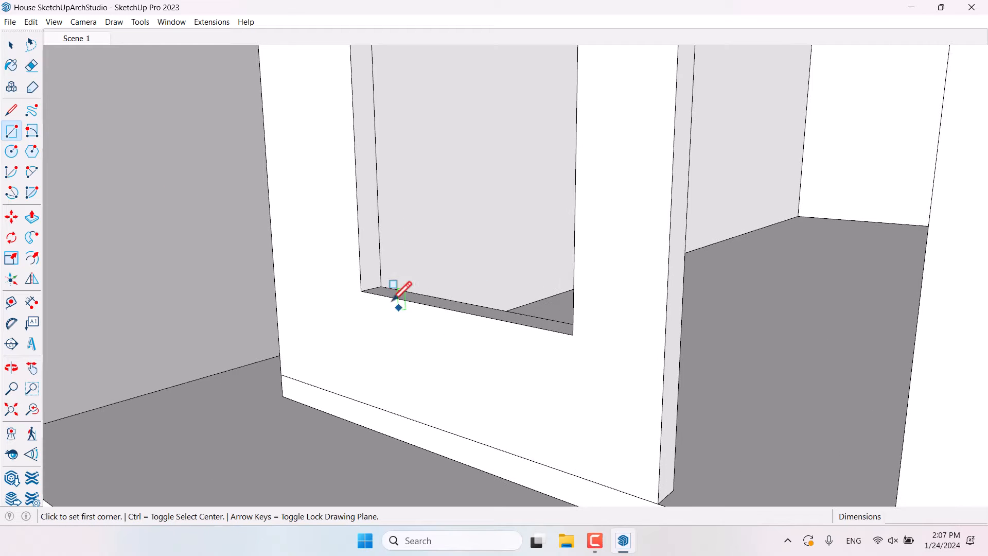
pyautogui.click(361, 290)
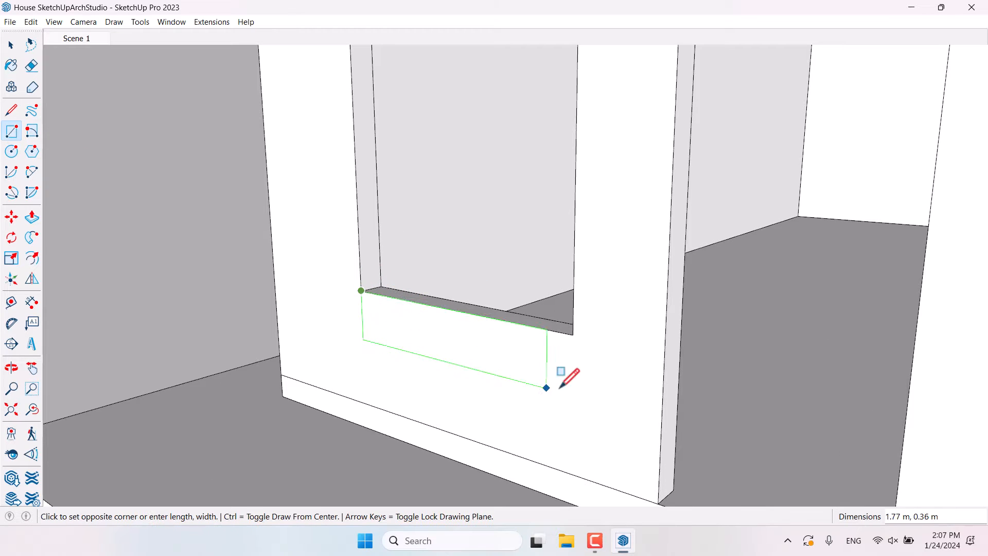
pyautogui.click(540, 373)
pyautogui.press('space')
pyautogui.scroll(-5, 540, 373)
pyautogui.scroll(5, 540, 373)
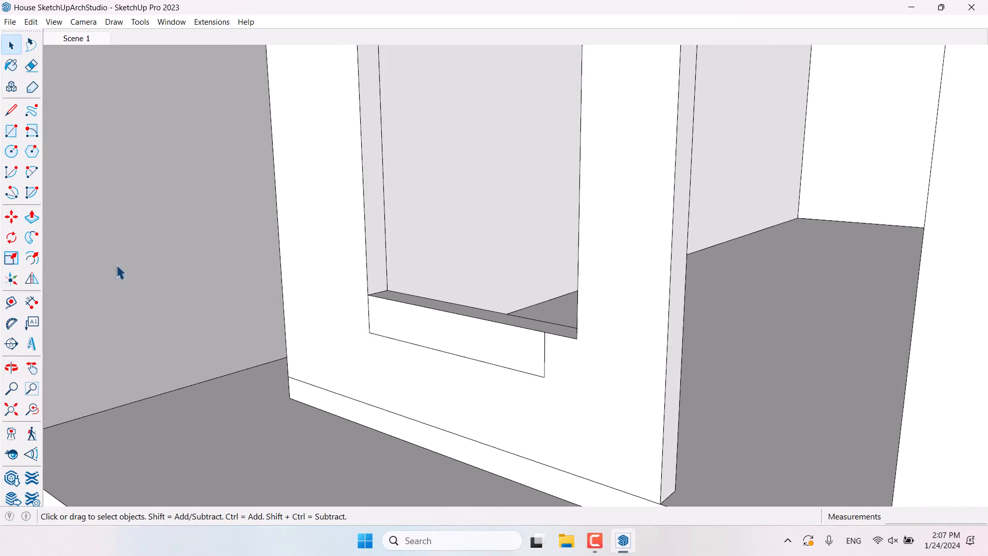
# Try to pull the sill rectangle out from the end wall with Push/Pull, and undo the extrusion.
pyautogui.click(36, 218)
pyautogui.click(450, 338)
pyautogui.click(444, 343)
pyautogui.scroll(-5, 445, 342)
pyautogui.moveTo(445, 342); pyautogui.dragTo(481, 359, button='middle')
pyautogui.scroll(4, 480, 359)
pyautogui.scroll(1, 480, 359)
pyautogui.press('space')
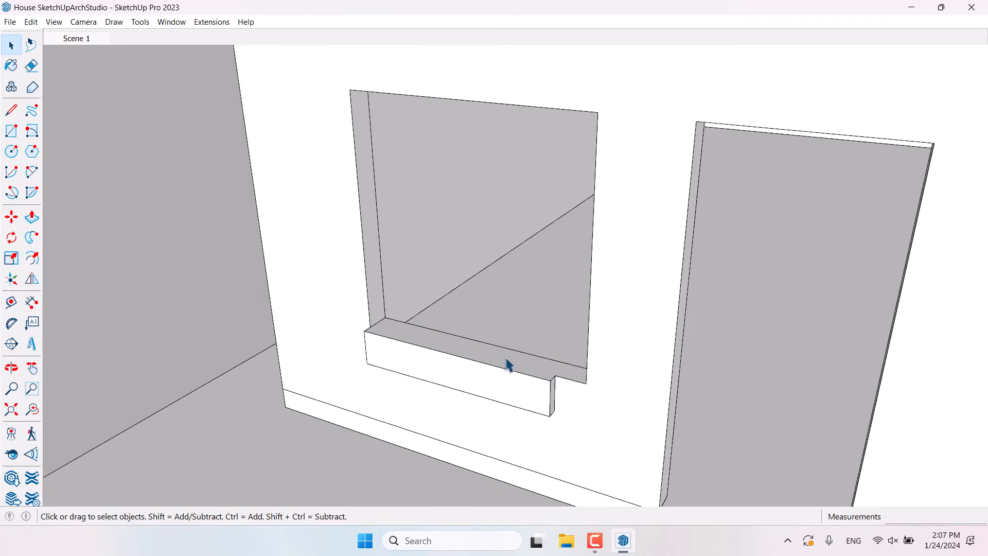
pyautogui.scroll(-5, 540, 371)
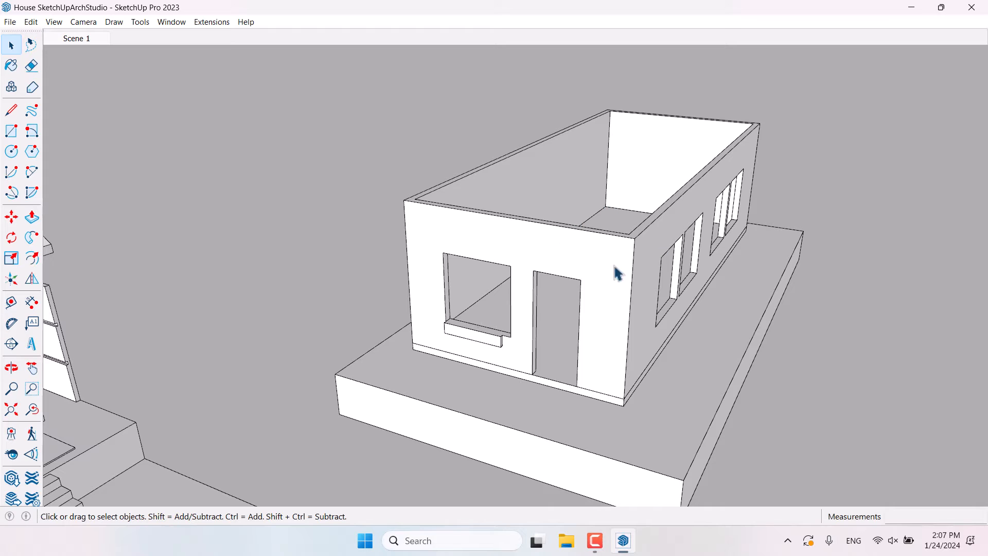
pyautogui.scroll(4, 557, 289)
pyautogui.hotkey('ctrl', 'z')
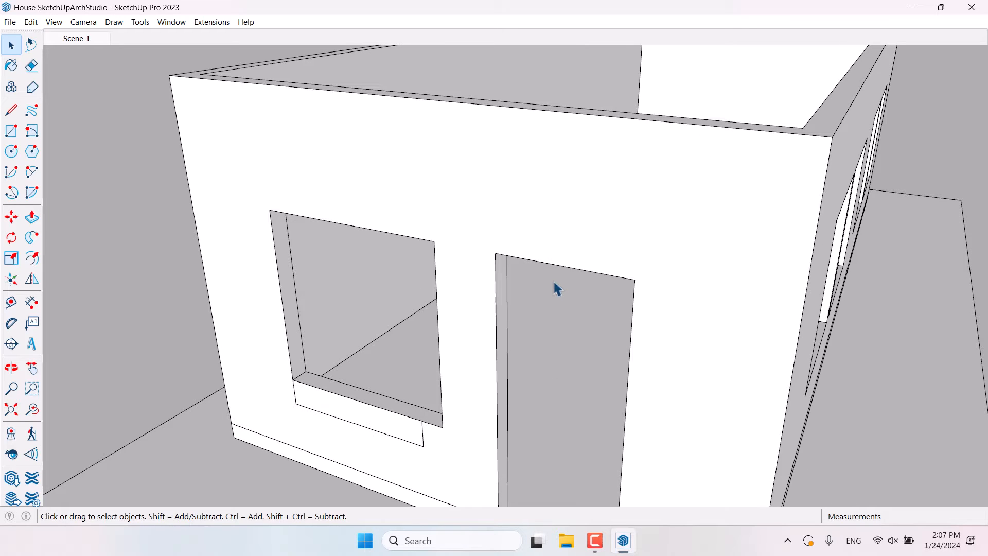
# Select all the connected wall geometry of the new house and make it a group.
pyautogui.tripleClick(489, 226)
pyautogui.rightClick(485, 220)
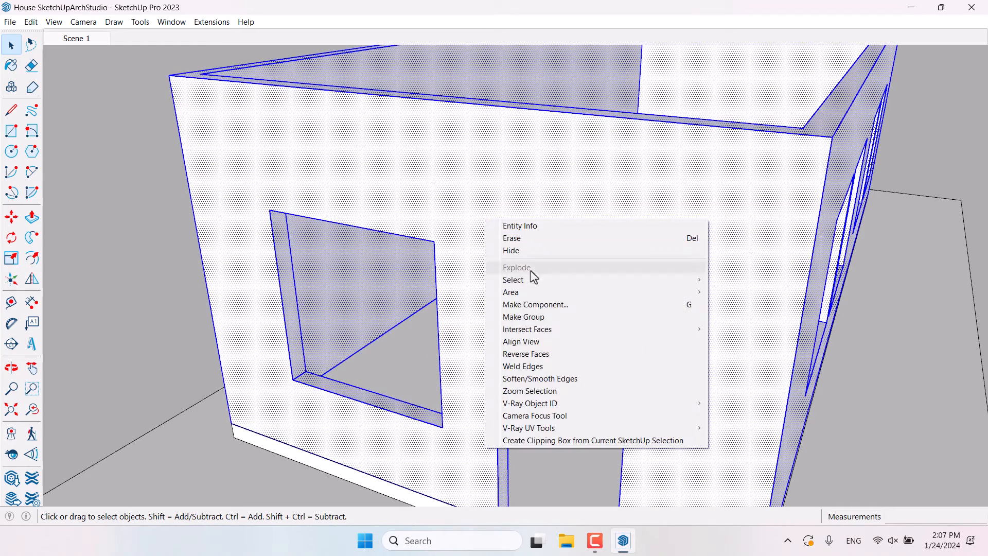
pyautogui.click(557, 319)
pyautogui.scroll(2, 556, 284)
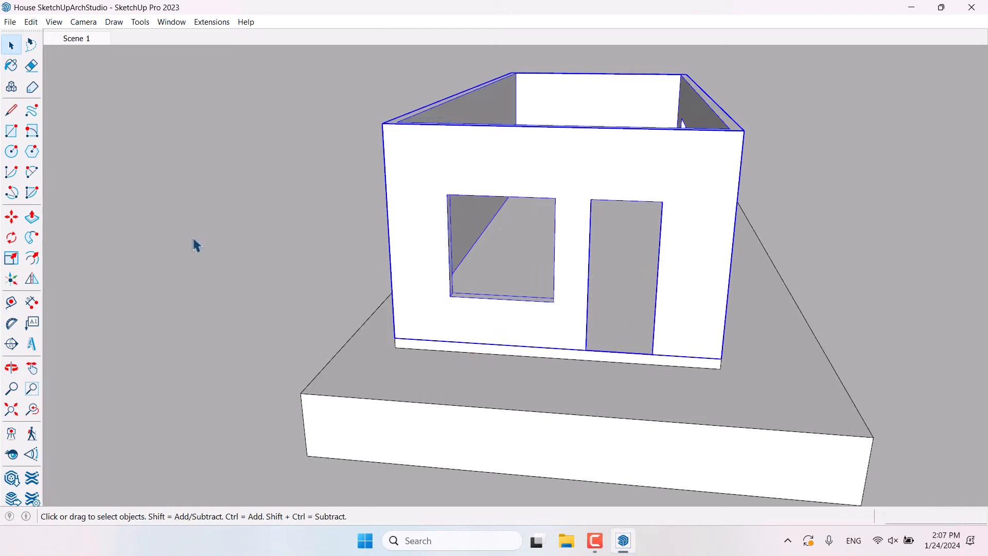
pyautogui.click(193, 239)
# Draw a 1.90 by 0.08 m sill rectangle directly beneath the end wall's window opening.
pyautogui.click(13, 139)
pyautogui.scroll(4, 516, 309)
pyautogui.click(396, 282)
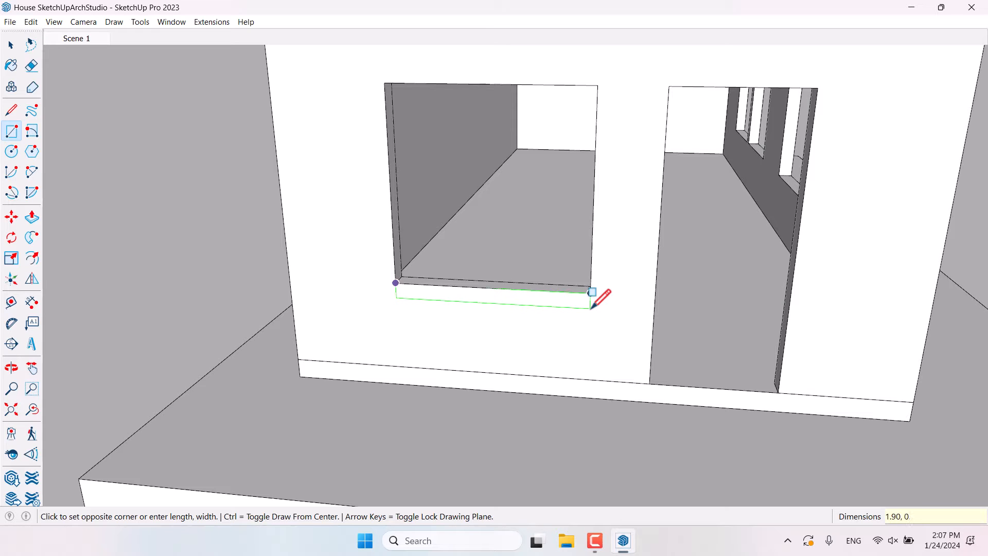
pyautogui.write('1.90, 0.08')
pyautogui.press('Return')
pyautogui.scroll(3, 591, 309)
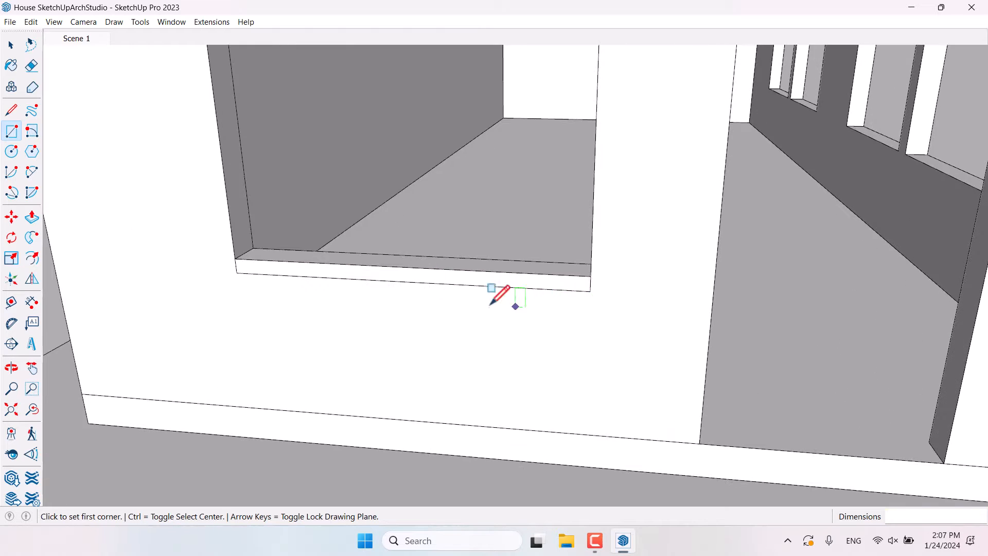
# Make the sill rectangle beneath the end wall's window a component.
pyautogui.moveTo(491, 299); pyautogui.dragTo(253, 294, button='middle')
pyautogui.press('space')
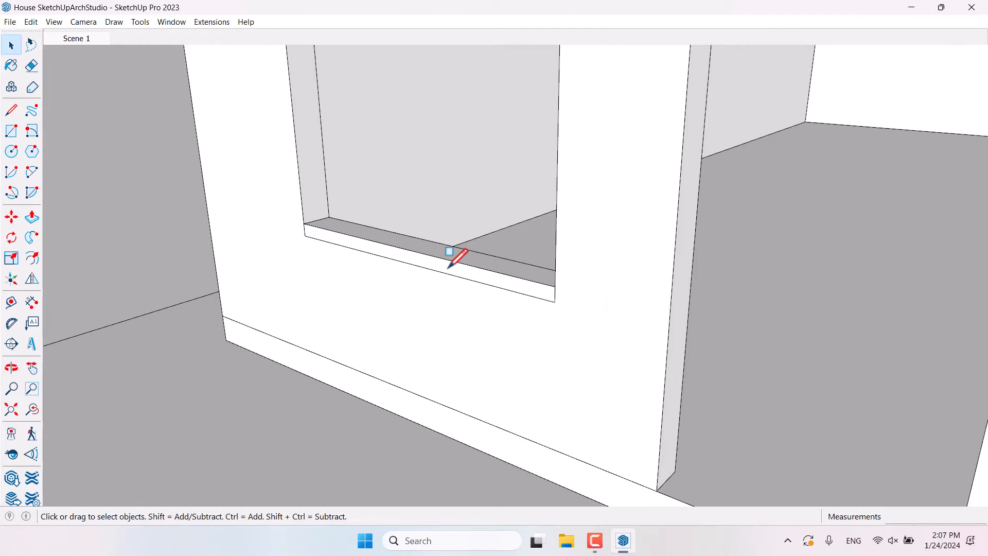
pyautogui.rightClick(450, 271)
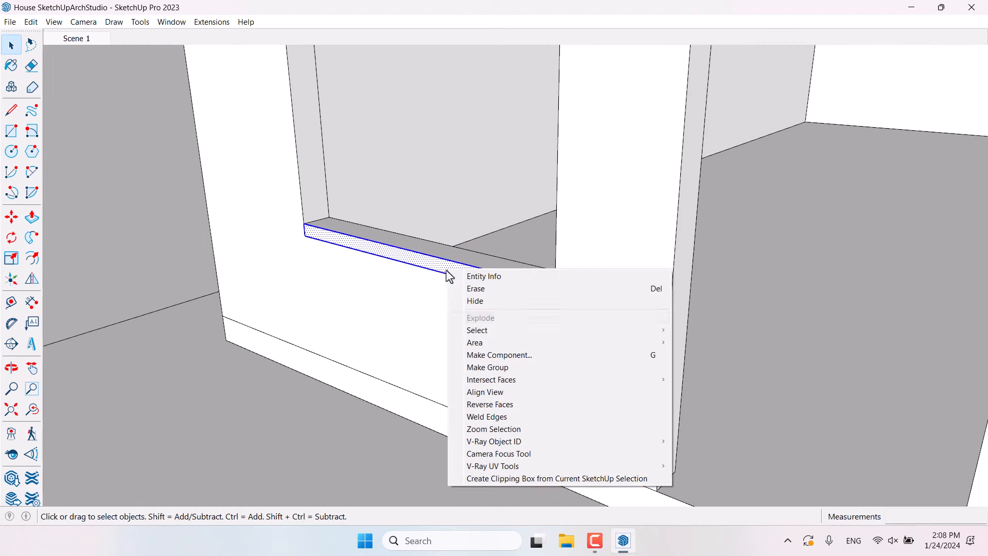
pyautogui.click(494, 354)
pyautogui.click(492, 401)
# Copy the sill component from the end wall's window to the lower-left corner of the front wall's nearest window opening.
pyautogui.press('m')
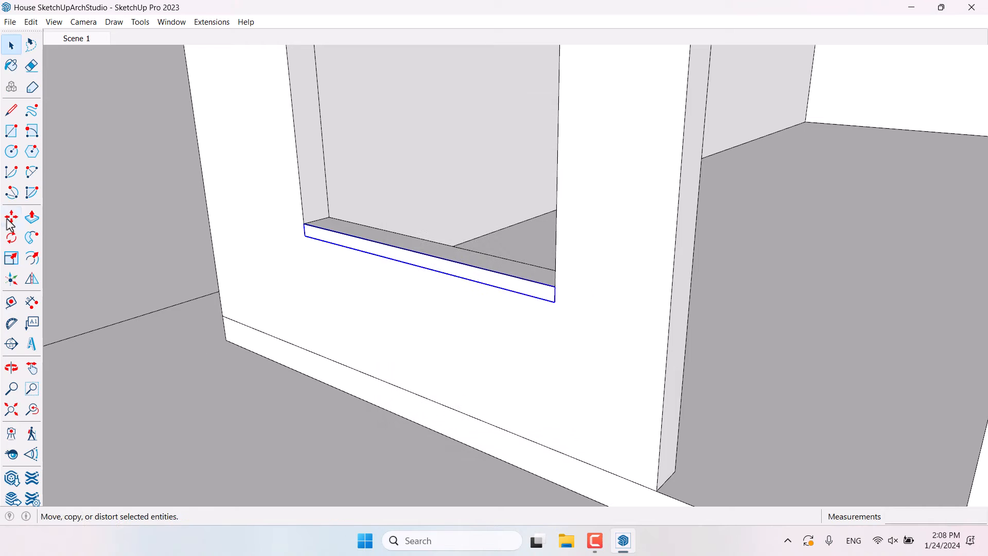
pyautogui.press('ctrl')
pyautogui.click(305, 227)
pyautogui.scroll(-5, 336, 243)
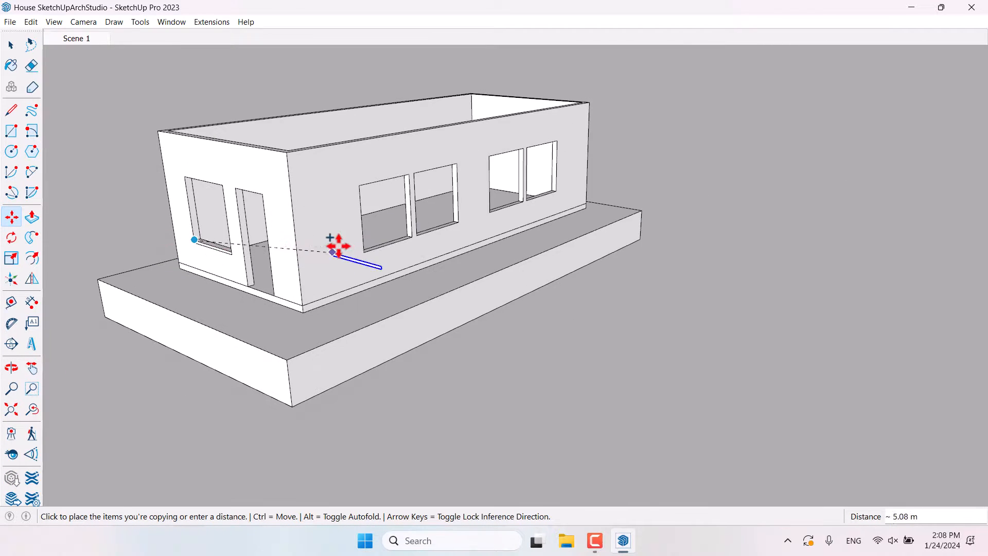
pyautogui.scroll(5, 368, 268)
pyautogui.click(392, 273)
# Rotate the copied sill 90 degrees to run along the front wall and align its end with the window opening's lower corner.
pyautogui.click(11, 237)
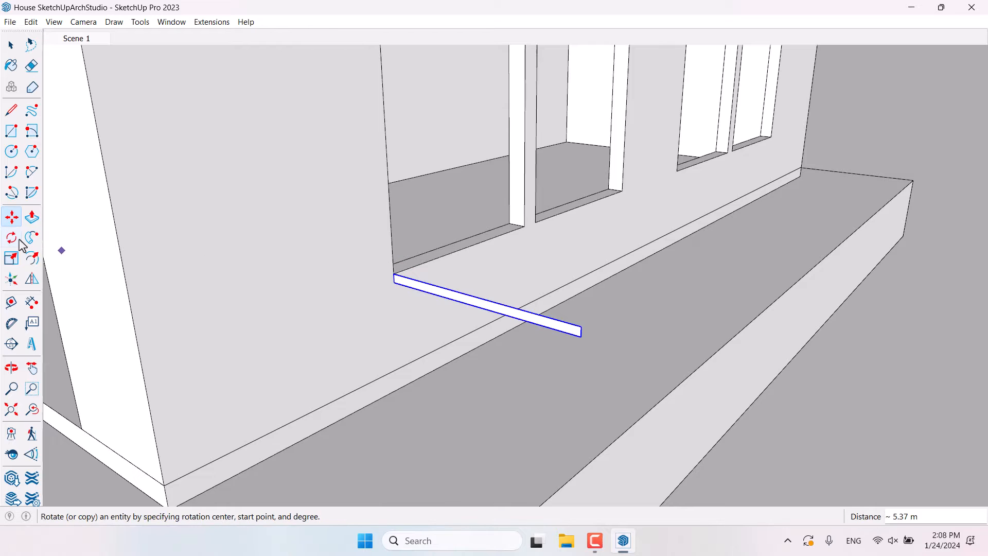
pyautogui.moveTo(393, 272); pyautogui.dragTo(102, 319, button='middle')
pyautogui.scroll(4, 584, 185)
pyautogui.click(539, 186)
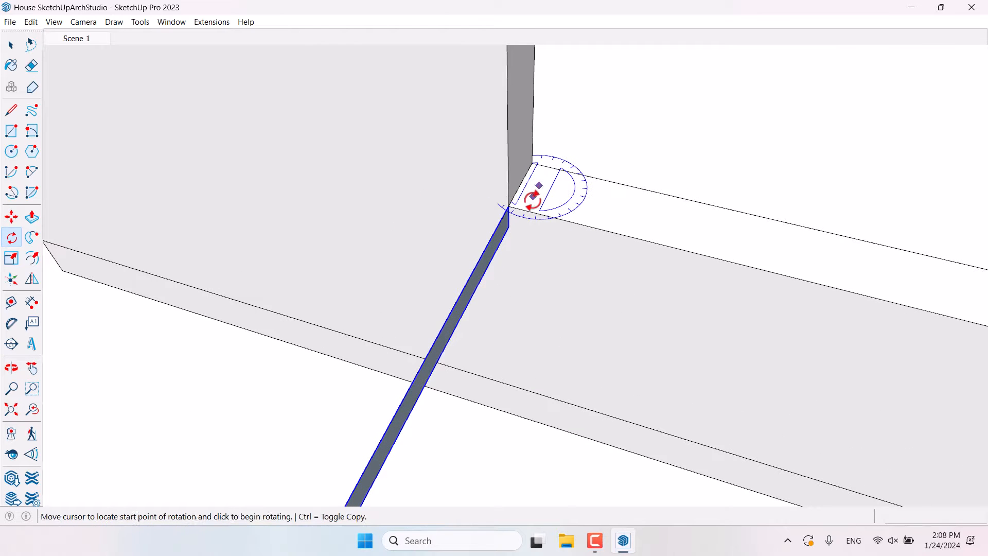
pyautogui.click(530, 203)
pyautogui.click(568, 207)
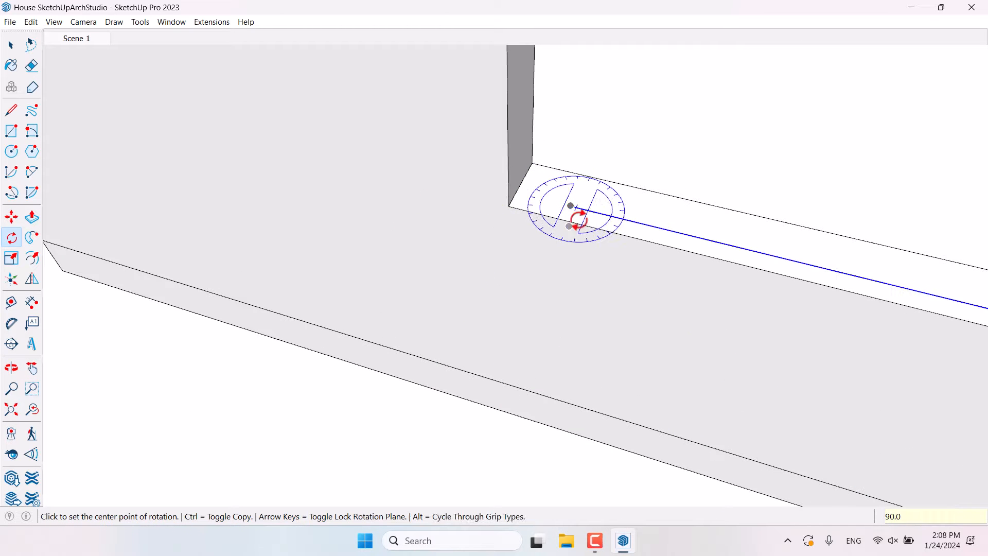
pyautogui.click(12, 217)
pyautogui.click(571, 207)
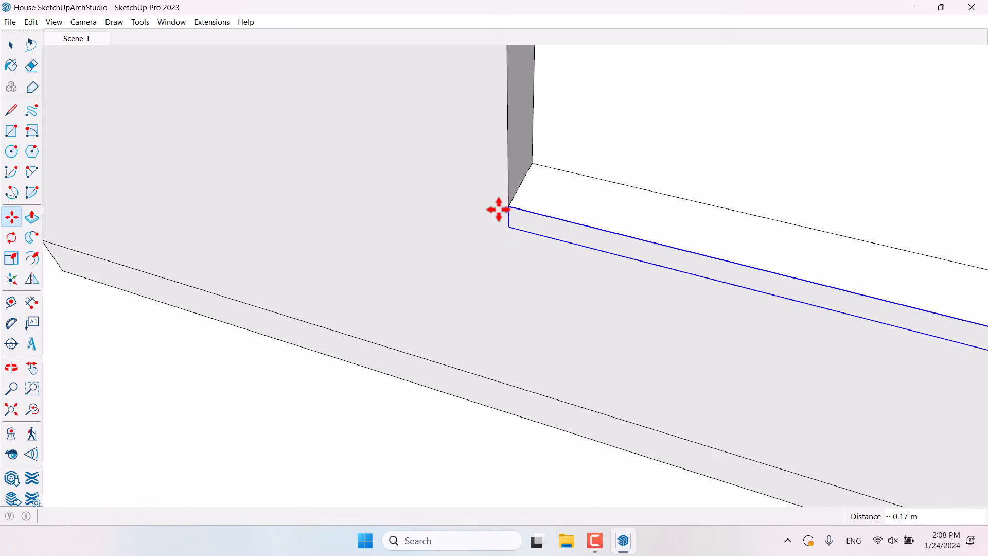
pyautogui.click(500, 208)
# Copy the front wall's sill beneath the adjacent opening of the same window pair, matching the lower-right corner.
pyautogui.scroll(-4, 327, 183)
pyautogui.moveTo(367, 184); pyautogui.dragTo(540, 208, button='middle')
pyautogui.press('ctrl')
pyautogui.click(601, 219)
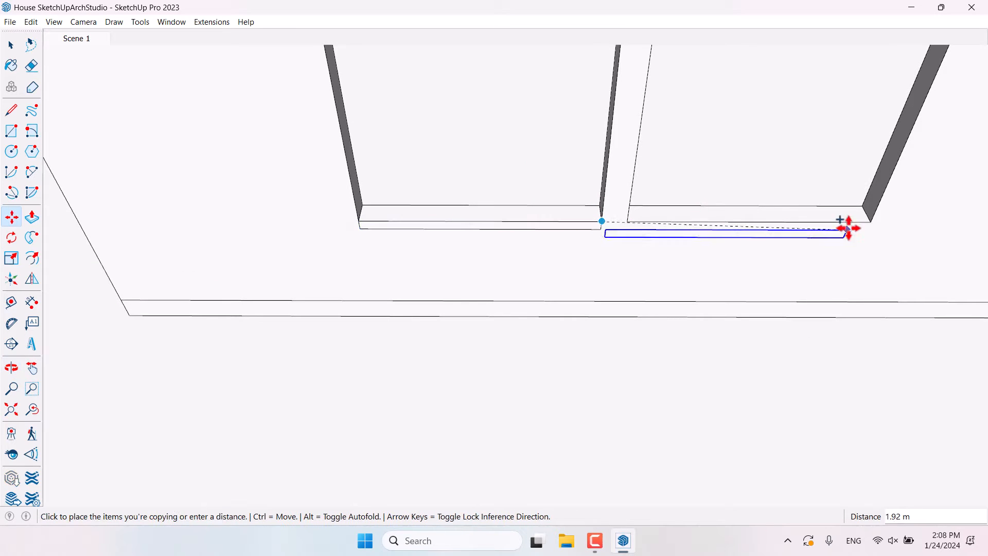
pyautogui.click(870, 222)
# Copy both front-wall sills together beneath the second pair of window openings, matching its lower-left corner.
pyautogui.press('space')
pyautogui.click(12, 217)
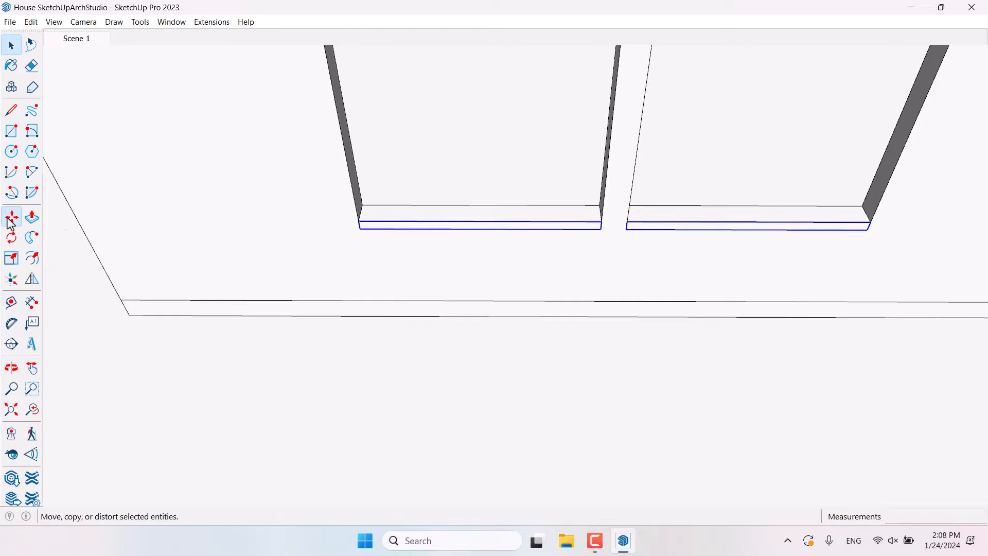
pyautogui.press('ctrl')
pyautogui.click(355, 218)
pyautogui.scroll(-3, 355, 219)
pyautogui.scroll(4, 594, 222)
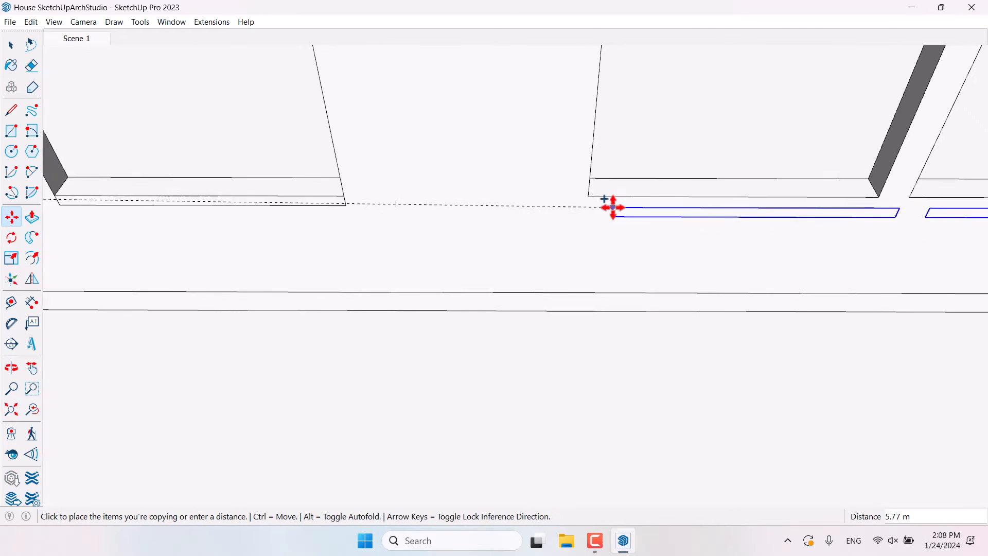
pyautogui.click(589, 196)
# Collapse the Materials section and close the Default Tray.
pyautogui.moveTo(558, 210); pyautogui.dragTo(466, 207, button='middle')
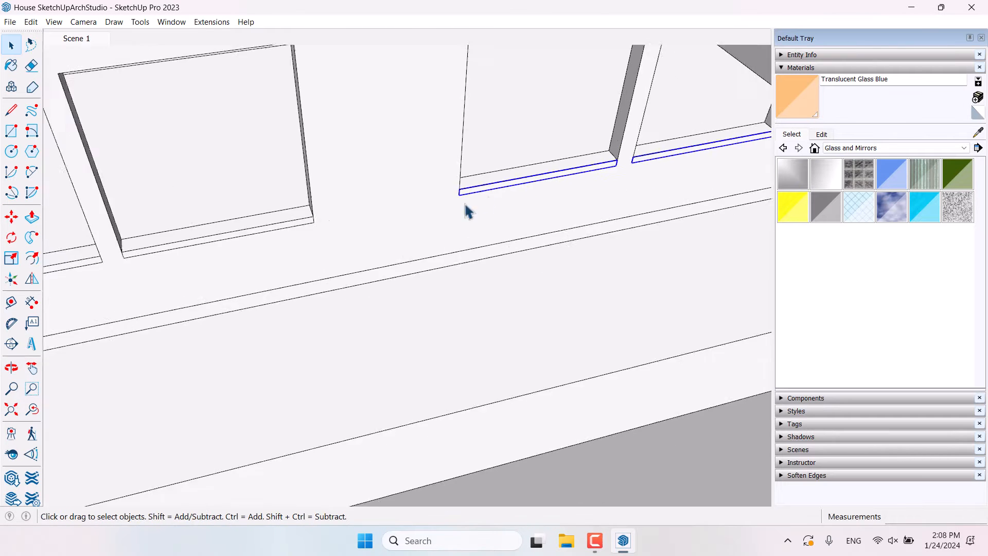
pyautogui.scroll(-4, 465, 207)
pyautogui.moveTo(761, 98); pyautogui.dragTo(628, 131, button='middle')
pyautogui.click(825, 69)
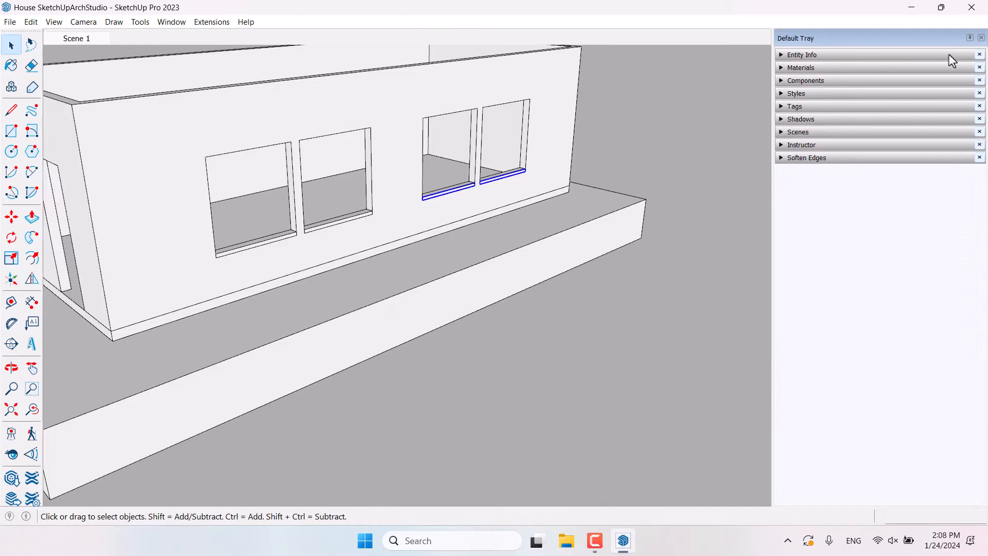
pyautogui.click(981, 37)
# Inspect the sills beneath the new house's end-wall and front-wall windows.
pyautogui.scroll(-5, 730, 131)
pyautogui.moveTo(730, 130); pyautogui.dragTo(710, 160, button='middle')
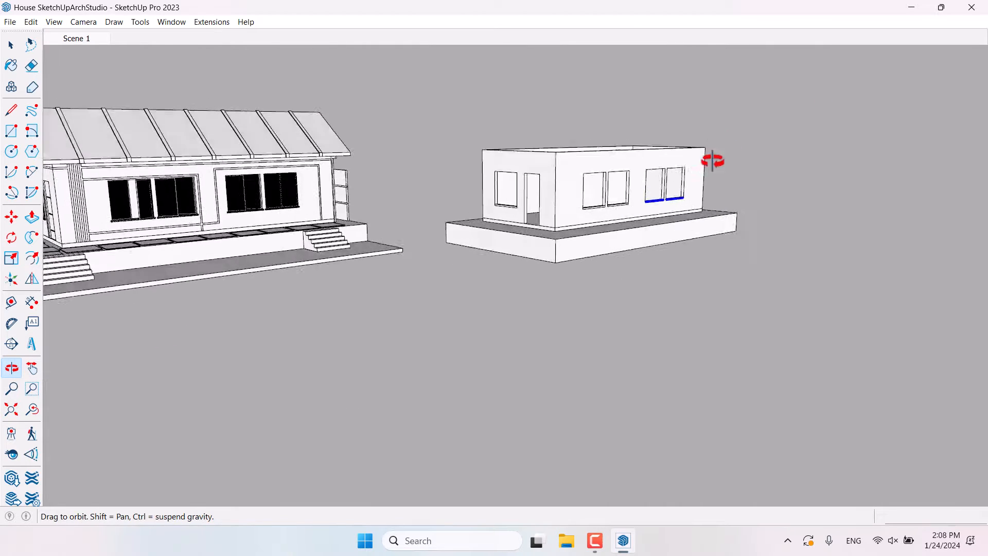
pyautogui.scroll(5, 702, 199)
pyautogui.scroll(-4, 731, 225)
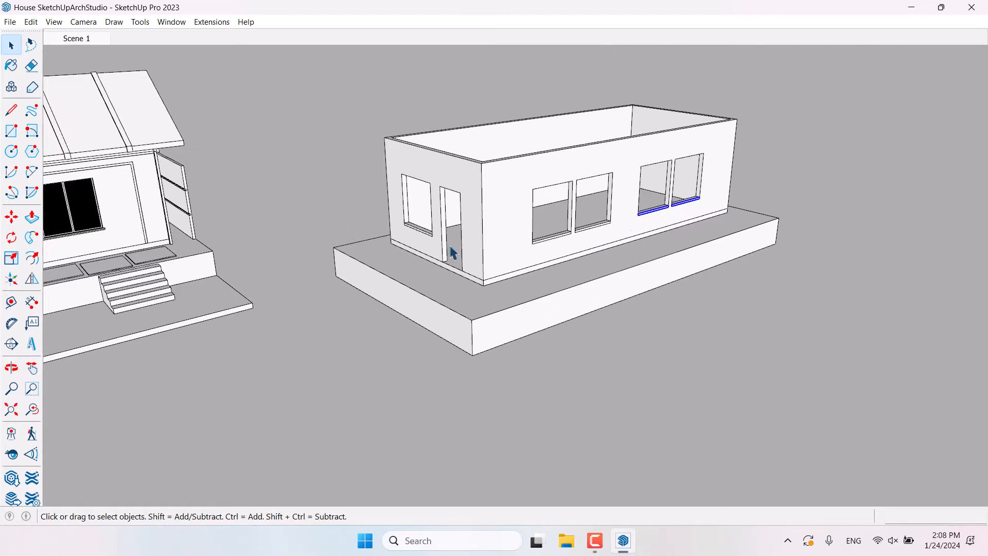
pyautogui.scroll(3, 647, 195)
pyautogui.scroll(-3, 547, 247)
pyautogui.scroll(4, 564, 229)
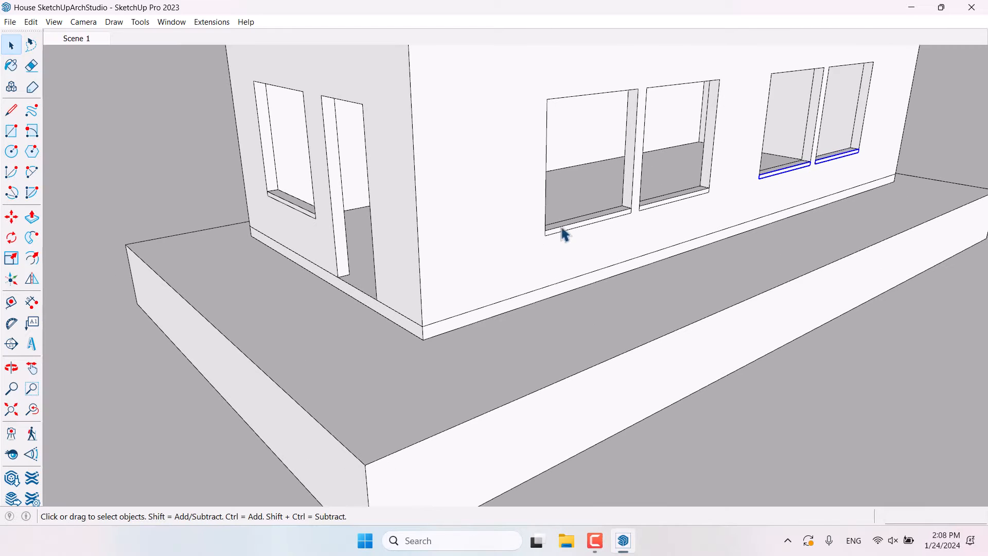
# Pull the outer face of the front wall's first window sill out 0.05 m, editing within the sill component.
pyautogui.click(33, 222)
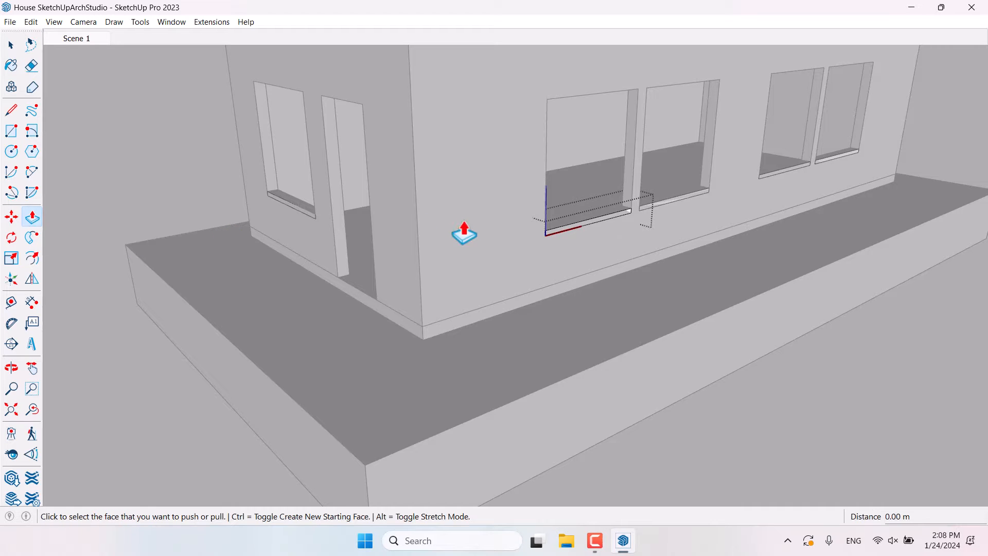
pyautogui.click(553, 239)
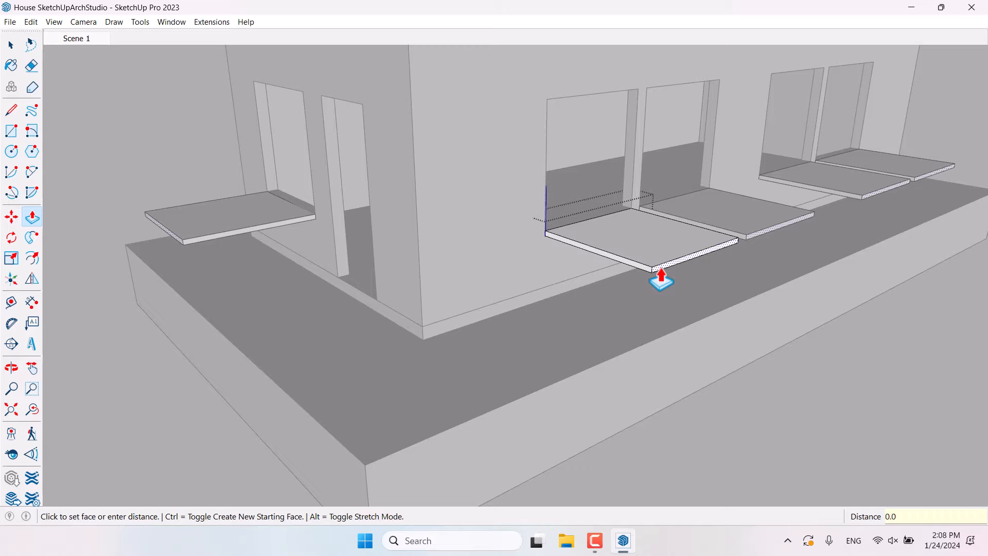
pyautogui.write('5')
pyautogui.press('Return')
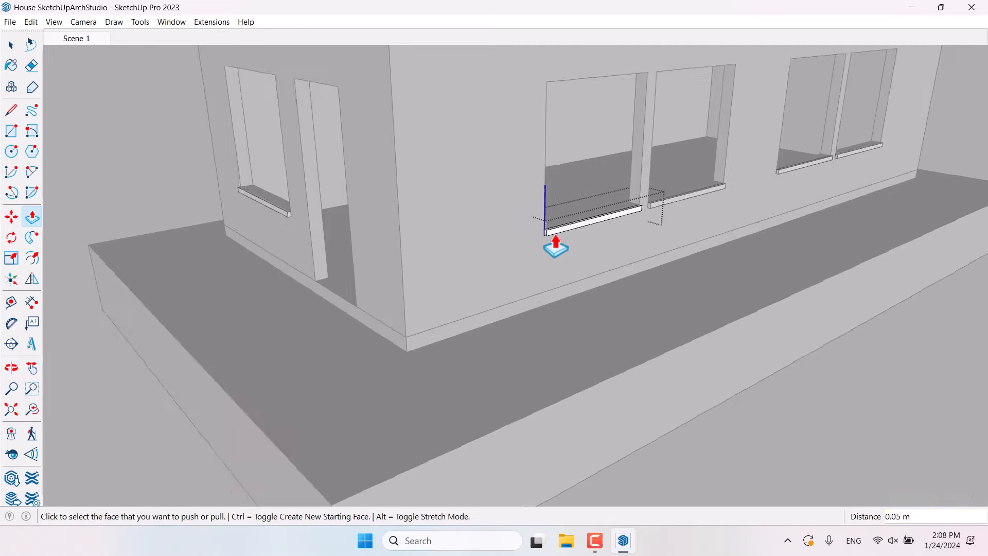
pyautogui.scroll(4, 556, 244)
pyautogui.press('Return')
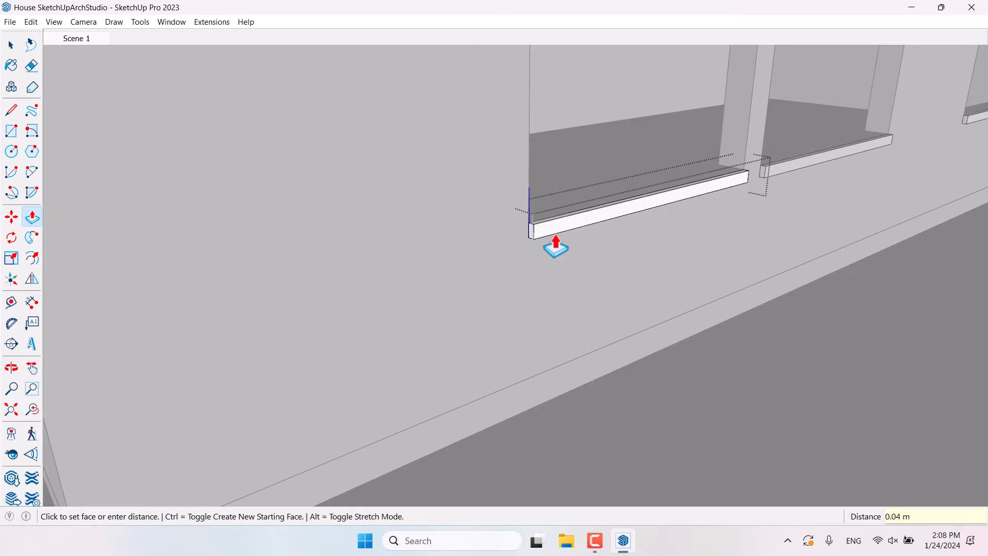
pyautogui.scroll(4, 524, 240)
pyautogui.press('space')
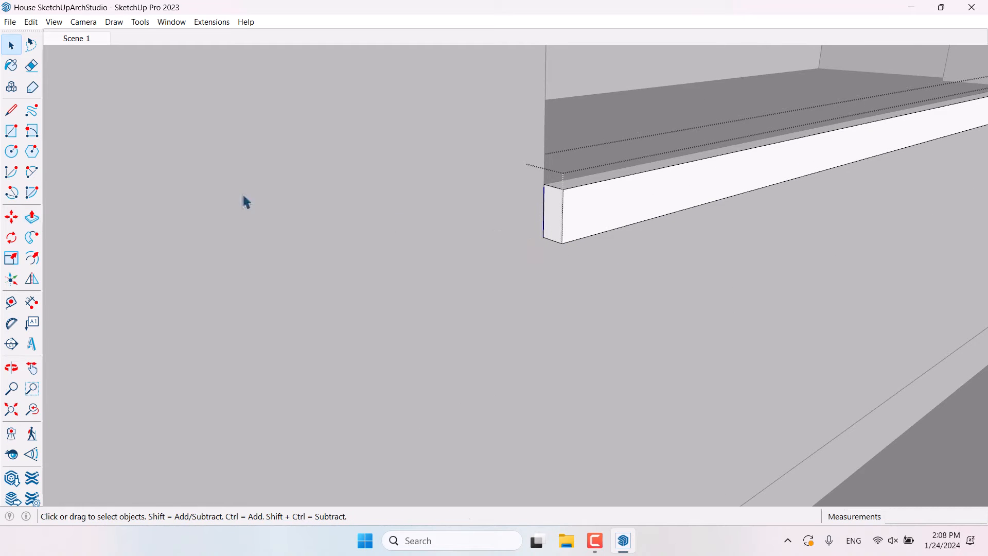
# Outline a small notch on the sill's end face, from the bottom edge's midpoint up and across 0.02 m to the outer edge.
pyautogui.click(11, 110)
pyautogui.scroll(3, 611, 222)
pyautogui.moveTo(611, 223); pyautogui.dragTo(652, 220, button='middle')
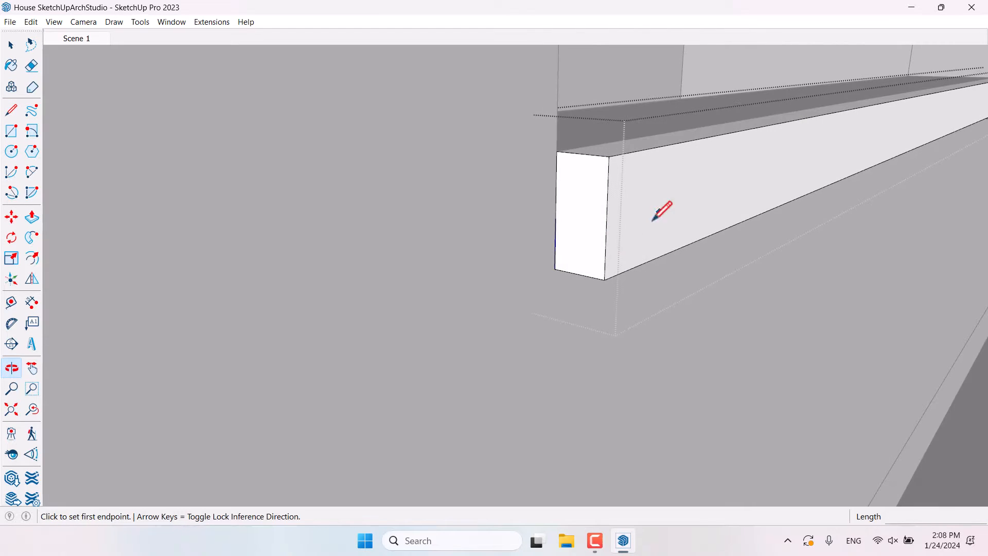
pyautogui.click(579, 274)
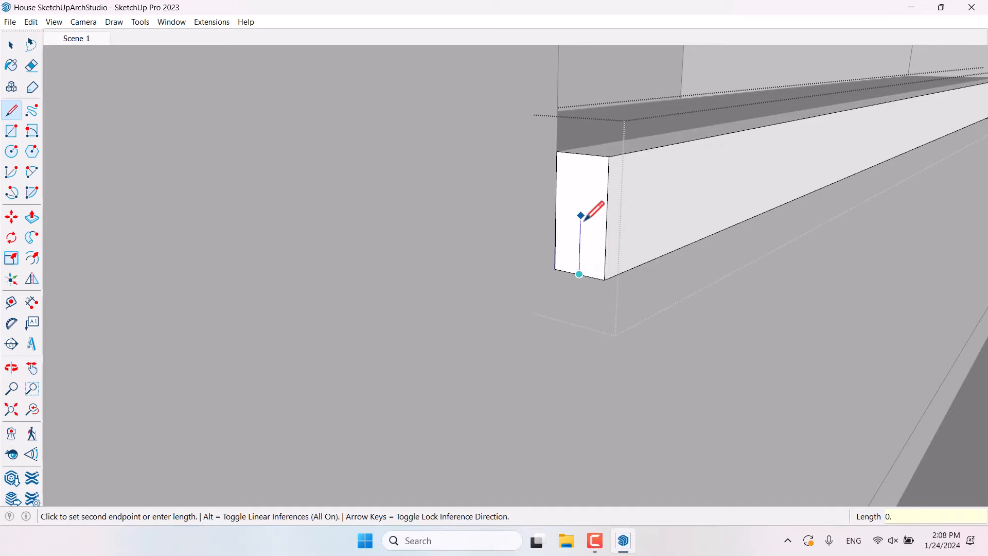
pyautogui.click(580, 232)
pyautogui.click(605, 235)
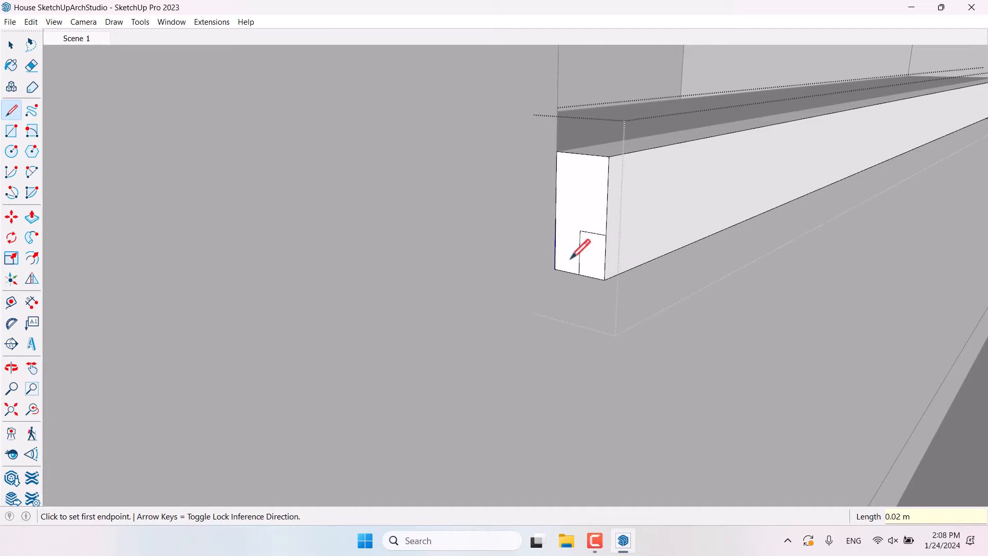
# Push the notch profile along the sill's full length to cut a continuous recess under its outer edge.
pyautogui.click(32, 217)
pyautogui.click(588, 267)
pyautogui.scroll(-2, 587, 269)
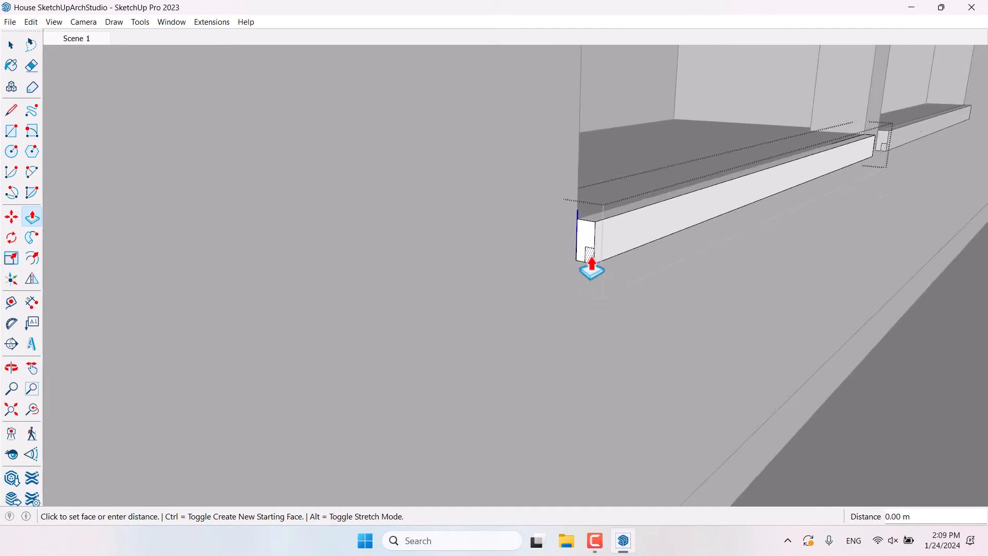
pyautogui.click(945, 185)
# Extend both ends of the sill by 0.07 m and finish editing the component.
pyautogui.scroll(2, 671, 242)
pyautogui.click(568, 250)
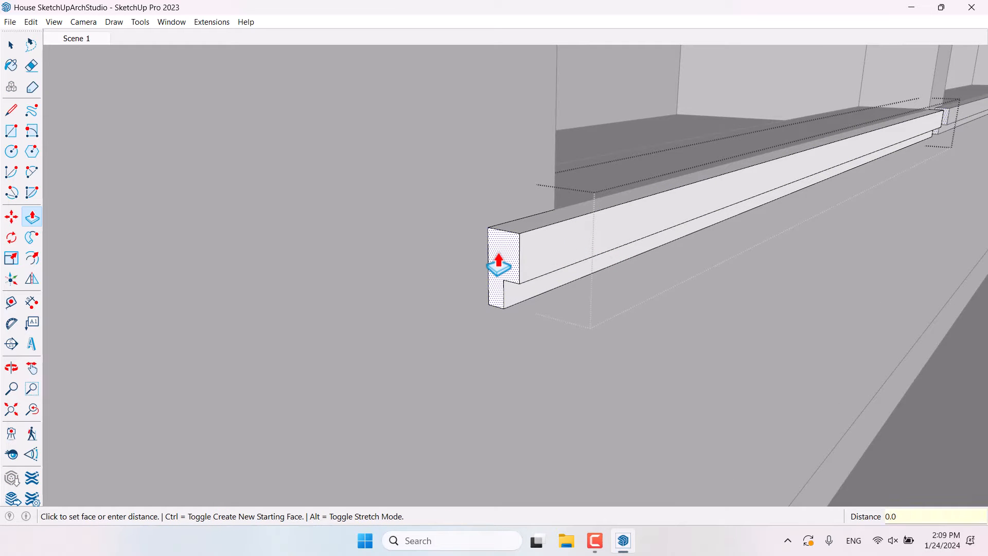
pyautogui.press('Return')
pyautogui.scroll(-3, 498, 266)
pyautogui.moveTo(498, 267); pyautogui.dragTo(294, 350, button='middle')
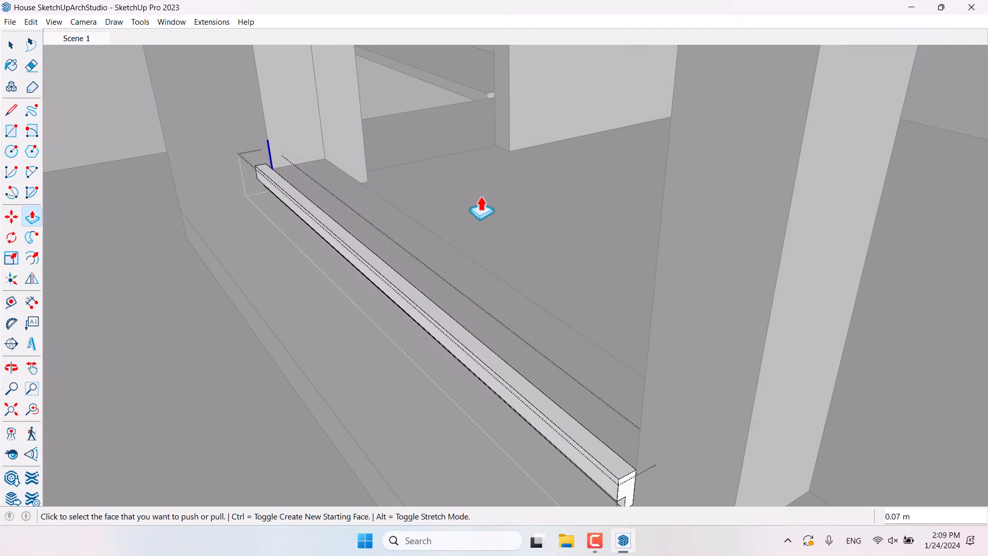
pyautogui.scroll(-3, 482, 208)
pyautogui.scroll(3, 540, 291)
pyautogui.doubleClick(519, 284)
pyautogui.scroll(-3, 518, 284)
pyautogui.moveTo(518, 284); pyautogui.dragTo(808, 165, button='middle')
pyautogui.scroll(-4, 664, 231)
pyautogui.moveTo(664, 232); pyautogui.dragTo(505, 285, button='middle')
pyautogui.scroll(-5, 505, 285)
pyautogui.press('space')
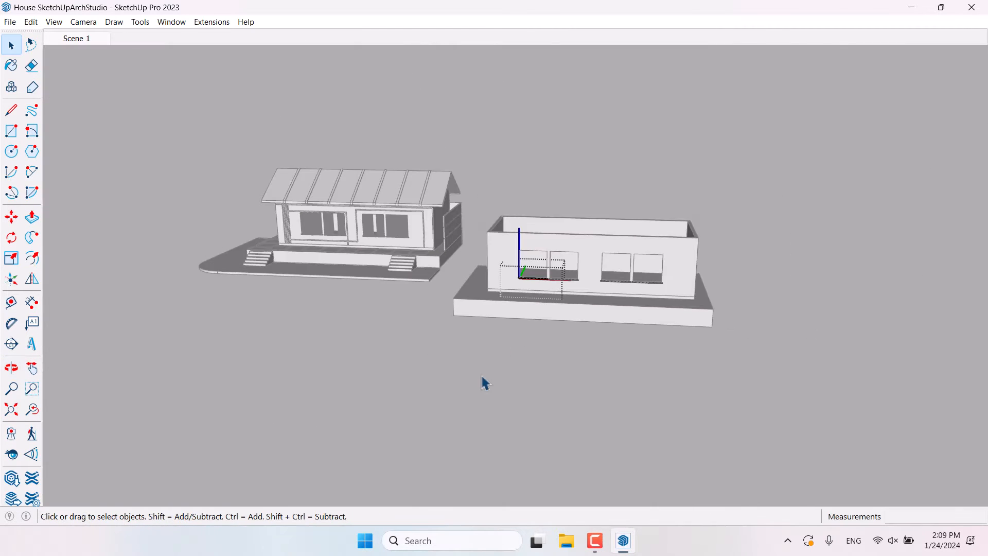
pyautogui.click(485, 384)
# Examine how the window panels and sills are arranged on the reference house's front wall.
pyautogui.moveTo(485, 380); pyautogui.dragTo(675, 335, button='middle')
pyautogui.scroll(6, 198, 258)
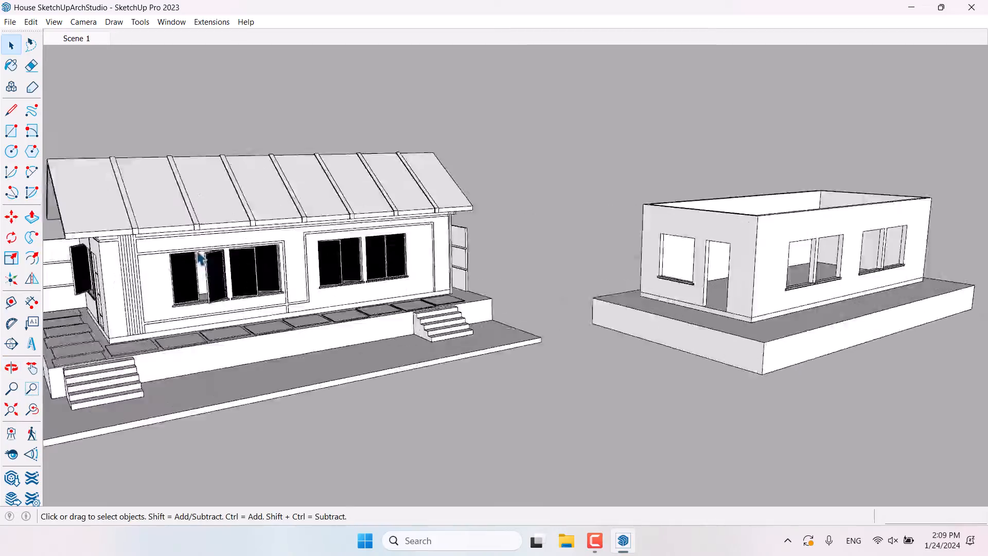
pyautogui.scroll(6, 206, 284)
pyautogui.moveTo(223, 274); pyautogui.dragTo(437, 106, button='middle')
pyautogui.scroll(-4, 291, 265)
pyautogui.scroll(3, 346, 315)
pyautogui.click(350, 311)
pyautogui.moveTo(350, 311); pyautogui.dragTo(210, 286, button='middle')
pyautogui.scroll(-9, 210, 286)
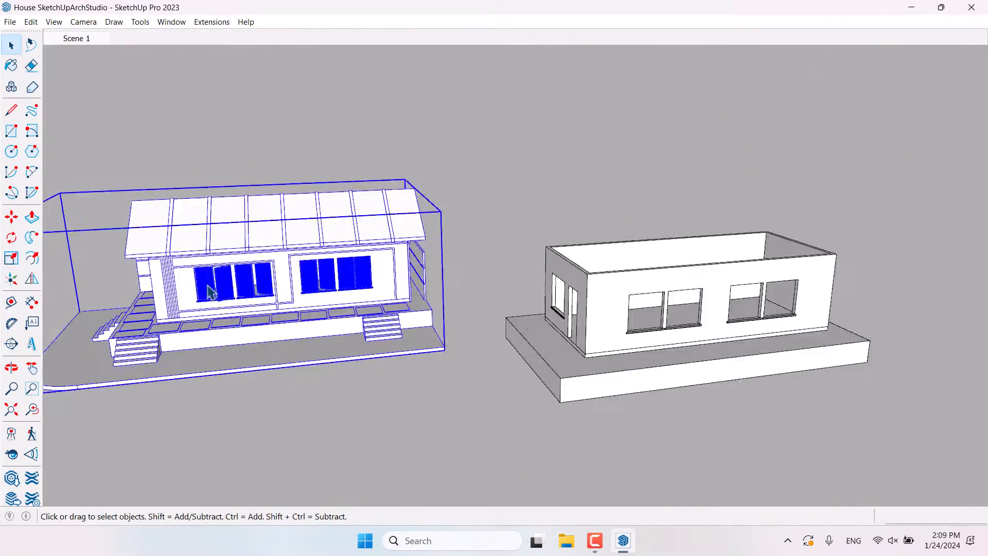
# Draw a rectangle over half of the front wall's first window opening, from its upper corner to the bottom edge's midpoint.
pyautogui.scroll(2, 480, 286)
pyautogui.scroll(5, 480, 288)
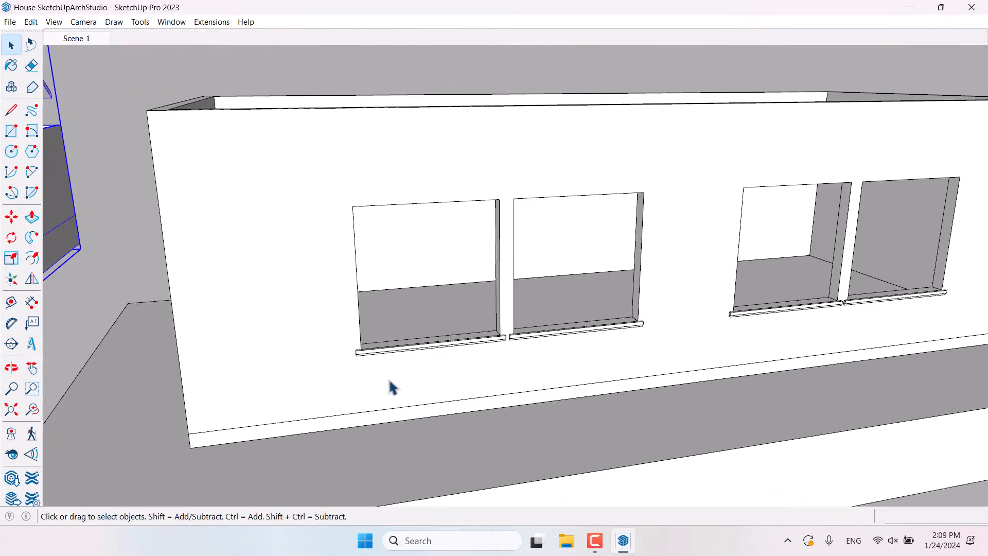
pyautogui.click(12, 131)
pyautogui.moveTo(348, 172); pyautogui.dragTo(298, 188, button='middle')
pyautogui.click(289, 198)
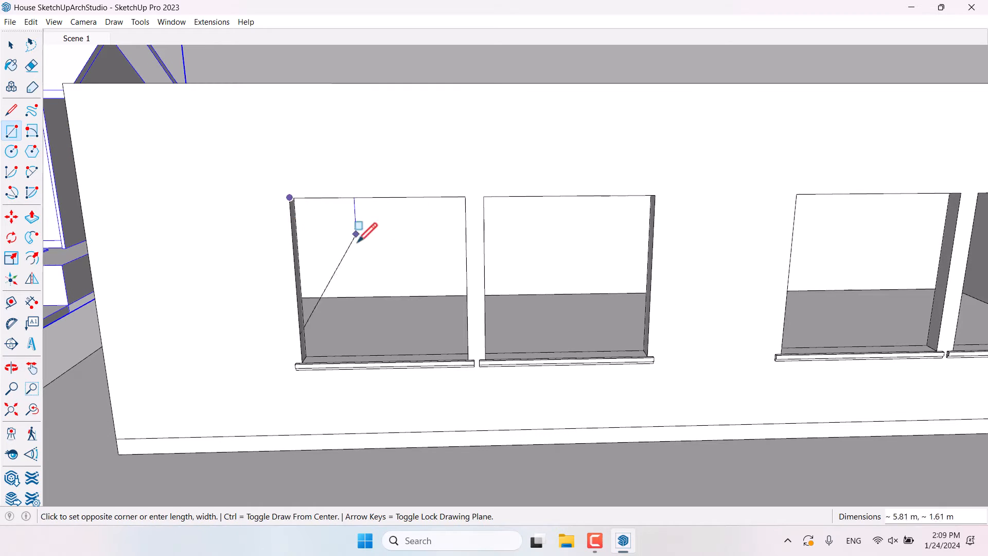
pyautogui.moveTo(356, 234); pyautogui.dragTo(460, 313, button='middle')
pyautogui.click(410, 406)
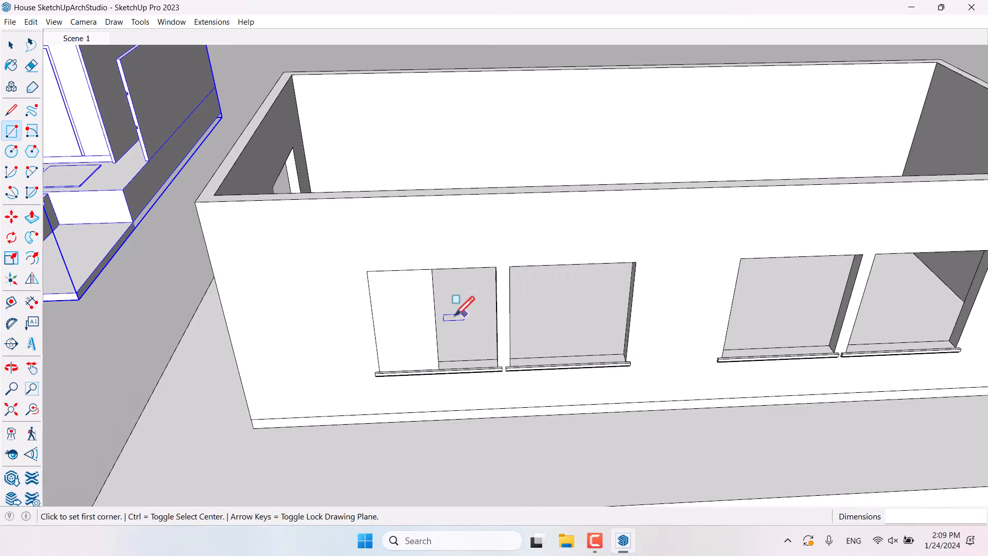
# Make the half-opening rectangle a component with the default settings.
pyautogui.press('space')
pyautogui.click(419, 331)
pyautogui.rightClick(418, 324)
pyautogui.click(482, 410)
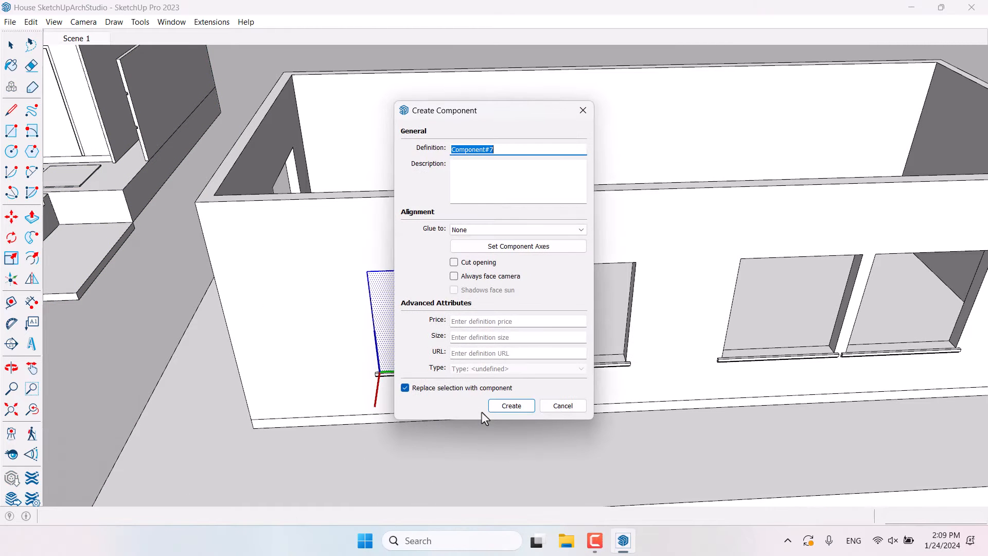
pyautogui.press('Return')
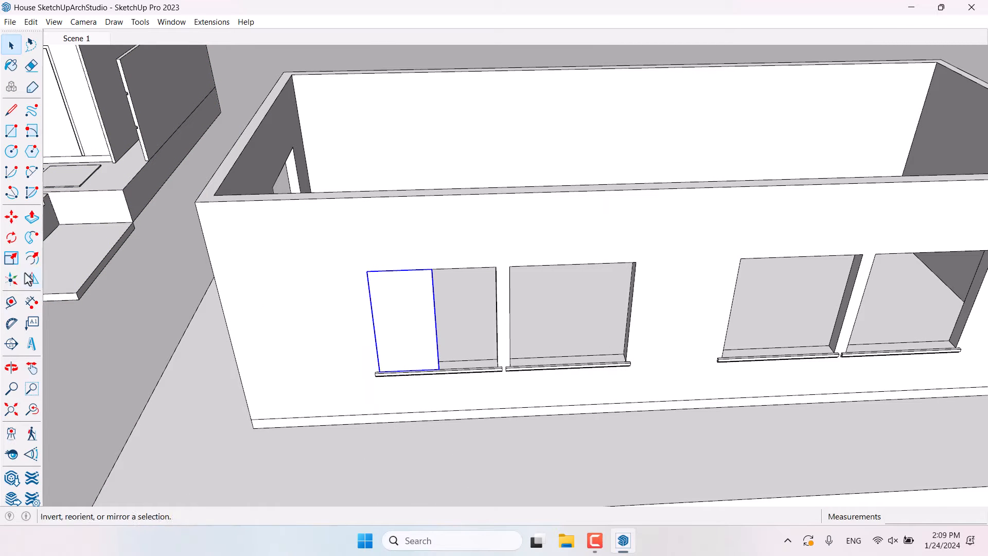
# Copy the window panel component into the other half of the same opening, matching its upper corner.
pyautogui.click(12, 218)
pyautogui.press('ctrl')
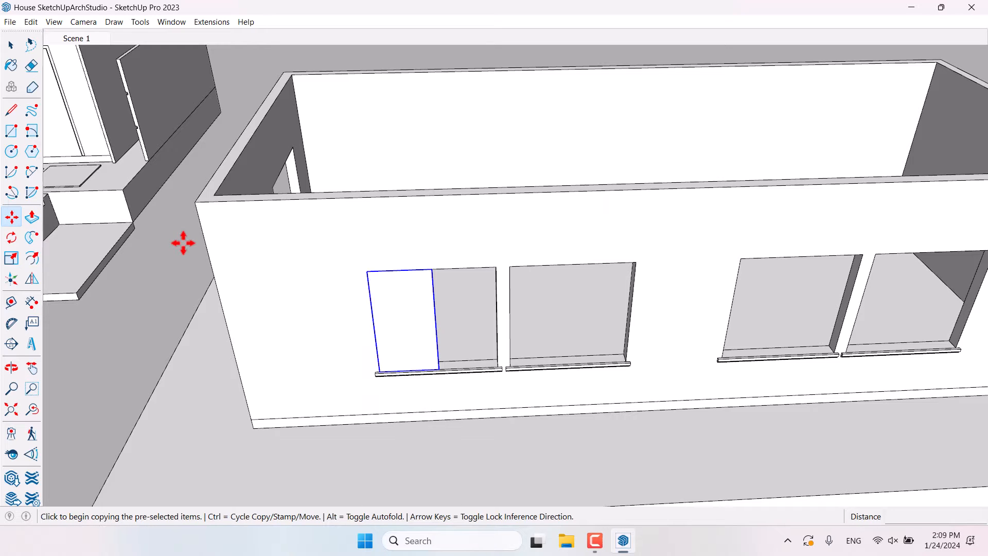
pyautogui.scroll(3, 381, 299)
pyautogui.click(463, 257)
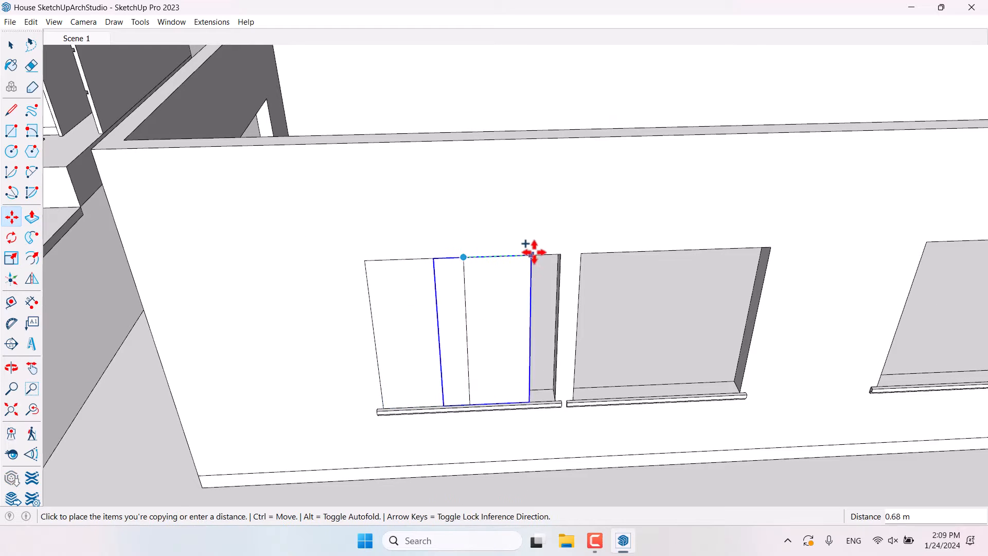
pyautogui.click(560, 254)
# Copy both window panels together into the adjacent front-wall opening, matching the upper-left corner.
pyautogui.press('space')
pyautogui.keyDown('shift'); pyautogui.click(442, 293); pyautogui.keyUp('shift')
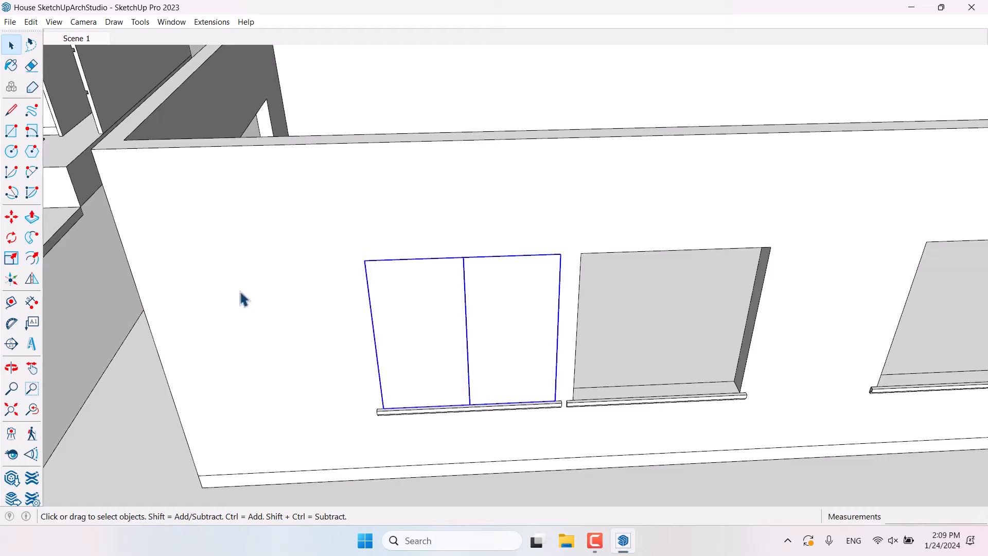
pyautogui.press('m')
pyautogui.press('ctrl')
pyautogui.click(364, 261)
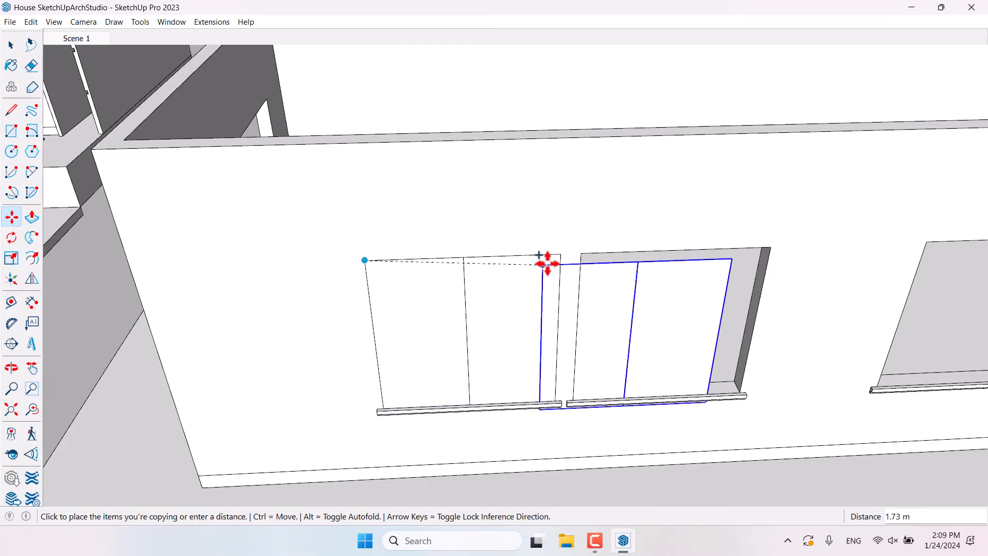
pyautogui.click(580, 253)
# Copy all four window panels into the second pair of front-wall openings, matching the upper-left corner.
pyautogui.press('space')
pyautogui.keyDown('shift'); pyautogui.click(497, 298); pyautogui.keyUp('shift')
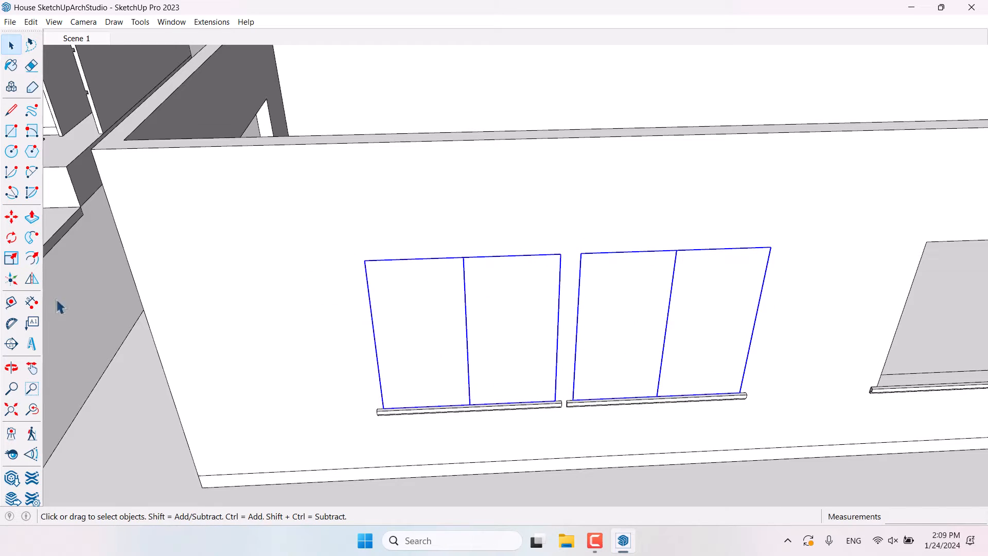
pyautogui.click(11, 217)
pyautogui.press('ctrl')
pyautogui.click(365, 261)
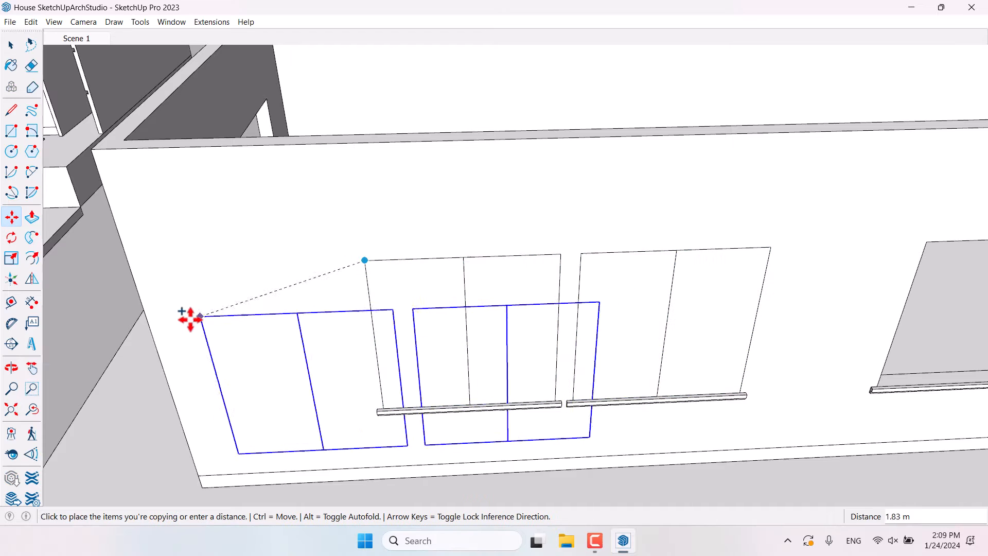
pyautogui.scroll(-3, 190, 317)
pyautogui.scroll(2, 555, 322)
pyautogui.click(505, 257)
pyautogui.press('space')
pyautogui.scroll(-4, 406, 309)
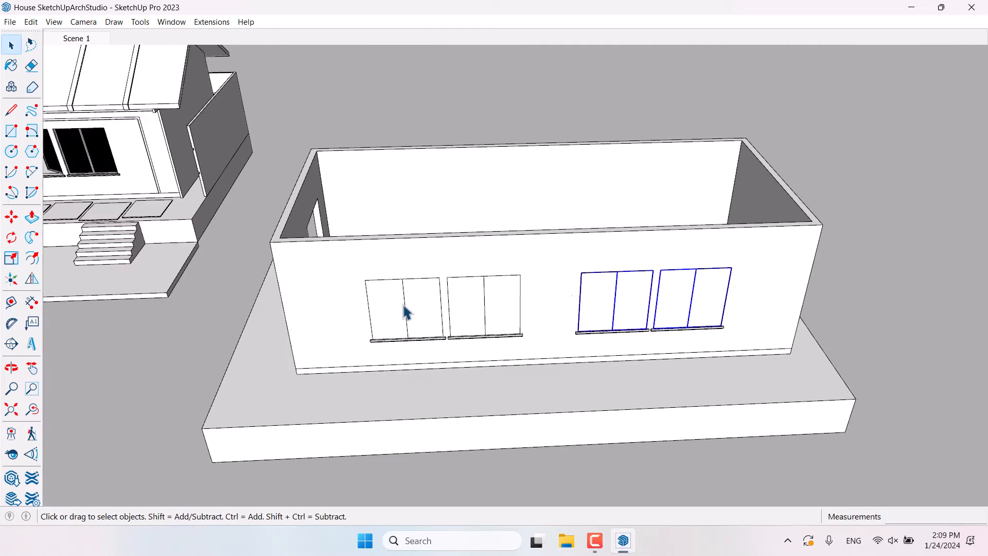
# Make a copy of the first opening's two panels rotated 90 degrees in the horizontal plane about the sill.
pyautogui.scroll(4, 405, 311)
pyautogui.click(399, 312)
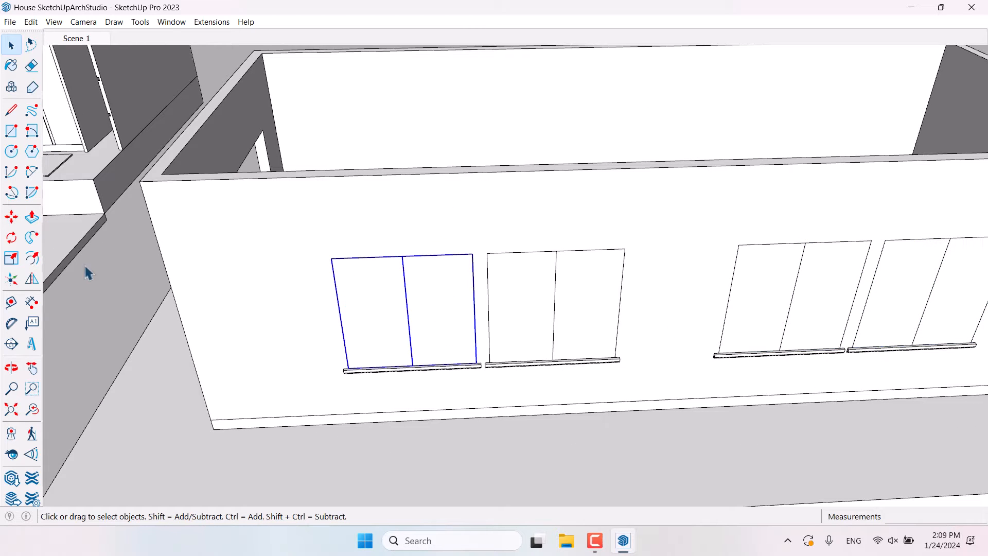
pyautogui.click(16, 241)
pyautogui.moveTo(441, 240); pyautogui.dragTo(443, 273, button='middle')
pyautogui.scroll(8, 423, 352)
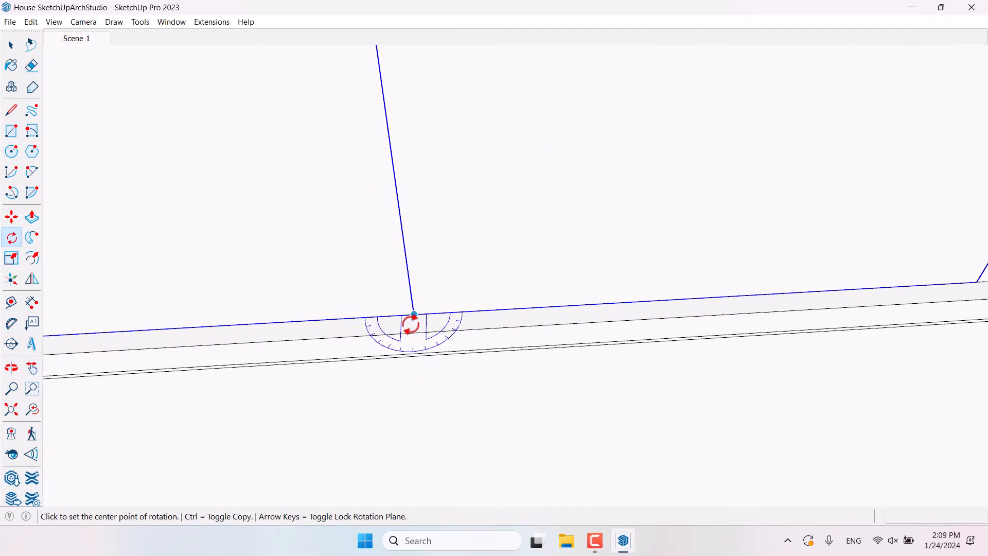
pyautogui.click(406, 324)
pyautogui.click(466, 320)
pyautogui.write('9')
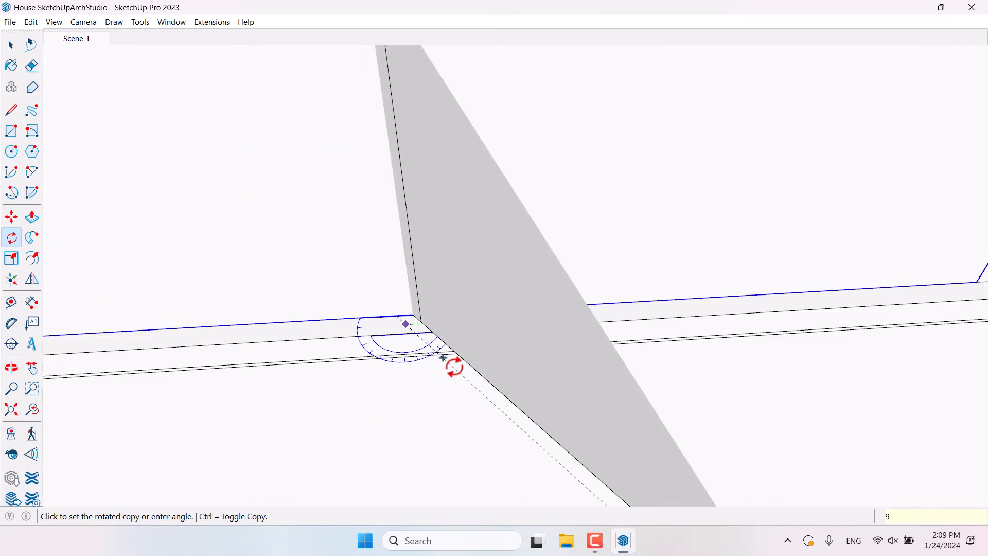
pyautogui.write('0')
pyautogui.press('Return')
# Move the rotated panel pair into the end wall's window opening, aligning it with the opening's lower corner.
pyautogui.scroll(-5, 565, 231)
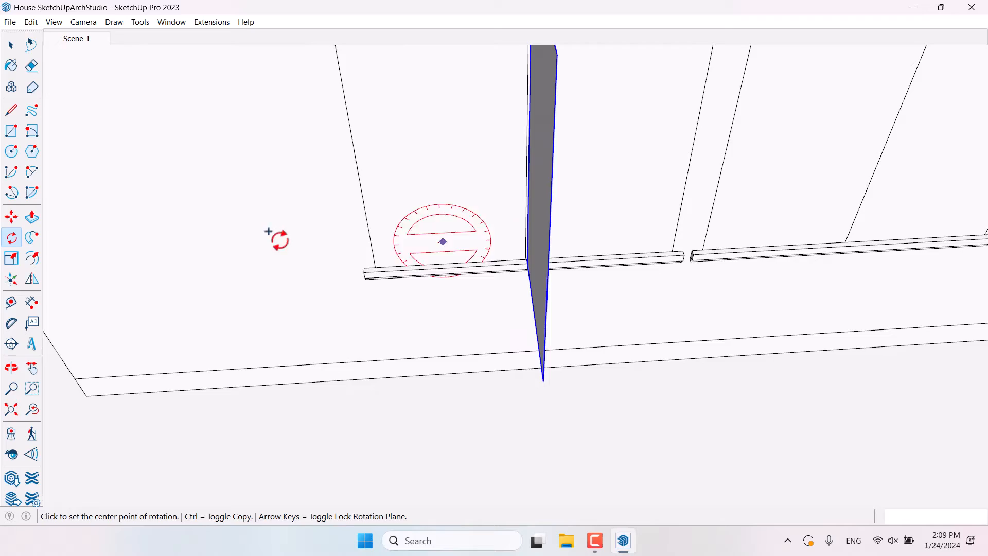
pyautogui.click(16, 223)
pyautogui.moveTo(378, 336); pyautogui.dragTo(556, 335, button='middle')
pyautogui.click(636, 343)
pyautogui.scroll(-5, 838, 285)
pyautogui.moveTo(515, 288); pyautogui.dragTo(713, 312, button='middle')
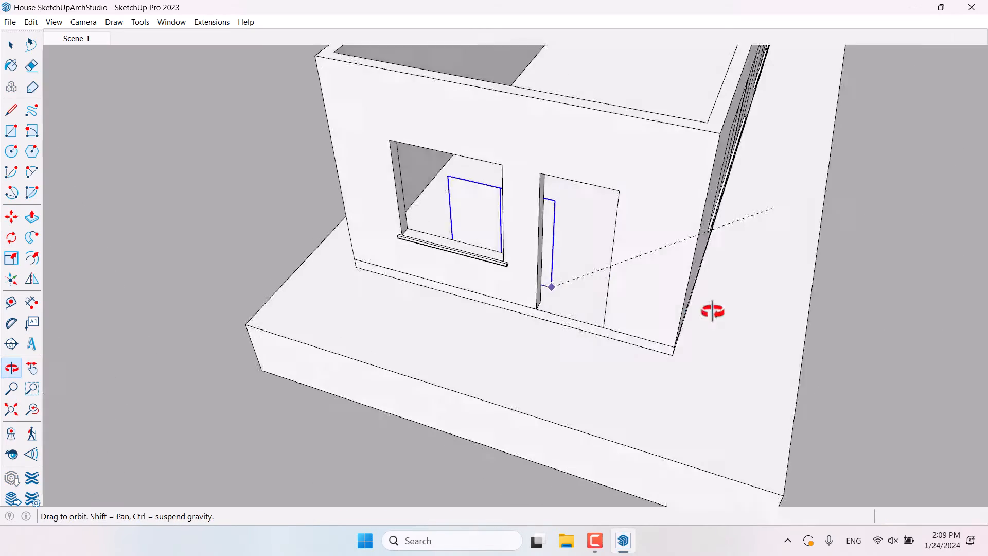
pyautogui.scroll(6, 519, 258)
pyautogui.click(461, 265)
pyautogui.scroll(-7, 542, 369)
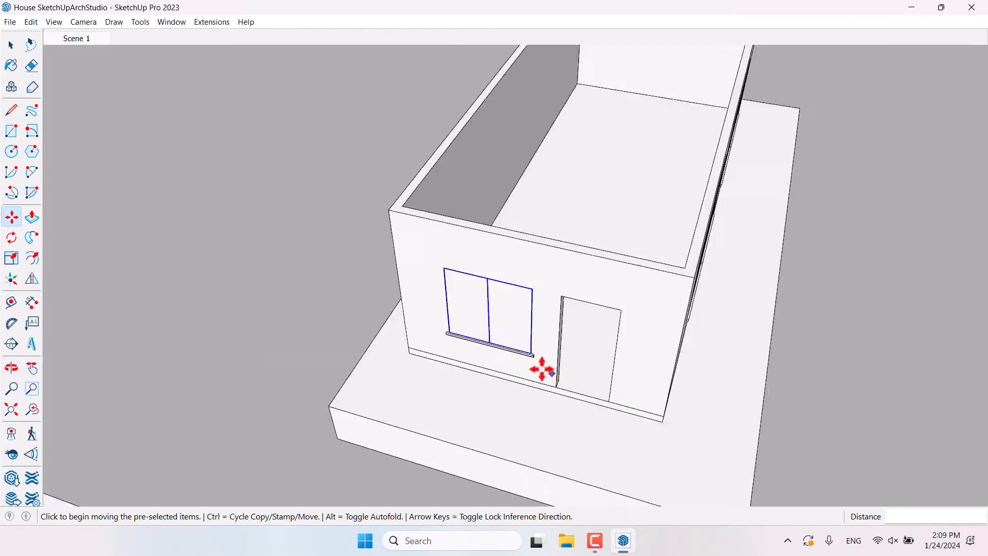
pyautogui.press('space')
pyautogui.moveTo(542, 369); pyautogui.dragTo(382, 290, button='middle')
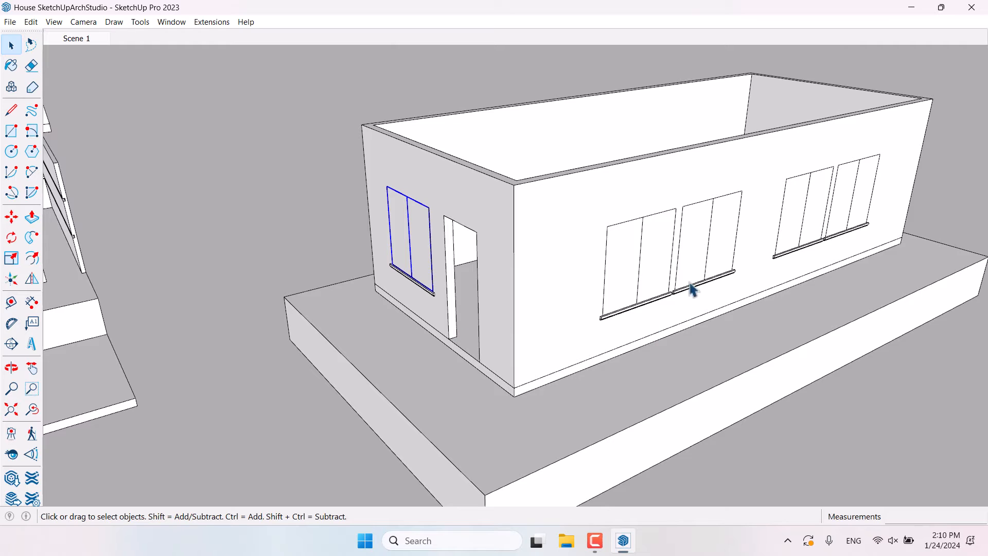
# Inside the first front window panel, offset its face outline inward by 0.06 m and delete the inner face to leave a frame.
pyautogui.scroll(3, 651, 243)
pyautogui.click(605, 272)
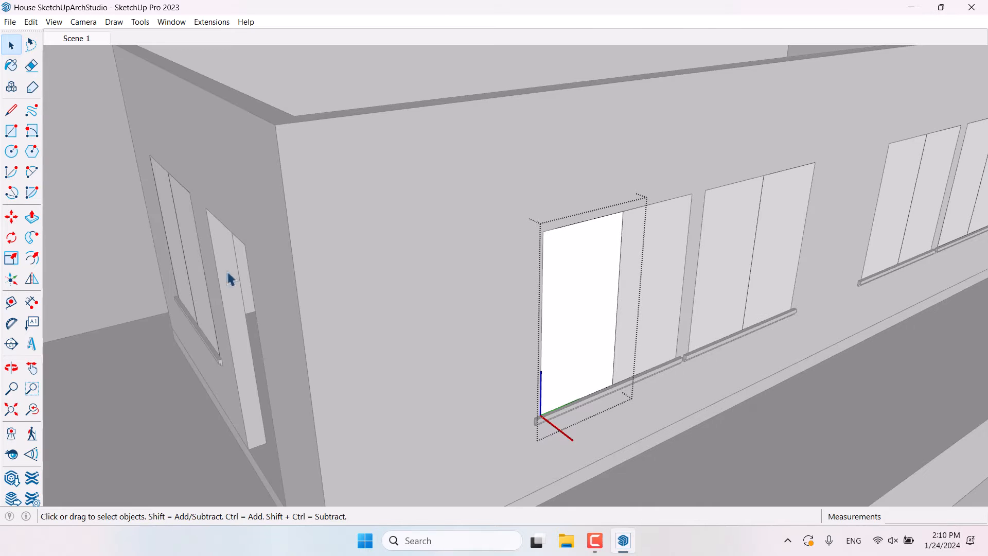
pyautogui.click(32, 258)
pyautogui.click(542, 276)
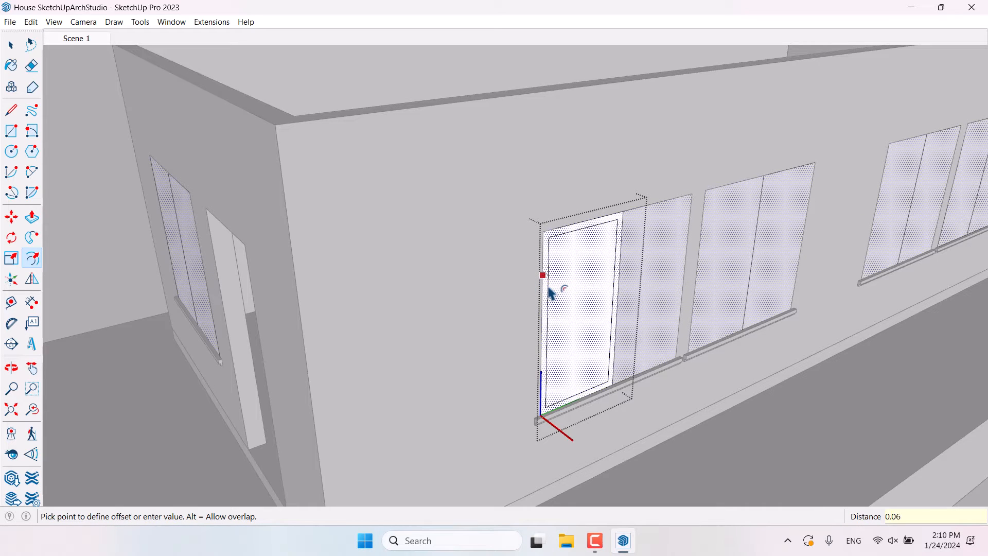
pyautogui.click(549, 292)
pyautogui.press('space')
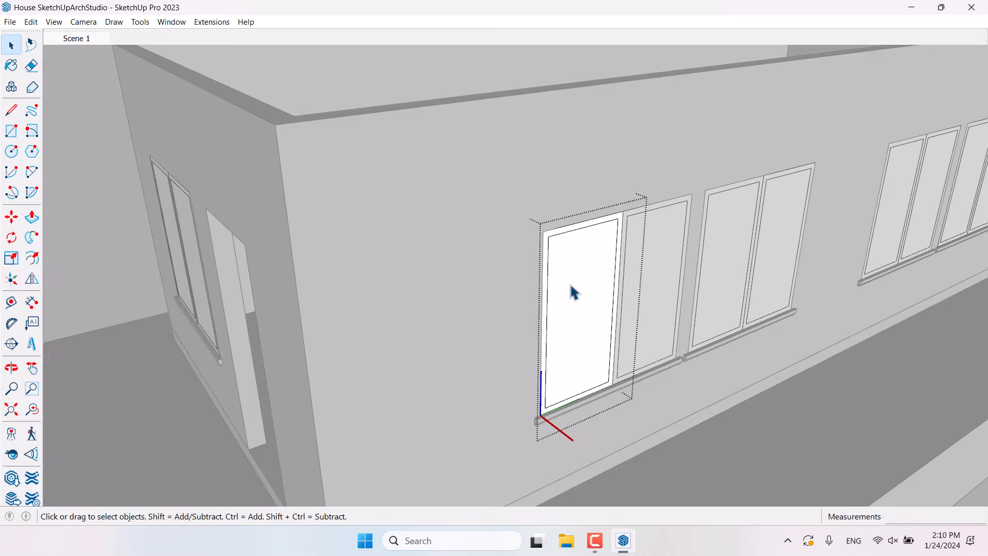
pyautogui.click(572, 288)
pyautogui.press('Delete')
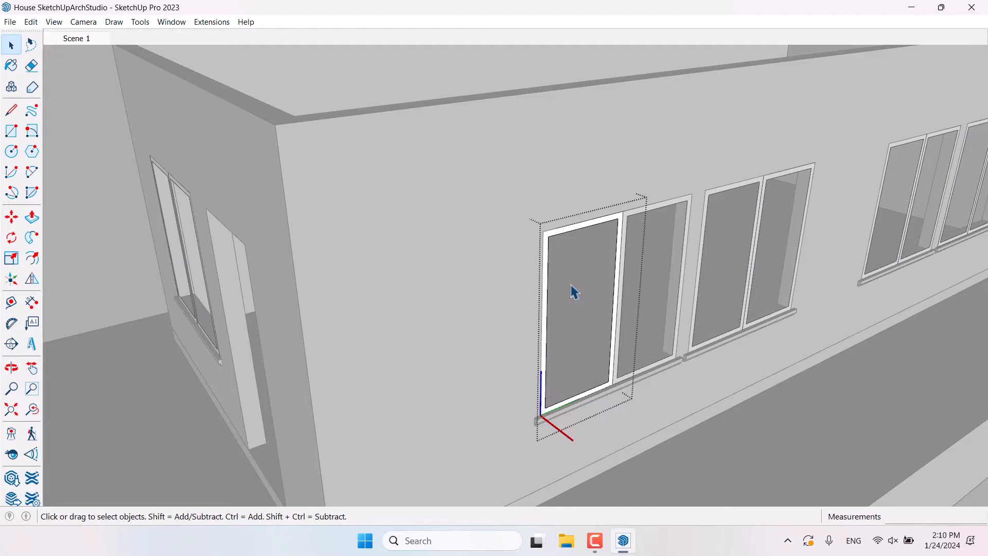
# Give the window frame ring a depth of 0.06 m with Push/Pull.
pyautogui.click(32, 217)
pyautogui.scroll(5, 626, 227)
pyautogui.click(418, 167)
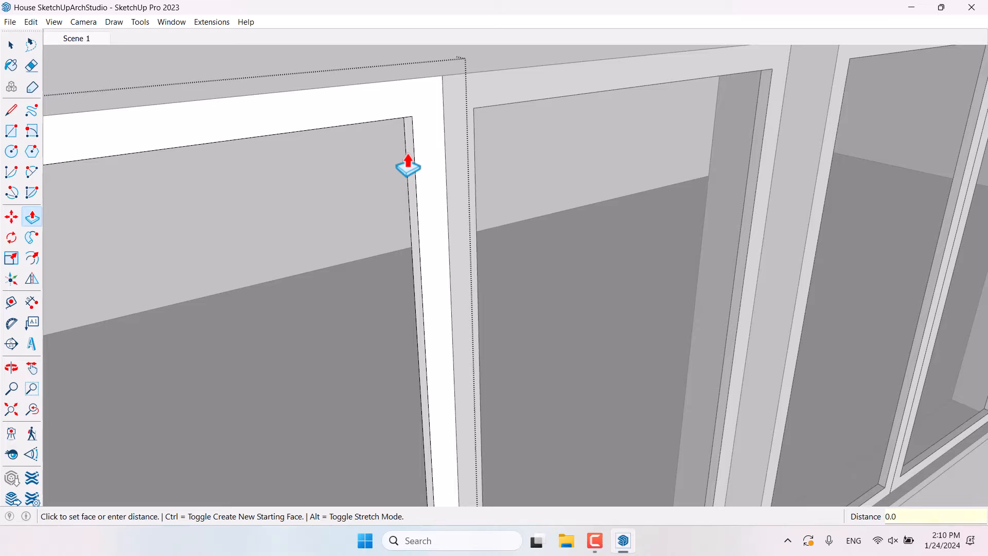
pyautogui.press('Return')
pyautogui.scroll(-8, 515, 149)
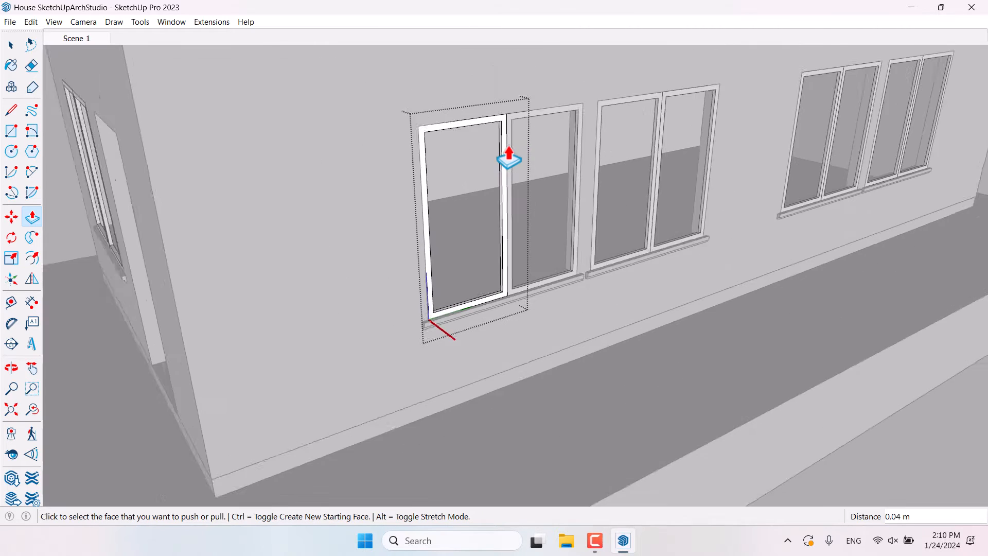
pyautogui.click(510, 157)
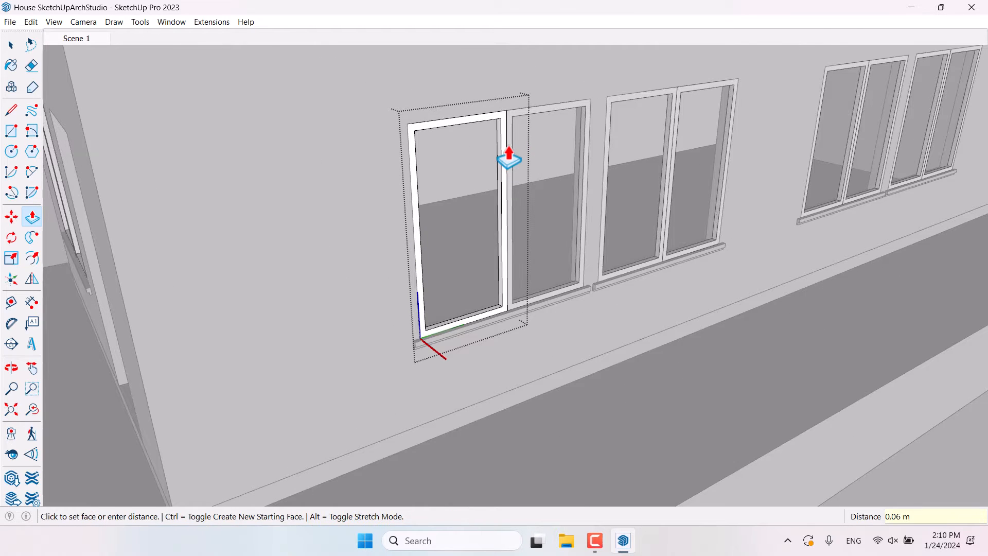
pyautogui.press('space')
# Select all connected geometry of the window frame and make it a group.
pyautogui.tripleClick(507, 234)
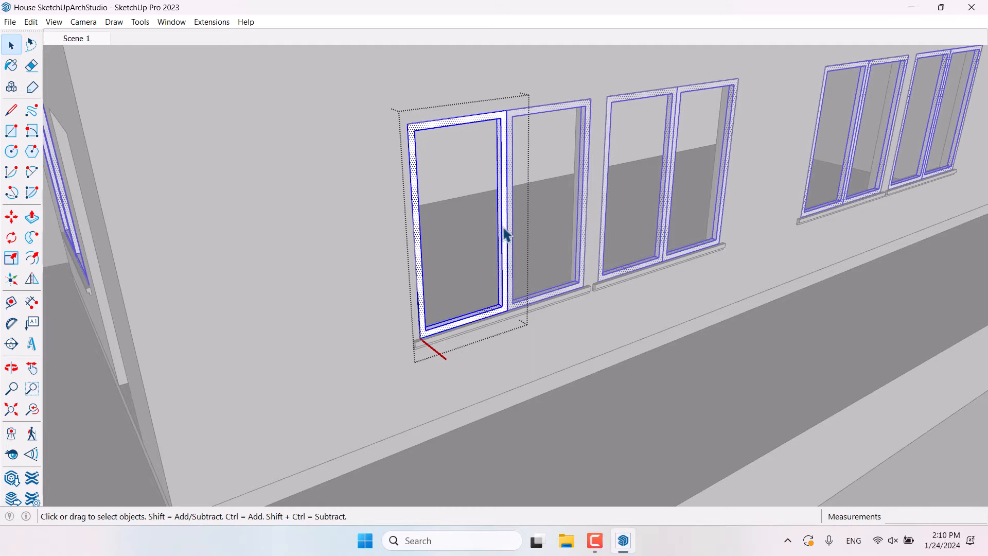
pyautogui.rightClick(505, 230)
pyautogui.click(554, 326)
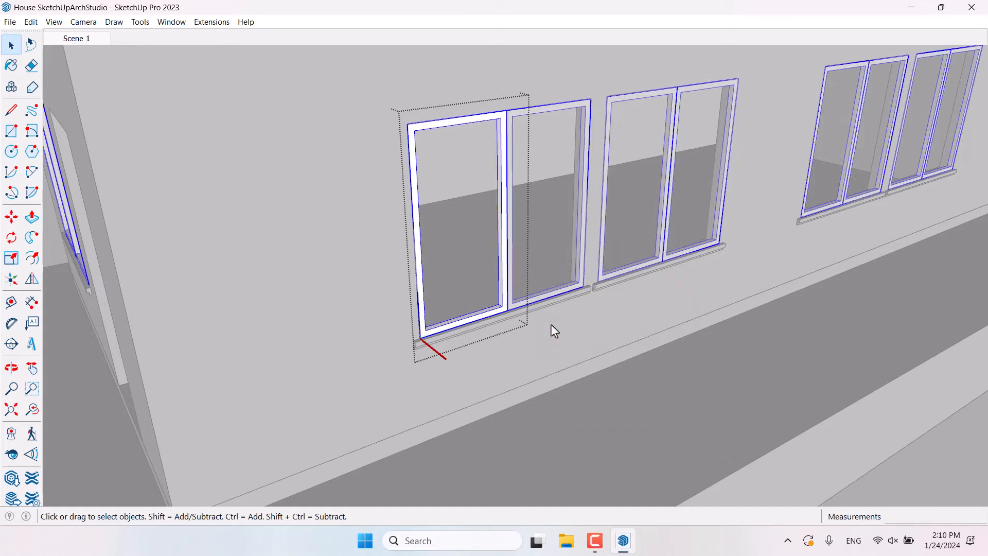
# Examine the louvred window shutters of the reference house and how their slats sit in the frames.
pyautogui.click(11, 133)
pyautogui.moveTo(441, 347); pyautogui.dragTo(563, 353, button='middle')
pyautogui.scroll(3, 576, 278)
pyautogui.scroll(-10, 577, 278)
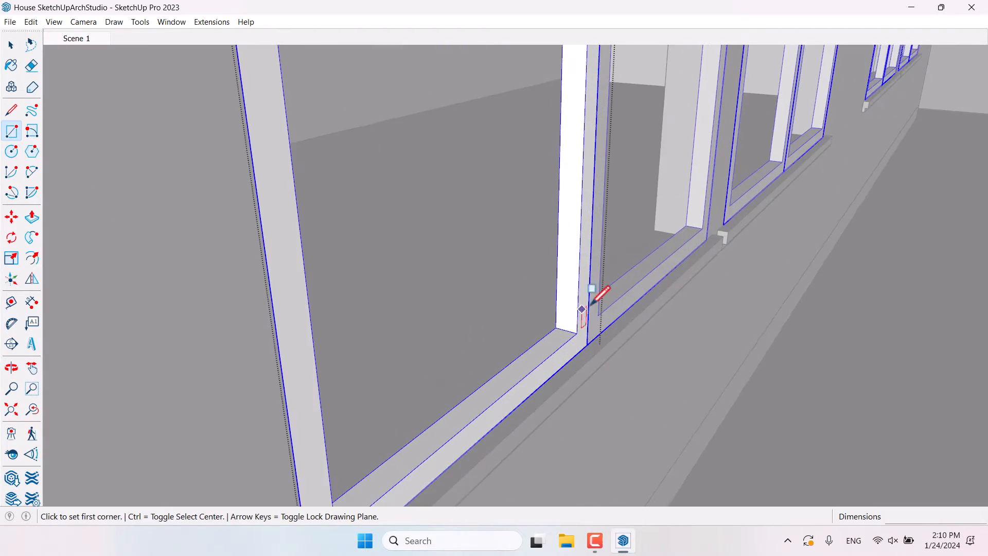
pyautogui.scroll(5, 466, 281)
pyautogui.scroll(5, 465, 281)
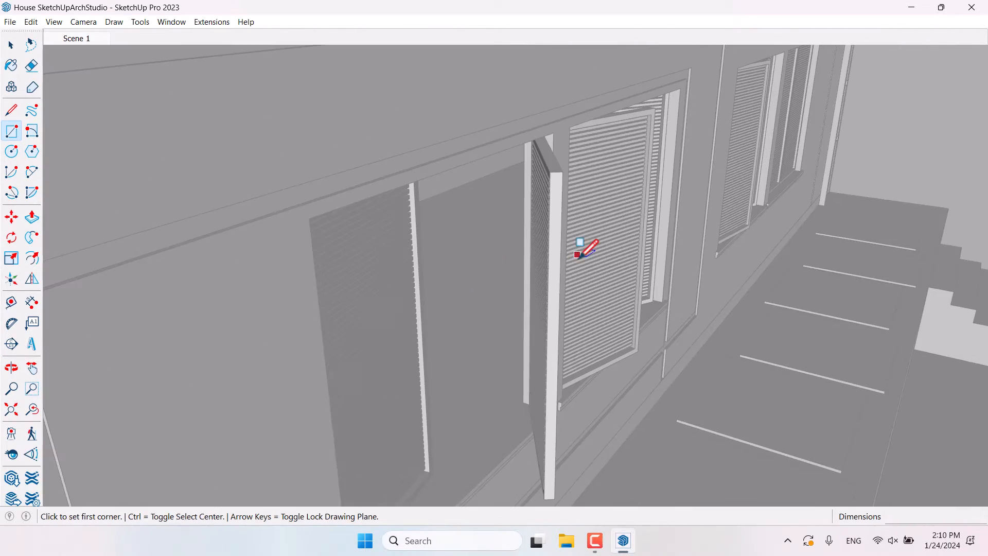
pyautogui.moveTo(584, 247)
pyautogui.mouseDown(button='middle')
pyautogui.moveTo(591, 161)
pyautogui.moveTo(476, 167)
pyautogui.moveTo(218, 123)
pyautogui.moveTo(338, 88)
pyautogui.moveTo(505, 121)
pyautogui.moveTo(511, 192)
pyautogui.moveTo(576, 232)
pyautogui.mouseUp(button='middle')
pyautogui.scroll(4, 591, 161)
pyautogui.scroll(-12, 484, 200)
pyautogui.scroll(15, 860, 231)
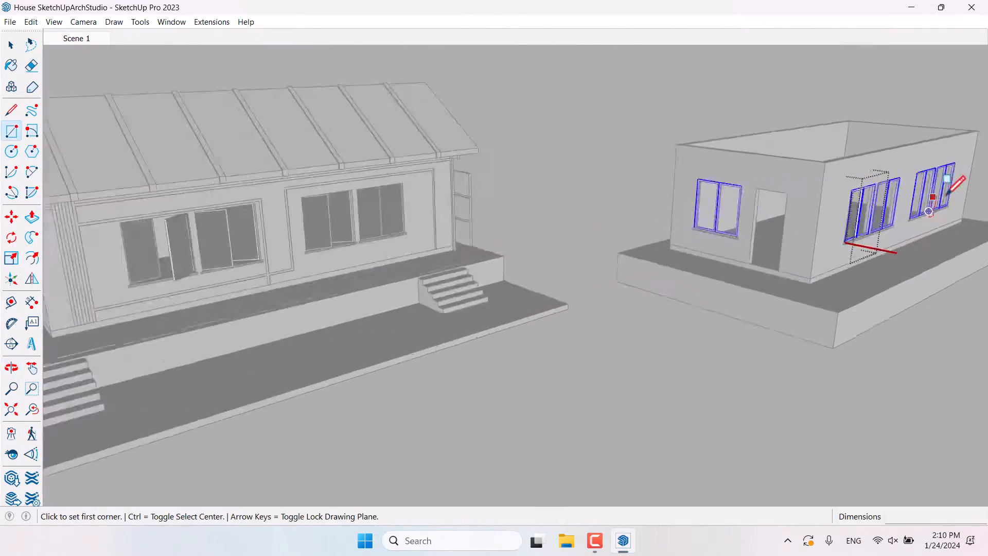
pyautogui.scroll(3, 636, 380)
# Draw a 0.03 by 0.03 m square on the frame's inner side face, starting at the lower outer corner.
pyautogui.press('r')
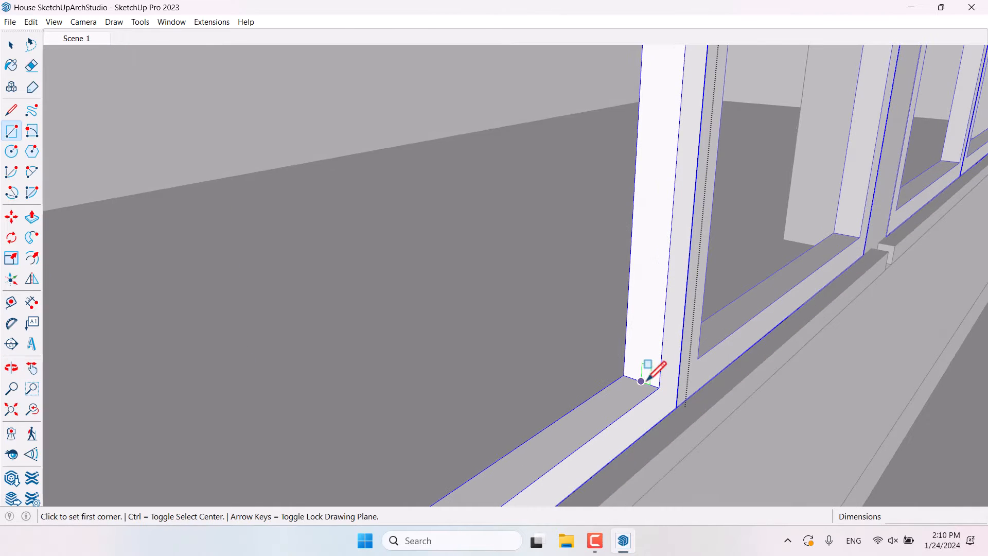
pyautogui.click(658, 386)
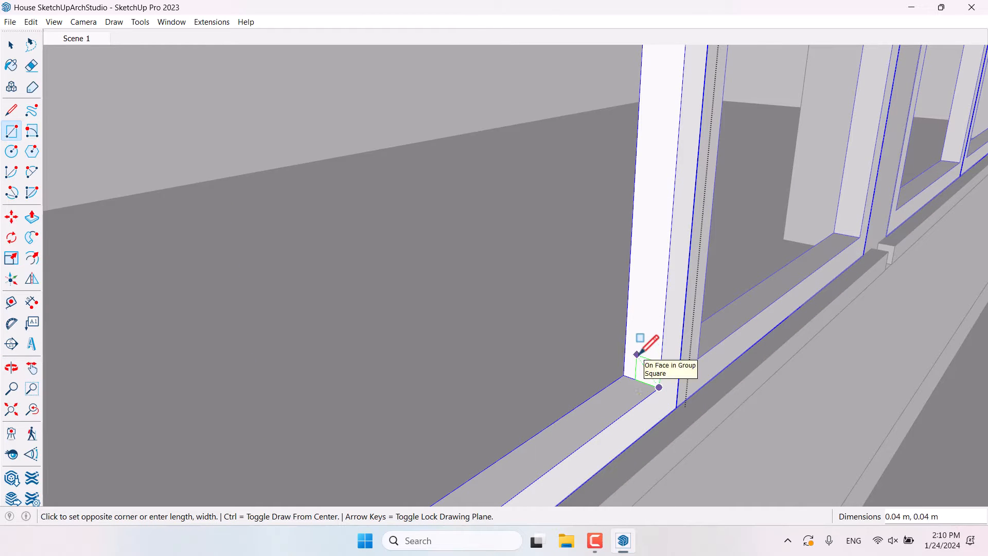
pyautogui.write('0.03,')
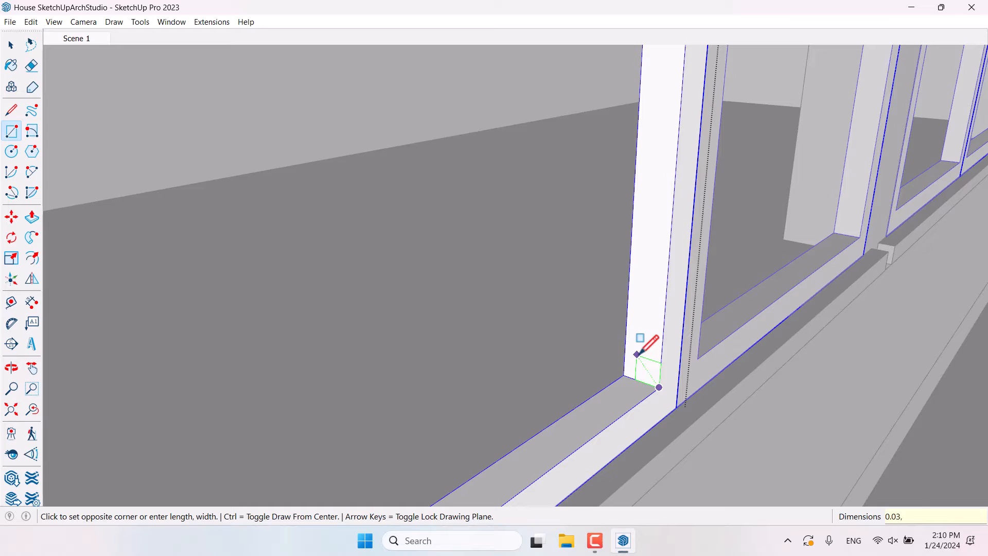
pyautogui.write(' 0.0')
pyautogui.press('Return')
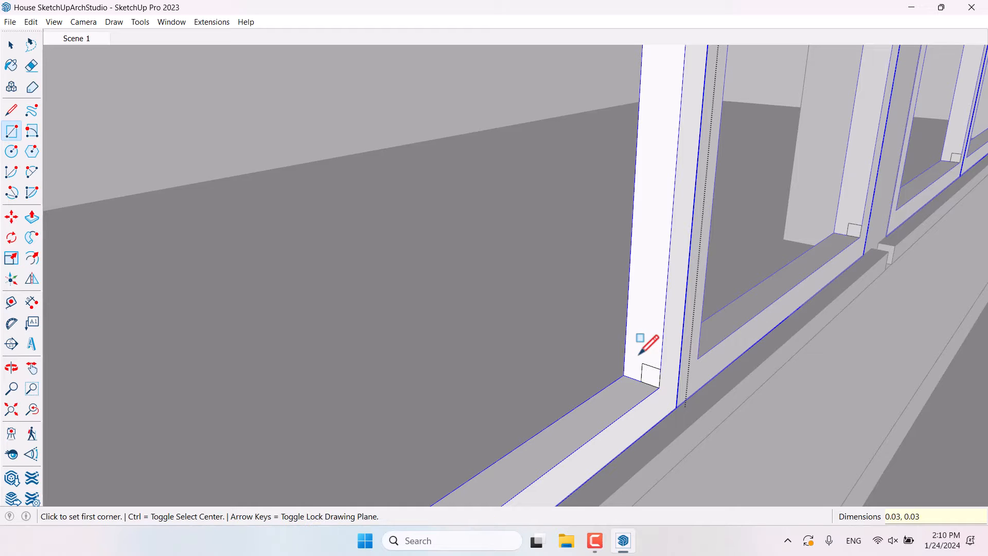
# Widen the small square by moving its inner vertical edge 0.01 m along the frame's depth, and select the resulting rectangle.
pyautogui.press('space')
pyautogui.click(651, 375)
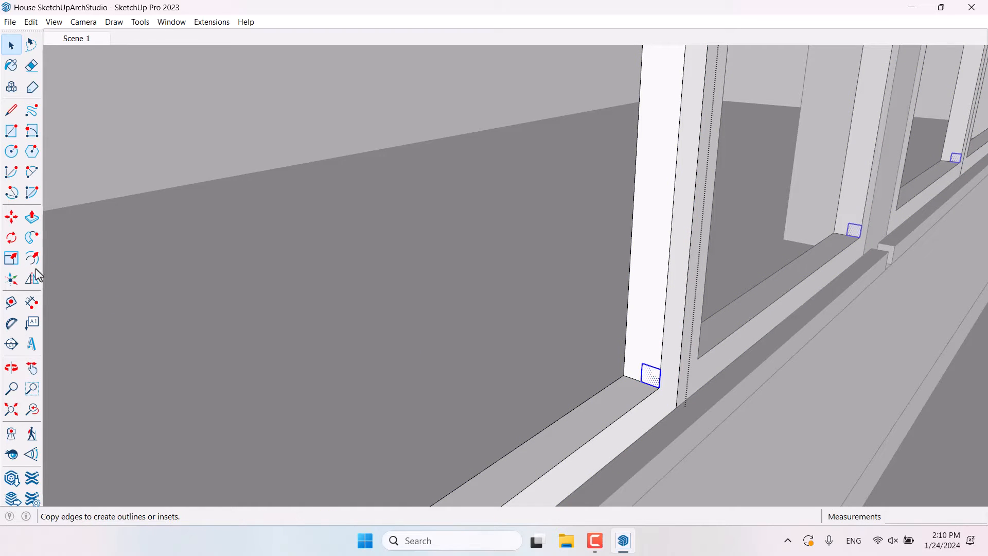
pyautogui.scroll(2, 651, 360)
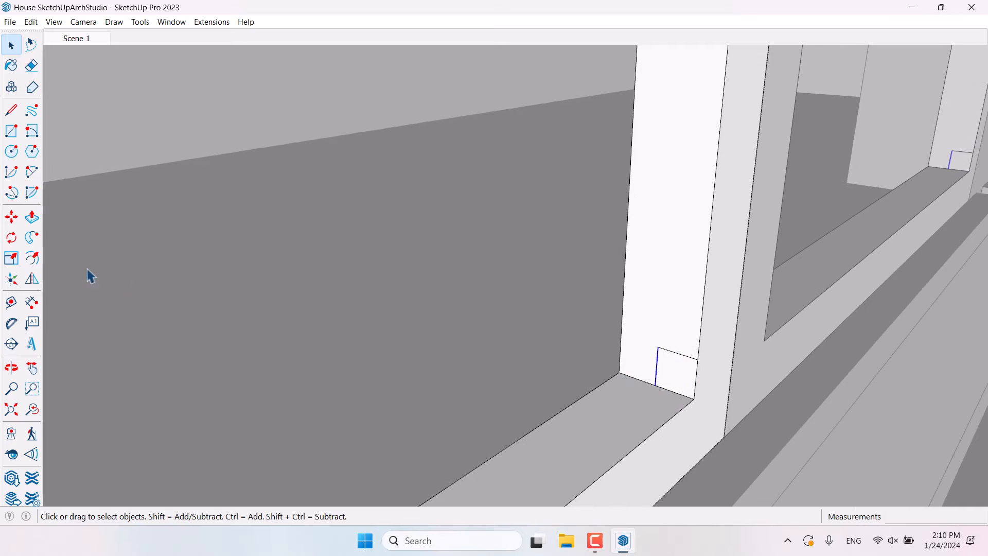
pyautogui.click(12, 217)
pyautogui.click(648, 384)
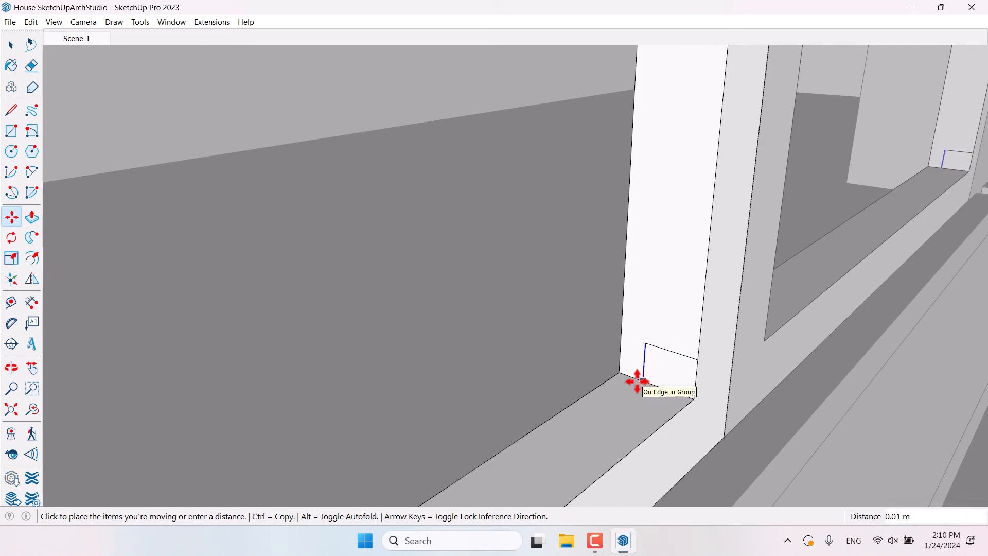
pyautogui.press('space')
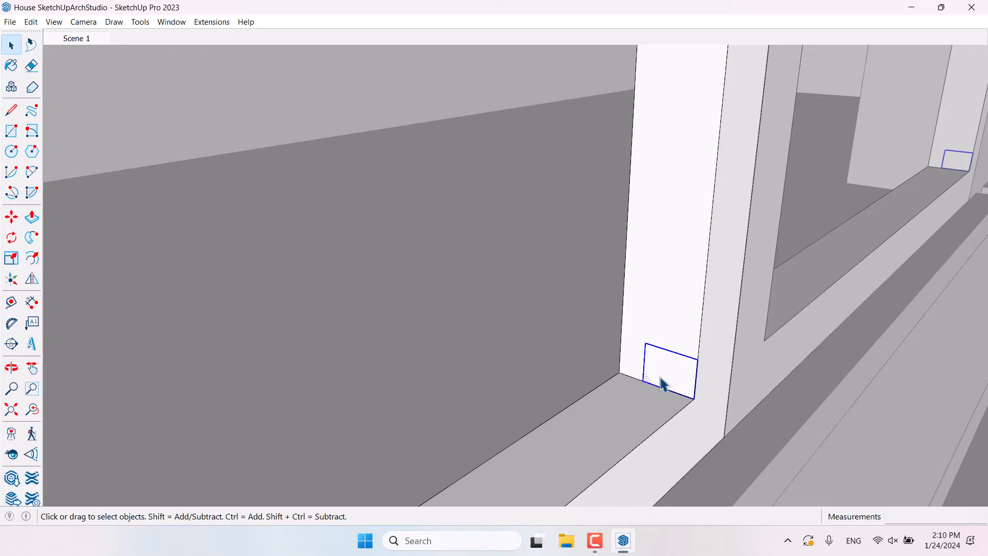
# Group the small rectangle in the frame's lower corner and open the group for editing.
pyautogui.scroll(-5, 582, 267)
pyautogui.scroll(2, 583, 286)
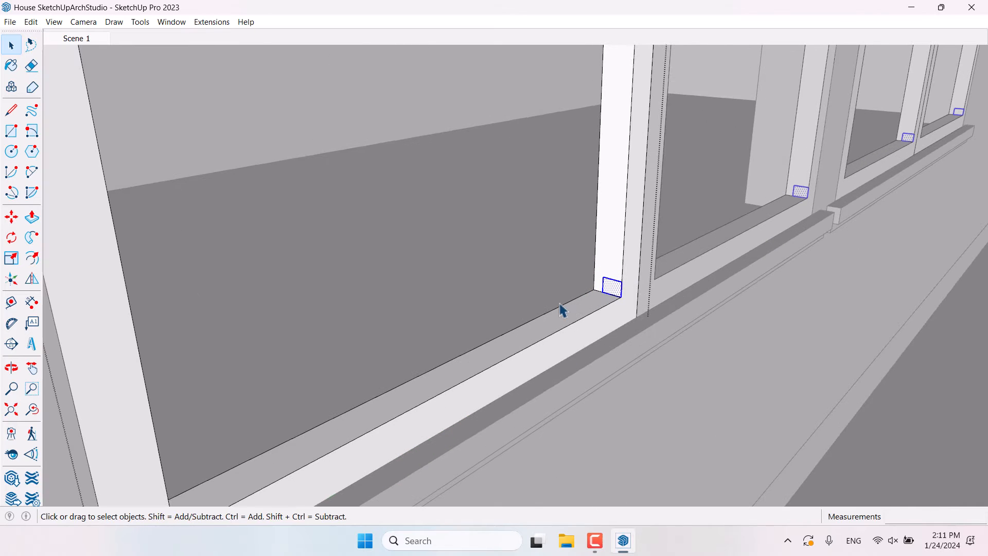
pyautogui.rightClick(645, 294)
pyautogui.click(682, 386)
pyautogui.doubleClick(613, 289)
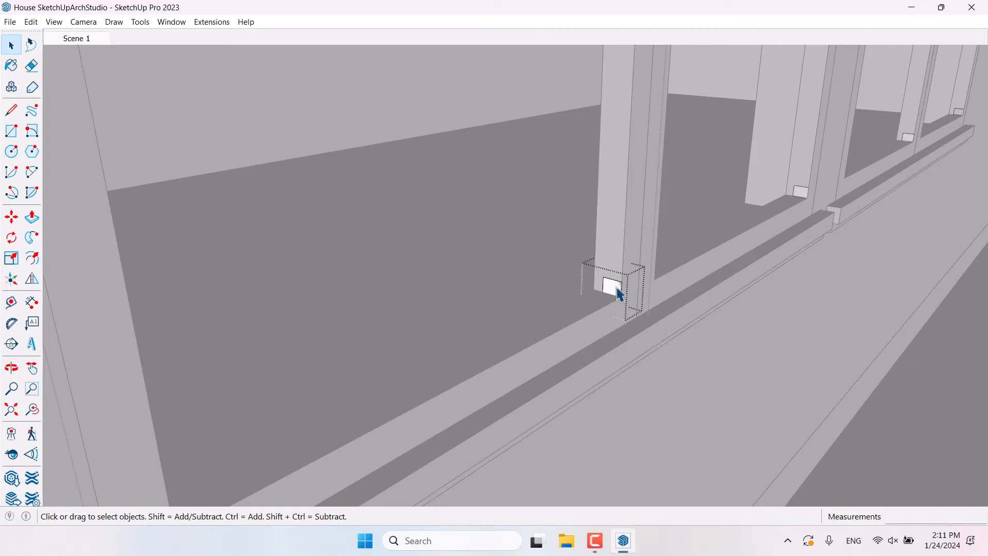
# Extrude the small rectangle 0.83 m across the opening to the frame's opposite inner side, forming a slat.
pyautogui.press('p')
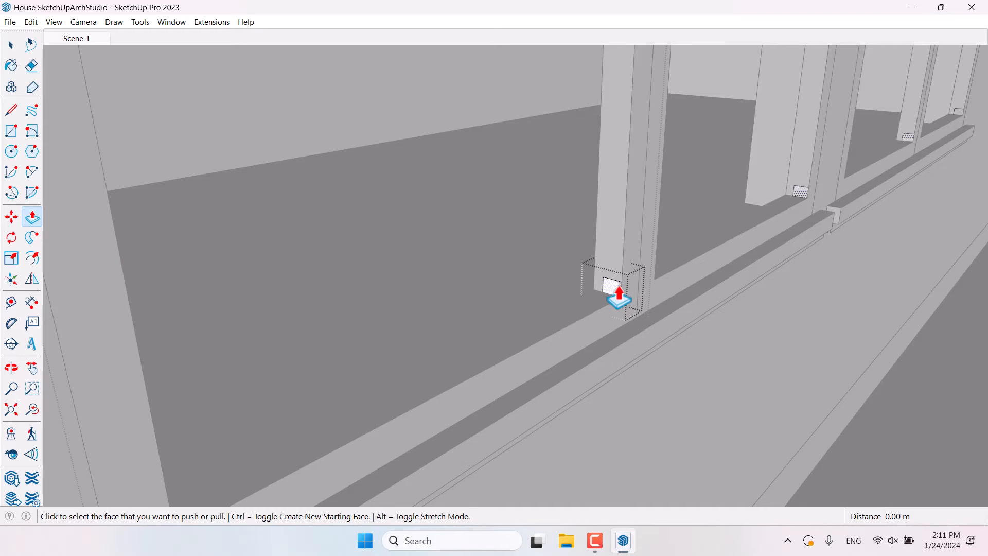
pyautogui.click(612, 287)
pyautogui.moveTo(612, 288); pyautogui.dragTo(334, 389, button='middle')
pyautogui.click(173, 295)
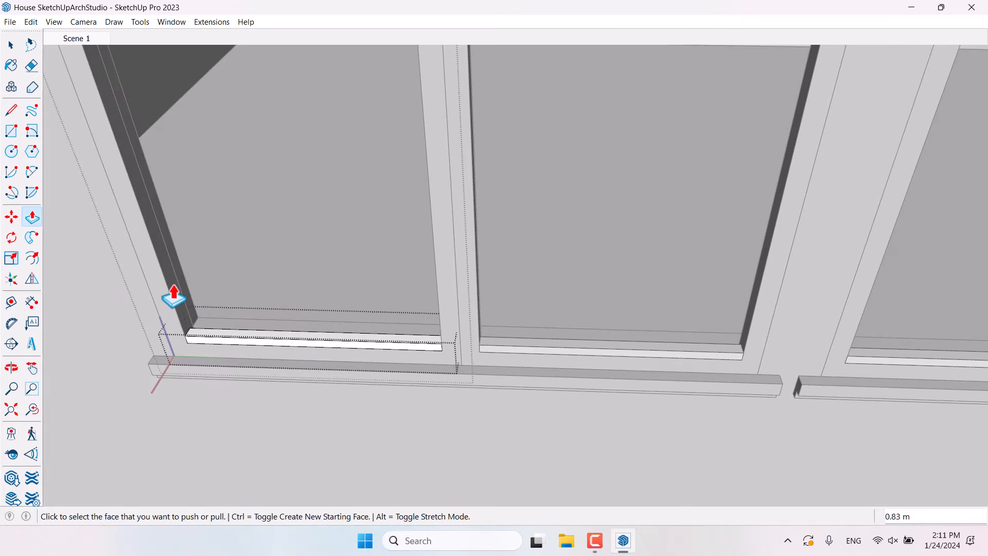
pyautogui.moveTo(173, 294); pyautogui.dragTo(578, 337, button='middle')
# Copy the slat 0.06 m upward inside the frame and repeat it as a 40x array.
pyautogui.press('space')
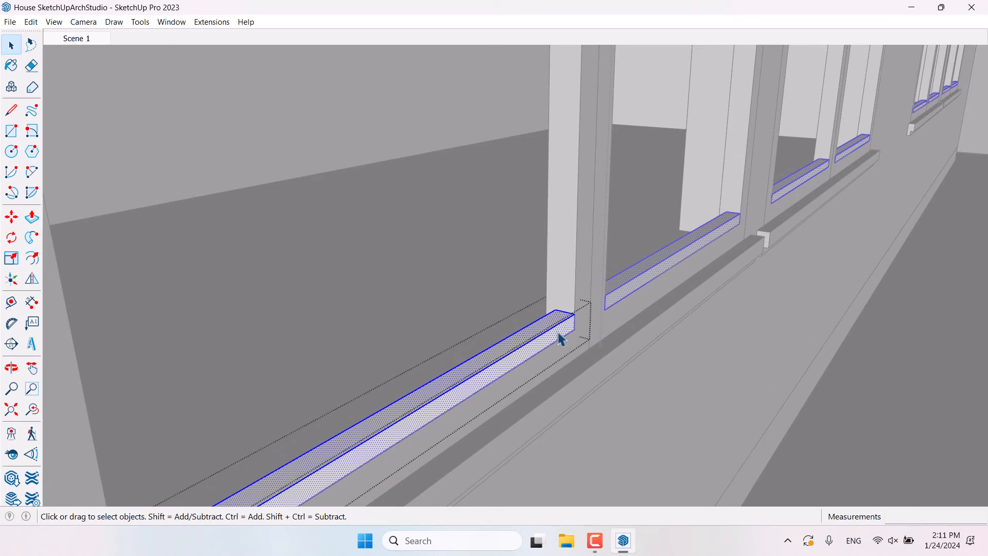
pyautogui.click(11, 218)
pyautogui.press('ctrl')
pyautogui.click(576, 287)
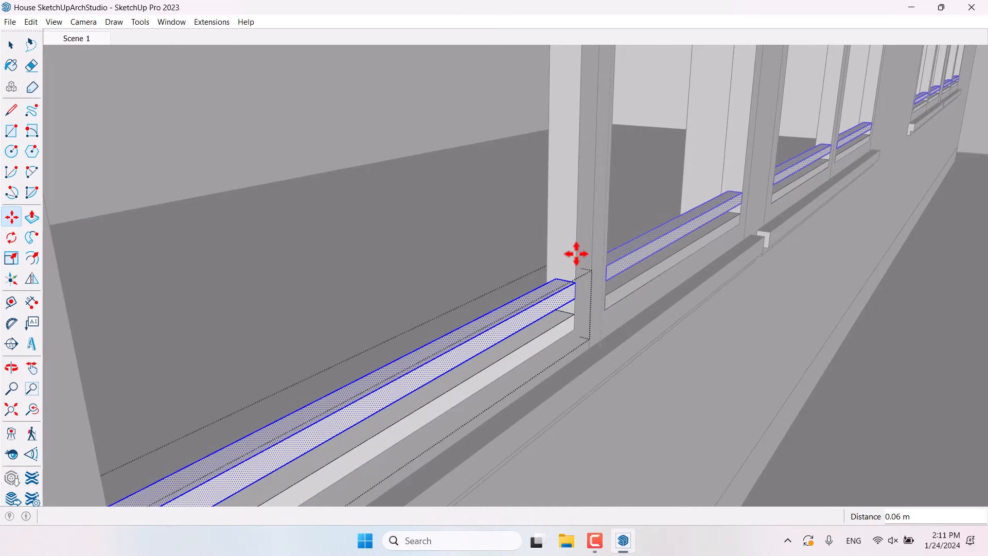
pyautogui.press('Escape')
pyautogui.scroll(-3, 577, 254)
pyautogui.scroll(-10, 576, 253)
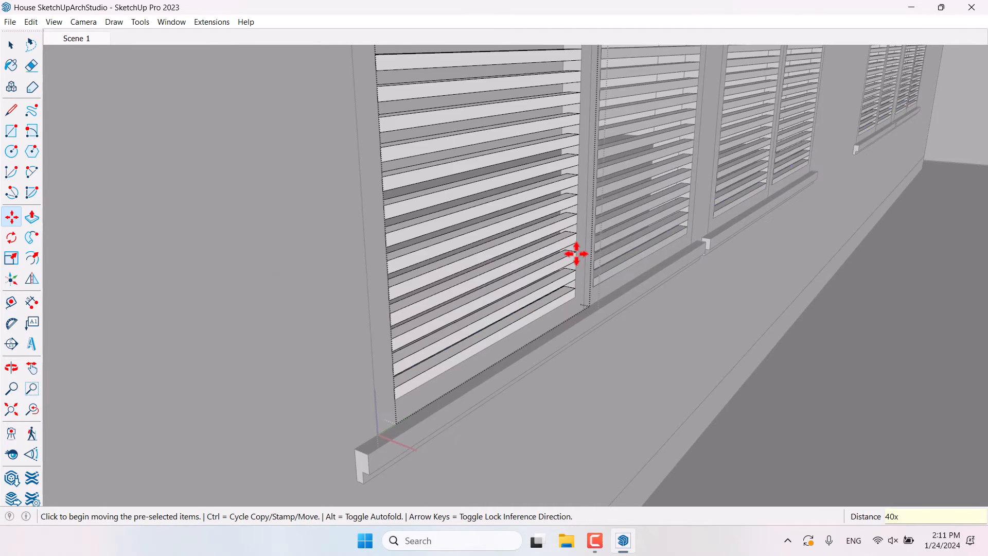
pyautogui.moveTo(578, 289); pyautogui.dragTo(553, 238, button='middle')
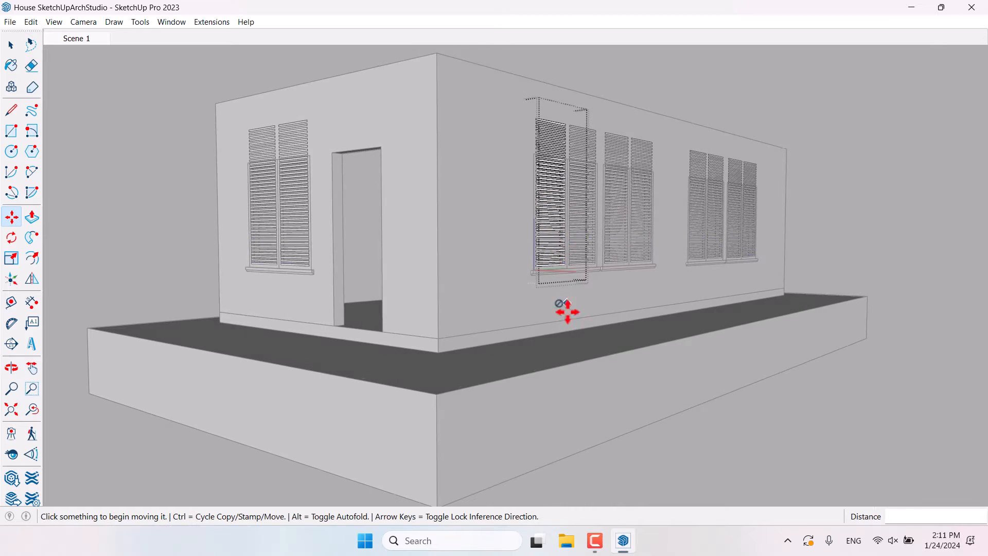
# Undo the slat array, the extrusion and the grouping of the small rectangle.
pyautogui.hotkey('ctrl', 'z')
pyautogui.hotkey('ctrl', 'z')
pyautogui.press('space')
pyautogui.scroll(10, 569, 273)
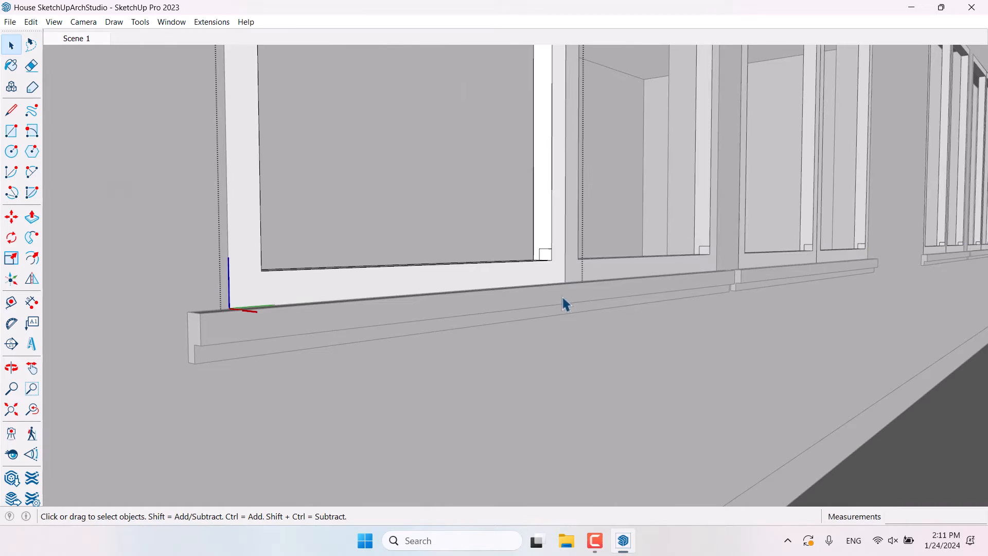
# Select the small rectangle with its edges in the frame's lower corner and make it a component.
pyautogui.click(547, 253)
pyautogui.doubleClick(546, 253)
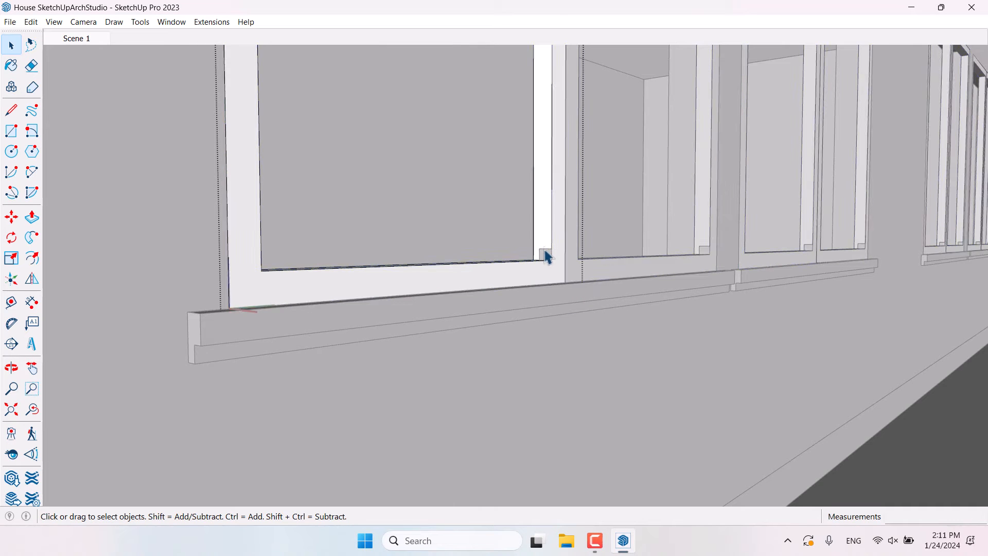
pyautogui.moveTo(546, 253); pyautogui.dragTo(586, 344, button='middle')
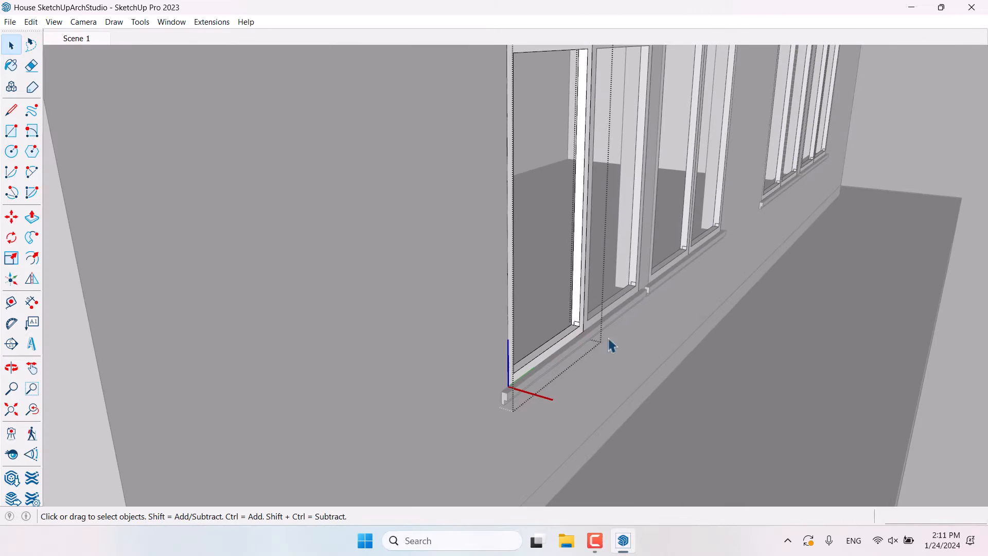
pyautogui.scroll(3, 582, 326)
pyautogui.scroll(2, 568, 321)
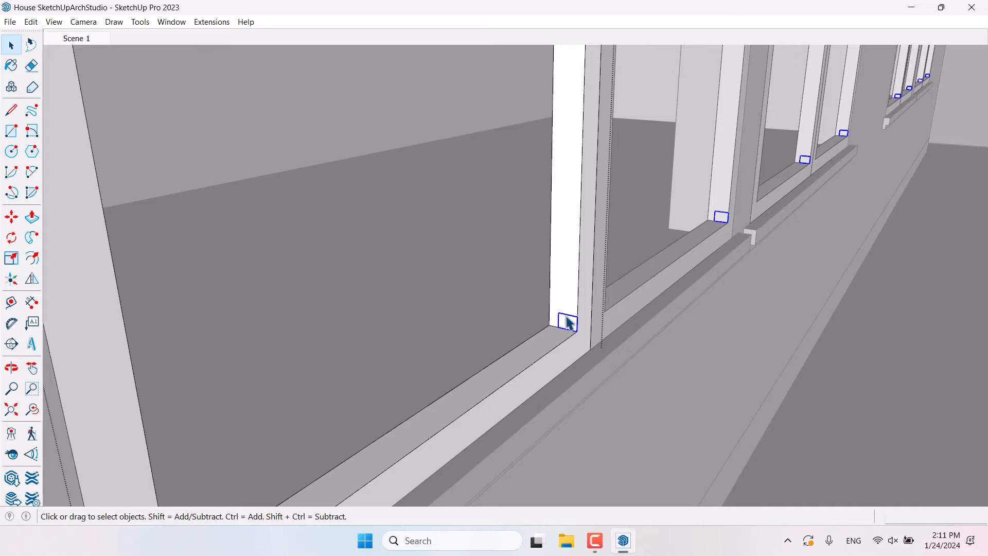
pyautogui.rightClick(567, 317)
pyautogui.click(607, 136)
pyautogui.rightClick(571, 317)
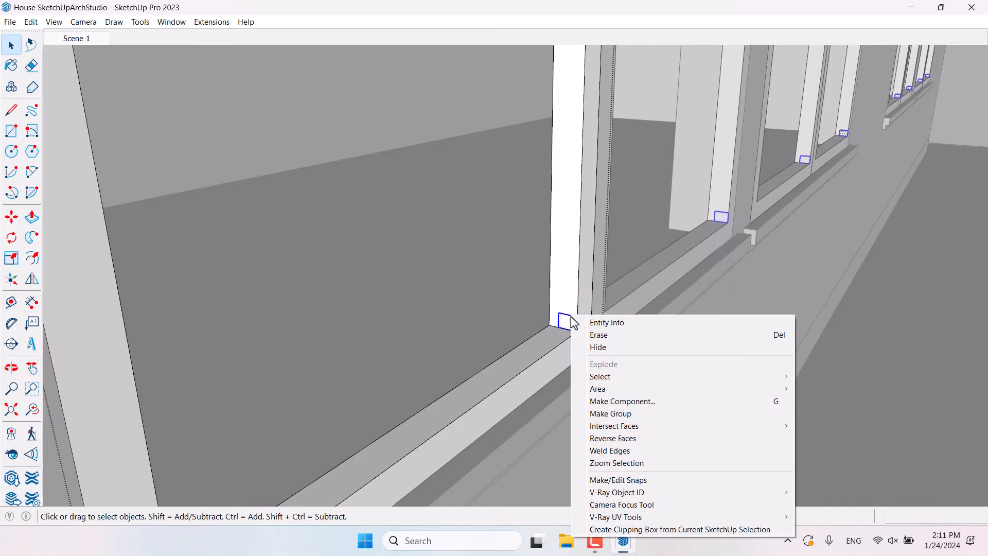
pyautogui.click(618, 401)
pyautogui.press('Return')
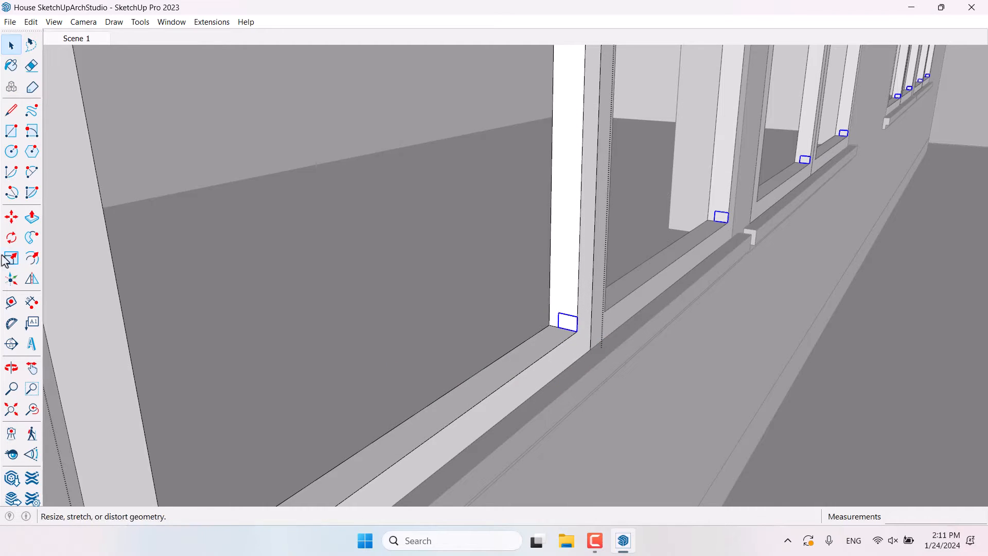
# Copy the small rectangle component 0.04 m straight up along the inner side of the window frame.
pyautogui.press('m')
pyautogui.scroll(1, 567, 334)
pyautogui.press('ctrl')
pyautogui.click(582, 326)
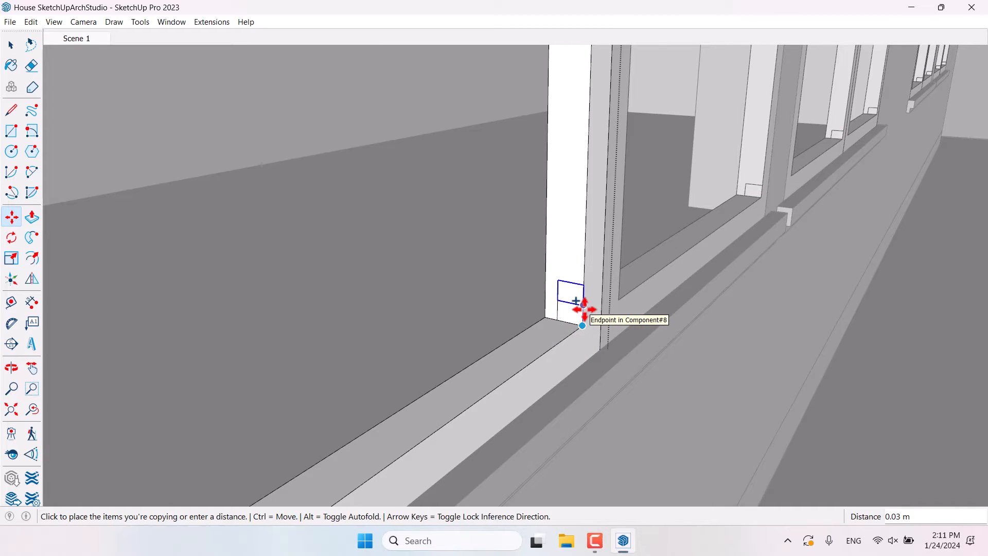
pyautogui.write('0.0')
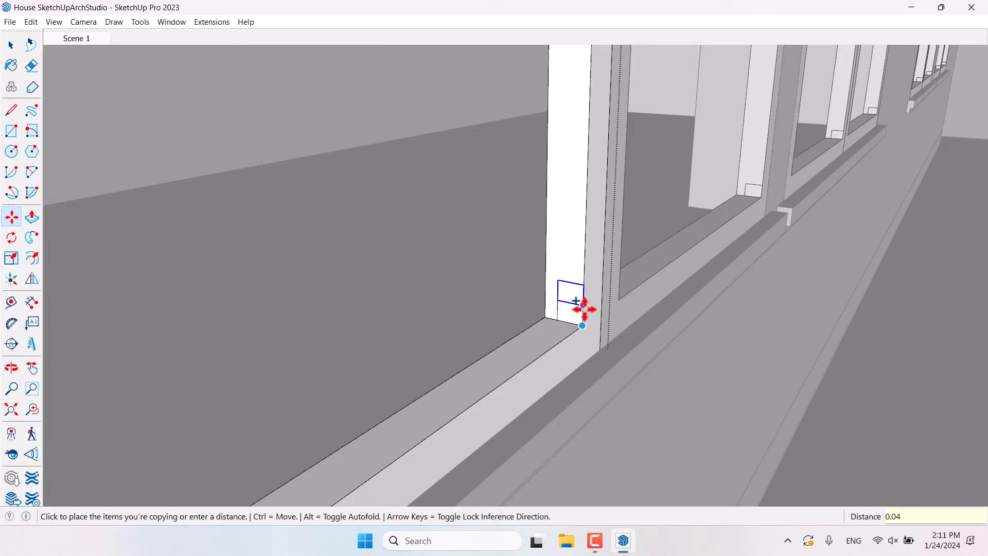
pyautogui.press('Return')
pyautogui.scroll(-4, 645, 492)
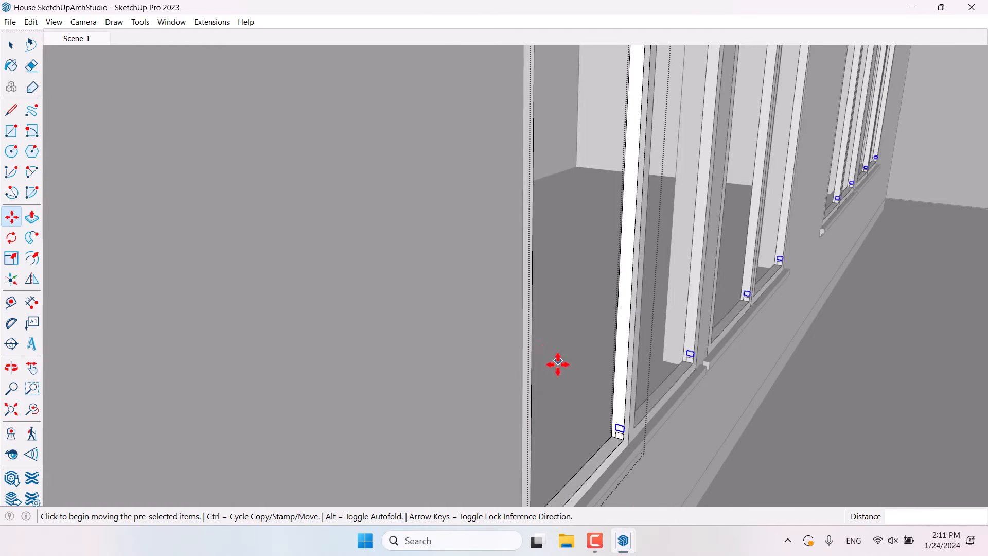
# Repeat the rectangle copy as a 43x array so it fills the full height of the window frame.
pyautogui.scroll(-5, 557, 365)
pyautogui.moveTo(558, 365); pyautogui.dragTo(518, 319, button='middle')
pyautogui.write('24x')
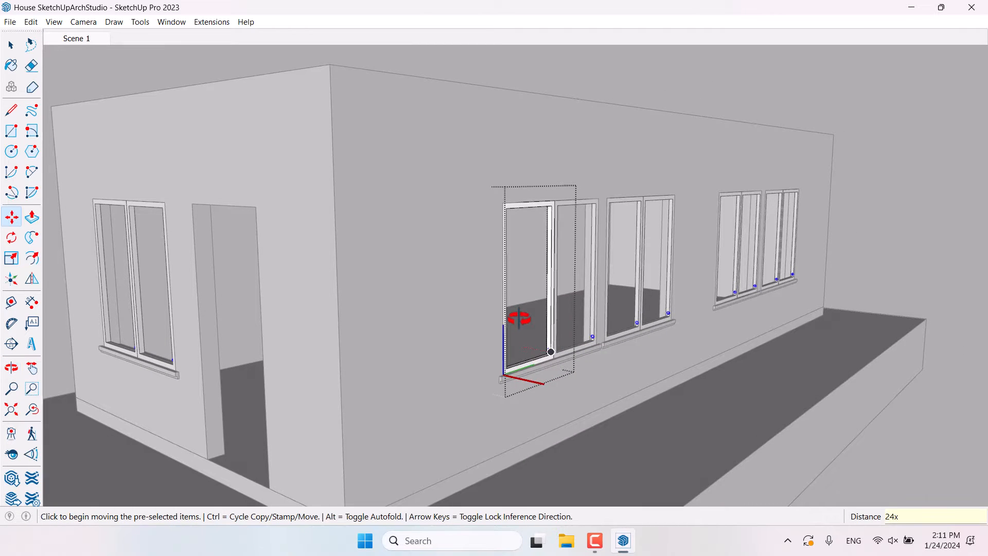
pyautogui.press('Return')
pyautogui.press('Return')
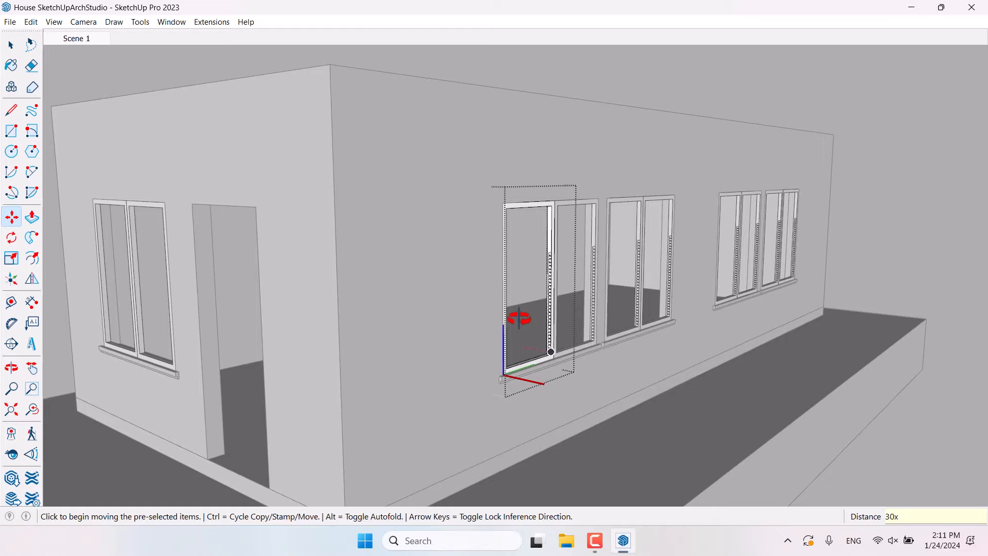
pyautogui.write('40x')
pyautogui.press('Return')
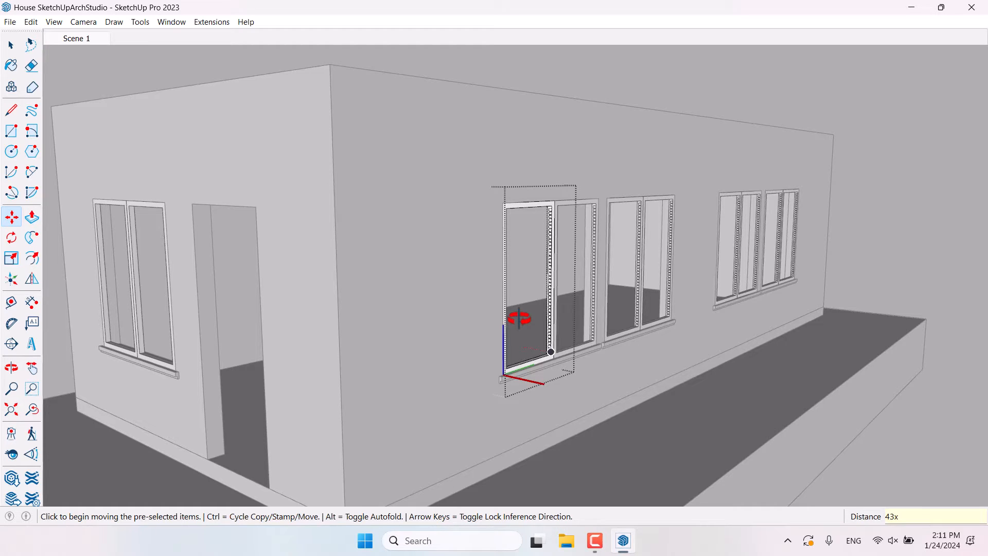
pyautogui.press('space')
# Extrude the lowest rectangle component 0.83 m across the opening to the frame's opposite inner side, forming the slats.
pyautogui.scroll(5, 521, 321)
pyautogui.scroll(-3, 530, 304)
pyautogui.scroll(3, 561, 320)
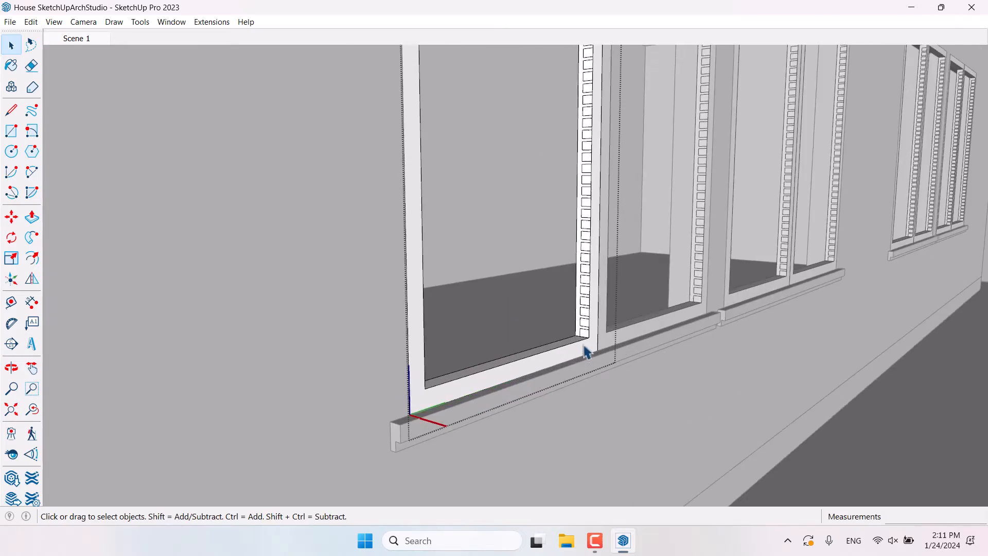
pyautogui.scroll(4, 586, 353)
pyautogui.press('p')
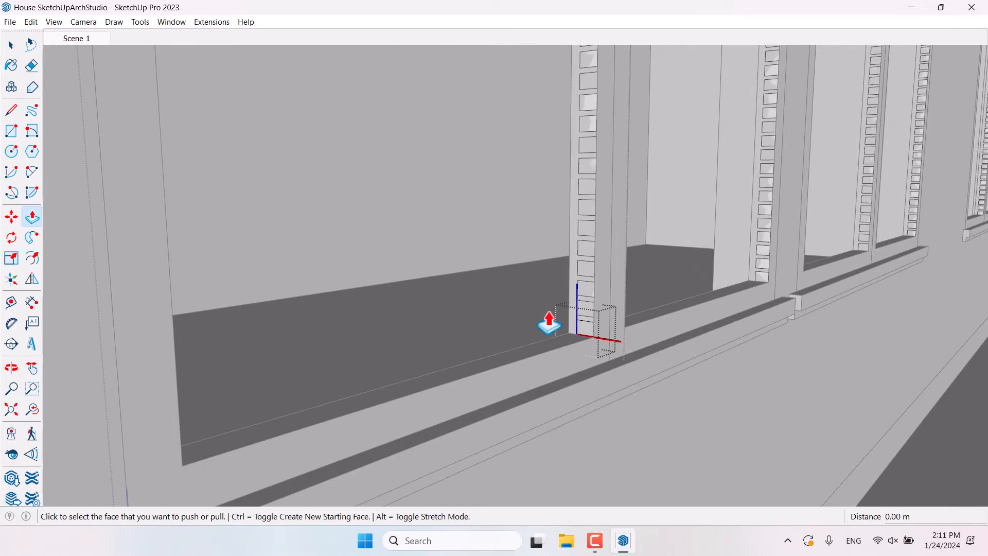
pyautogui.click(584, 344)
pyautogui.scroll(-6, 489, 358)
pyautogui.moveTo(471, 368); pyautogui.dragTo(155, 378, button='middle')
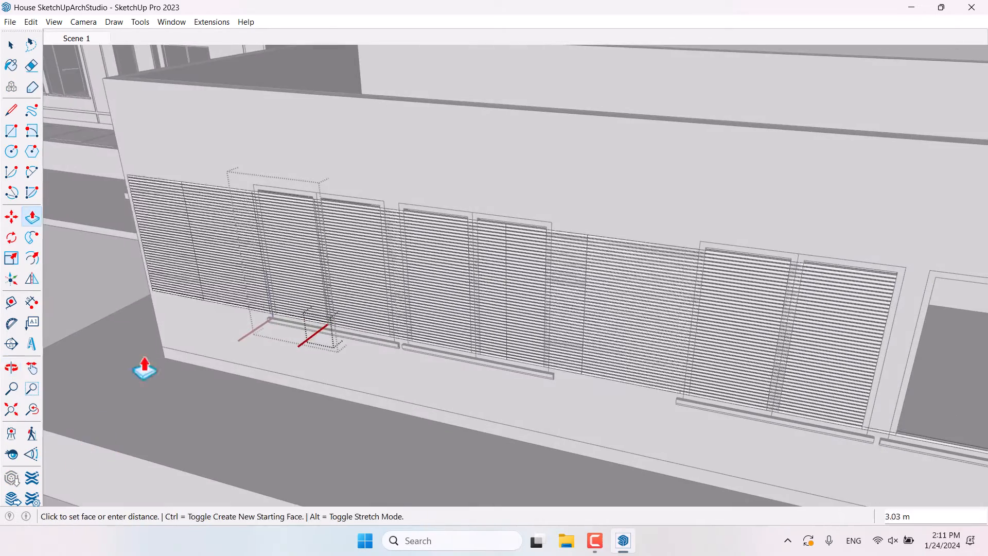
pyautogui.scroll(8, 311, 252)
pyautogui.click(307, 233)
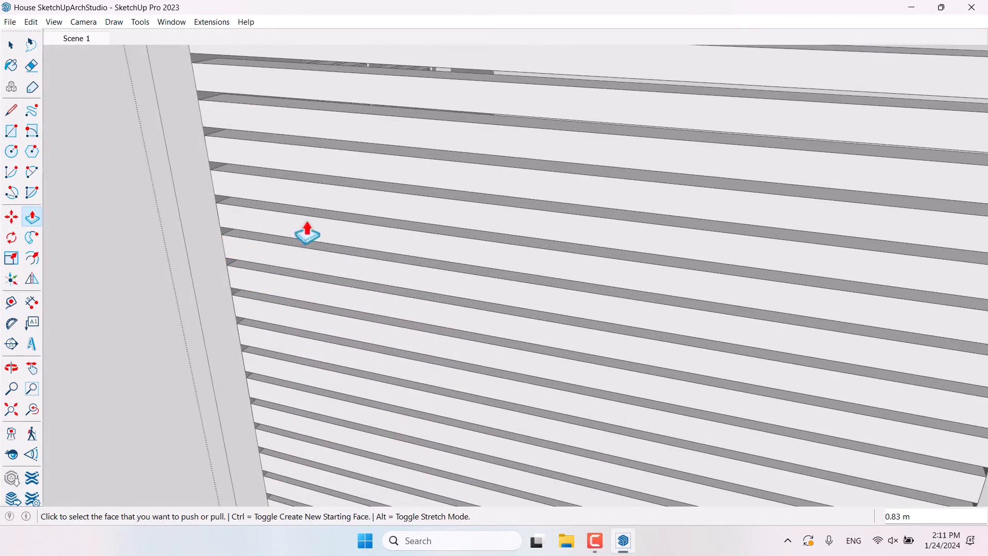
# Push the front face of the lowest slat inward about 0.01 m and finish editing the nested window components.
pyautogui.scroll(-5, 307, 232)
pyautogui.moveTo(326, 238); pyautogui.dragTo(283, 304, button='middle')
pyautogui.scroll(6, 338, 326)
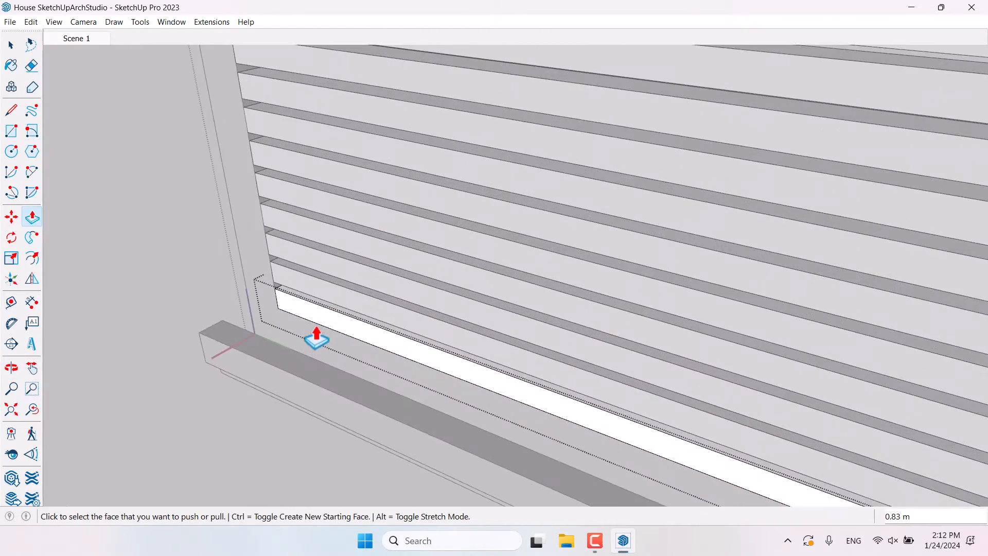
pyautogui.click(316, 339)
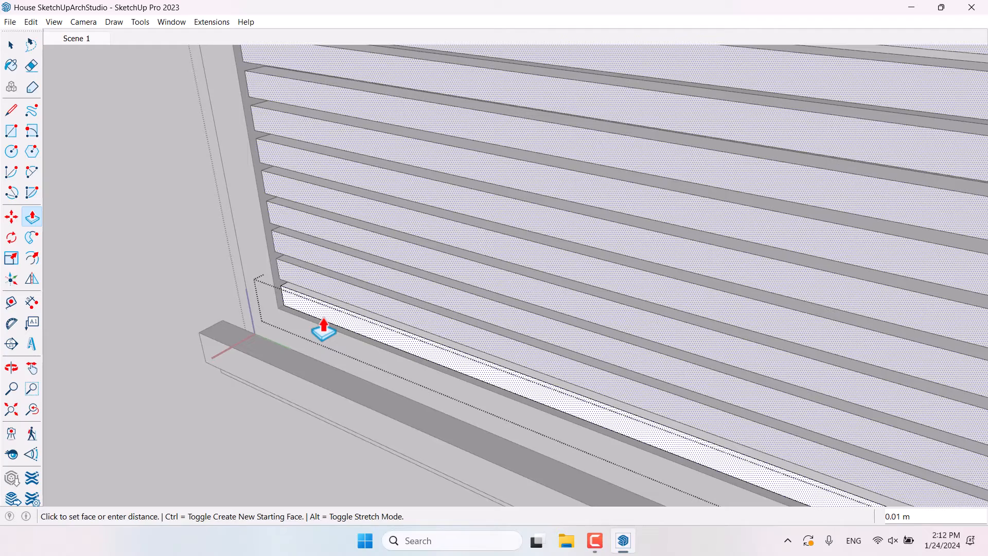
pyautogui.scroll(-6, 324, 329)
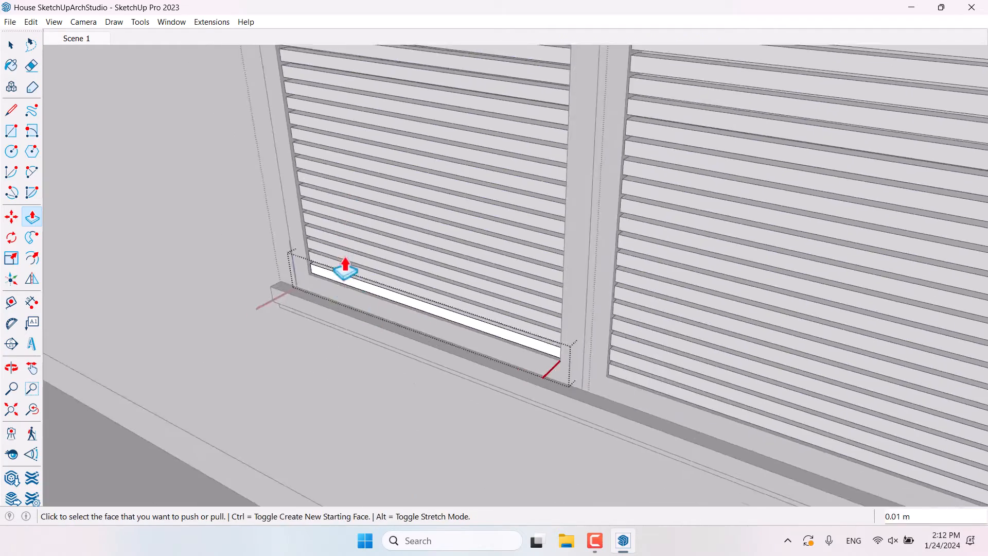
pyautogui.moveTo(361, 260); pyautogui.dragTo(682, 289, button='middle')
pyautogui.scroll(-2, 581, 310)
pyautogui.press('space')
pyautogui.scroll(-4, 579, 310)
pyautogui.click(697, 124)
pyautogui.moveTo(576, 289); pyautogui.dragTo(484, 283, button='middle')
pyautogui.click(437, 134)
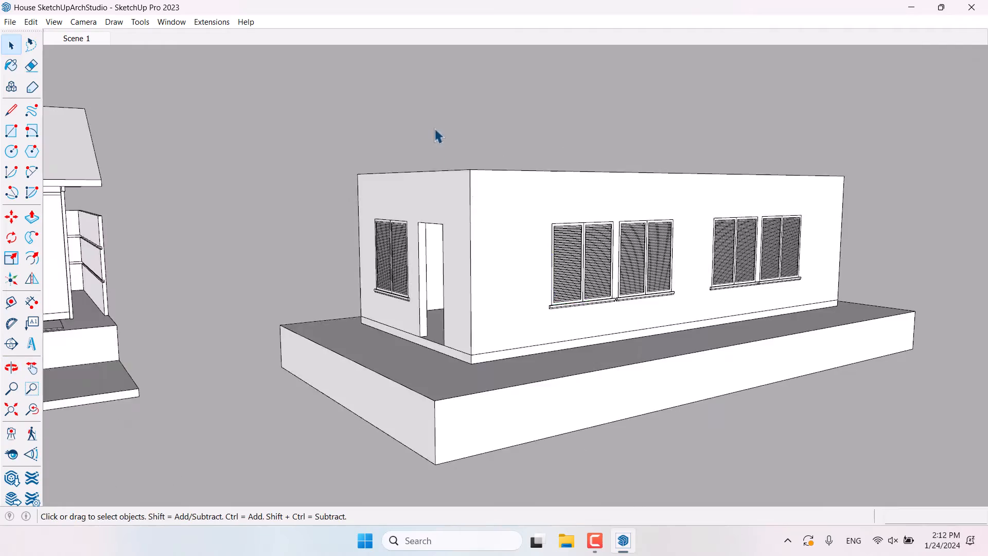
# Explode the complete reference house into its separate parts.
pyautogui.scroll(-4, 512, 240)
pyautogui.moveTo(516, 243); pyautogui.dragTo(536, 260, button='middle')
pyautogui.scroll(6, 536, 261)
pyautogui.moveTo(574, 287); pyautogui.dragTo(379, 316, button='middle')
pyautogui.scroll(-7, 665, 291)
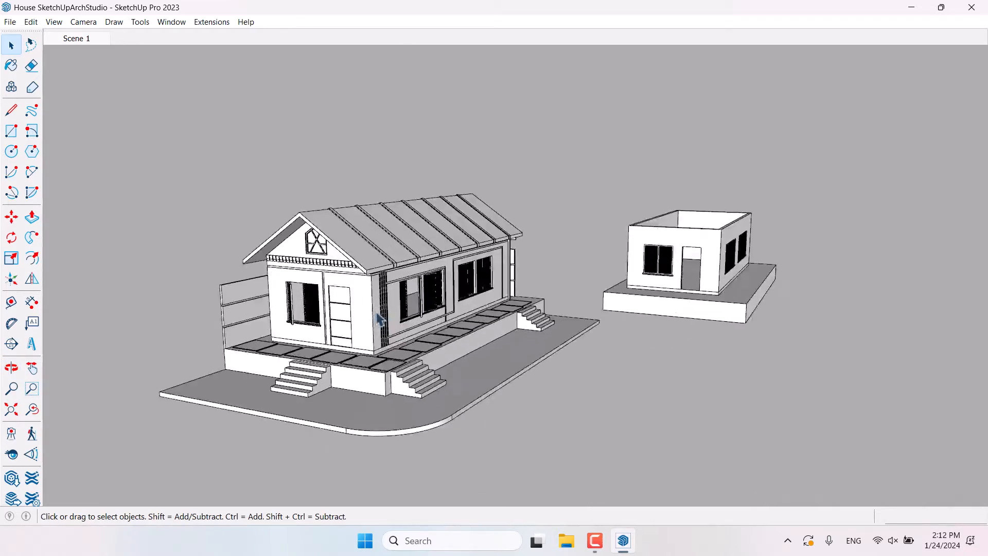
pyautogui.scroll(5, 325, 335)
pyautogui.scroll(-6, 343, 308)
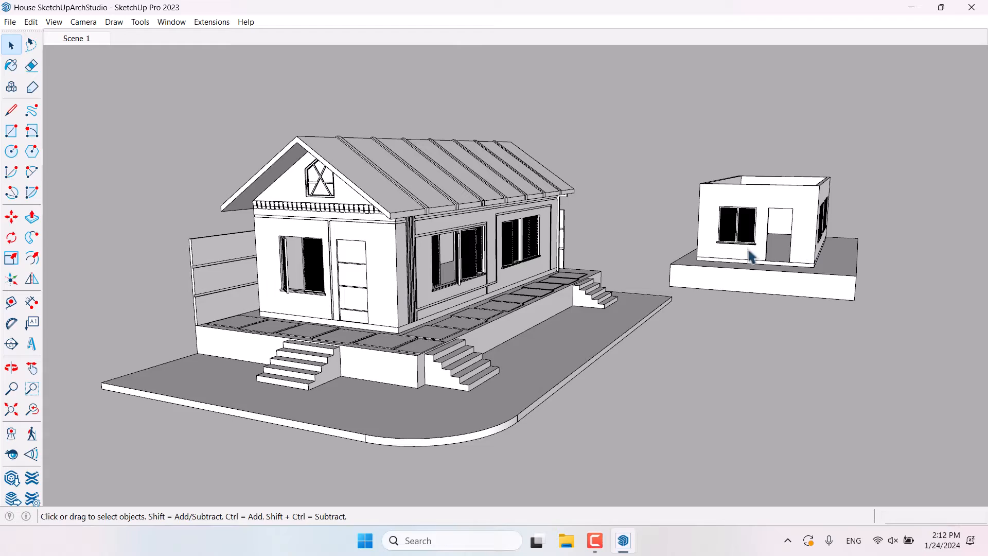
pyautogui.rightClick(400, 291)
pyautogui.click(448, 357)
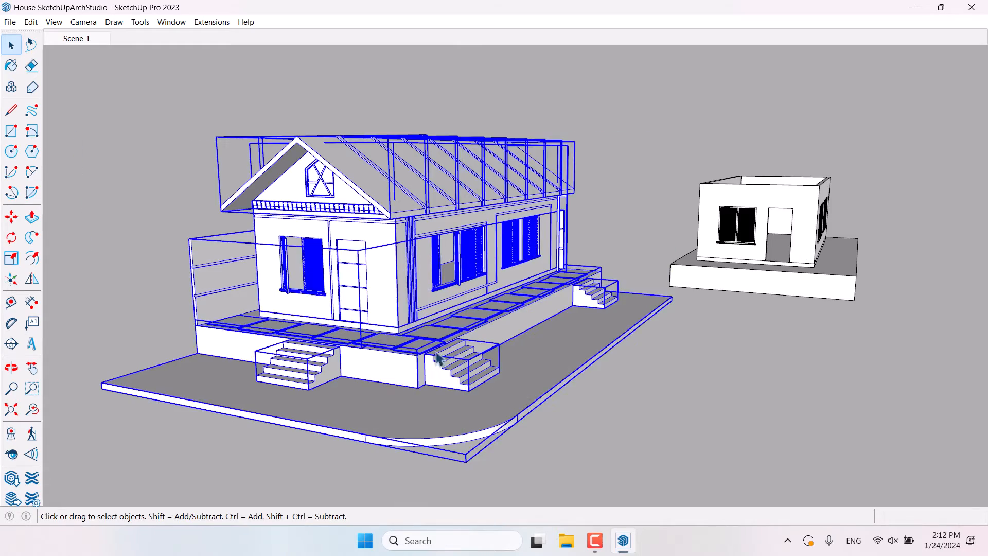
# Copy the reference house's front door by its lower corner to the matching corner of the new house's door opening.
pyautogui.scroll(5, 352, 311)
pyautogui.click(350, 306)
pyautogui.click(11, 220)
pyautogui.moveTo(227, 268); pyautogui.dragTo(625, 453, button='middle')
pyautogui.scroll(3, 629, 460)
pyautogui.scroll(7, 642, 394)
pyautogui.press('ctrl')
pyautogui.click(643, 343)
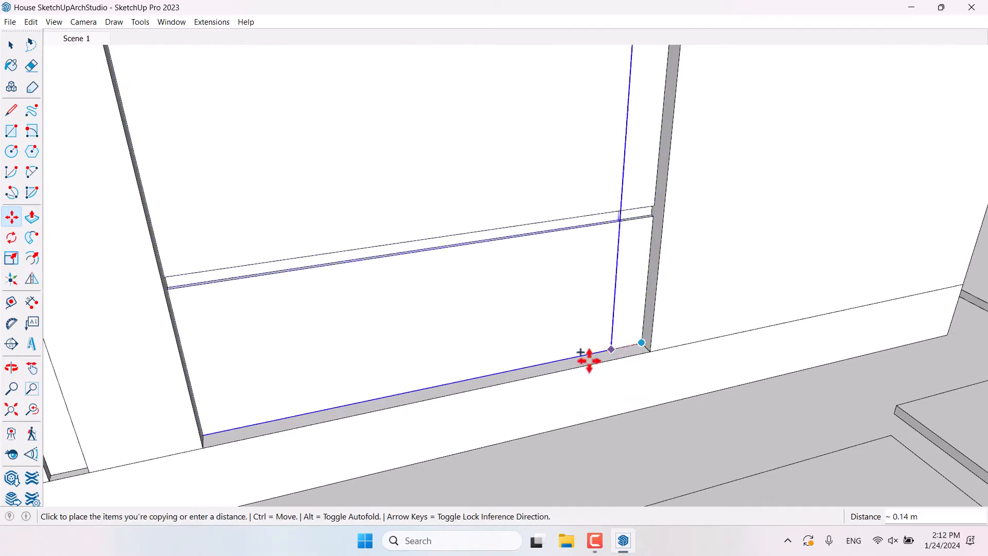
pyautogui.scroll(-3, 412, 414)
pyautogui.scroll(-10, 410, 415)
pyautogui.scroll(5, 505, 185)
pyautogui.scroll(4, 567, 211)
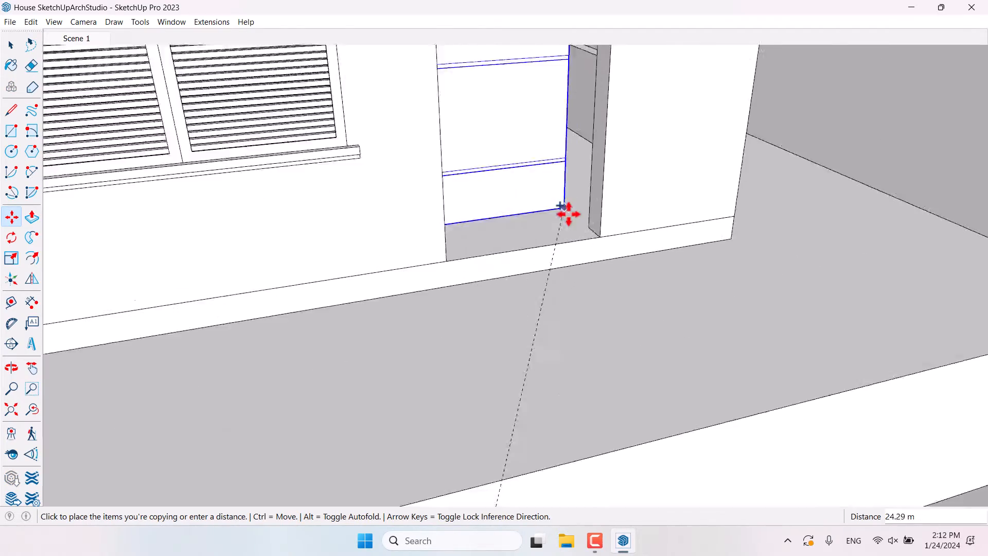
pyautogui.scroll(3, 611, 245)
pyautogui.click(611, 245)
pyautogui.scroll(-3, 257, 324)
pyautogui.moveTo(221, 333); pyautogui.dragTo(765, 516, button='middle')
pyautogui.scroll(4, 721, 236)
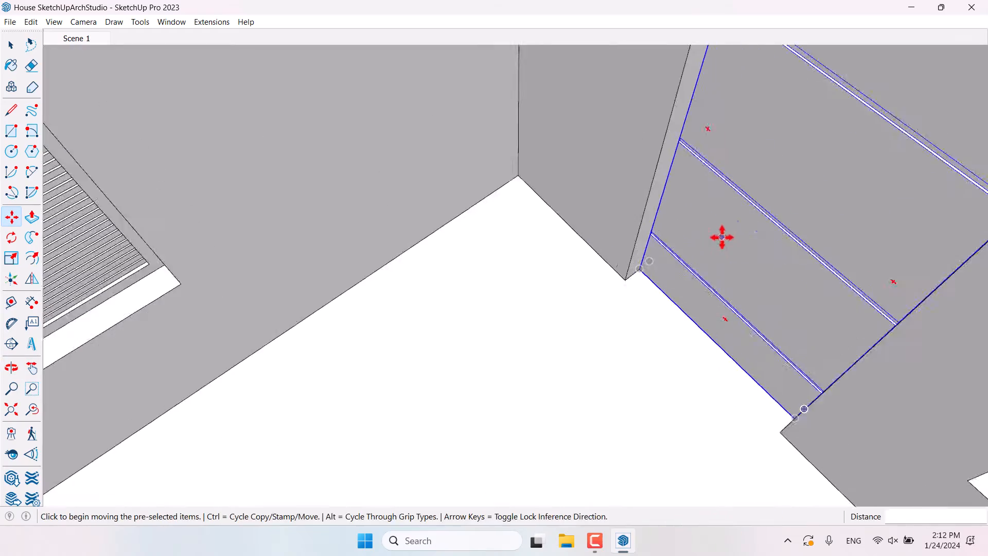
# Move the selected door 0.06 m through the wall thickness from the lower corner of its opening.
pyautogui.scroll(2, 679, 270)
pyautogui.click(621, 282)
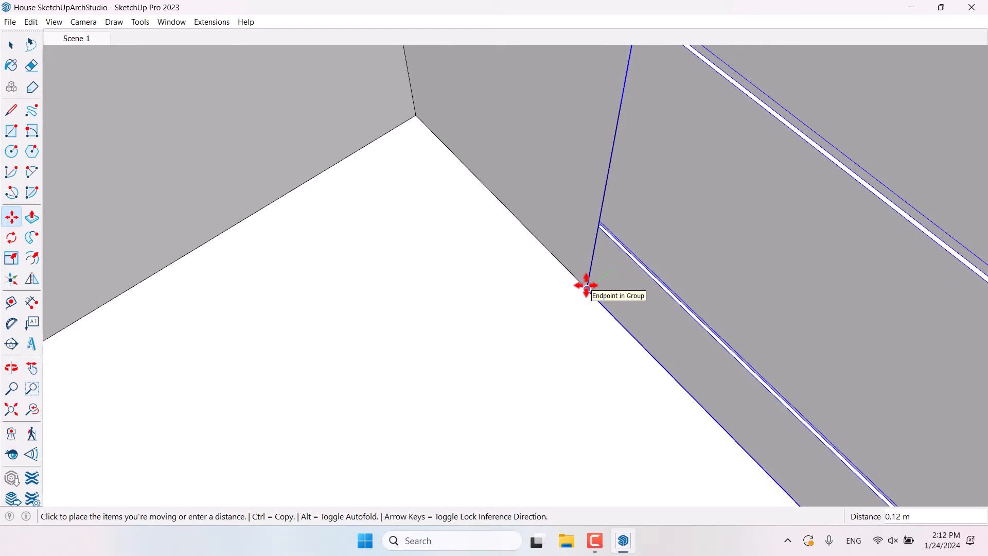
pyautogui.write('0.0')
pyautogui.press('Return')
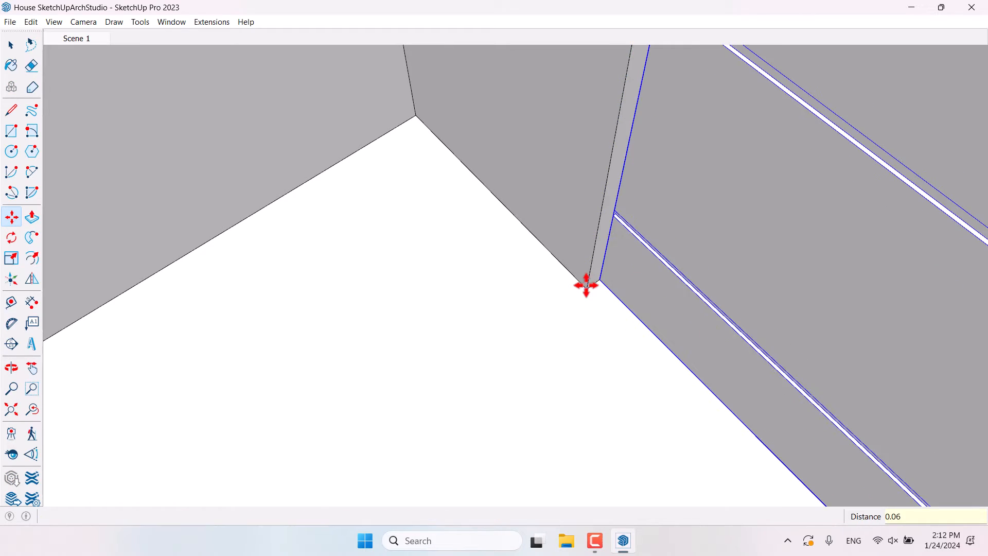
pyautogui.scroll(-5, 549, 362)
pyautogui.moveTo(552, 393); pyautogui.dragTo(22, 122, button='middle')
pyautogui.scroll(-5, 597, 228)
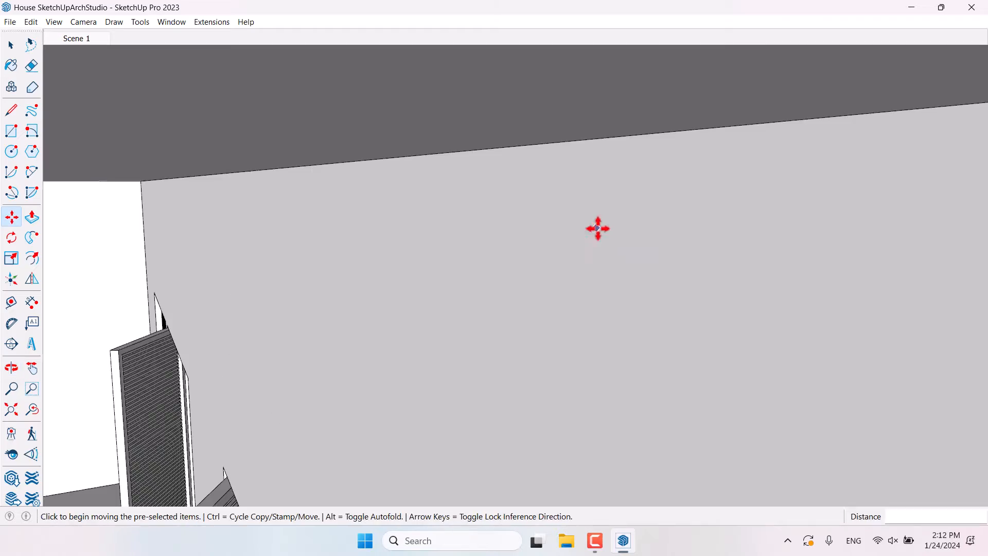
pyautogui.press('space')
# Examine the finished reference house beside the house being modelled, focusing on its steps, door and windows.
pyautogui.scroll(-5, 312, 306)
pyautogui.moveTo(313, 306); pyautogui.dragTo(6, 278, button='middle')
pyautogui.scroll(-4, 439, 201)
pyautogui.scroll(-5, 439, 205)
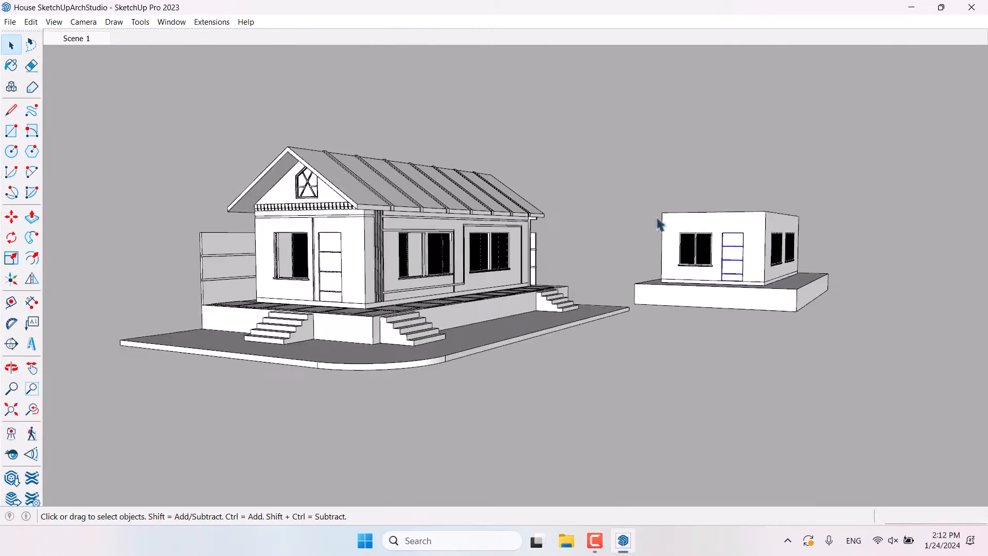
pyautogui.moveTo(658, 221); pyautogui.dragTo(764, 333, button='middle')
pyautogui.scroll(-4, 647, 277)
pyautogui.moveTo(690, 275); pyautogui.dragTo(647, 306, button='middle')
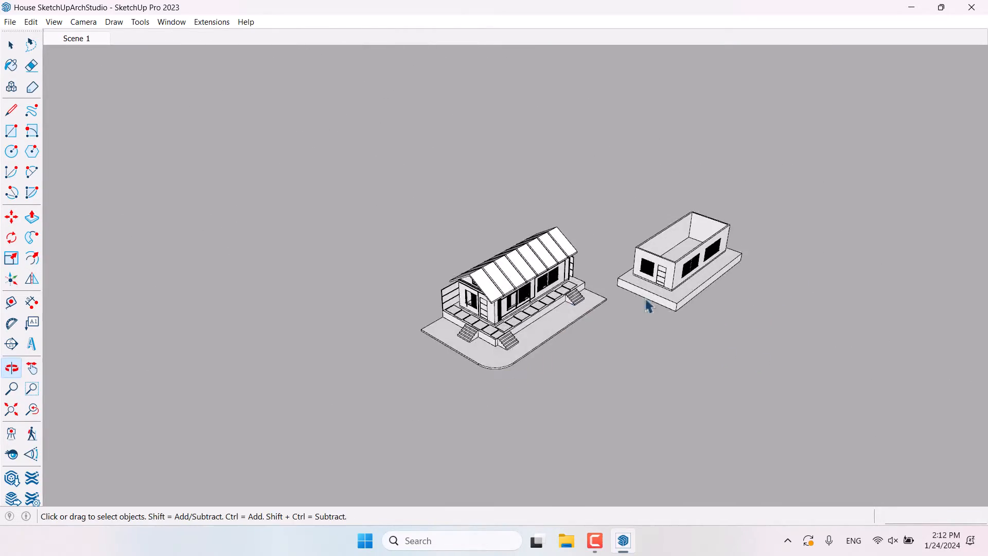
pyautogui.scroll(4, 708, 285)
pyautogui.hotkey('ctrl', 'a')
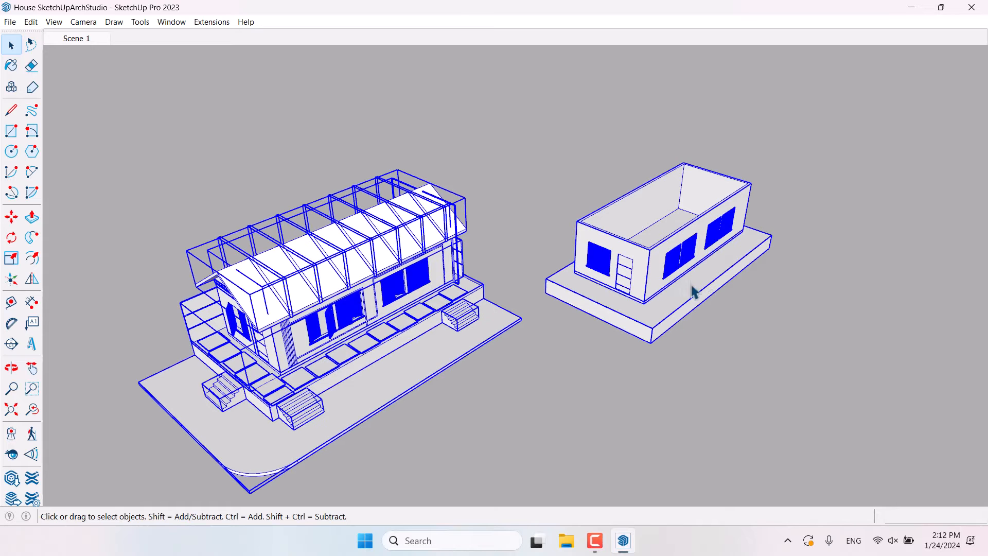
pyautogui.click(595, 540)
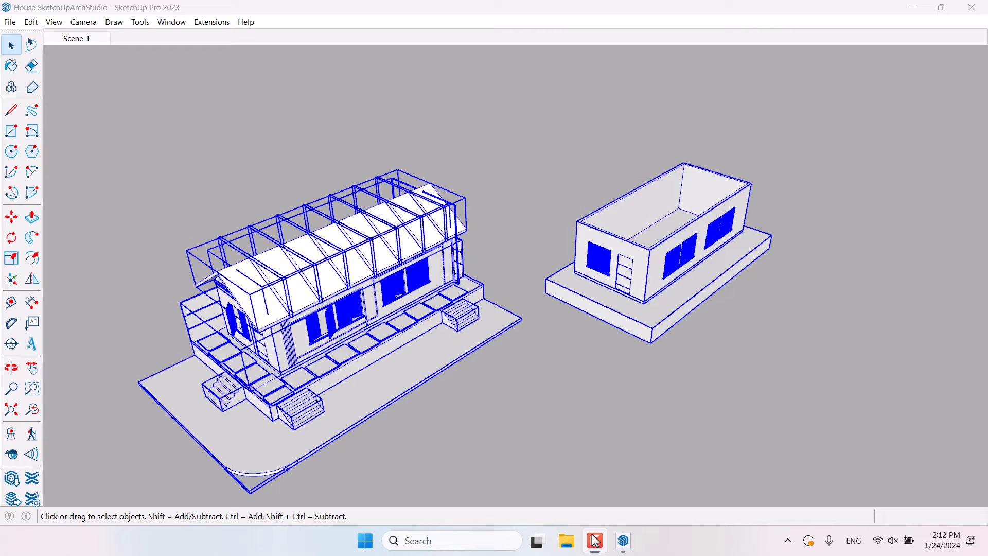
pyautogui.click(722, 425)
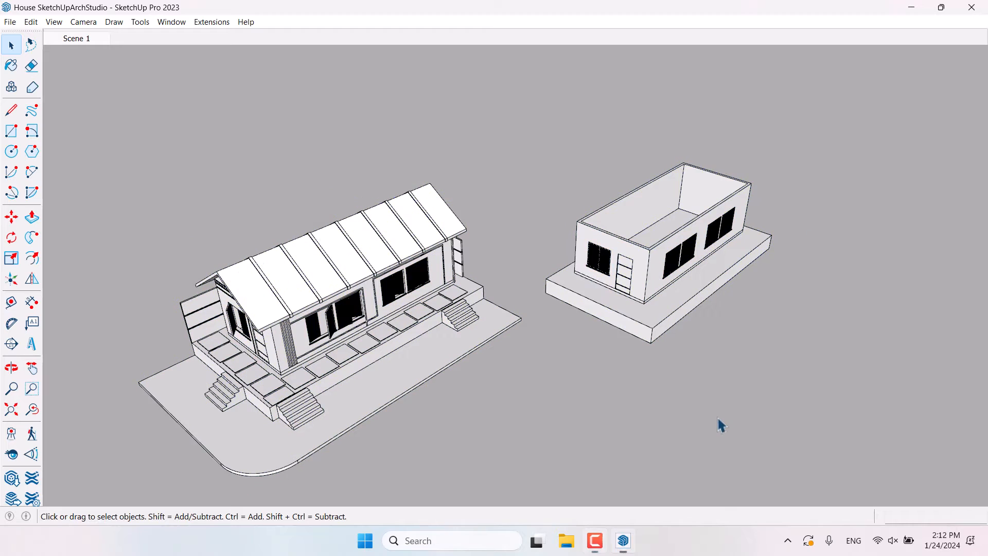
pyautogui.moveTo(720, 425); pyautogui.dragTo(723, 284, button='middle')
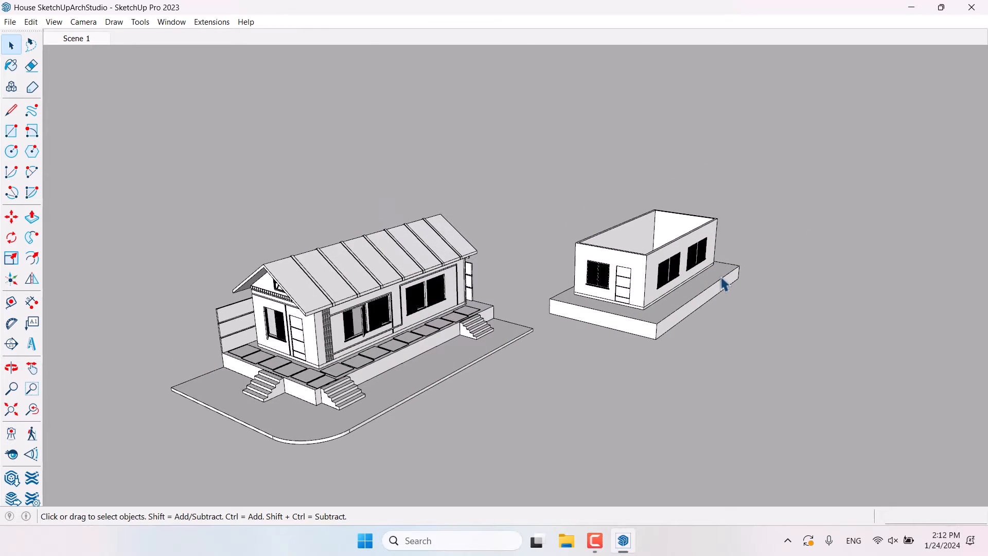
pyautogui.scroll(4, 334, 373)
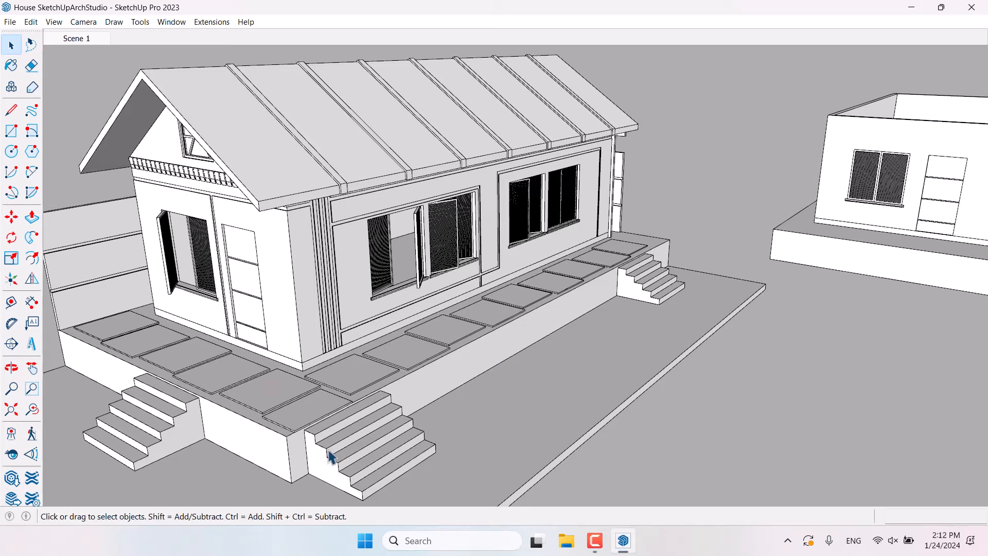
pyautogui.scroll(-3, 194, 394)
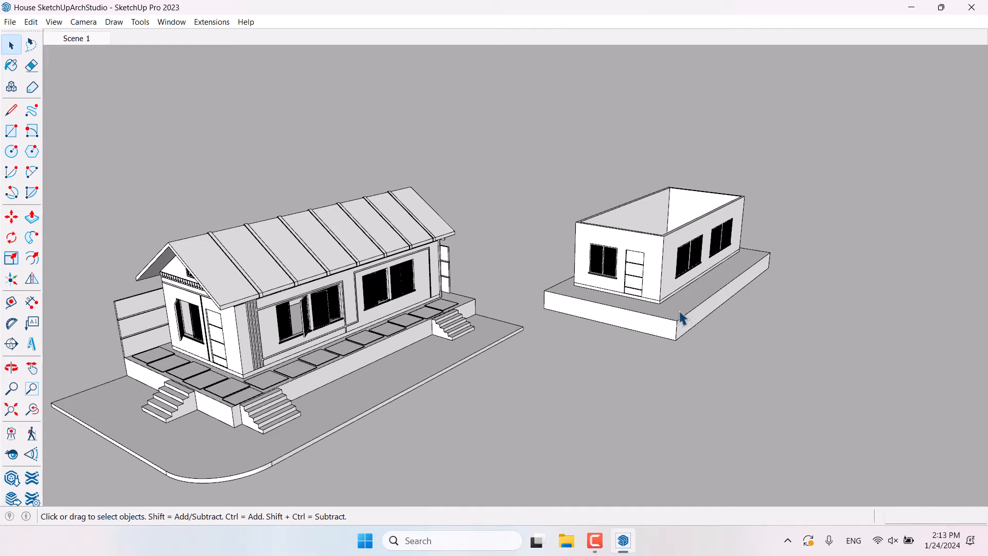
# Draw a rectangle 2.4 m wide and 1.2 m high on the platform's front face, in front of the door.
pyautogui.scroll(5, 680, 318)
pyautogui.press('r')
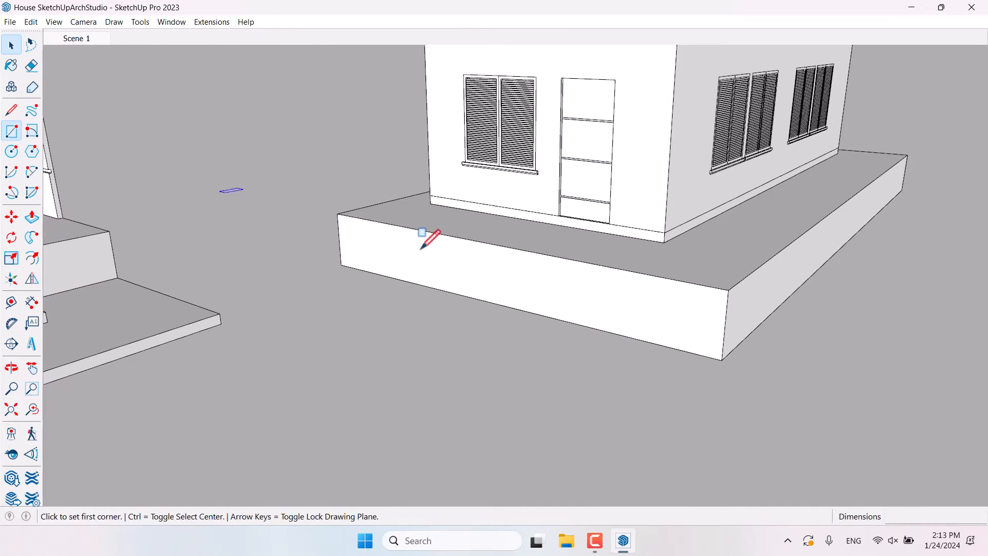
pyautogui.scroll(2, 421, 249)
pyautogui.click(495, 238)
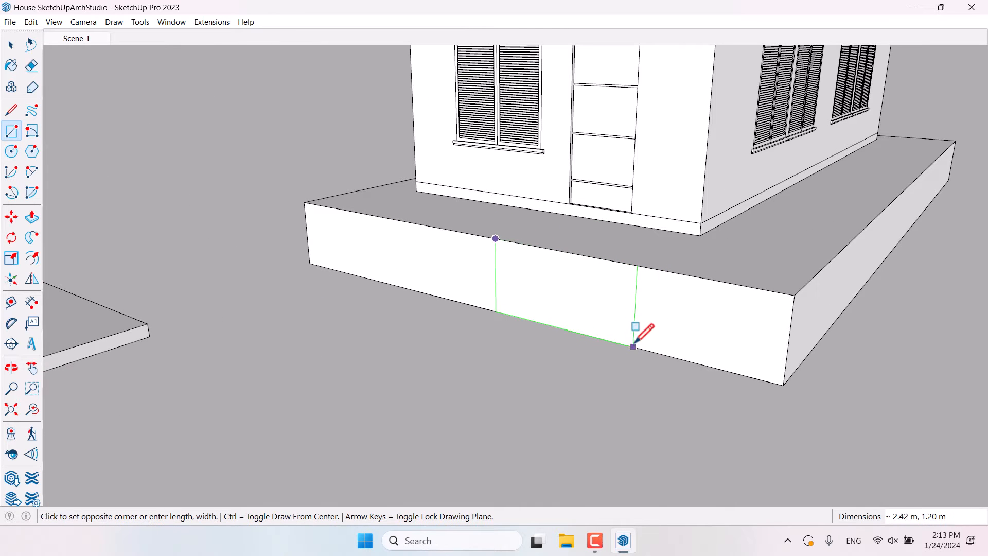
pyautogui.write('2.4, 1')
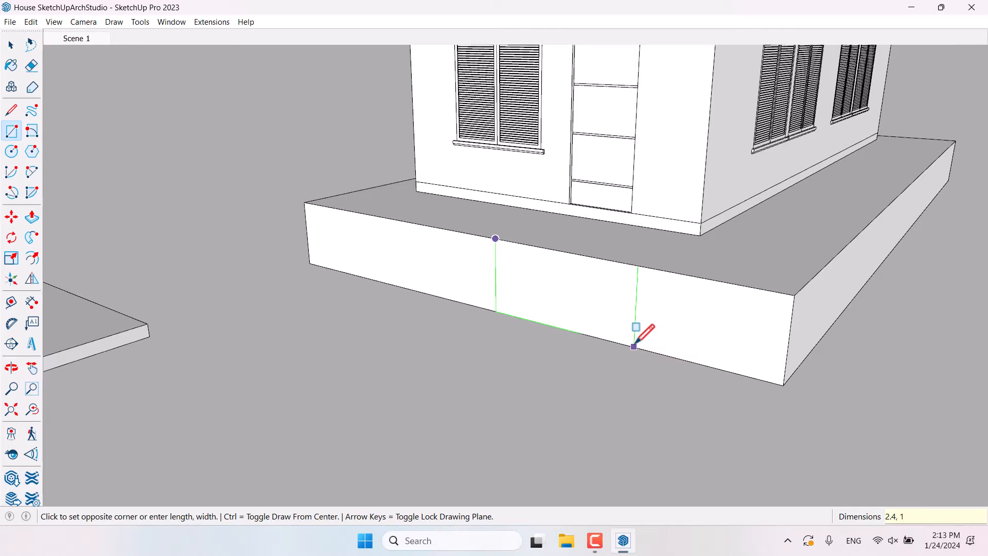
pyautogui.press('Return')
pyautogui.press('space')
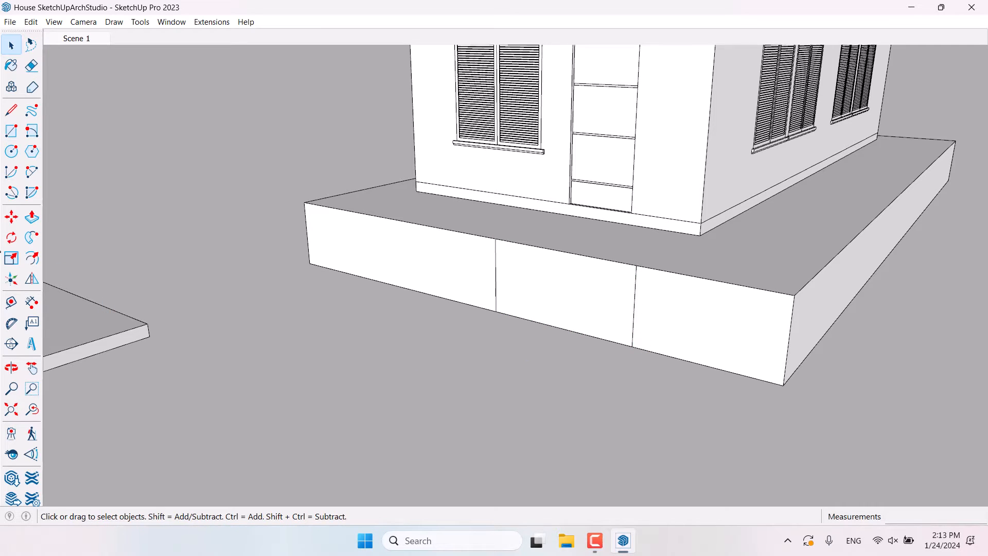
# Extrude the rectangle outward from the platform with Push/Pull to form the stair block.
pyautogui.click(32, 220)
pyautogui.click(612, 316)
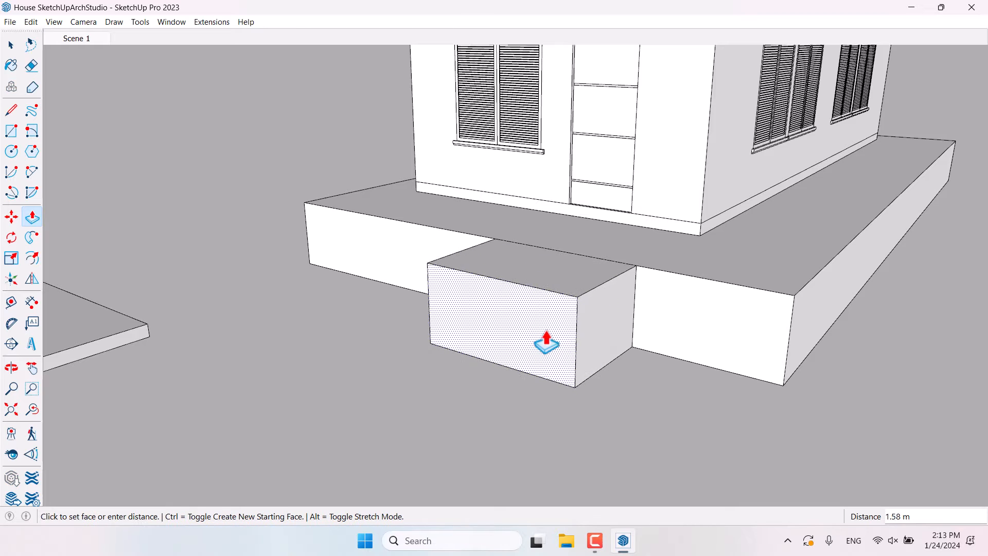
pyautogui.press('Return')
pyautogui.moveTo(590, 367); pyautogui.dragTo(544, 377, button='middle')
pyautogui.scroll(3, 466, 337)
pyautogui.press('space')
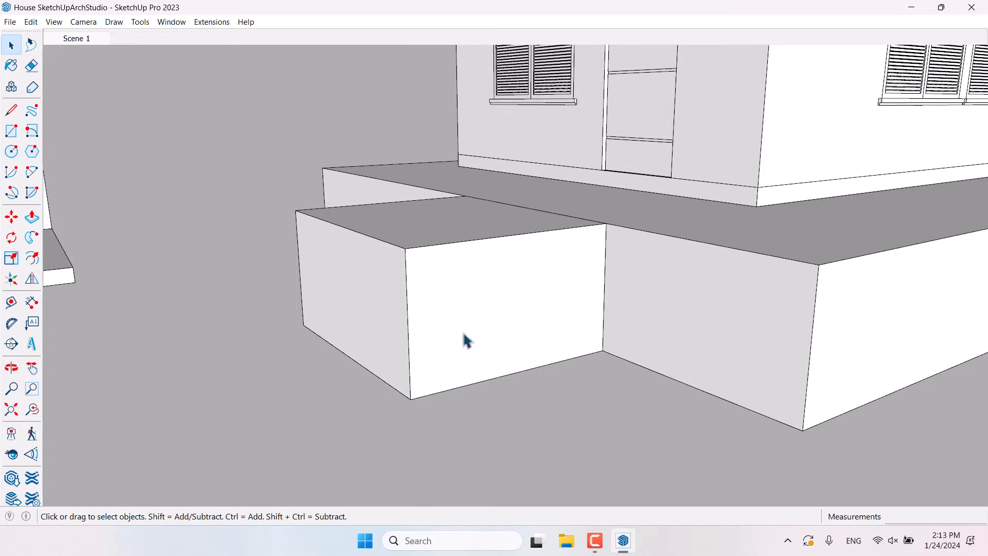
# Place a guide 0.2 m above the bottom edge of the stair block's side face.
pyautogui.click(11, 304)
pyautogui.click(480, 380)
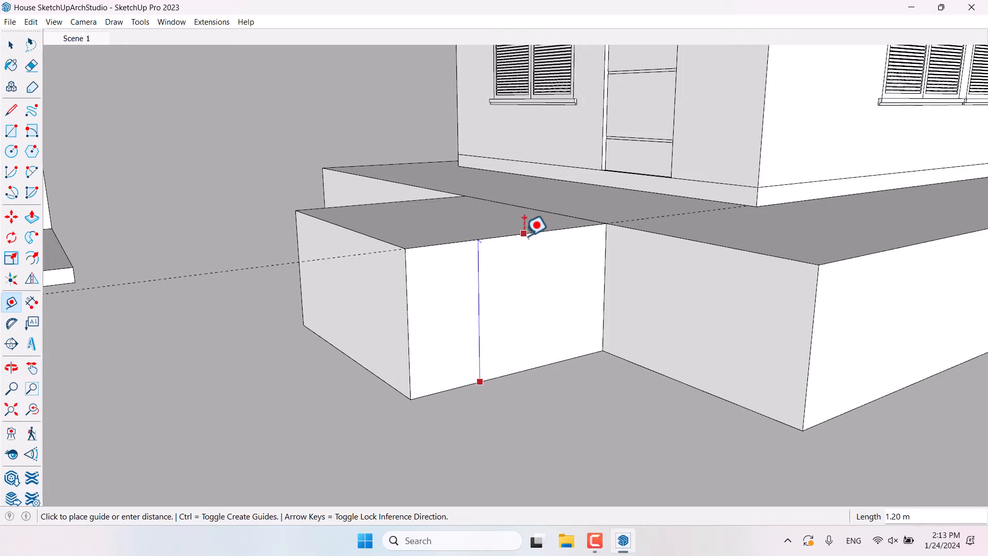
pyautogui.write('2')
pyautogui.press('Return')
pyautogui.press('space')
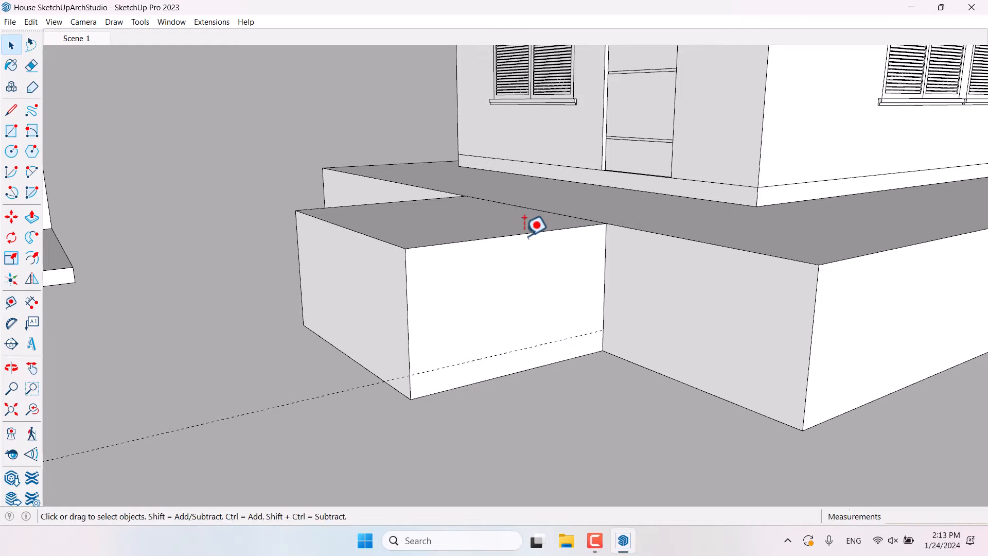
# Draw one step profile on the block's side from the guide: a 0.3 m tread line and a 0.2 m vertical riser line.
pyautogui.click(11, 109)
pyautogui.scroll(1, 408, 369)
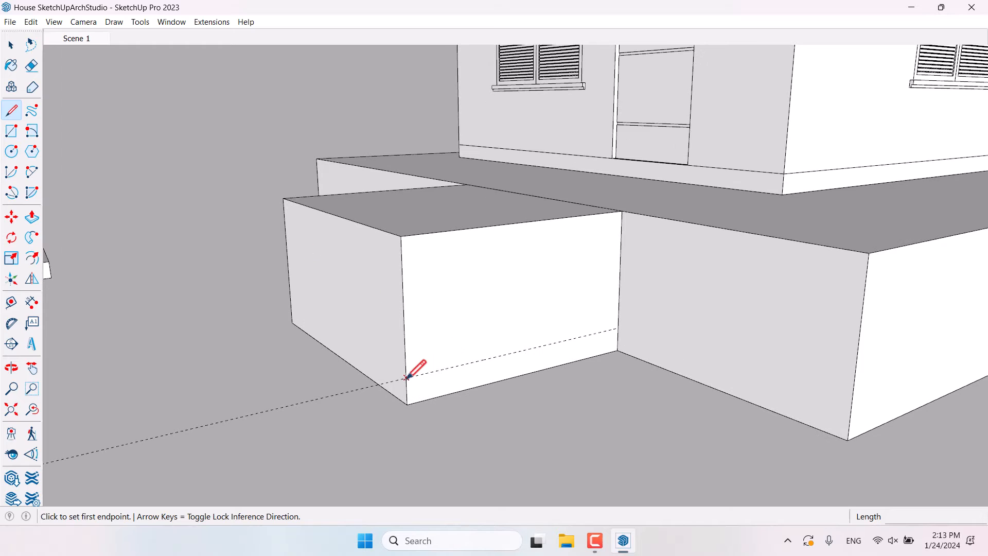
pyautogui.click(407, 377)
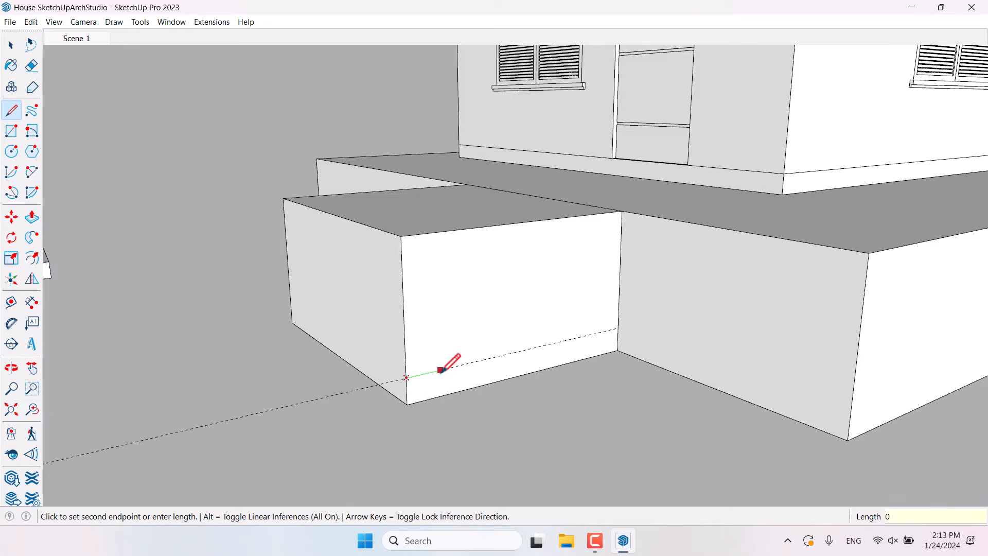
pyautogui.write('0.3')
pyautogui.press('Return')
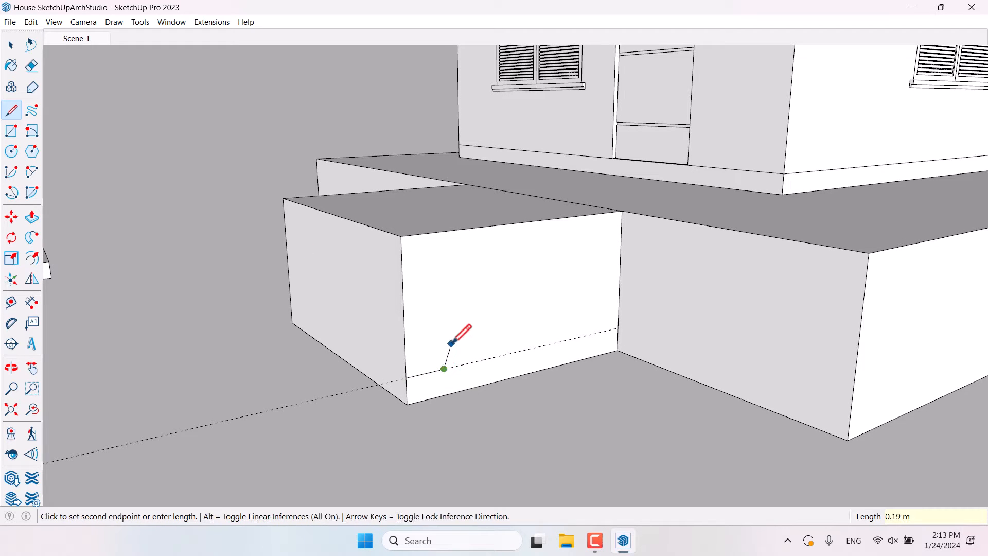
pyautogui.press('Return')
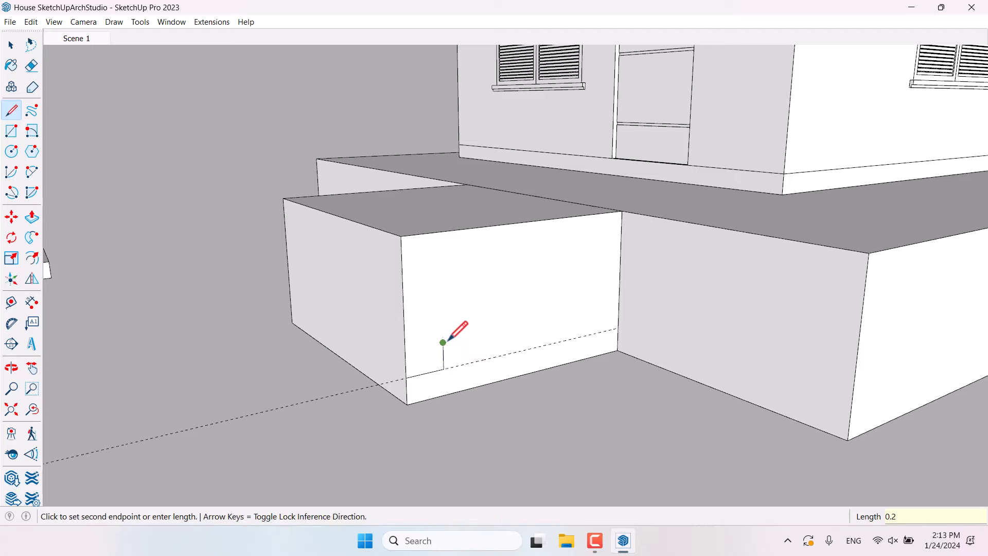
# Copy the tread and riser lines diagonally upward from end to end, repeating the copy 4x to complete the stair profile.
pyautogui.press('space')
pyautogui.keyDown('ctrl'); pyautogui.click(441, 369); pyautogui.keyUp('ctrl')
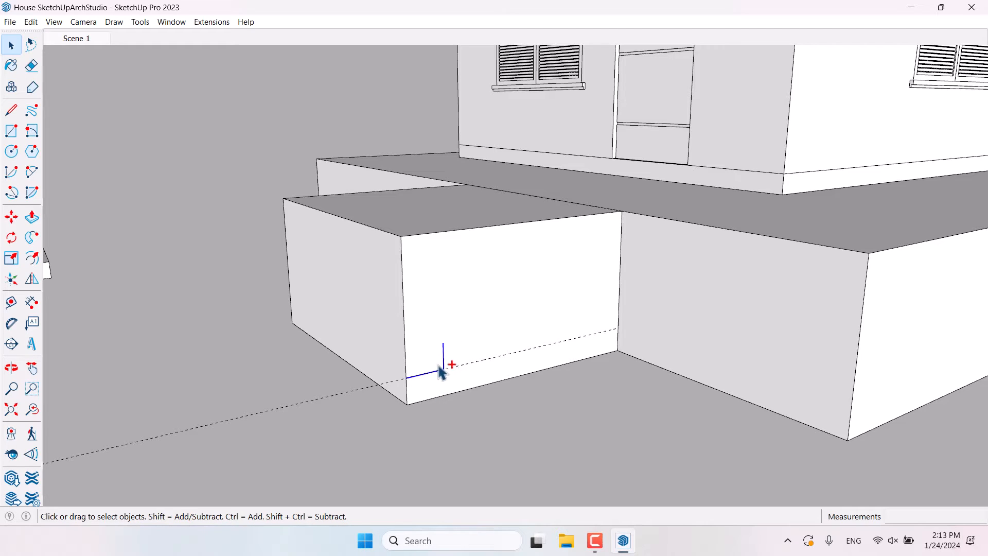
pyautogui.click(11, 217)
pyautogui.press('ctrl')
pyautogui.click(406, 378)
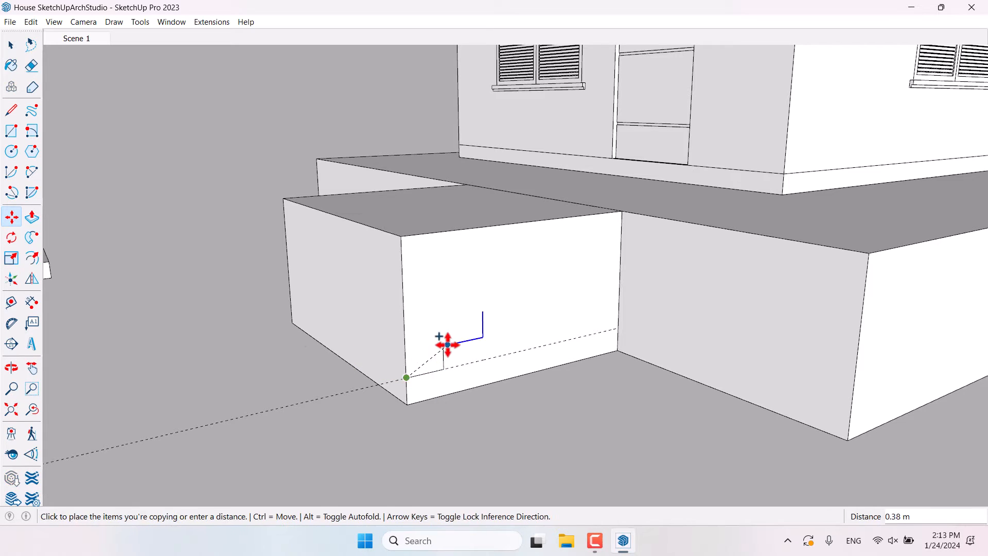
pyautogui.press('Escape')
pyautogui.scroll(-3, 474, 461)
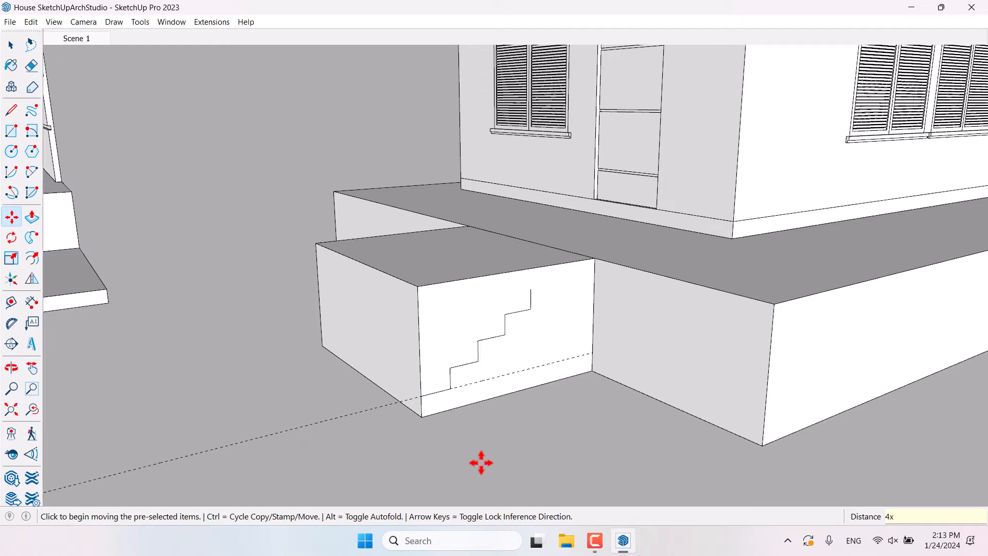
pyautogui.press('space')
# Push the face above the stair profile through the block's full 2.4 m width to carve out the steps.
pyautogui.click(31, 217)
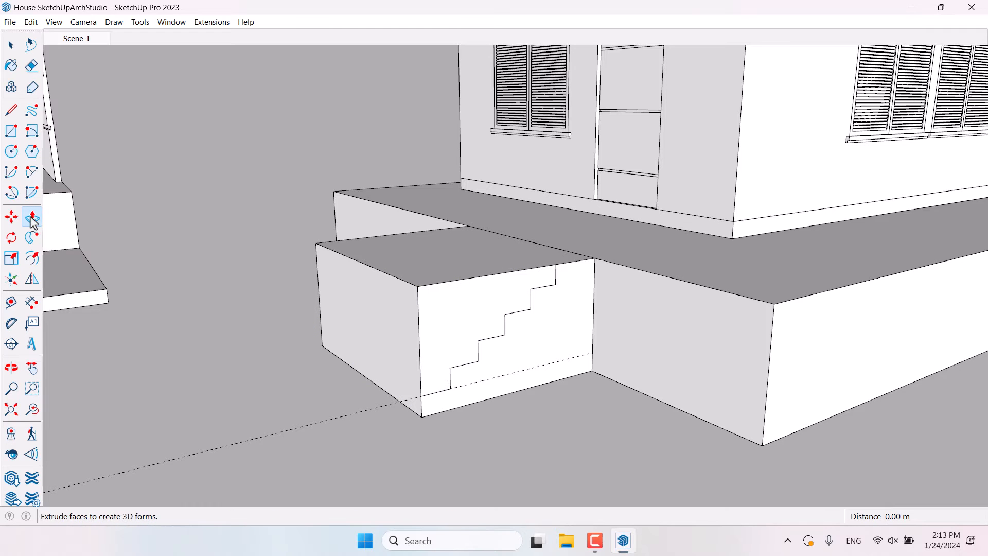
pyautogui.click(488, 287)
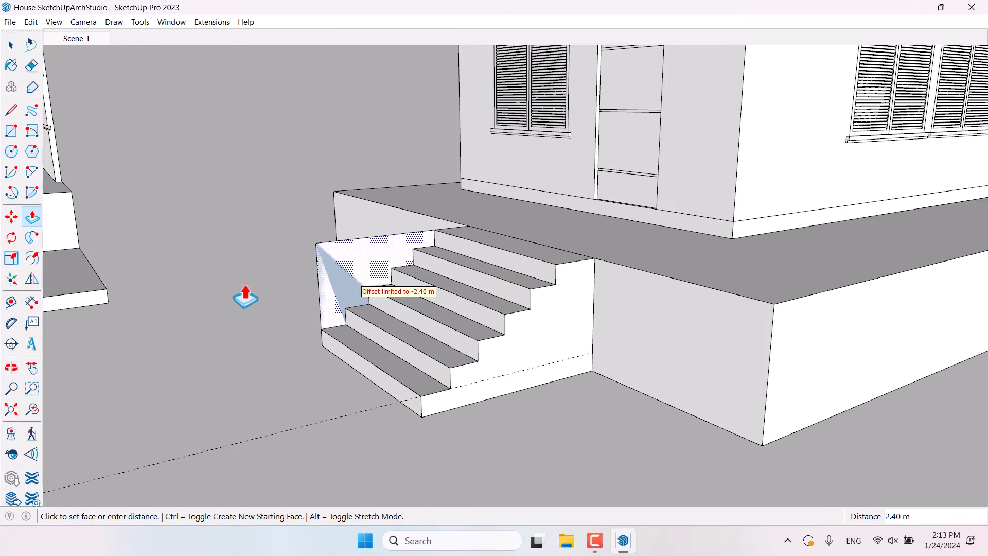
pyautogui.click(245, 296)
pyautogui.scroll(-5, 249, 290)
pyautogui.moveTo(249, 291); pyautogui.dragTo(461, 381, button='middle')
# Delete the guide line and make the whole staircase a group.
pyautogui.press('space')
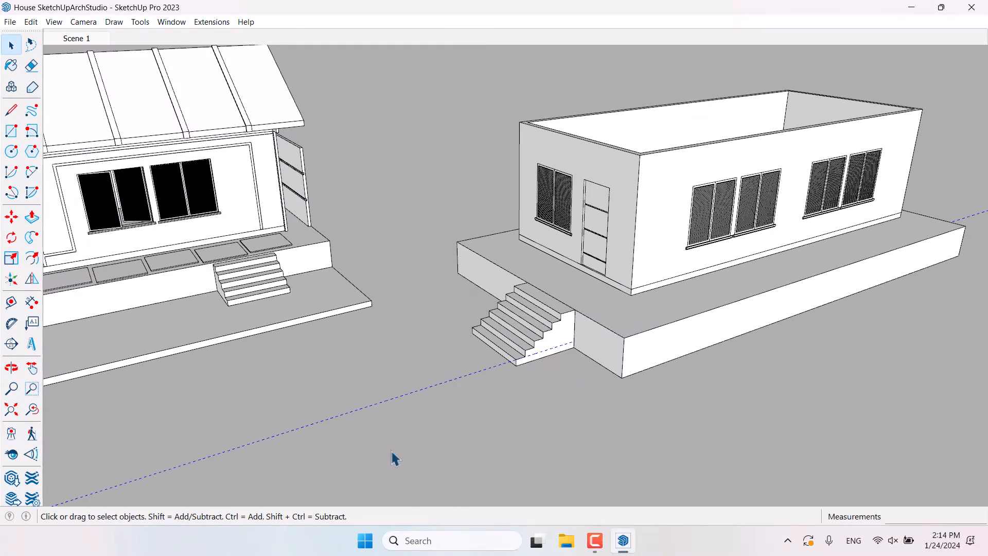
pyautogui.moveTo(395, 458); pyautogui.dragTo(617, 347, button='middle')
pyautogui.scroll(3, 618, 346)
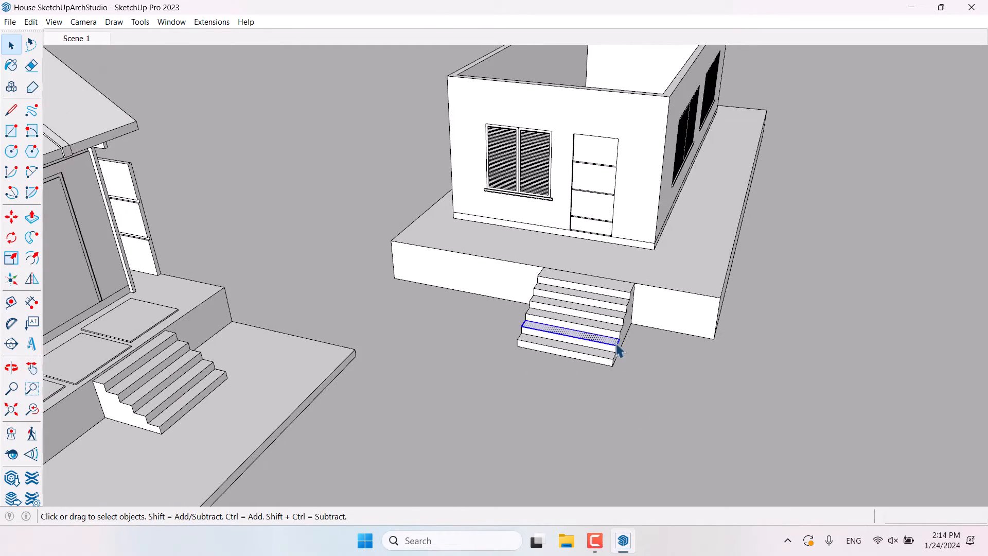
pyautogui.click(617, 347)
pyautogui.rightClick(617, 348)
pyautogui.click(659, 216)
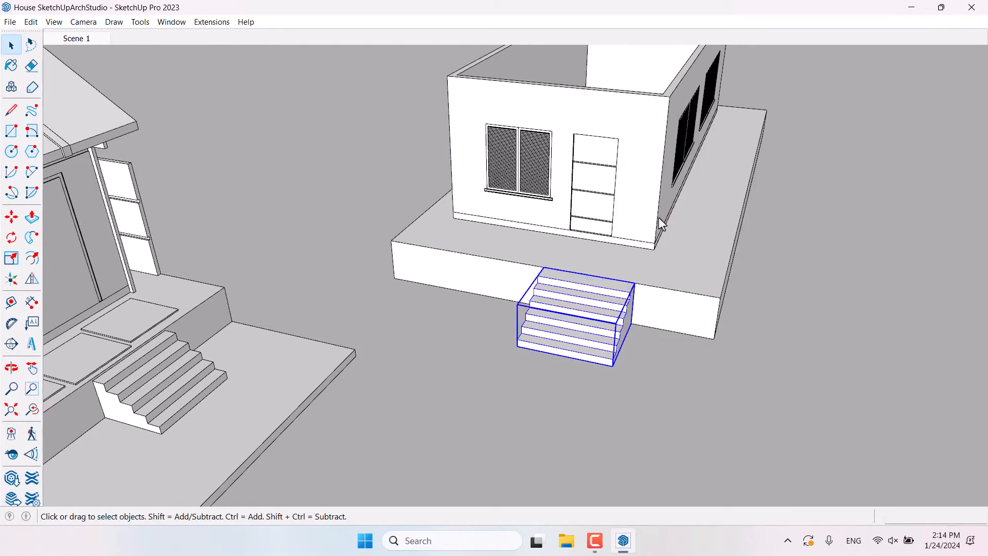
# Move the staircase group along the platform so its upper back corner meets the platform's left front corner.
pyautogui.scroll(2, 659, 217)
pyautogui.click(11, 216)
pyautogui.scroll(2, 476, 280)
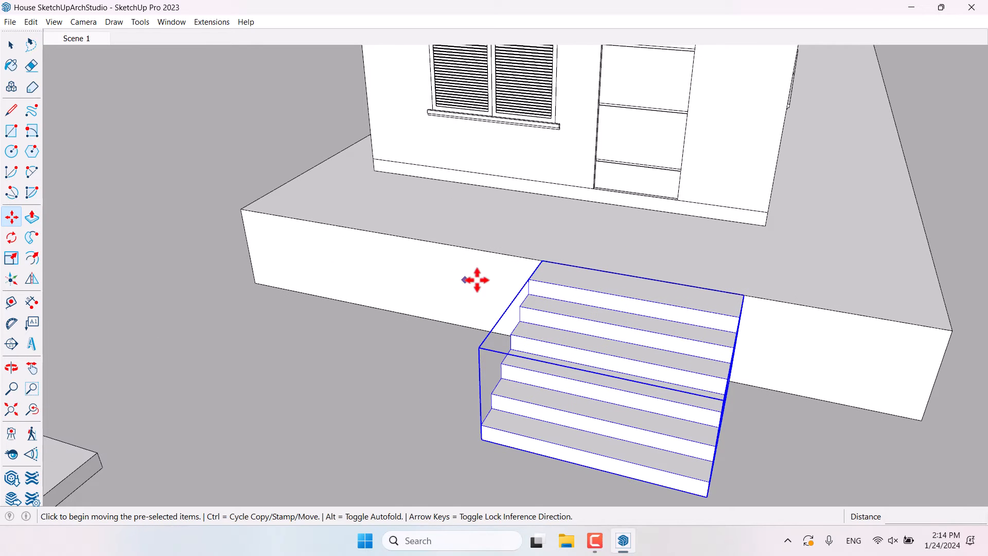
pyautogui.click(542, 261)
pyautogui.click(242, 211)
# Move the staircase 4.2 m along the red axis toward the door side of the platform.
pyautogui.scroll(-4, 327, 249)
pyautogui.moveTo(340, 262); pyautogui.dragTo(455, 320, button='middle')
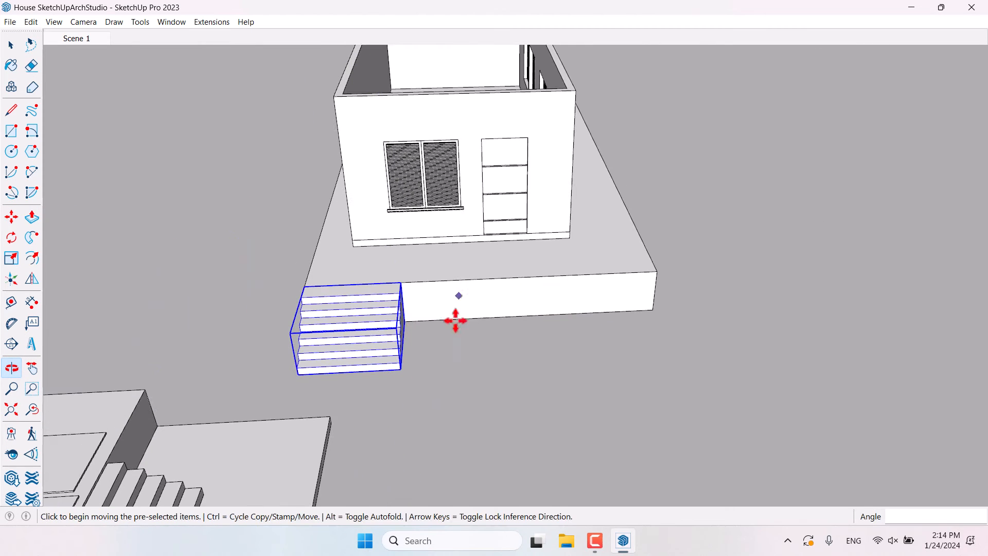
pyautogui.click(360, 389)
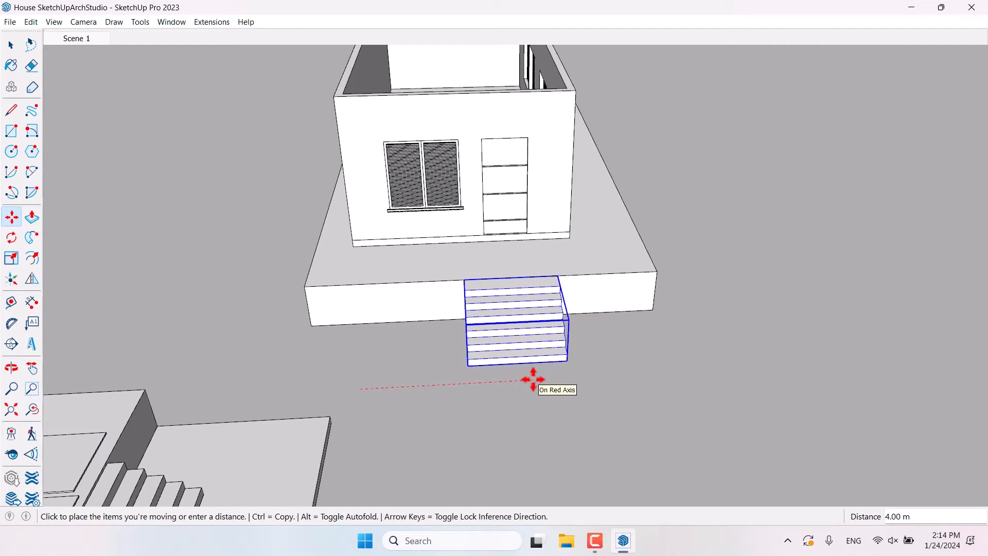
pyautogui.write('4.2')
pyautogui.press('Return')
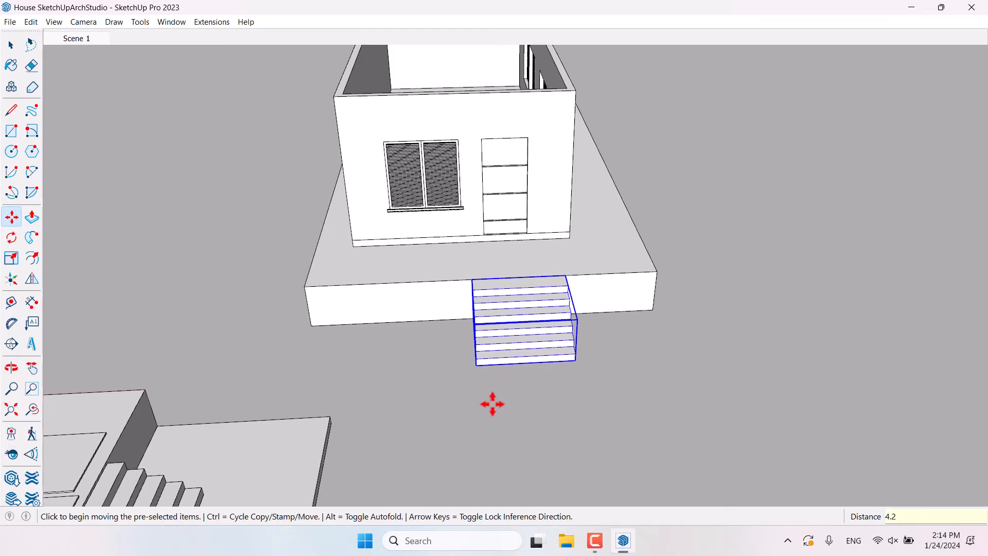
# Rotate a copy of the staircase 90° so that it faces out from the platform's long side.
pyautogui.moveTo(492, 401); pyautogui.dragTo(333, 408, button='middle')
pyautogui.click(12, 241)
pyautogui.scroll(5, 463, 249)
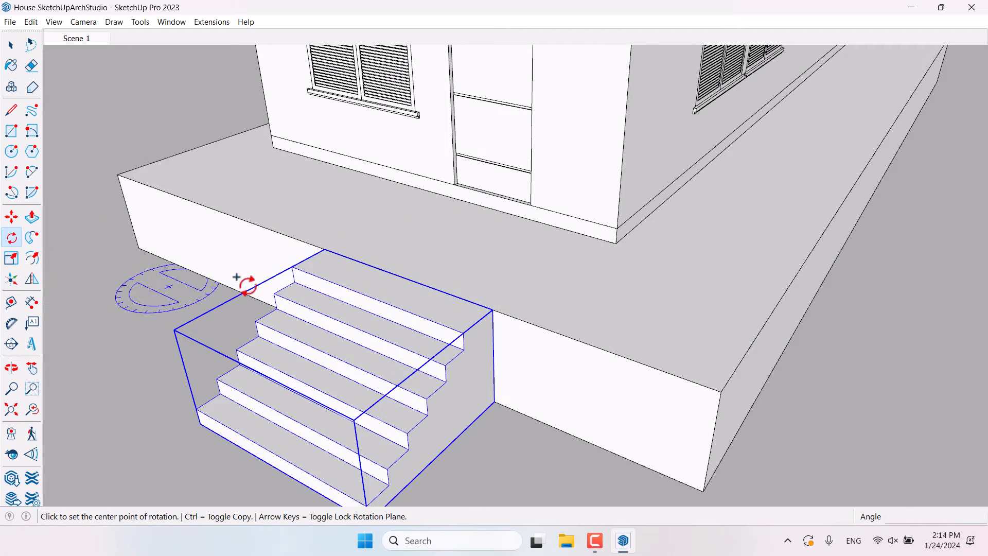
pyautogui.click(509, 286)
pyautogui.press('ctrl')
pyautogui.click(591, 313)
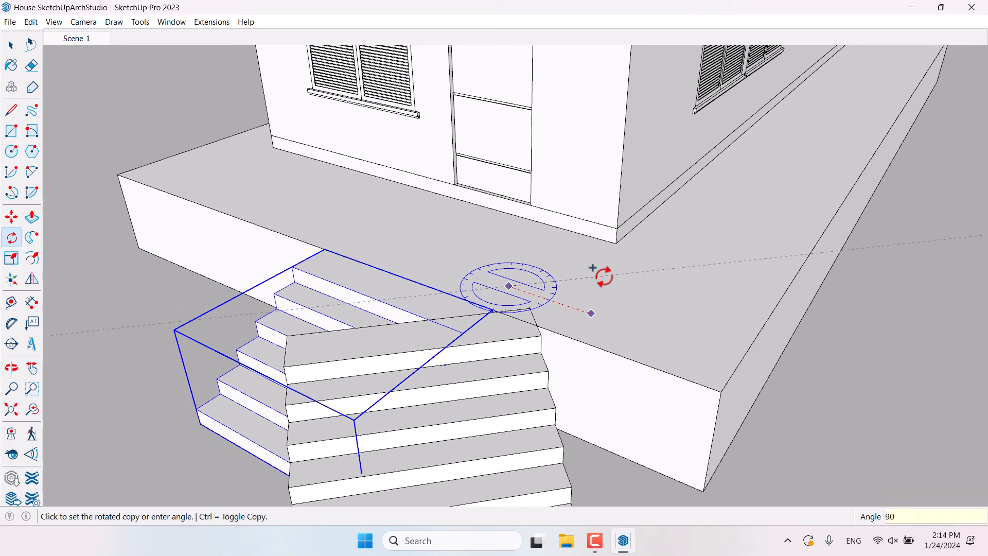
pyautogui.write('90')
pyautogui.press('Return')
# Move the rotated staircase copy so its upper back corner meets the platform's corner beside the door side.
pyautogui.click(11, 216)
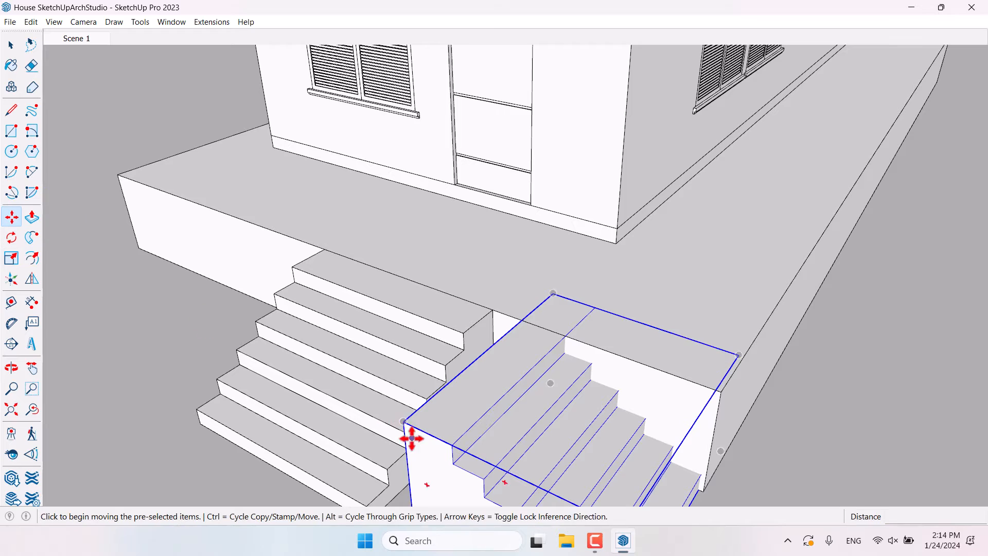
pyautogui.click(405, 423)
pyautogui.click(714, 386)
pyautogui.scroll(-10, 585, 327)
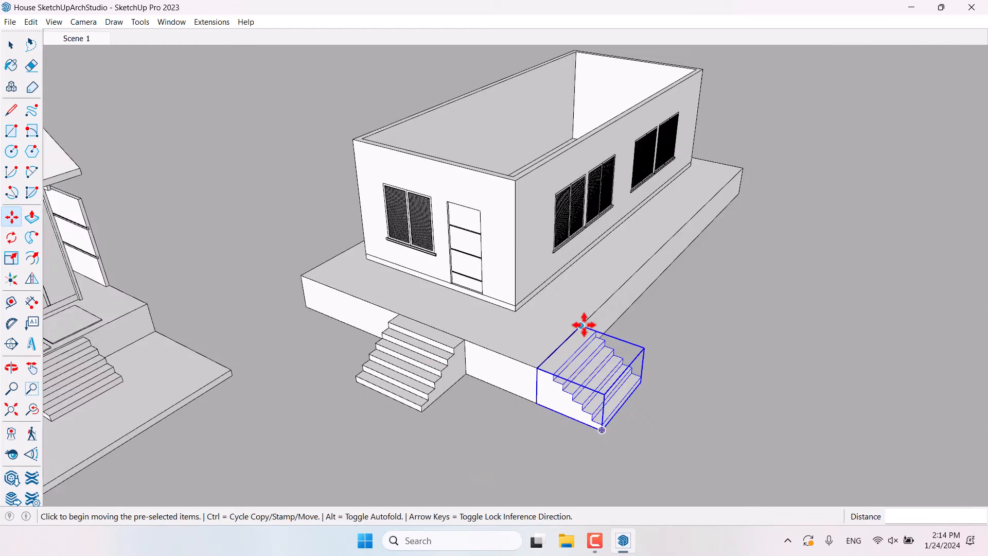
# Move the rotated staircase 0.4 m along the green axis, away from the platform's corner.
pyautogui.moveTo(585, 326); pyautogui.dragTo(358, 406, button='middle')
pyautogui.click(355, 406)
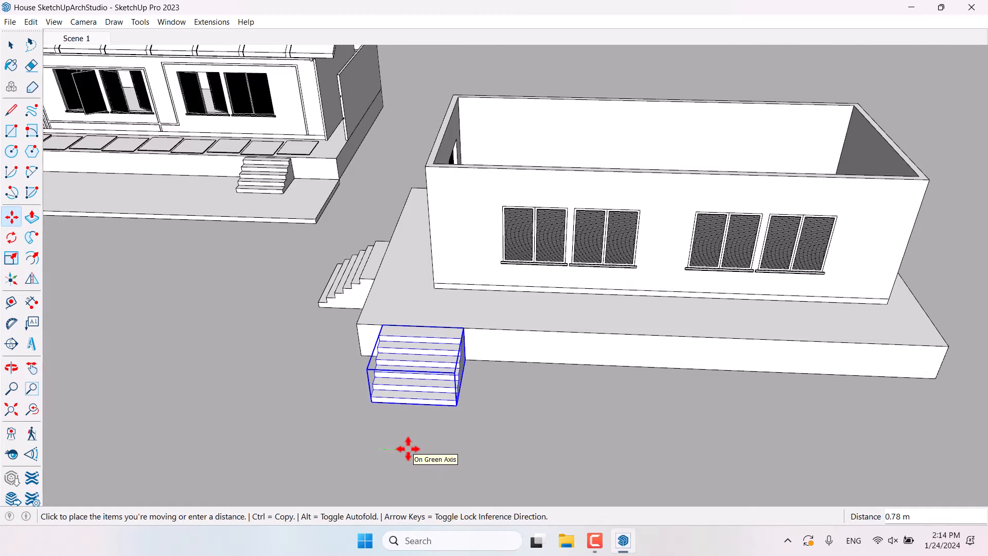
pyautogui.press('Escape')
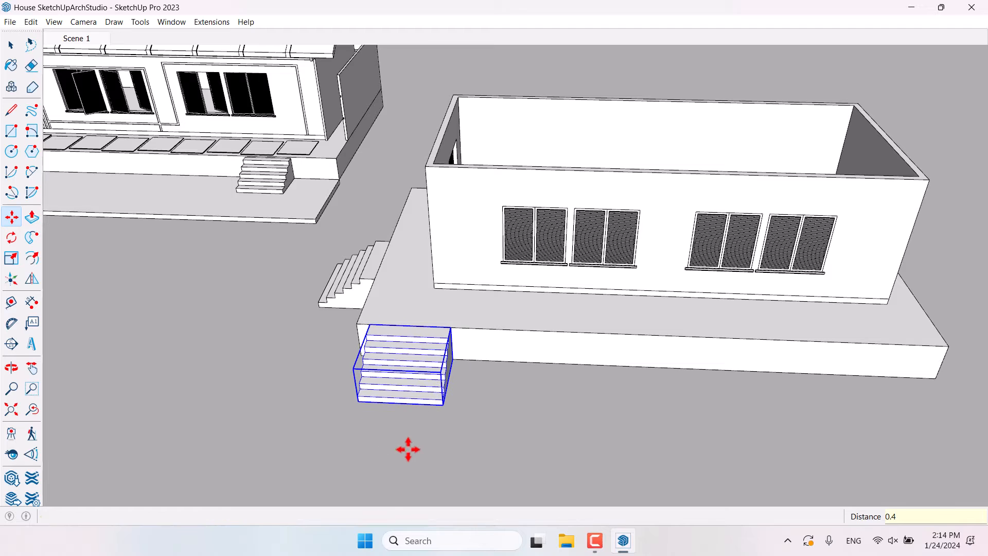
# Copy the rotated staircase 11 m along the platform's long side.
pyautogui.press('ctrl')
pyautogui.click(410, 326)
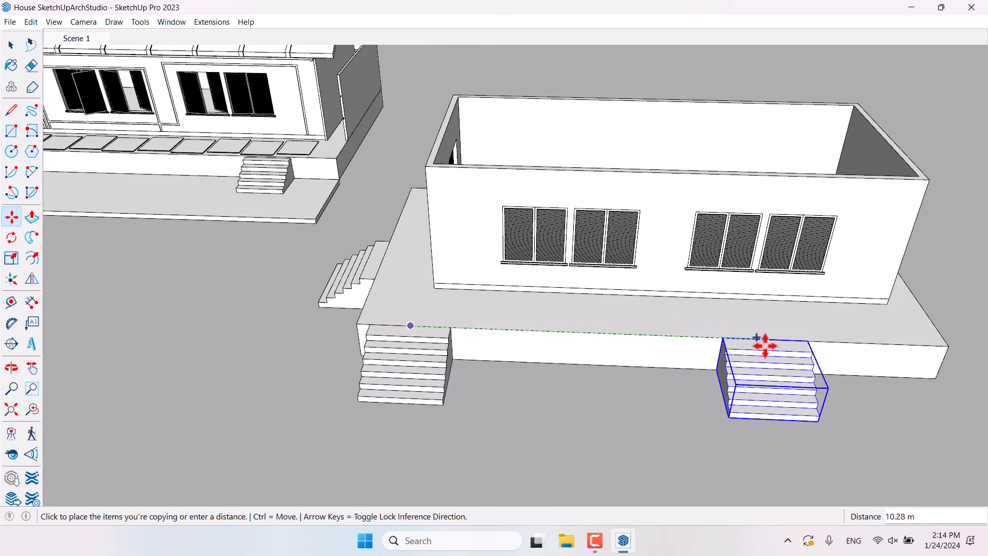
pyautogui.click(793, 344)
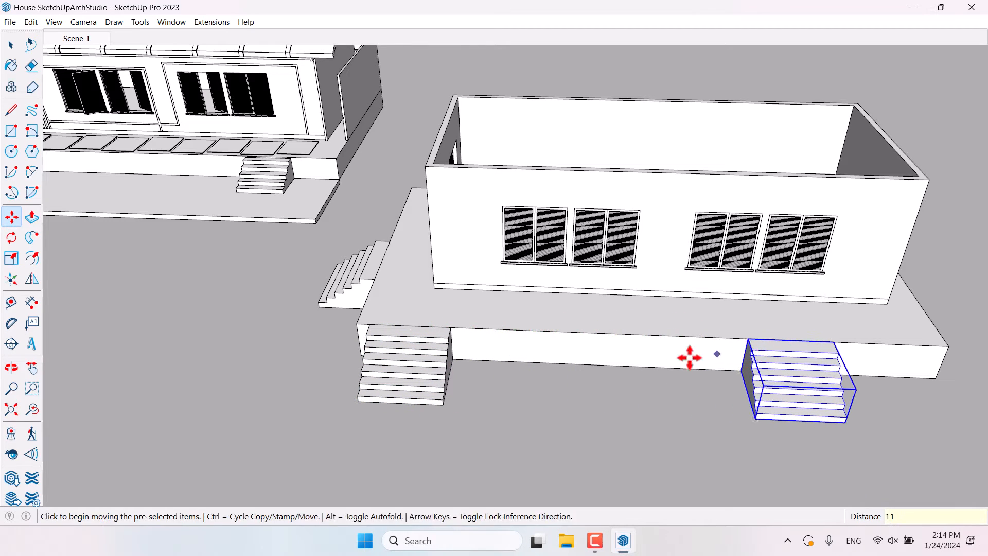
pyautogui.scroll(-5, 667, 430)
pyautogui.press('space')
# Draw a 1.3 m by 1.3 m square on top of the platform in front of the window.
pyautogui.moveTo(575, 441); pyautogui.dragTo(724, 289, button='middle')
pyautogui.scroll(4, 727, 288)
pyautogui.scroll(3, 391, 227)
pyautogui.moveTo(391, 226); pyautogui.dragTo(459, 324, button='middle')
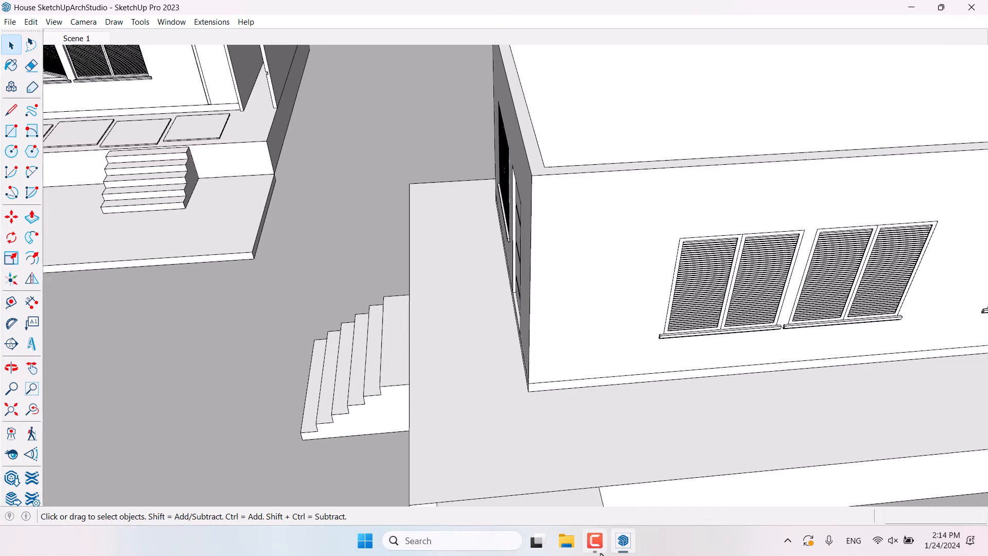
pyautogui.click(600, 553)
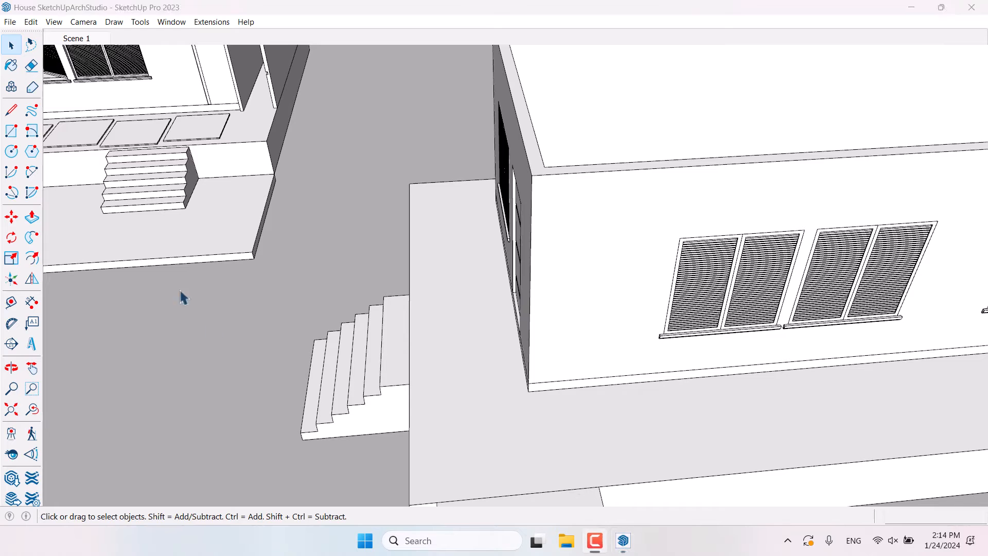
pyautogui.click(16, 133)
pyautogui.scroll(4, 436, 202)
pyautogui.moveTo(437, 201); pyautogui.dragTo(525, 234, button='middle')
pyautogui.click(492, 190)
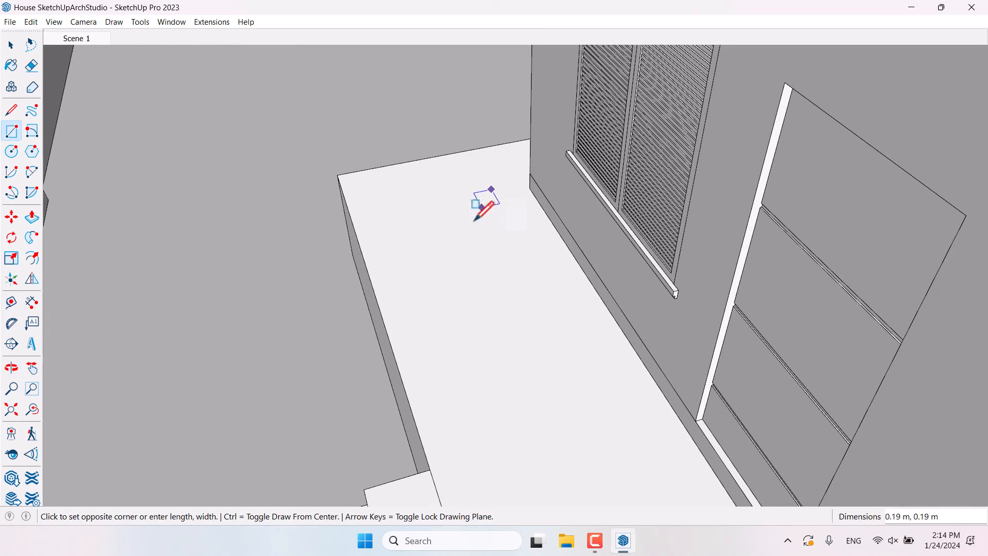
pyautogui.write('1.3, 1.3')
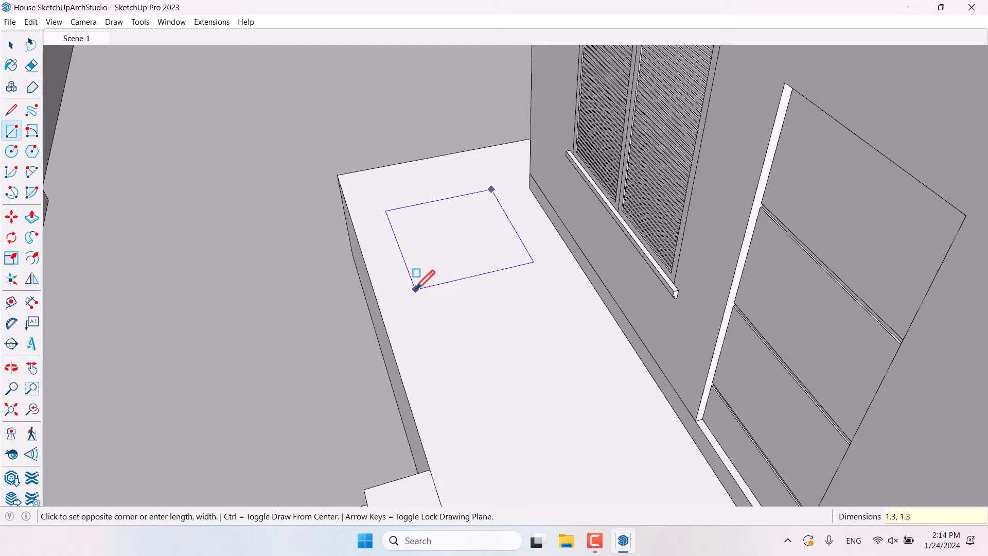
pyautogui.press('Return')
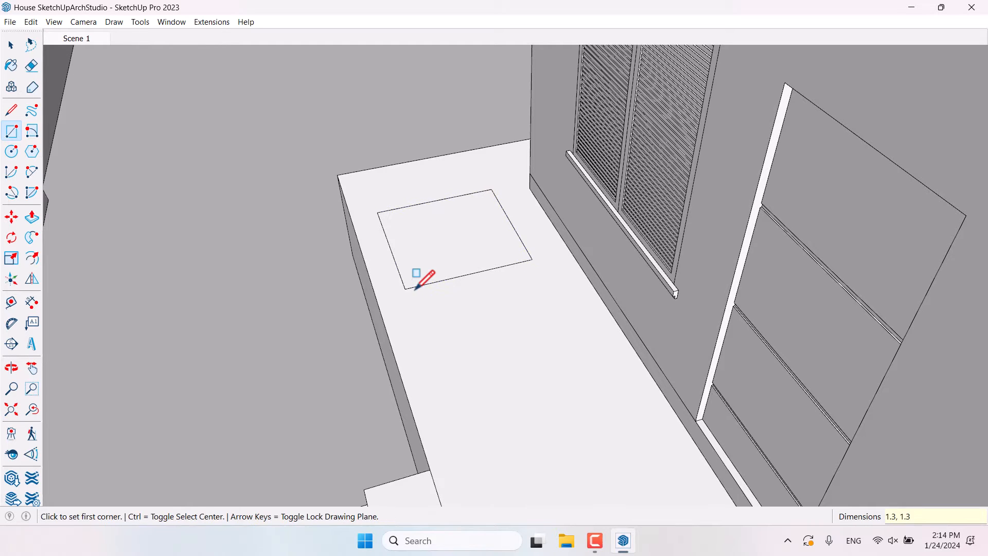
# Turn the square face on the platform into a component.
pyautogui.press('space')
pyautogui.click(469, 237)
pyautogui.rightClick(468, 237)
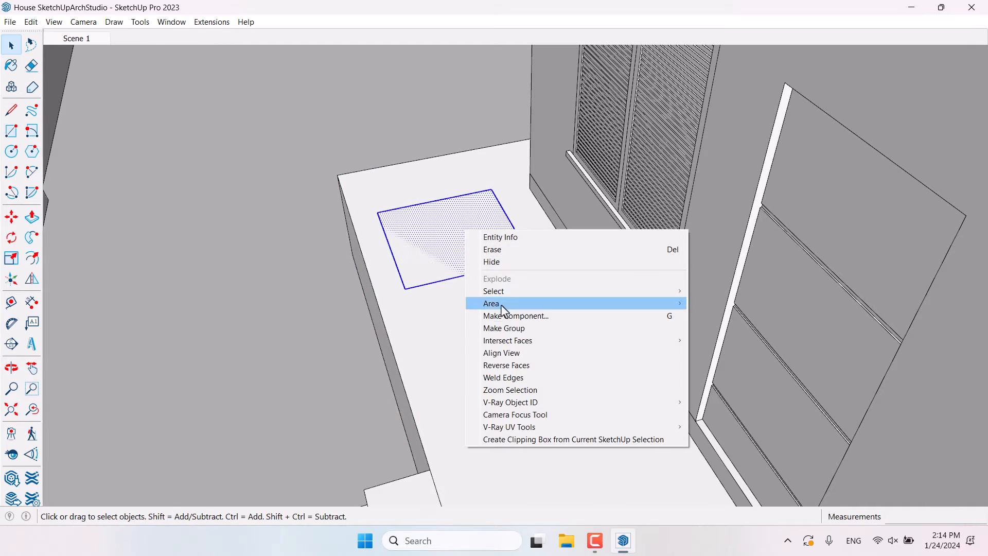
pyautogui.click(502, 315)
pyautogui.click(509, 402)
# Move the square so its outer front corner meets the platform's front corner on the window side.
pyautogui.click(16, 224)
pyautogui.scroll(-4, 312, 232)
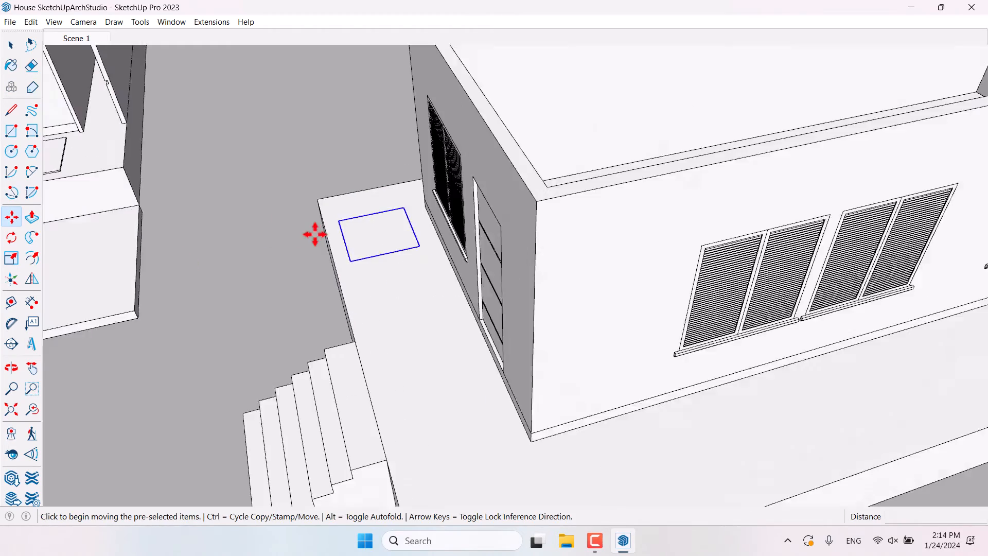
pyautogui.moveTo(315, 234); pyautogui.dragTo(631, 179, button='middle')
pyautogui.scroll(3, 283, 367)
pyautogui.click(283, 367)
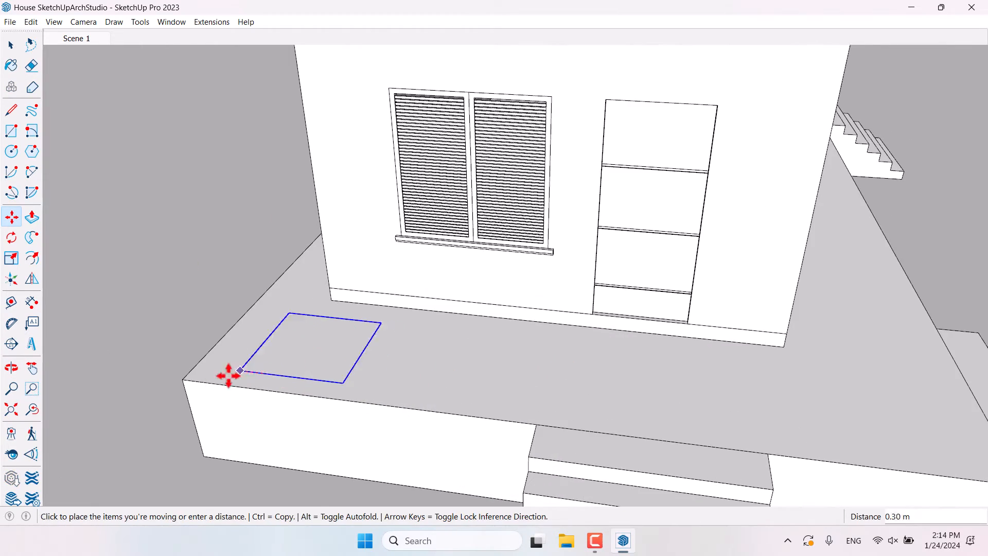
pyautogui.click(186, 378)
pyautogui.moveTo(304, 351); pyautogui.dragTo(412, 414, button='middle')
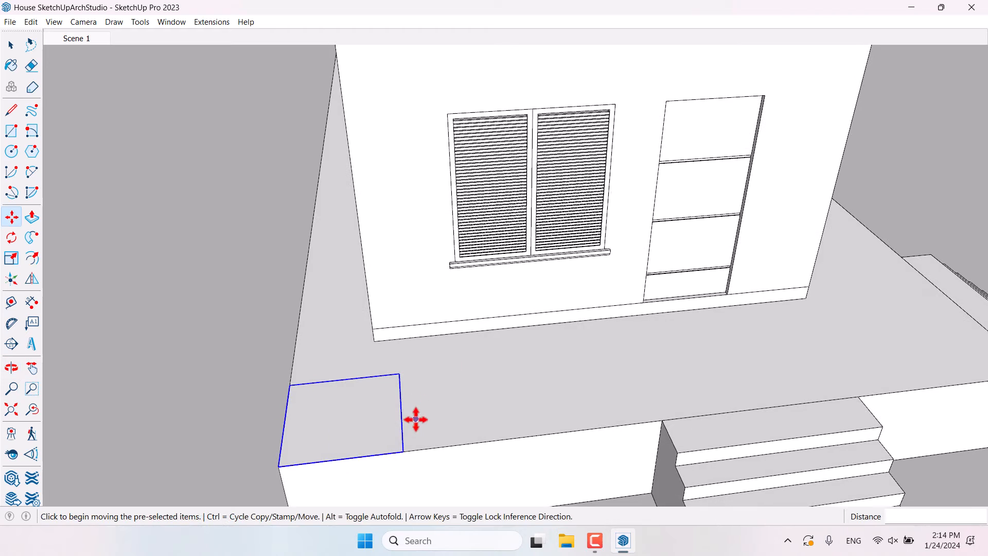
# Move the square 0.16 m in from the platform's front edge and shift it inward from the side edge.
pyautogui.click(412, 415)
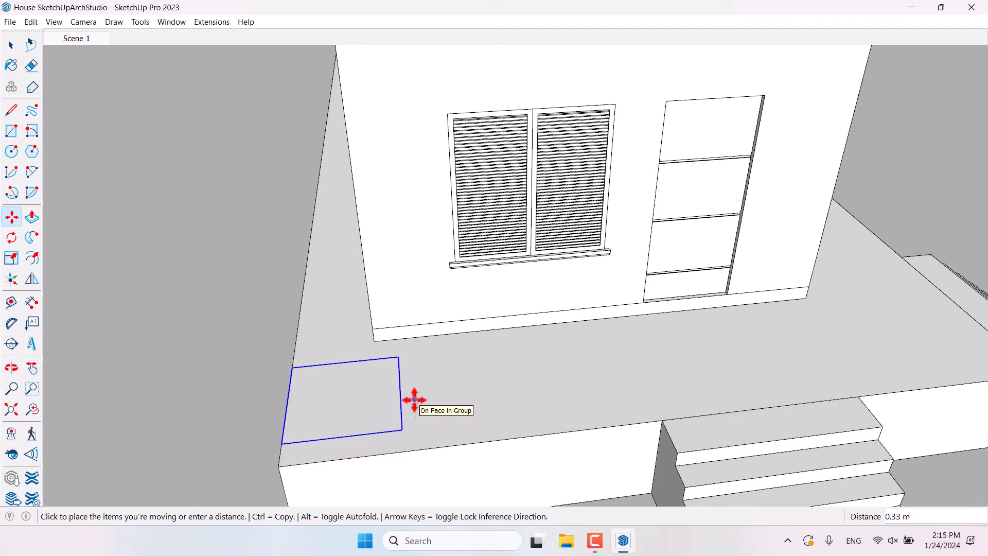
pyautogui.write('0.16')
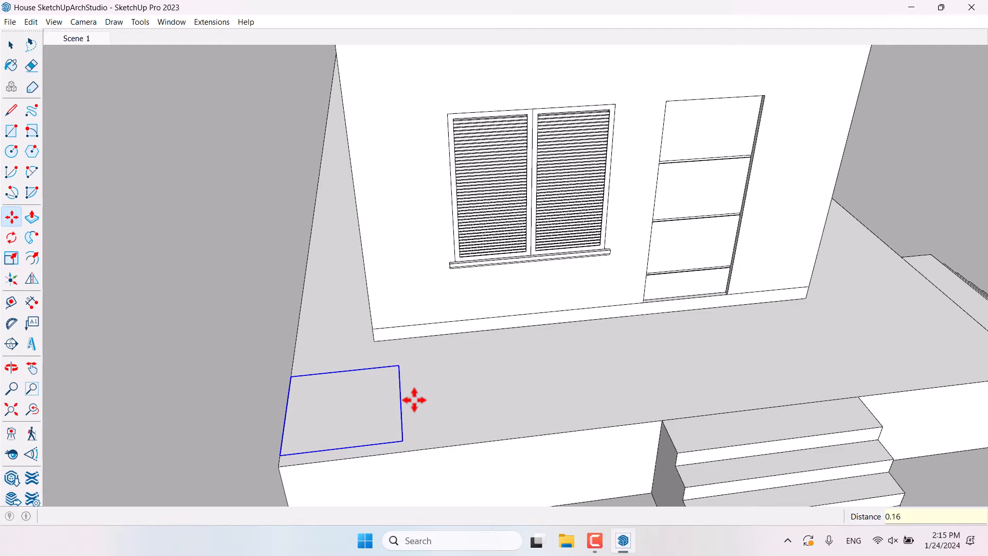
pyautogui.click(414, 400)
pyautogui.write('0')
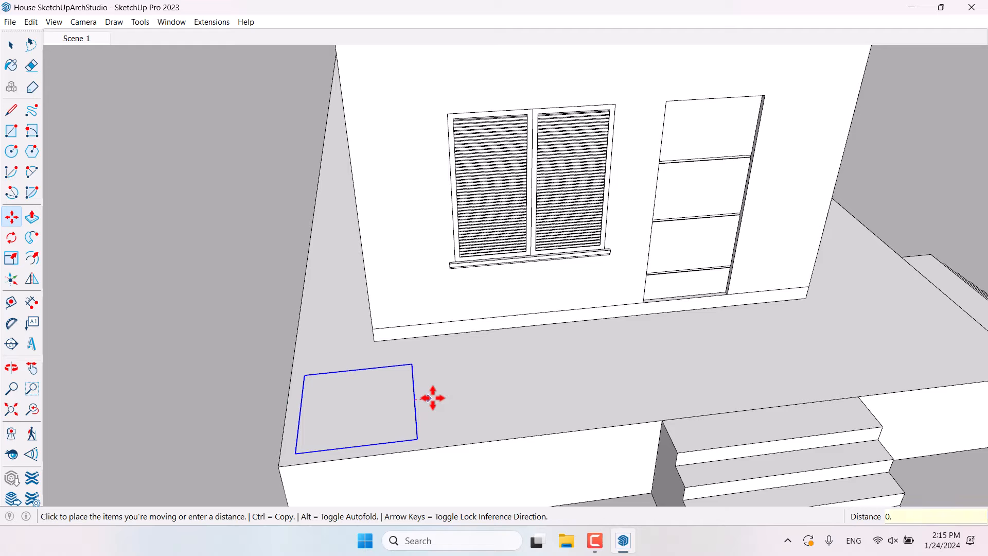
pyautogui.press('Return')
# Copy the square 1.50 m along the platform's front edge toward the door side.
pyautogui.scroll(-3, 433, 399)
pyautogui.moveTo(432, 399); pyautogui.dragTo(380, 410, button='middle')
pyautogui.scroll(3, 380, 410)
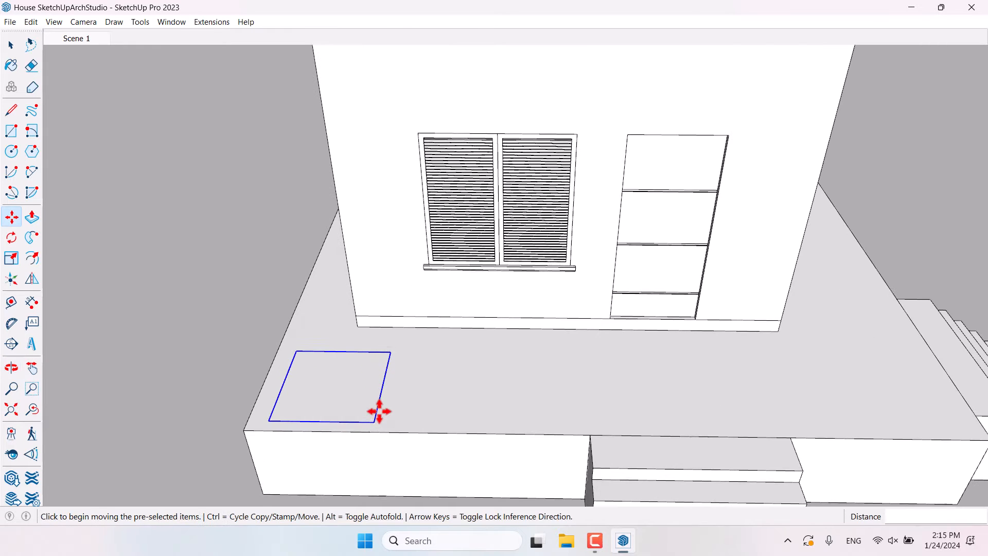
pyautogui.press('ctrl')
pyautogui.click(395, 394)
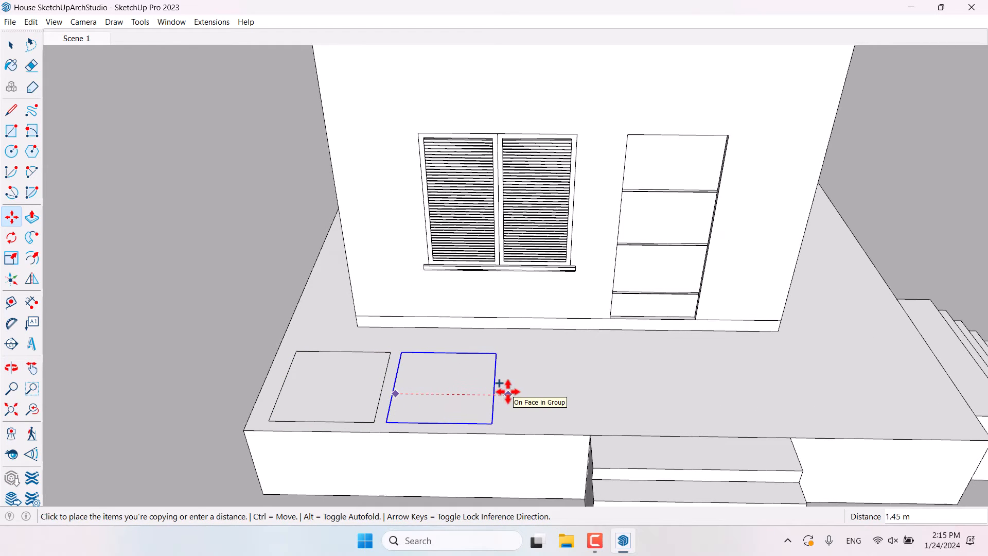
pyautogui.write('1')
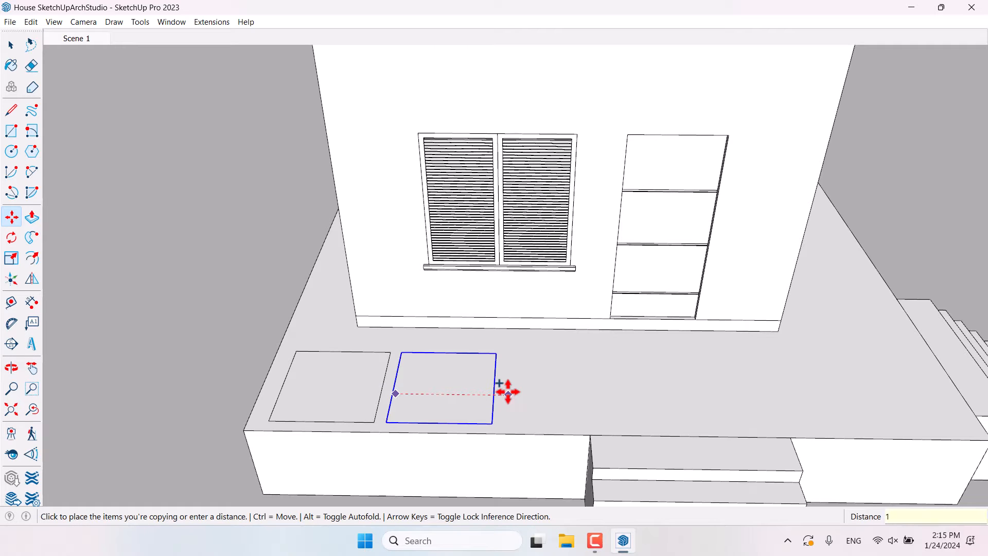
pyautogui.write('.50')
pyautogui.press('Return')
# Repeat the square's copy at the same spacing to form a row of six squares along the front edge.
pyautogui.scroll(-4, 502, 391)
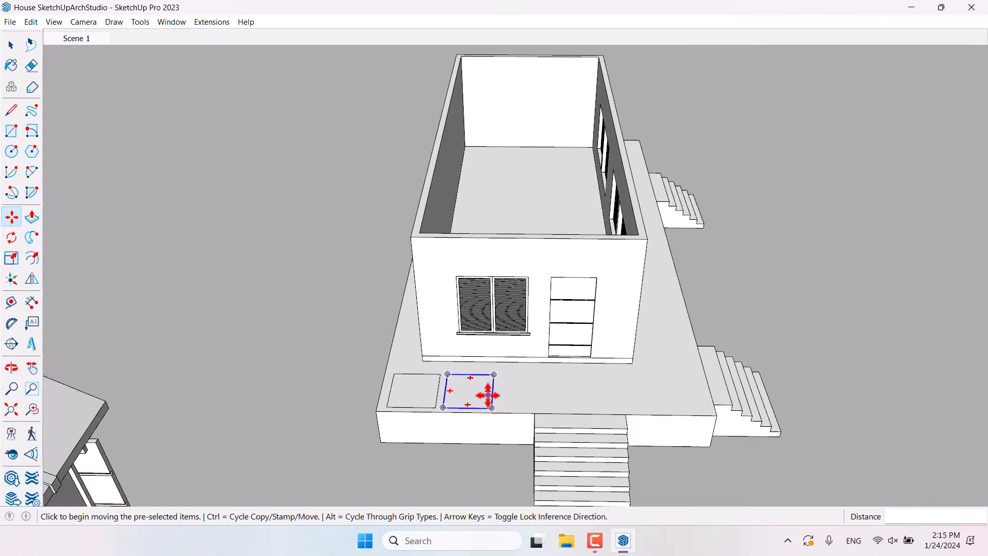
pyautogui.write('3x')
pyautogui.press('Return')
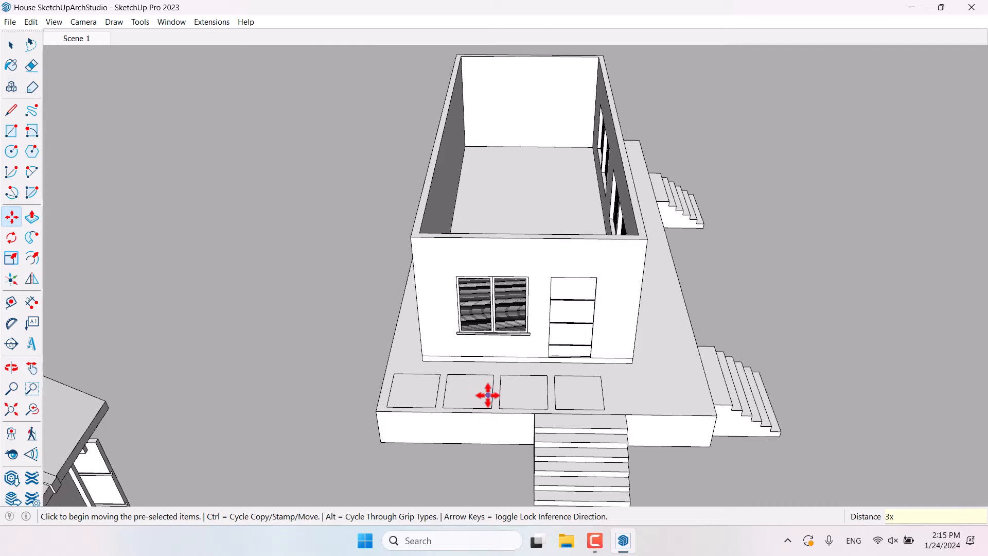
pyautogui.press('space')
# Move the overhanging last square of the front row inward so it lies within the platform's side edge.
pyautogui.scroll(5, 721, 458)
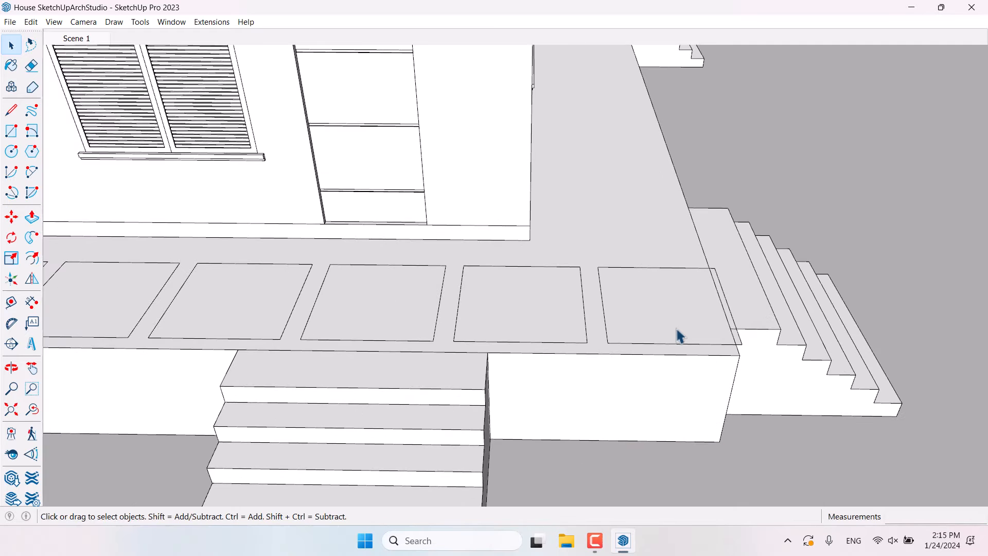
pyautogui.click(680, 336)
pyautogui.scroll(2, 749, 334)
pyautogui.press('m')
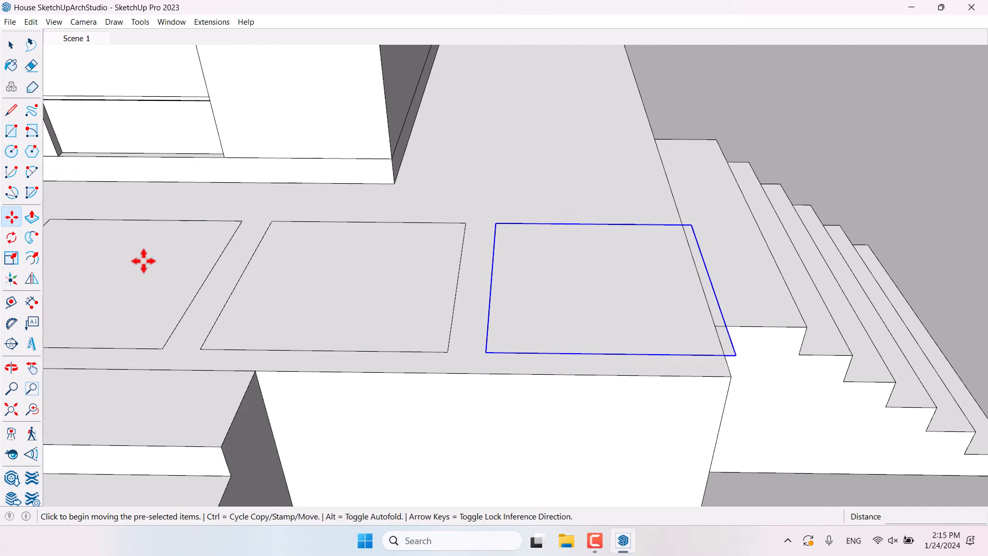
pyautogui.click(731, 353)
# Copy the corner square 1.5 m along the green axis down the platform's long side.
pyautogui.moveTo(719, 352); pyautogui.dragTo(106, 330, button='middle')
pyautogui.scroll(-4, 424, 231)
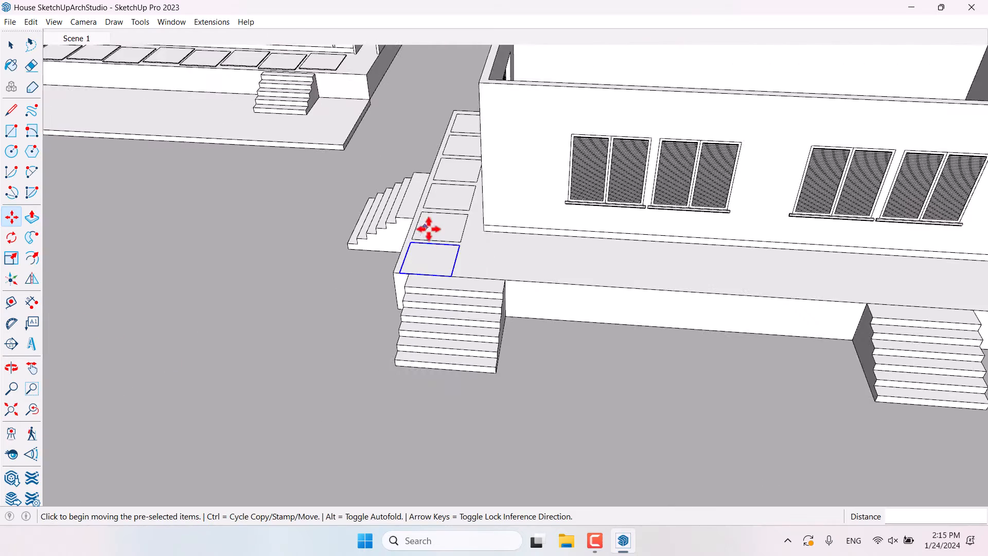
pyautogui.scroll(3, 432, 236)
pyautogui.press('ctrl')
pyautogui.click(441, 246)
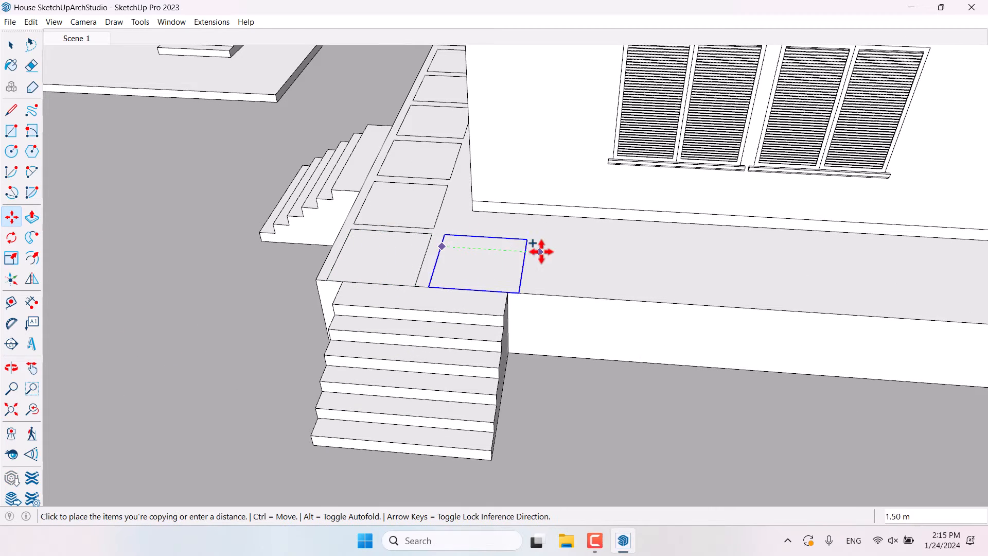
pyautogui.write('1')
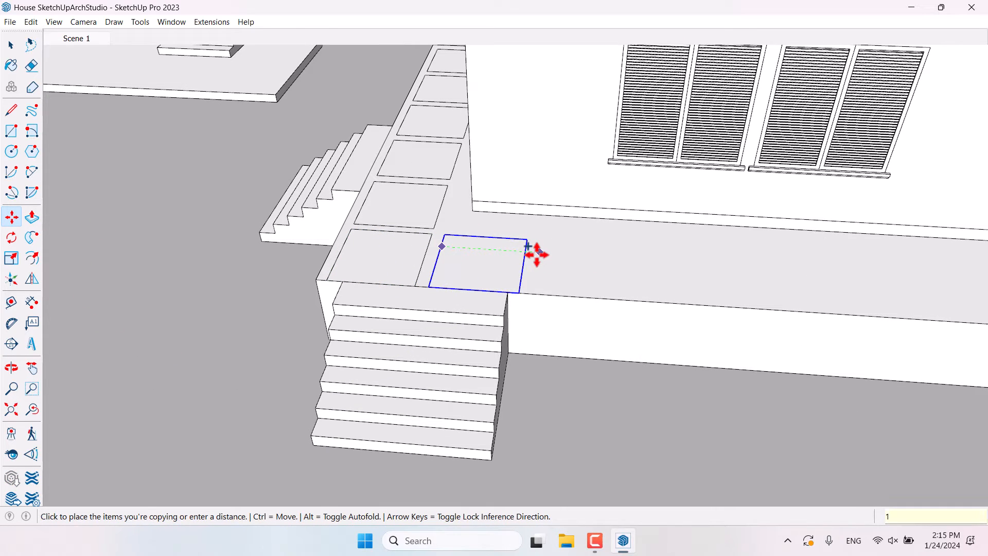
pyautogui.write('.5')
pyautogui.press('Return')
# Repeat the corner square's copy at the same spacing to make ten copies along the long side.
pyautogui.scroll(-6, 530, 255)
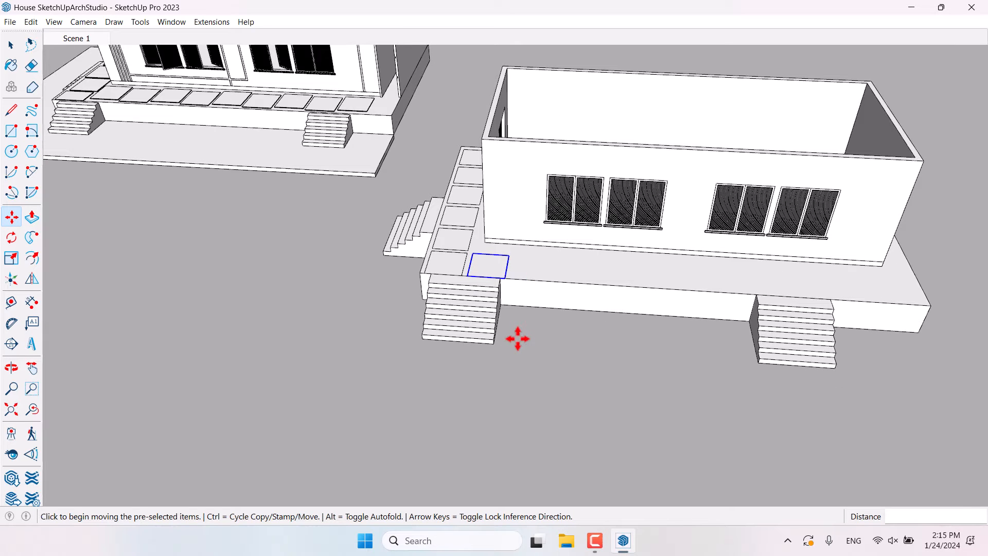
pyautogui.press('Return')
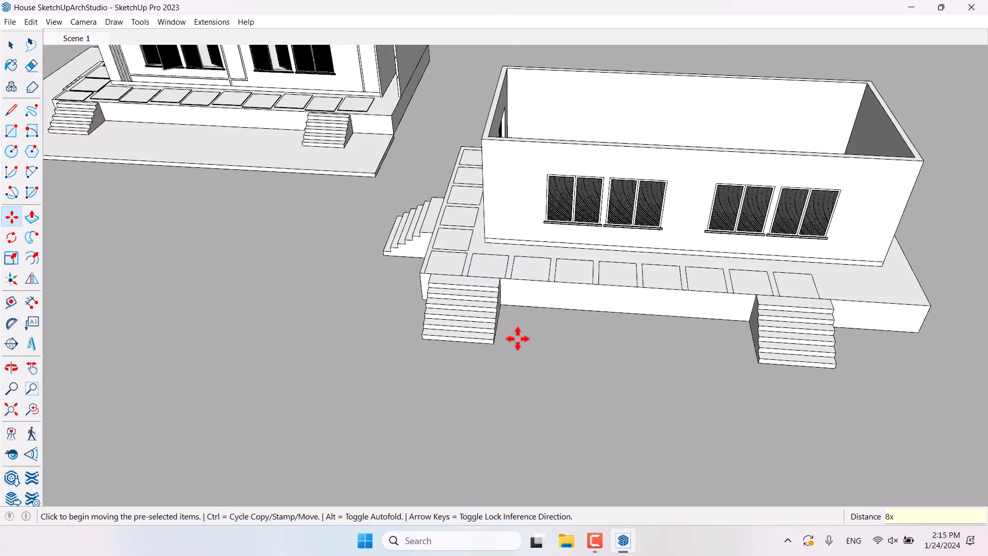
pyautogui.press('space')
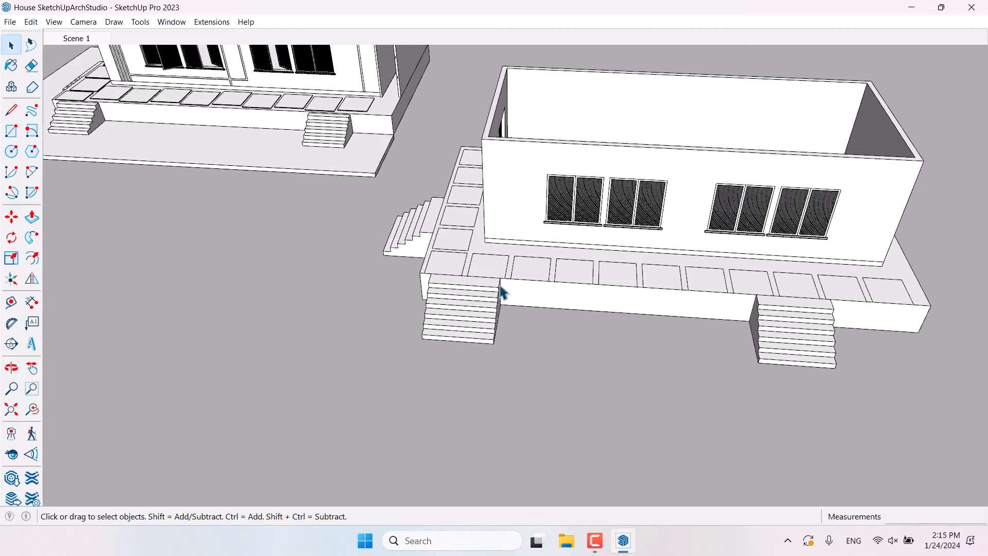
# Select the ten squares along the platform's long side and move them together inward from the platform's edge by about 0.18 m.
pyautogui.keyDown('ctrl'); pyautogui.click(489, 270); pyautogui.keyUp('ctrl')
pyautogui.keyDown('ctrl'); pyautogui.click(532, 274); pyautogui.keyUp('ctrl')
pyautogui.keyDown('ctrl'); pyautogui.click(573, 278); pyautogui.keyUp('ctrl')
pyautogui.keyDown('ctrl'); pyautogui.click(657, 280); pyautogui.keyUp('ctrl')
pyautogui.keyDown('ctrl'); pyautogui.click(623, 282); pyautogui.keyUp('ctrl')
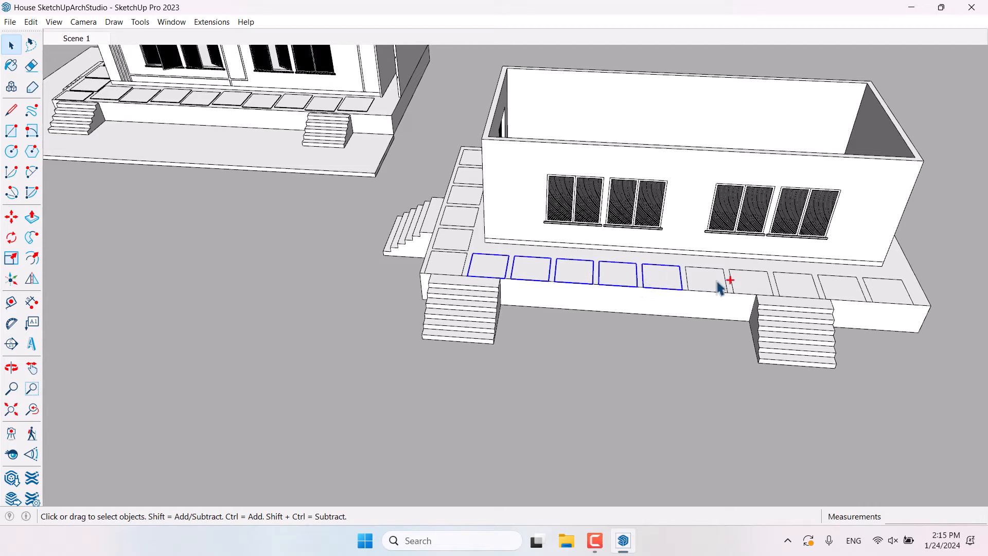
pyautogui.keyDown('ctrl'); pyautogui.click(718, 282); pyautogui.keyUp('ctrl')
pyautogui.keyDown('ctrl'); pyautogui.click(756, 283); pyautogui.keyUp('ctrl')
pyautogui.keyDown('ctrl'); pyautogui.click(799, 287); pyautogui.keyUp('ctrl')
pyautogui.keyDown('ctrl'); pyautogui.click(846, 288); pyautogui.keyUp('ctrl')
pyautogui.keyDown('ctrl'); pyautogui.click(888, 291); pyautogui.keyUp('ctrl')
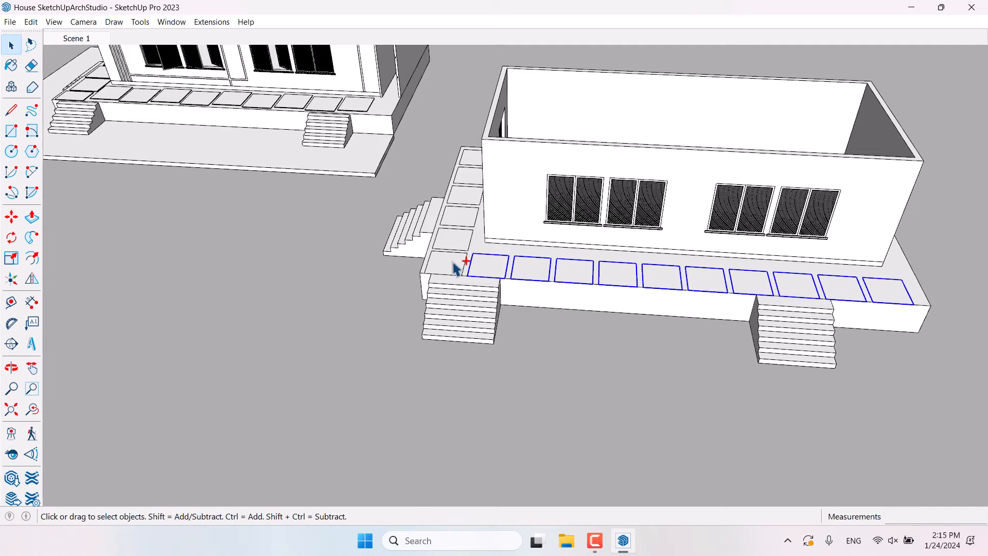
pyautogui.scroll(5, 456, 268)
pyautogui.press('m')
pyautogui.scroll(1, 320, 276)
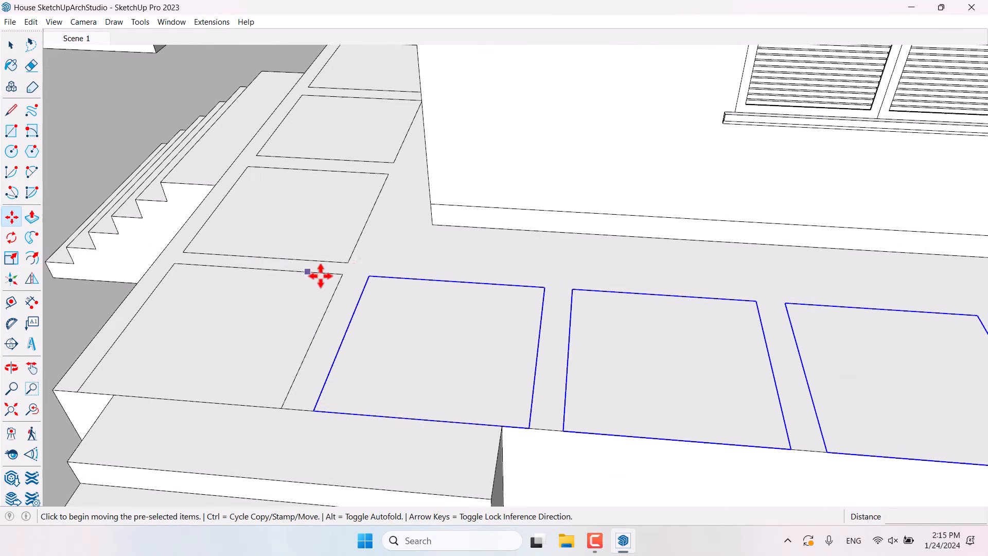
pyautogui.click(368, 277)
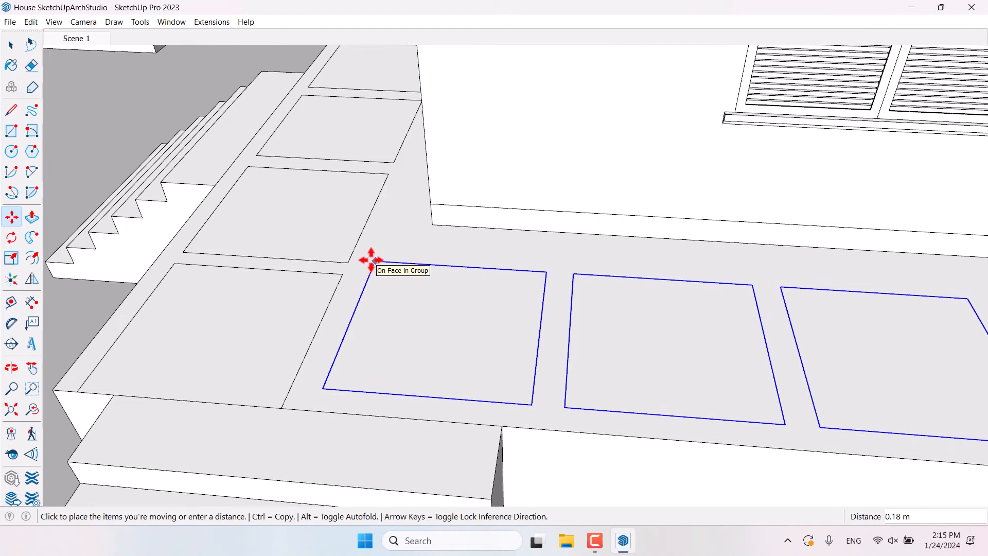
pyautogui.click(371, 260)
pyautogui.scroll(-3, 371, 260)
pyautogui.press('space')
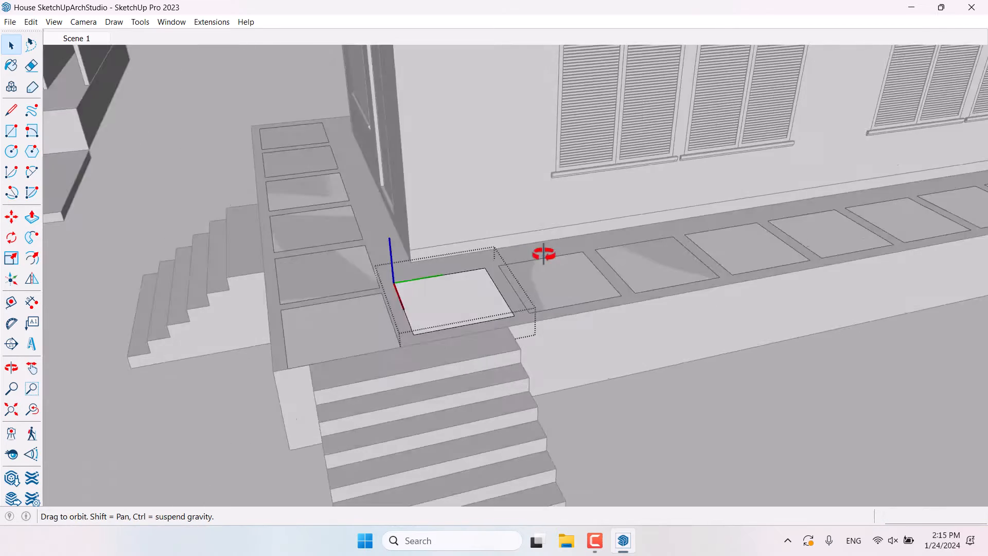
# Extrude the square's face 0.02 m inside its component to thicken all the paving slabs, and close the component.
pyautogui.scroll(3, 405, 298)
pyautogui.click(32, 217)
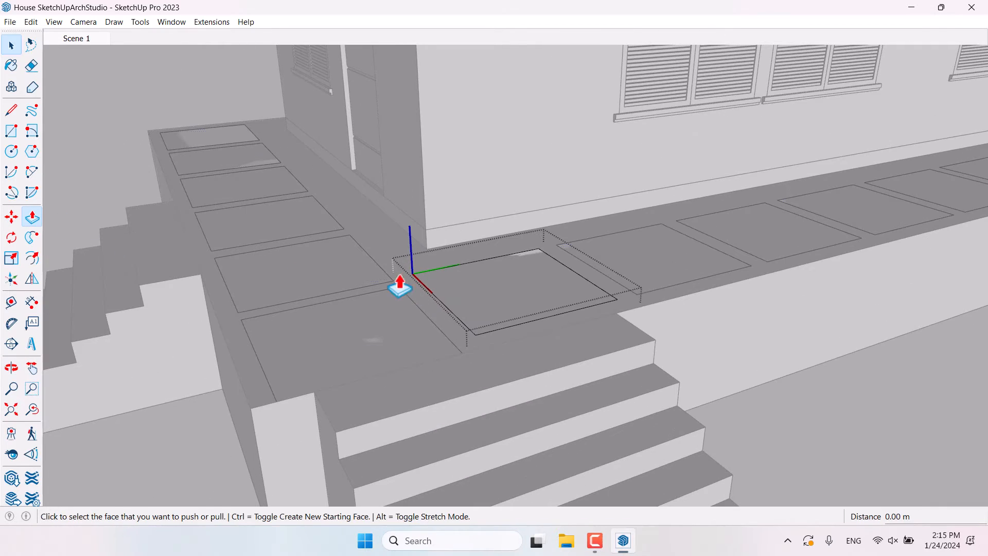
pyautogui.click(456, 283)
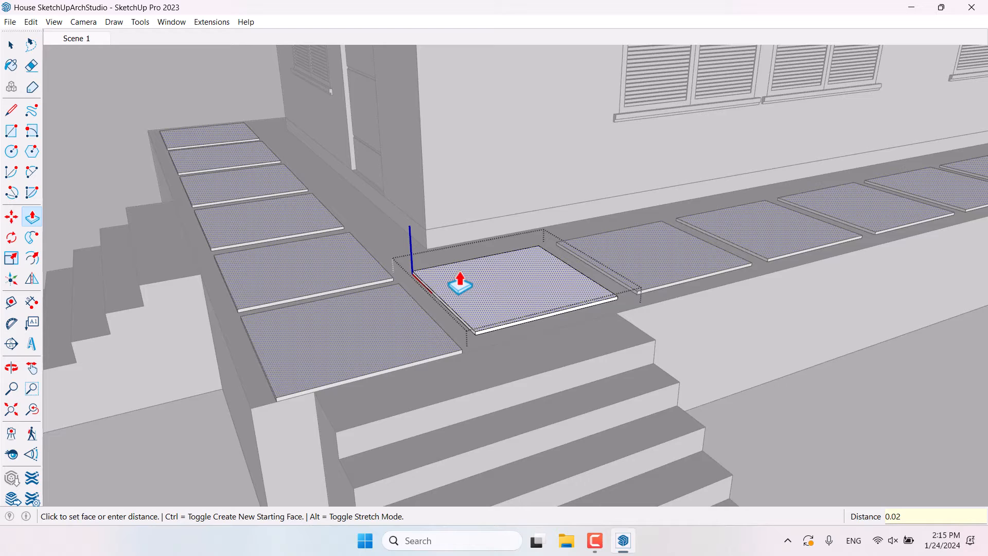
pyautogui.press('Return')
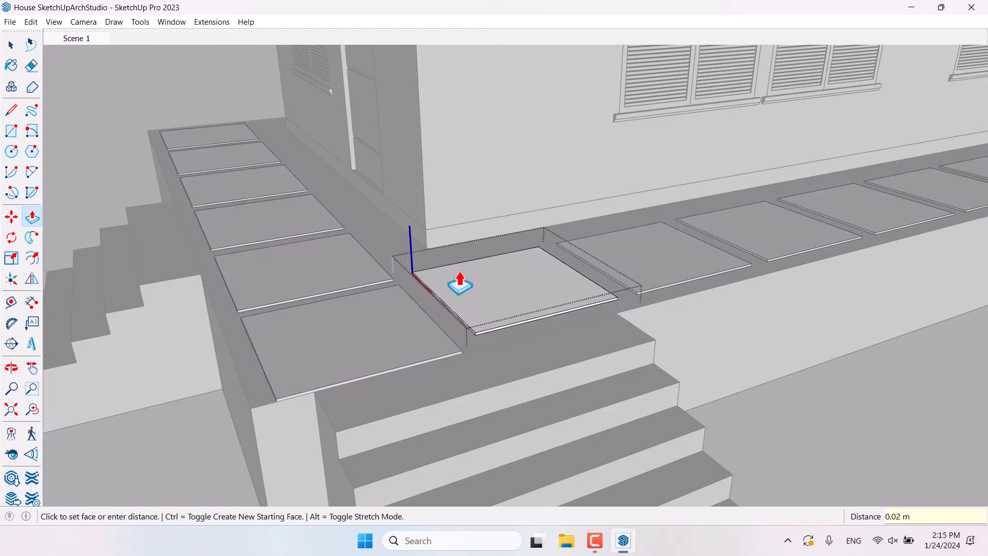
pyautogui.press('space')
pyautogui.scroll(-6, 459, 309)
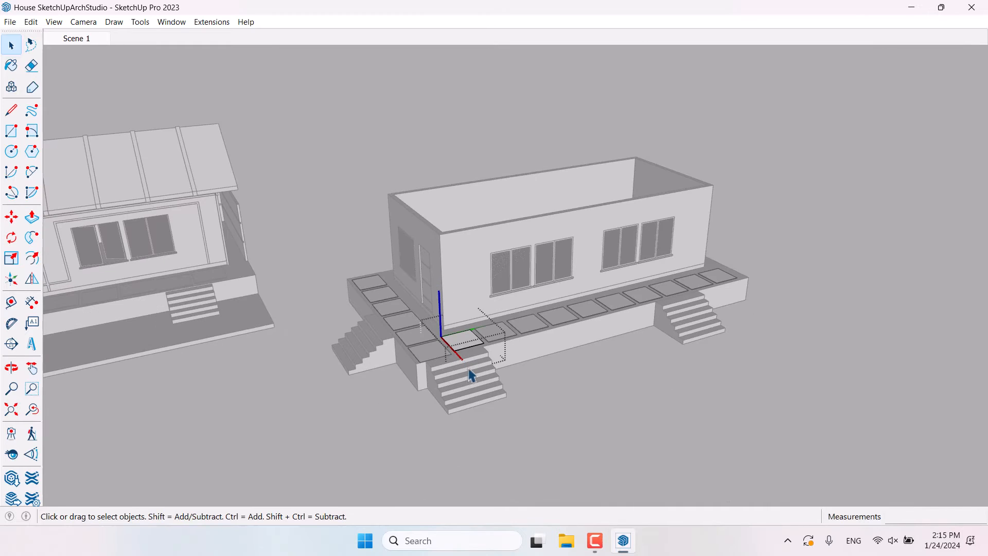
pyautogui.scroll(-2, 583, 275)
pyautogui.rightClick(493, 148)
pyautogui.click(499, 158)
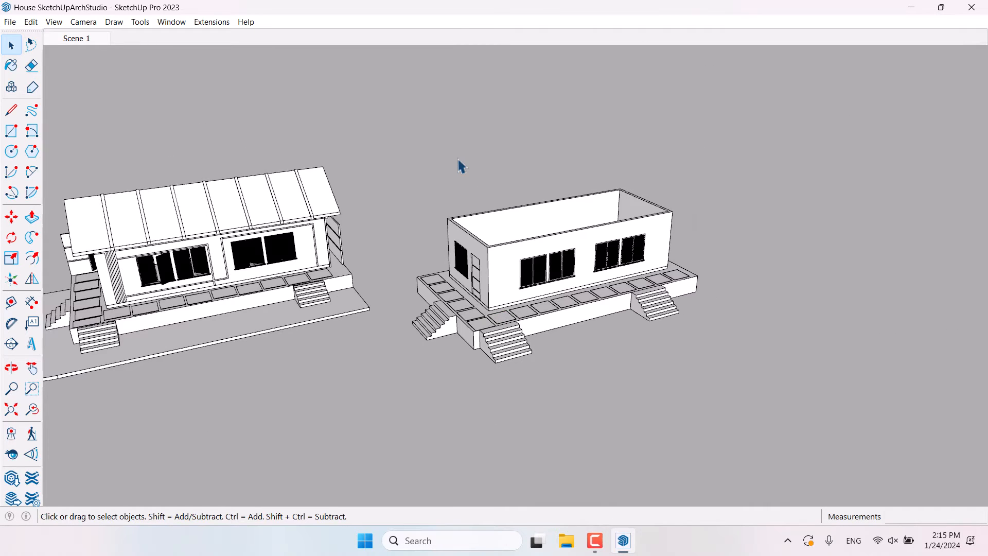
# Examine the reference house's paving, wall trim, gable front and roof against the house being modelled.
pyautogui.moveTo(412, 299); pyautogui.dragTo(523, 294, button='middle')
pyautogui.scroll(5, 523, 296)
pyautogui.scroll(-4, 502, 256)
pyautogui.moveTo(519, 241); pyautogui.dragTo(429, 265, button='middle')
pyautogui.scroll(5, 113, 252)
pyautogui.moveTo(114, 251); pyautogui.dragTo(225, 267, button='middle')
pyautogui.scroll(1, 167, 184)
pyautogui.scroll(-4, 197, 204)
pyautogui.scroll(3, 194, 239)
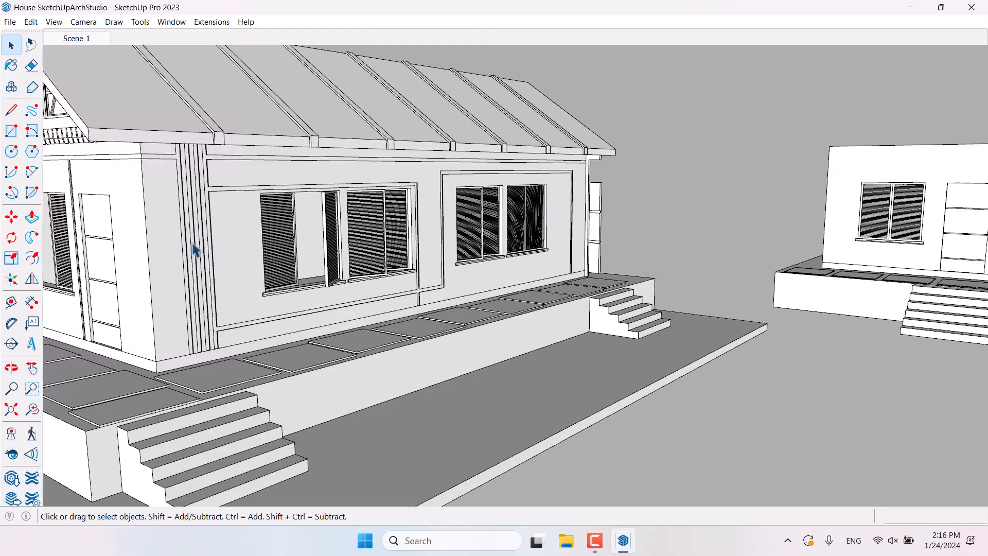
pyautogui.scroll(-6, 194, 251)
pyautogui.moveTo(293, 258); pyautogui.dragTo(328, 177, button='middle')
pyautogui.scroll(4, 328, 178)
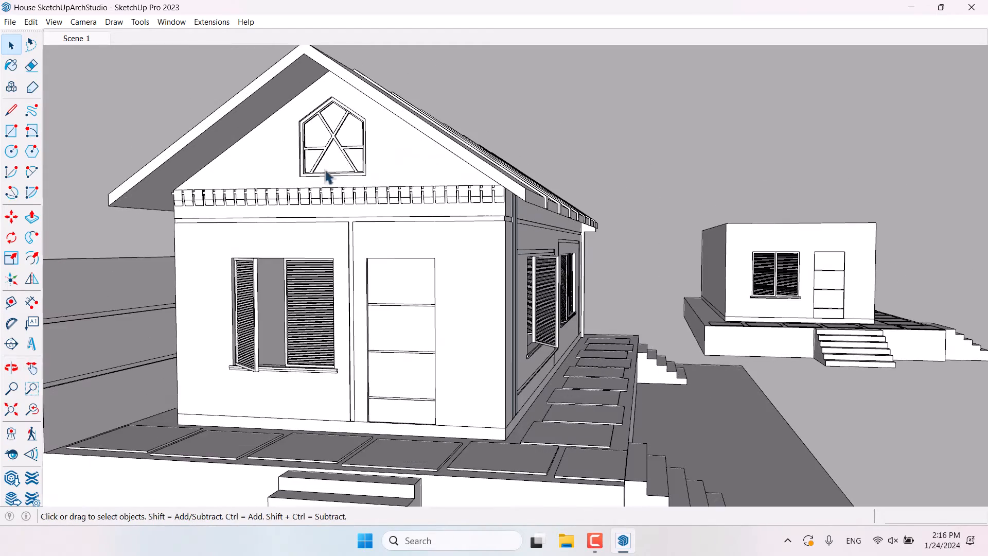
pyautogui.click(603, 536)
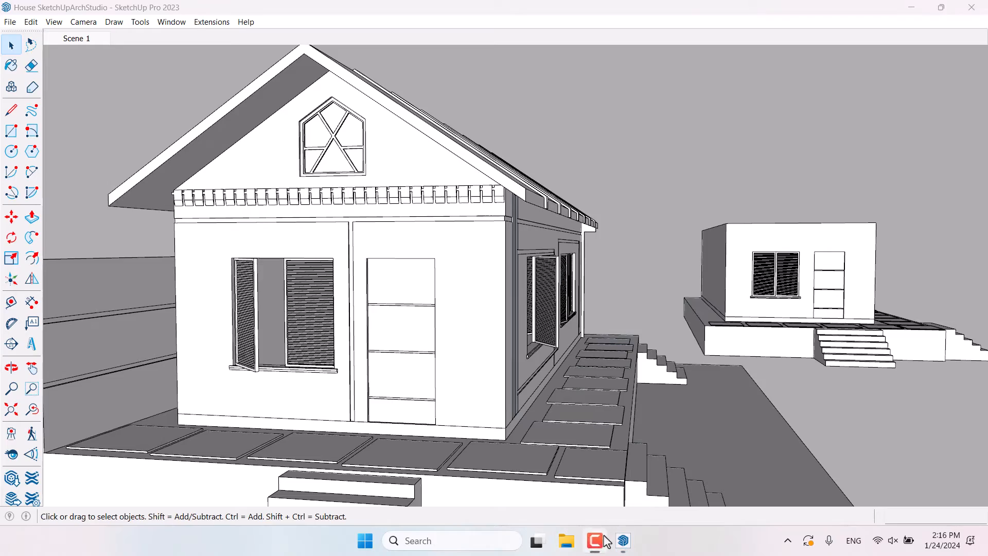
pyautogui.moveTo(502, 297); pyautogui.dragTo(370, 298, button='middle')
pyautogui.scroll(-4, 367, 293)
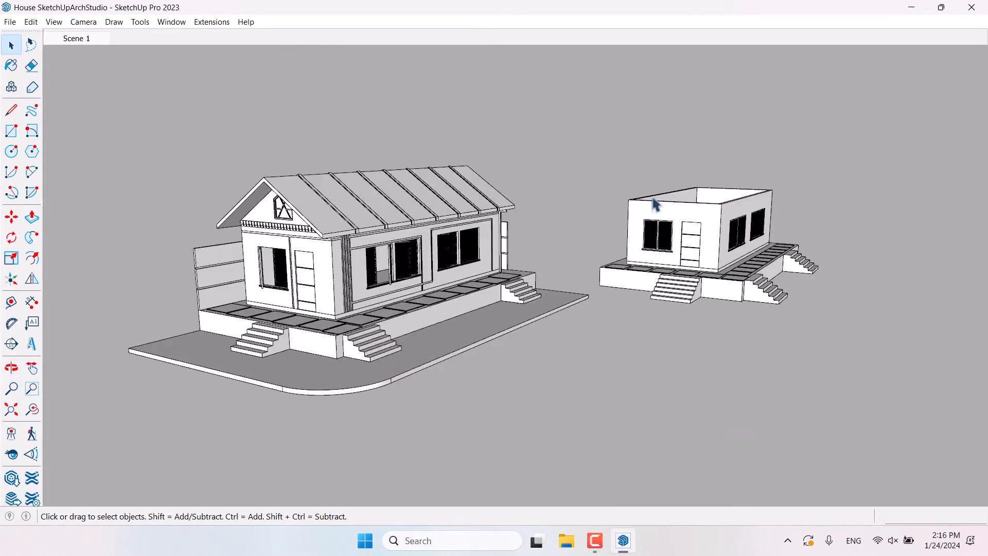
# Draw a 6 m by 14 m rectangle over the wall tops between opposite outer corners to cover the open house.
pyautogui.scroll(4, 741, 227)
pyautogui.moveTo(767, 239); pyautogui.dragTo(744, 329, button='middle')
pyautogui.scroll(4, 720, 288)
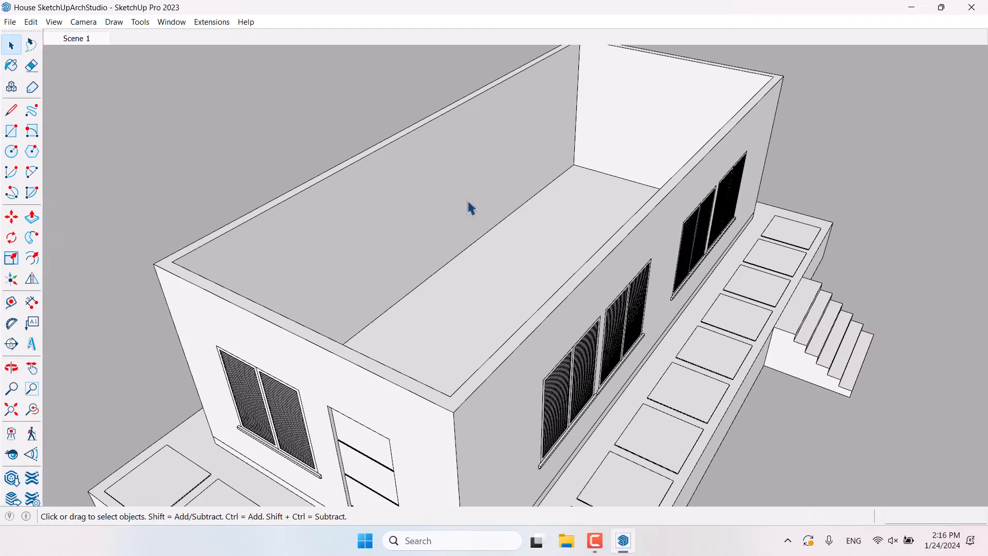
pyautogui.click(13, 131)
pyautogui.click(155, 265)
pyautogui.click(783, 77)
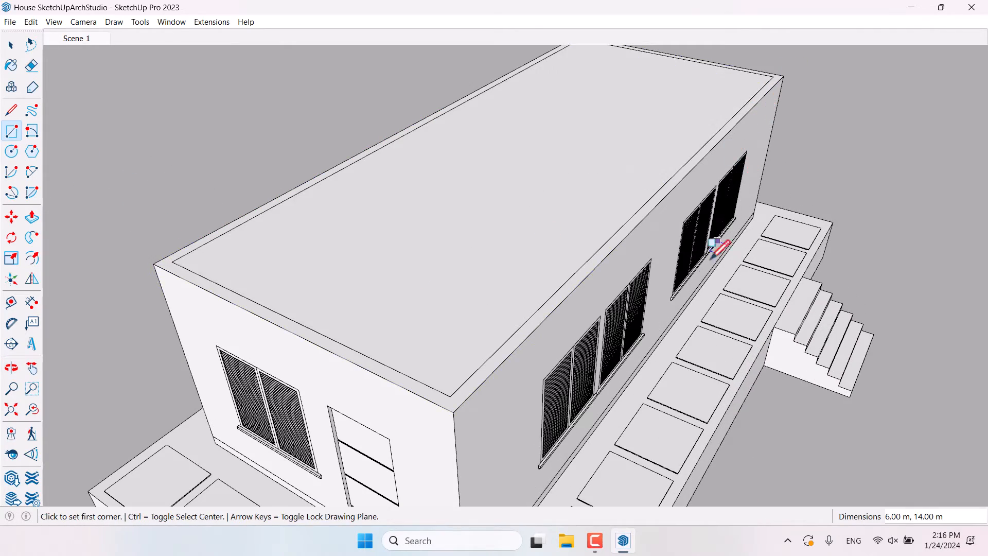
# Extrude the rectangle covering the walls upward by 0.1 m to form a slab.
pyautogui.scroll(-5, 718, 247)
pyautogui.scroll(2, 313, 278)
pyautogui.scroll(2, 472, 305)
pyautogui.scroll(-3, 824, 164)
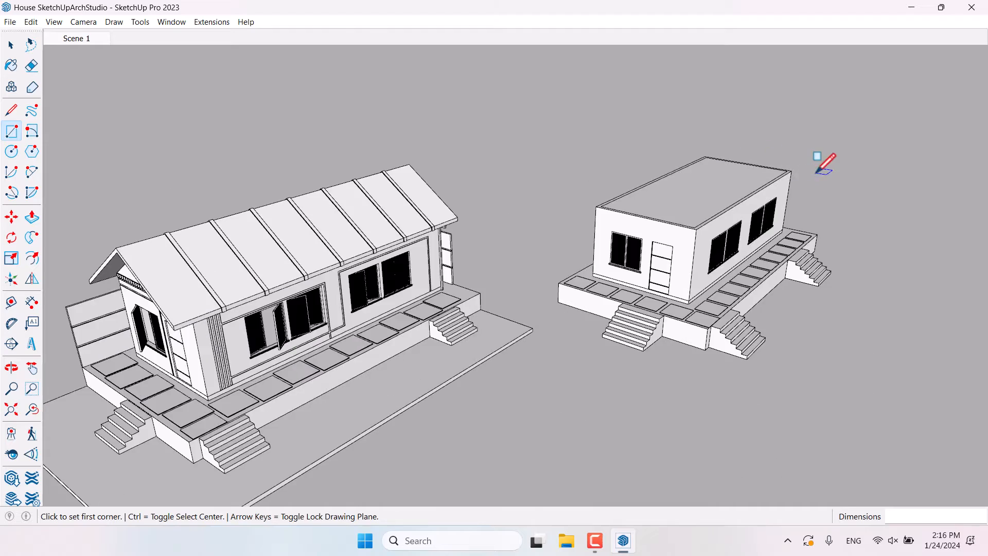
pyautogui.scroll(5, 819, 172)
pyautogui.click(32, 217)
pyautogui.scroll(3, 496, 260)
pyautogui.click(496, 261)
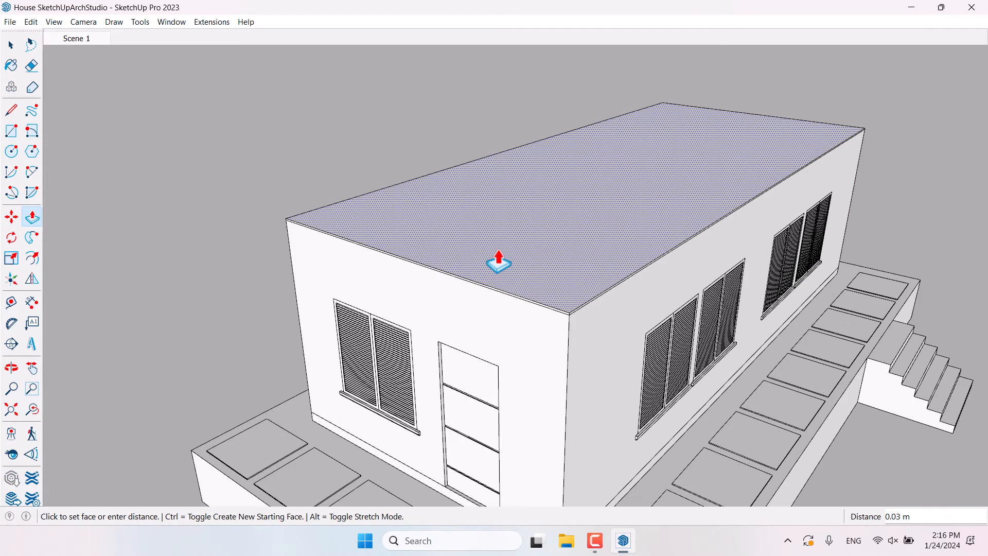
pyautogui.write('0.1')
pyautogui.press('Return')
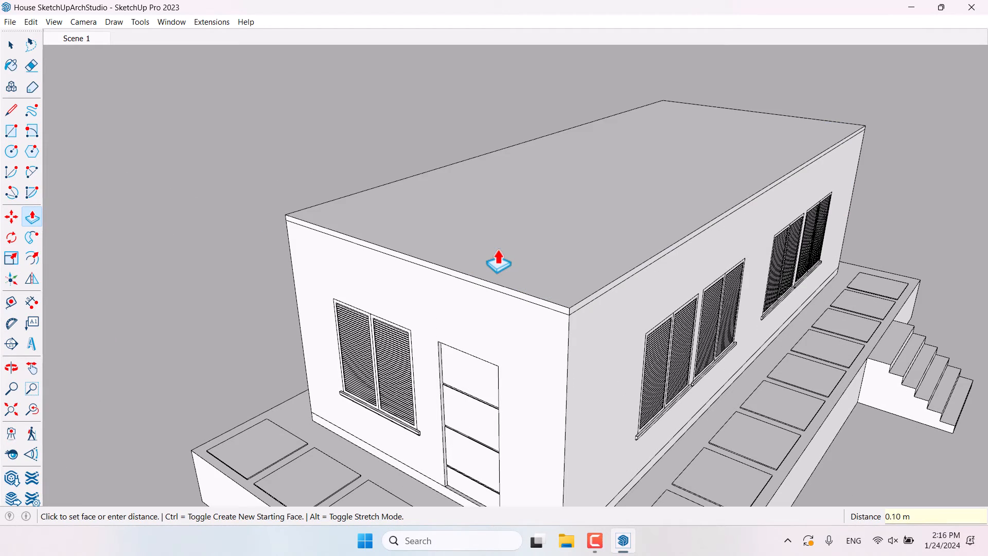
# Copy the slab's far long top edge 3 m across to the midpoint of its short edge.
pyautogui.press('space')
pyautogui.click(311, 208)
pyautogui.press('m')
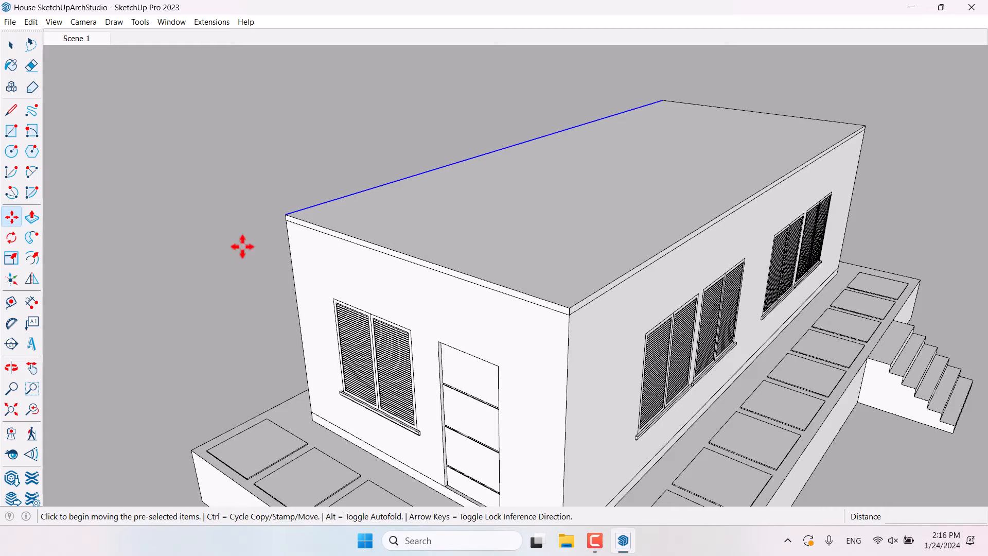
pyautogui.press('ctrl')
pyautogui.click(286, 214)
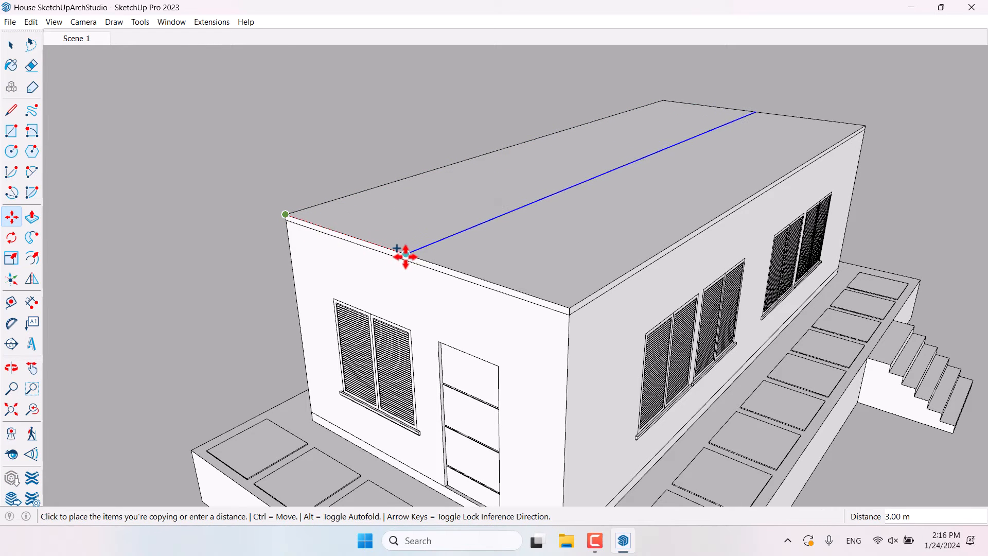
pyautogui.click(406, 253)
# Raise the slab's middle line along the blue axis to form a gable, trying 2 m and 3 m and settling on 2.6 m.
pyautogui.click(407, 253)
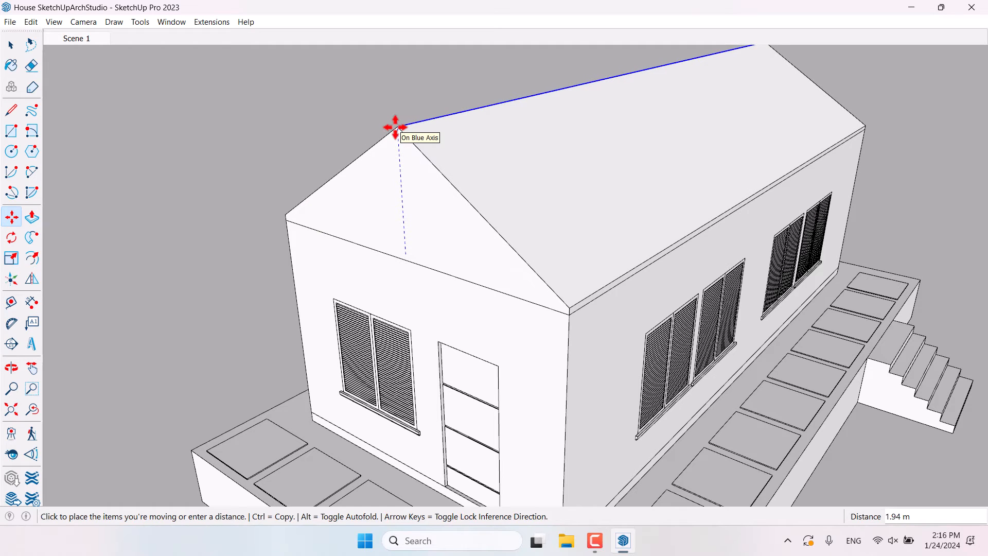
pyautogui.write('2')
pyautogui.press('Return')
pyautogui.scroll(-5, 396, 127)
pyautogui.moveTo(466, 188); pyautogui.dragTo(439, 137, button='middle')
pyautogui.write('3')
pyautogui.press('Return')
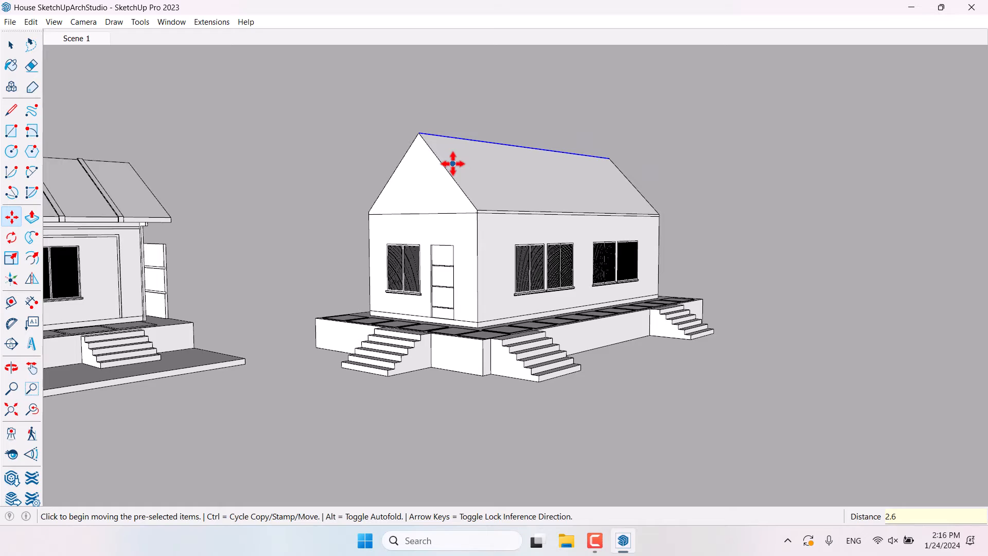
pyautogui.press('Return')
# Examine the reference house's gable window and compare it with the blank gable wall of the new house.
pyautogui.scroll(-3, 453, 164)
pyautogui.moveTo(461, 191); pyautogui.dragTo(772, 211, button='middle')
pyautogui.press('space')
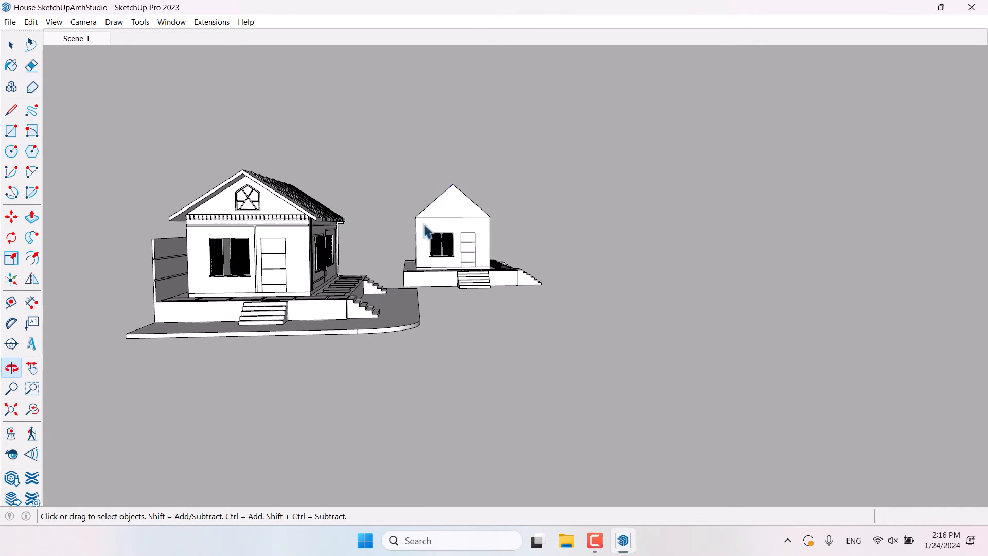
pyautogui.scroll(5, 425, 232)
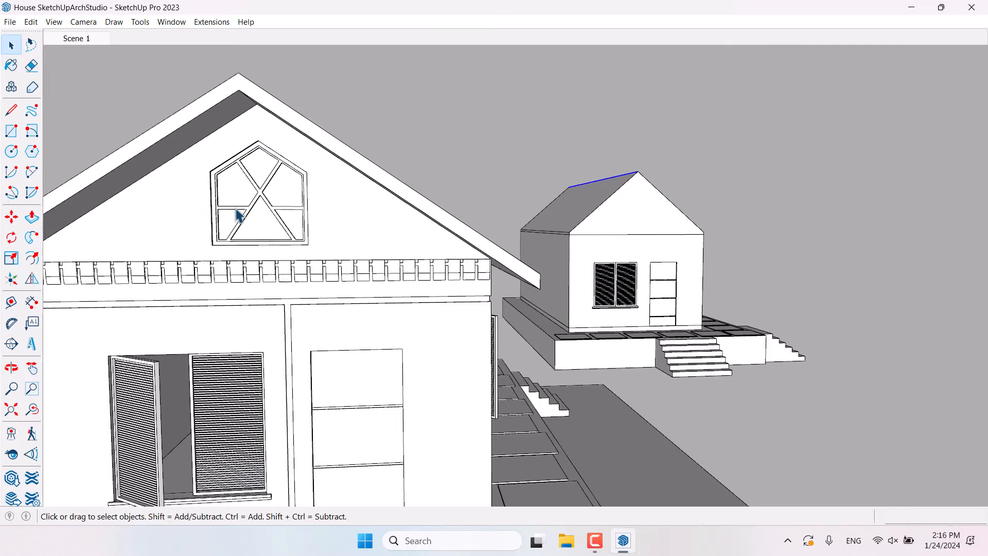
pyautogui.scroll(-5, 236, 214)
pyautogui.scroll(4, 609, 197)
pyautogui.moveTo(454, 235)
pyautogui.mouseDown(button='middle')
pyautogui.moveTo(448, 249)
pyautogui.moveTo(444, 236)
pyautogui.mouseUp(button='middle')
pyautogui.scroll(3, 443, 236)
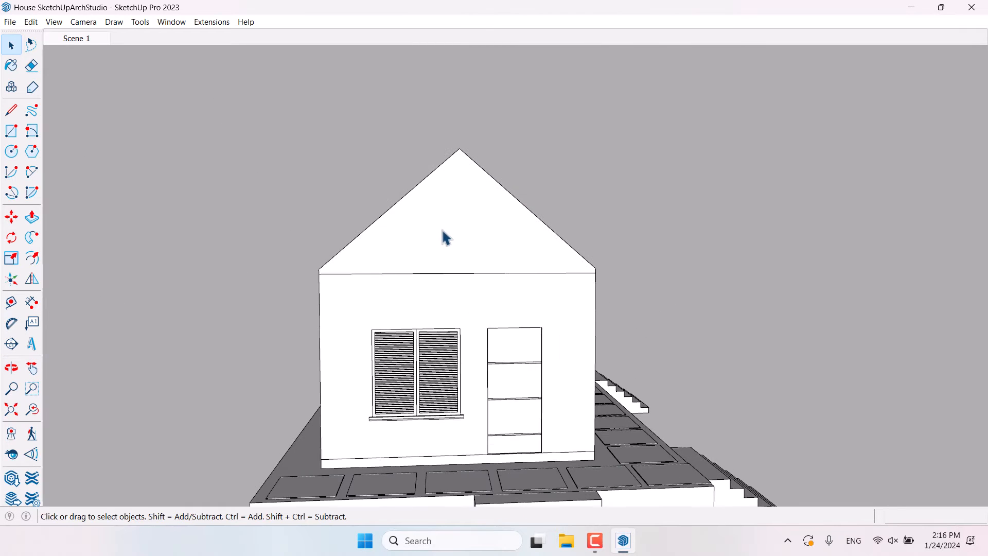
pyautogui.scroll(2, 443, 238)
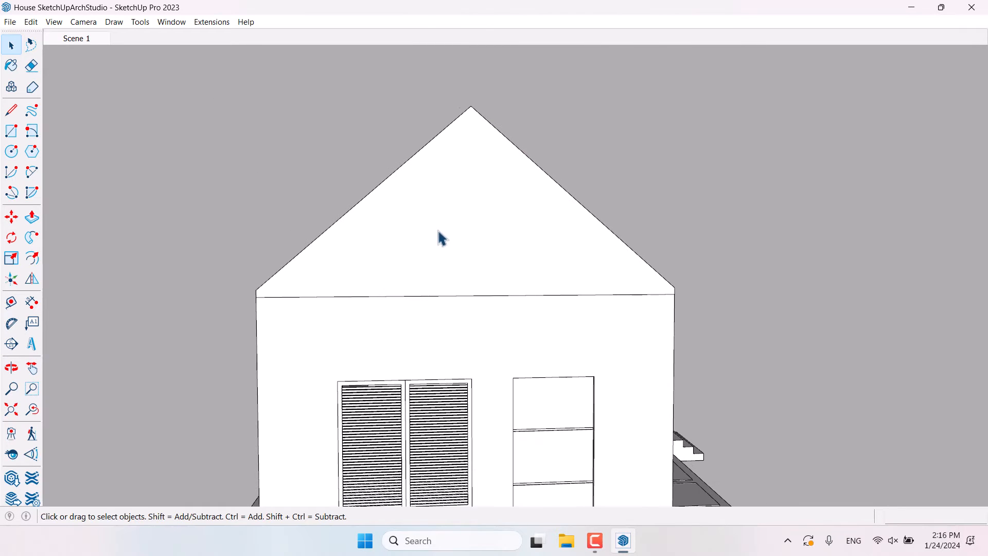
# Place a vertical guide, offset from the front wall's side edge, through the gable's peak.
pyautogui.click(11, 303)
pyautogui.scroll(1, 222, 321)
pyautogui.click(266, 309)
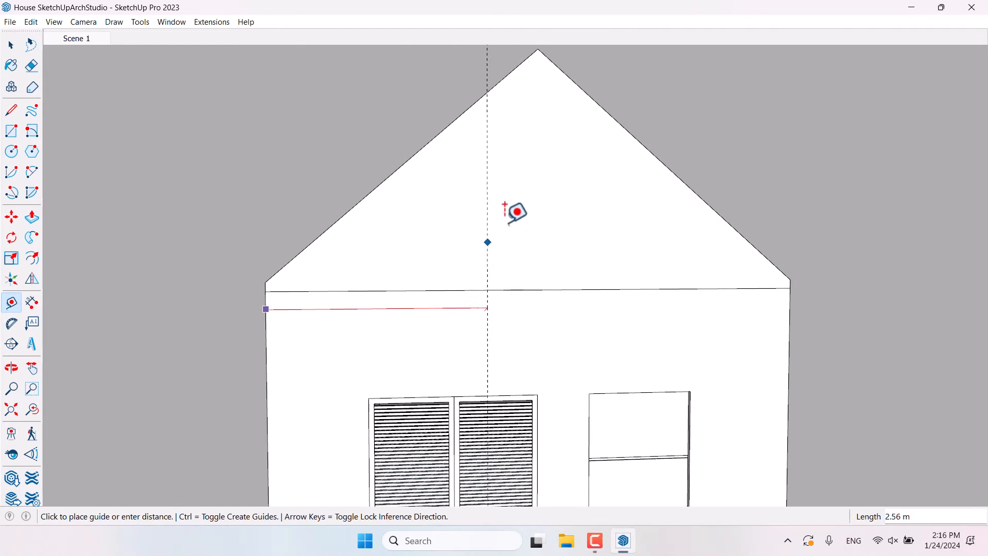
pyautogui.click(539, 35)
pyautogui.scroll(-3, 322, 270)
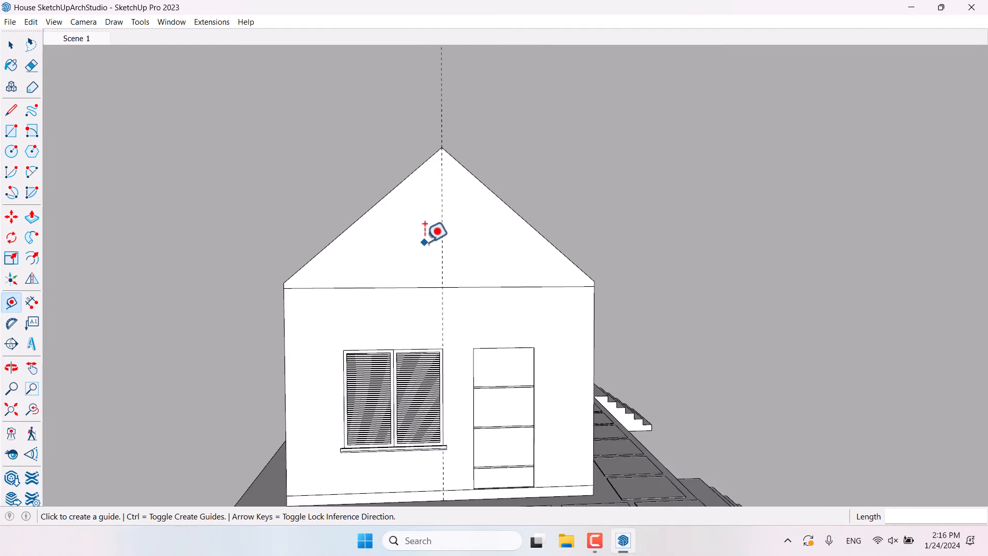
# Add vertical guides 0.4 m to each side of the centre guide and a horizontal guide 0.8 m above the gable's base line.
pyautogui.scroll(1, 432, 234)
pyautogui.moveTo(457, 231); pyautogui.dragTo(446, 250, button='middle')
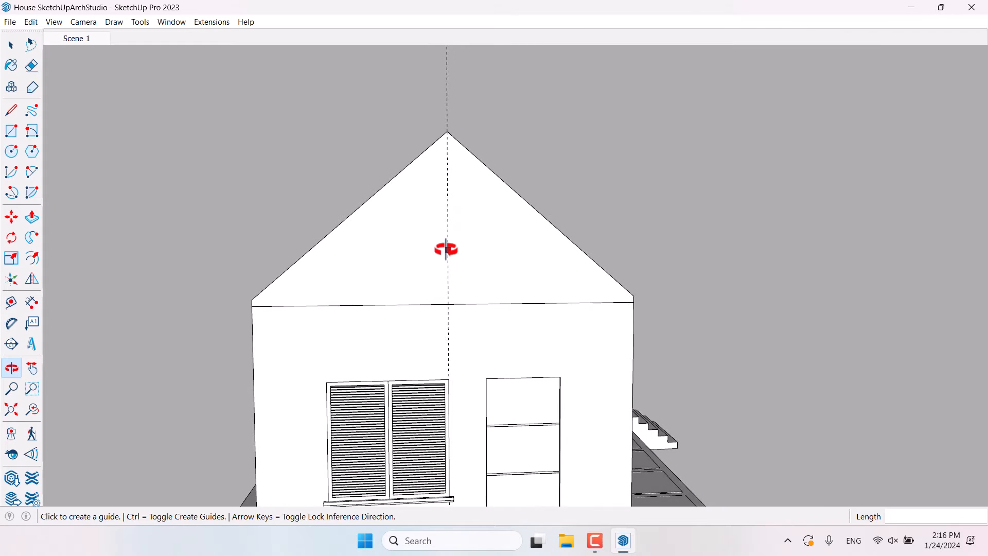
pyautogui.scroll(3, 456, 226)
pyautogui.click(448, 236)
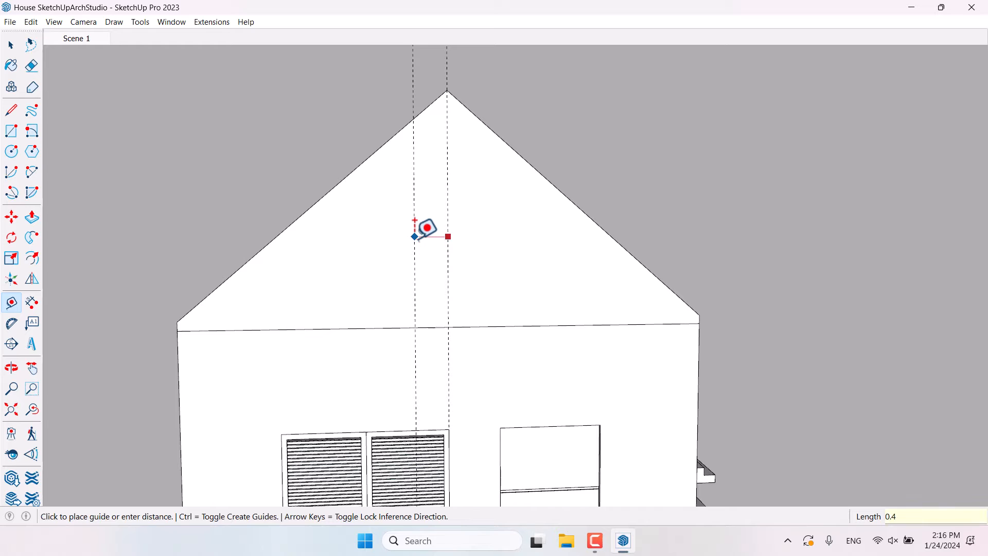
pyautogui.press('Return')
pyautogui.click(448, 231)
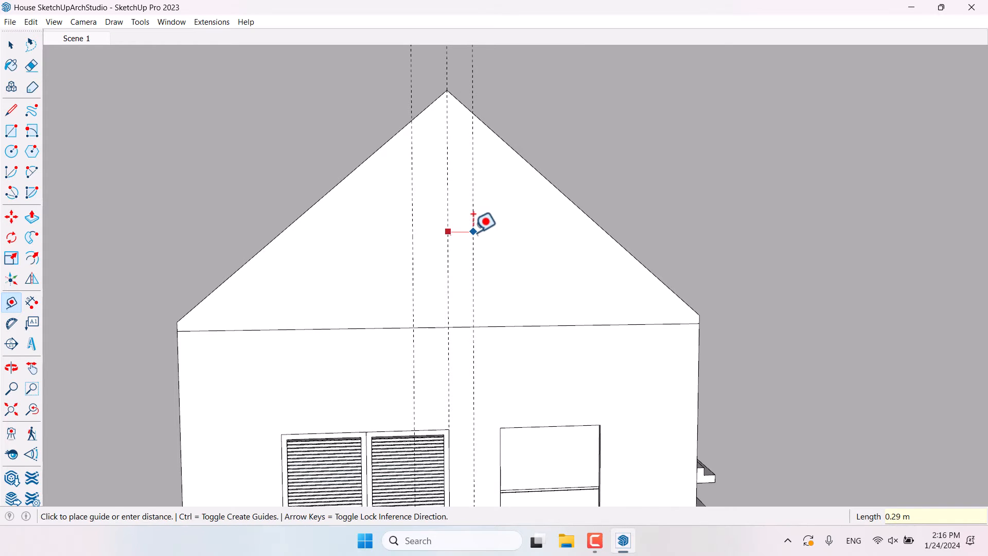
pyautogui.write('0.4')
pyautogui.press('Return')
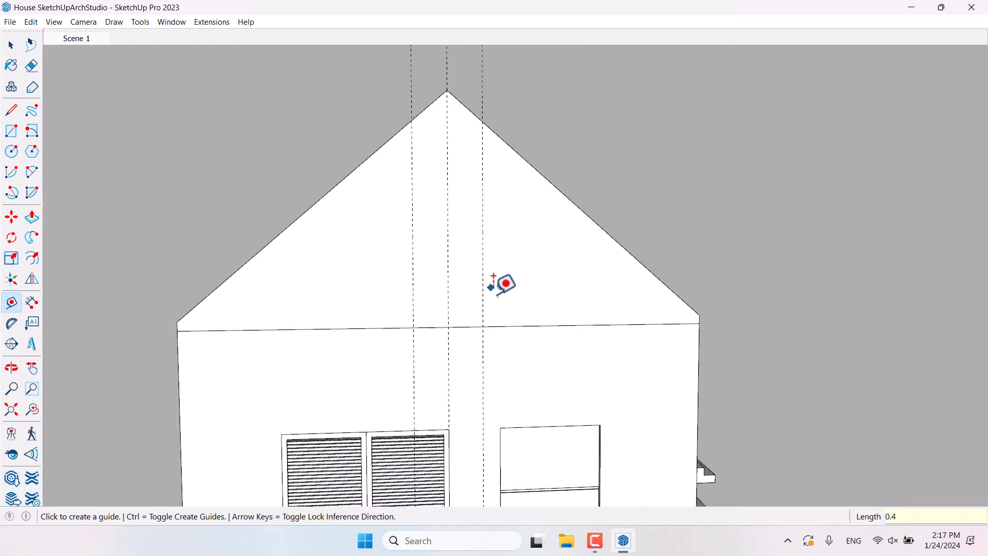
pyautogui.click(498, 326)
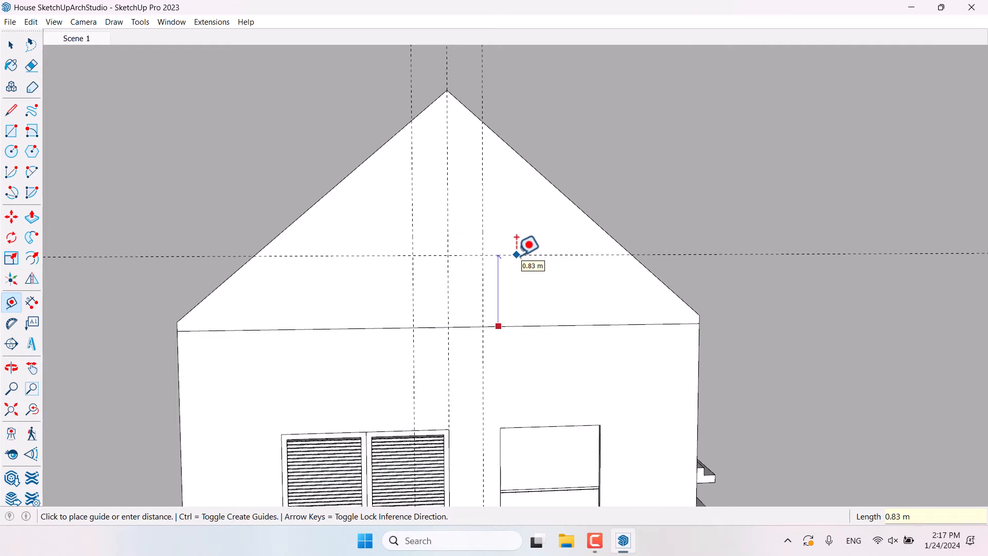
pyautogui.press('Return')
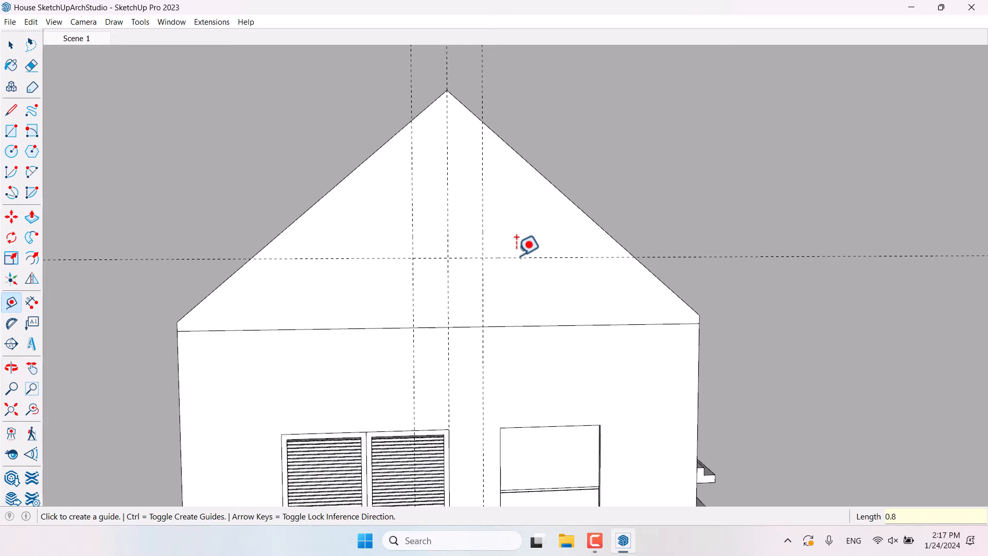
# Add a horizontal guide 0.9 m above the lower one and an angled guide from the left guide intersection parallel to the left roof slope.
pyautogui.click(517, 256)
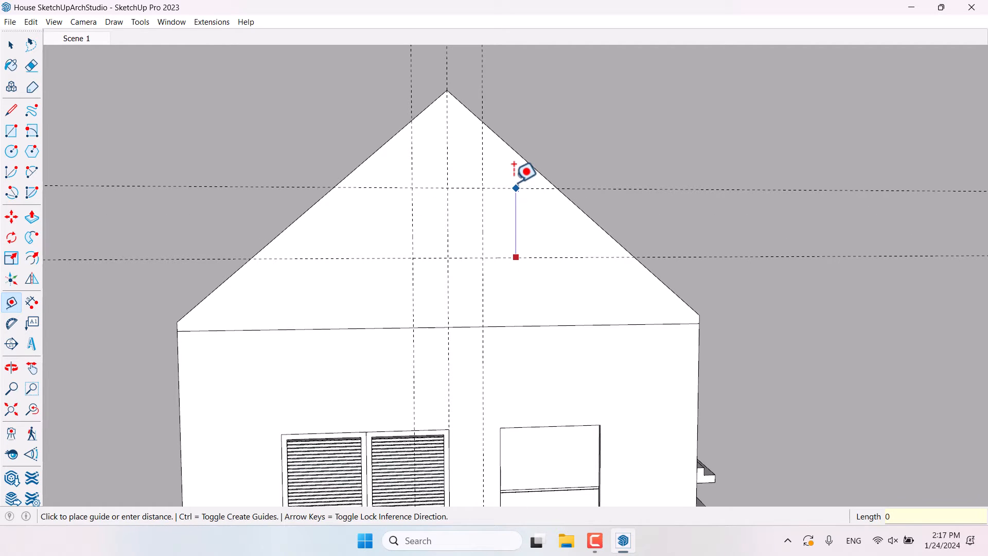
pyautogui.press('Return')
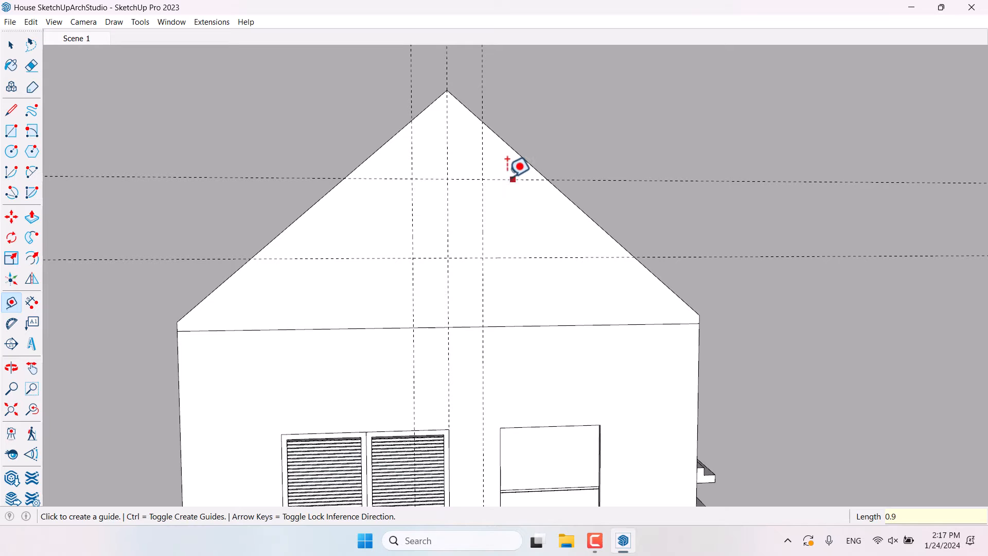
pyautogui.scroll(5, 520, 170)
pyautogui.scroll(-2, 407, 164)
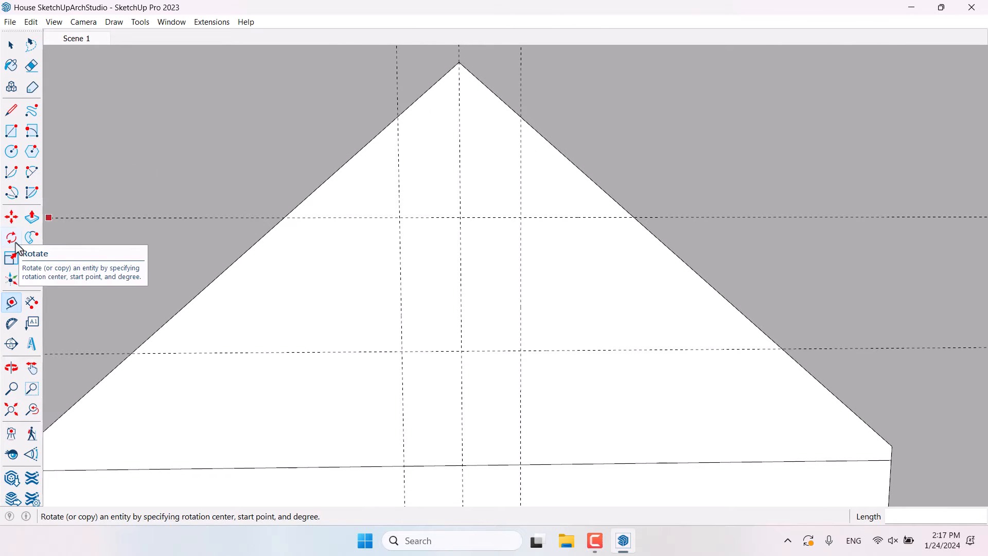
pyautogui.click(9, 334)
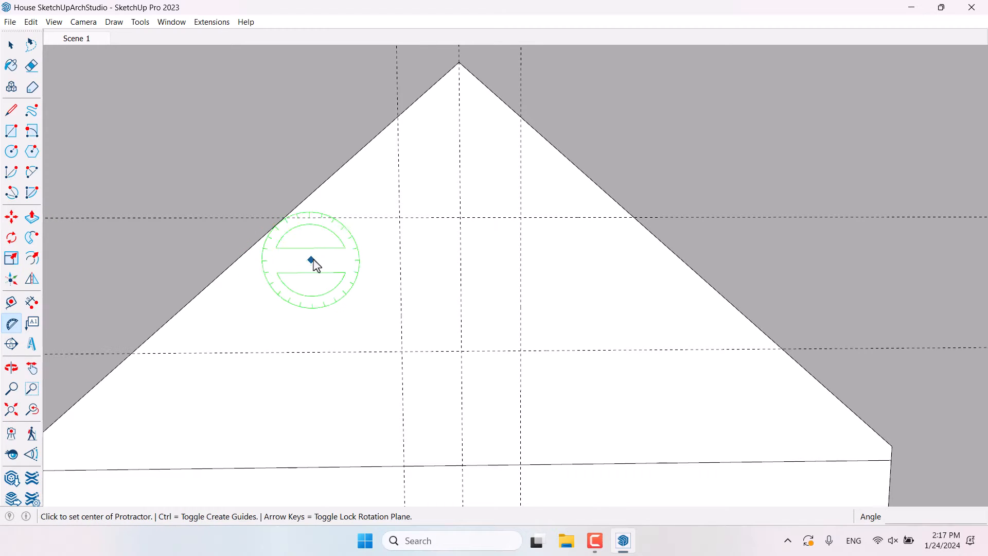
pyautogui.click(399, 217)
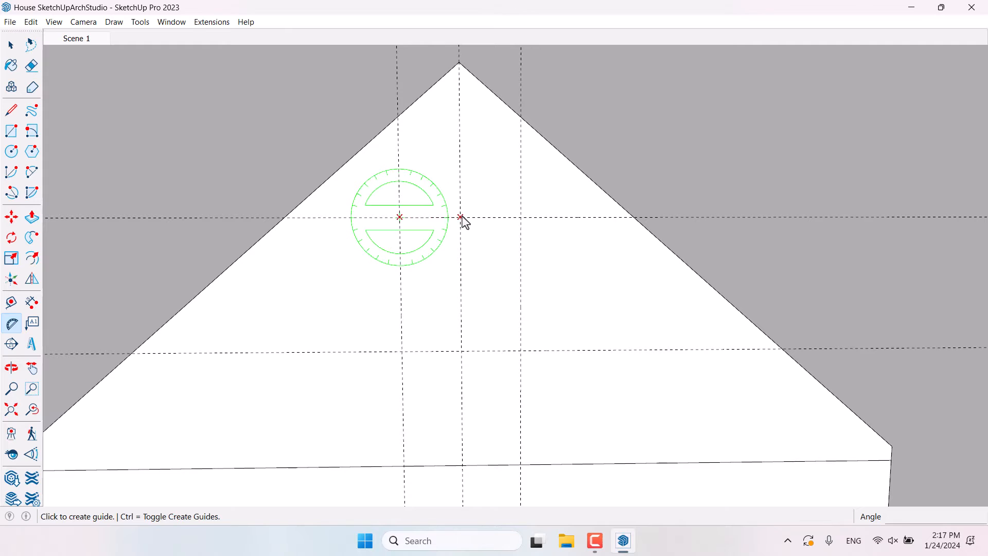
pyautogui.click(460, 217)
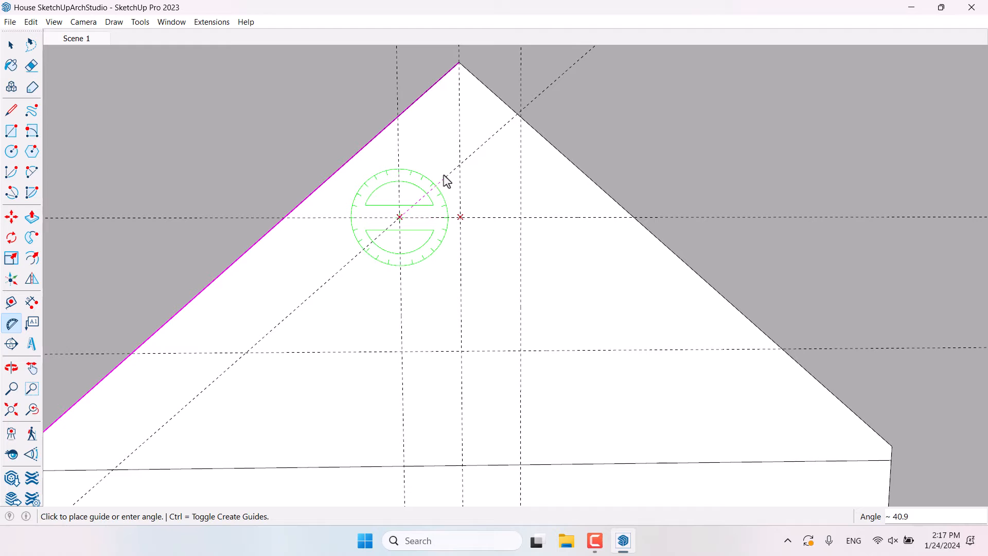
pyautogui.click(447, 181)
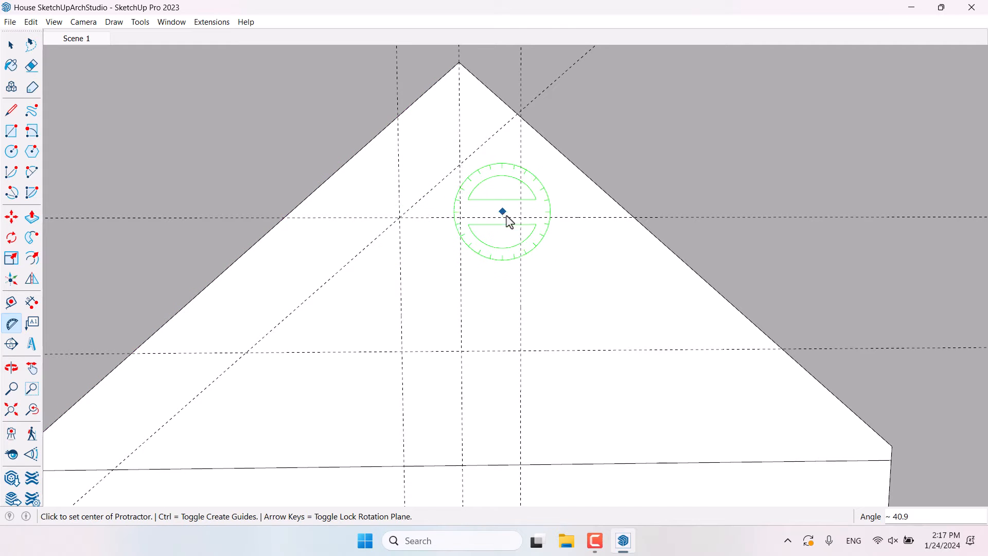
pyautogui.click(521, 217)
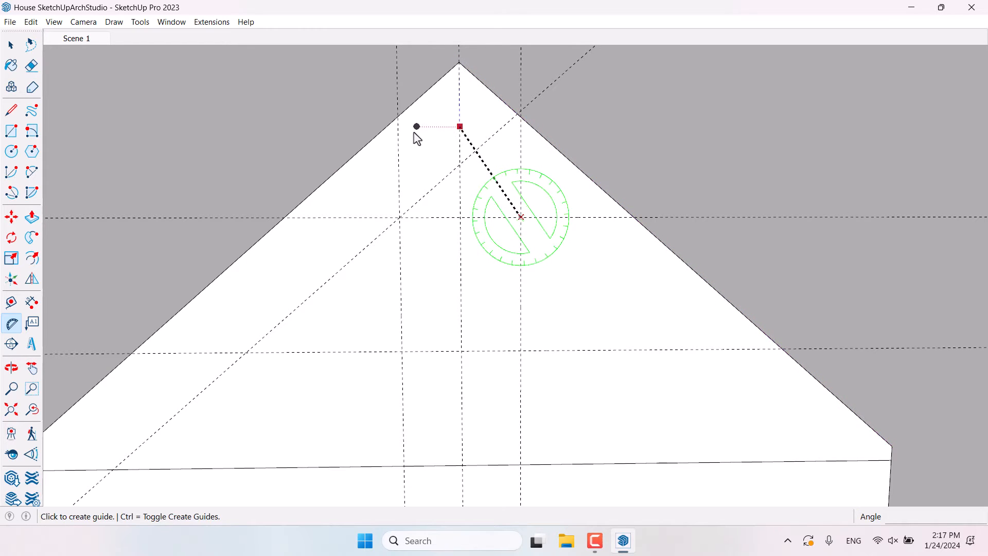
pyautogui.click(427, 139)
pyautogui.press('space')
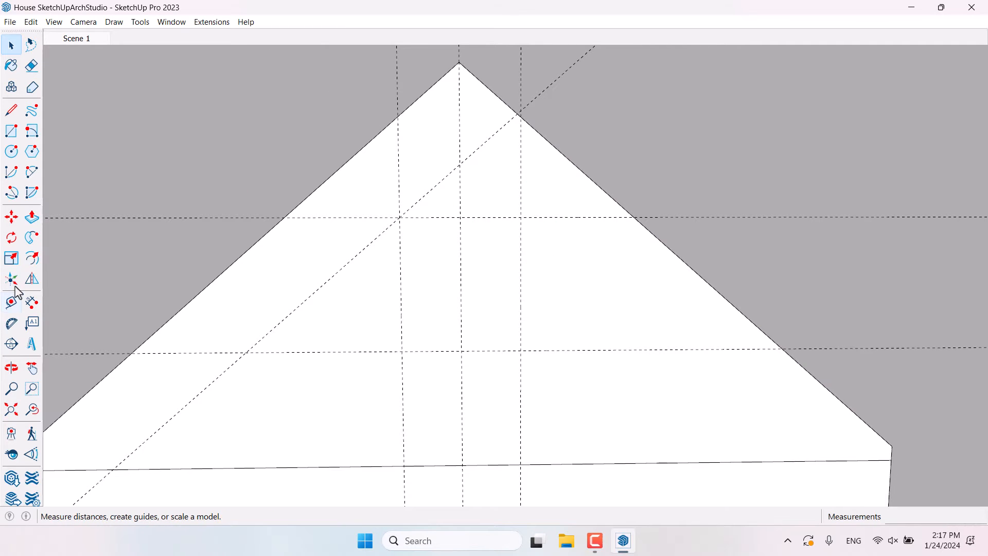
# Draw the five-sided gable window outline through the guide intersections and delete all the guides.
pyautogui.click(11, 110)
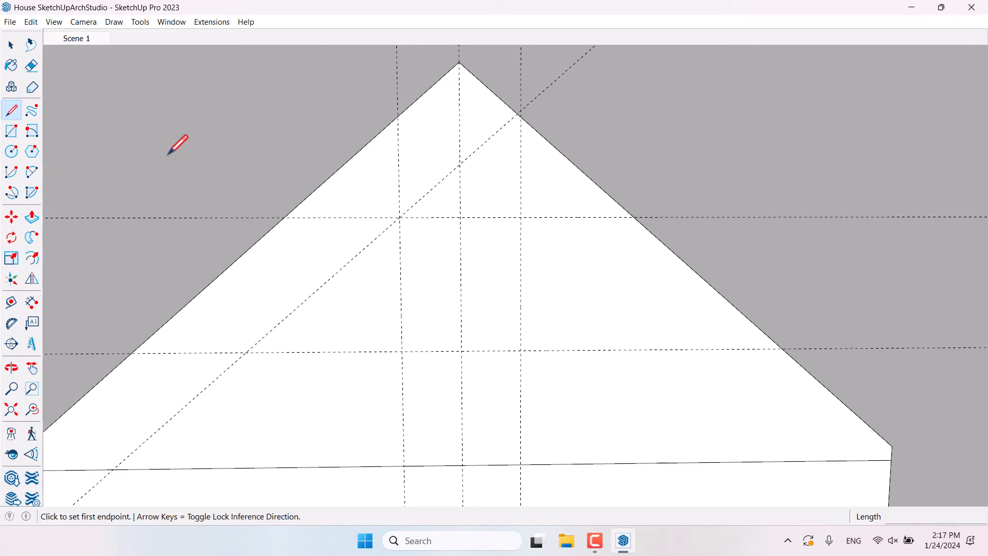
pyautogui.click(460, 164)
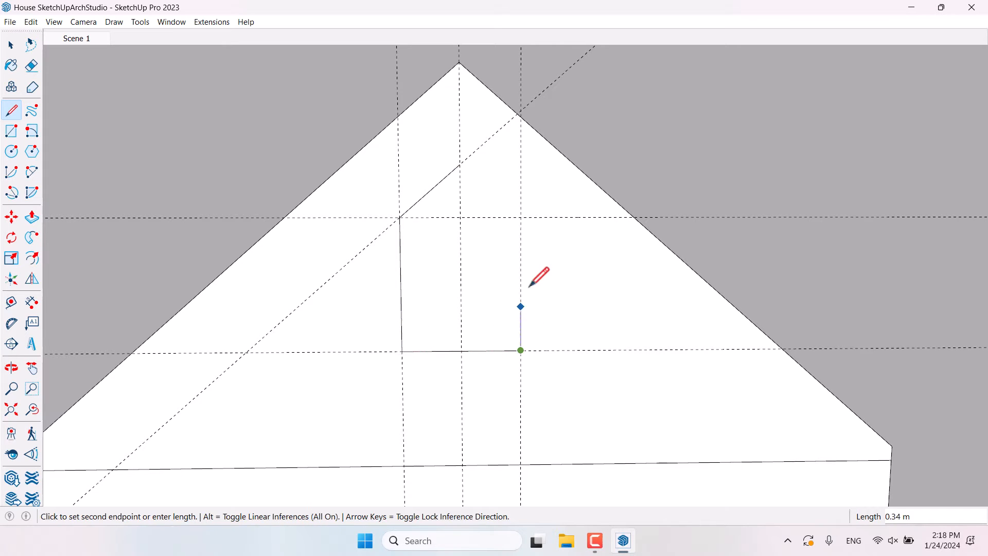
pyautogui.click(461, 163)
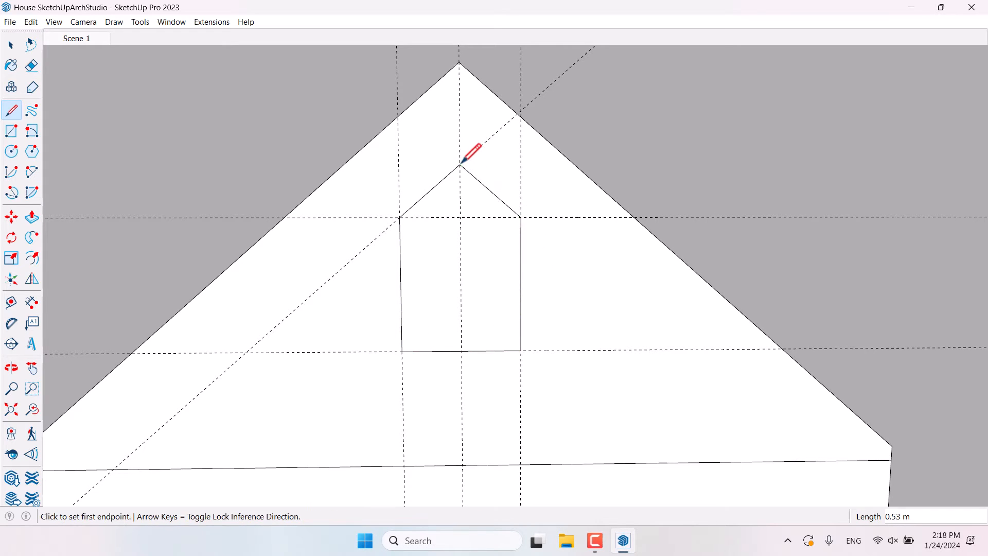
pyautogui.scroll(-5, 468, 157)
pyautogui.press('space')
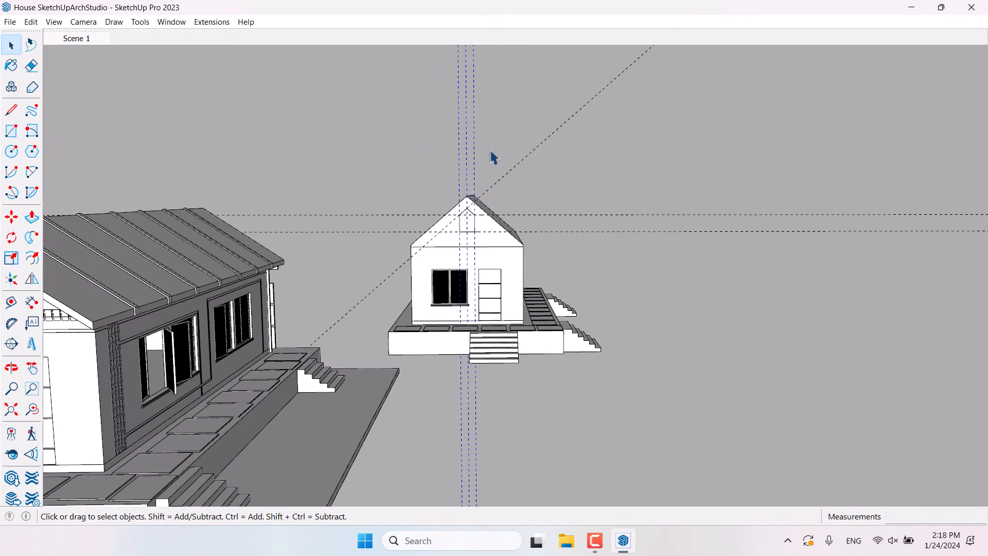
pyautogui.moveTo(559, 257); pyautogui.dragTo(408, 254, button='middle')
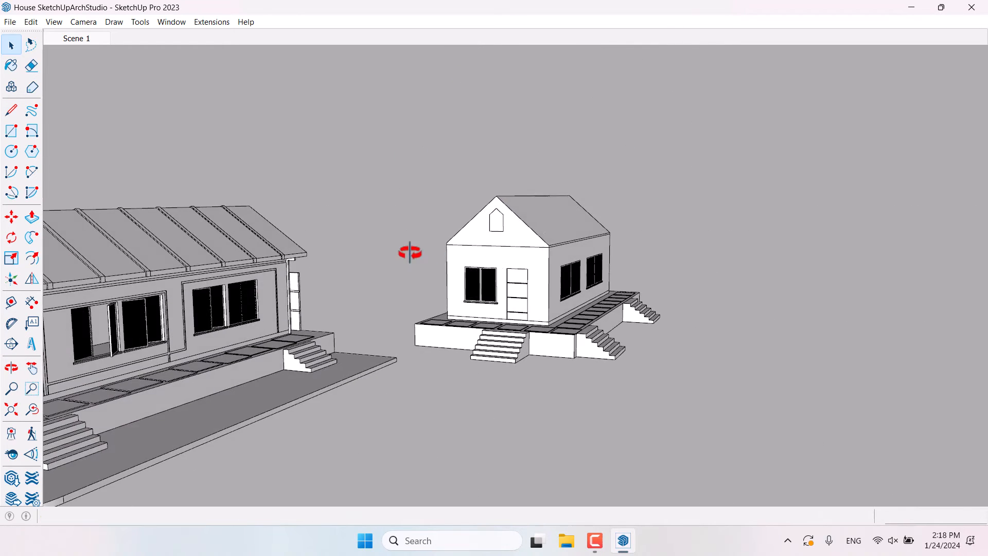
# Push the gable window face about 0.08 m into the wall.
pyautogui.scroll(6, 492, 227)
pyautogui.press('p')
pyautogui.scroll(3, 409, 234)
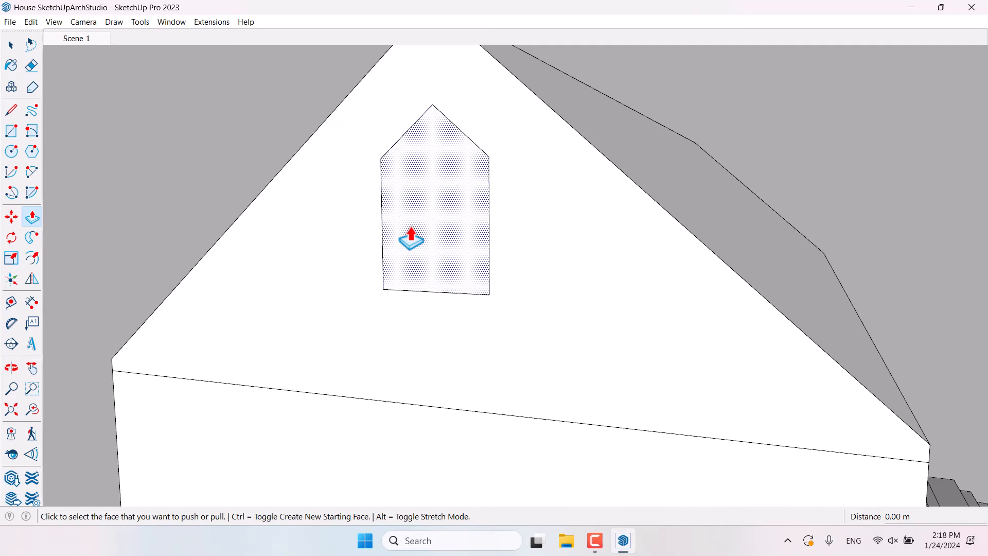
pyautogui.click(410, 236)
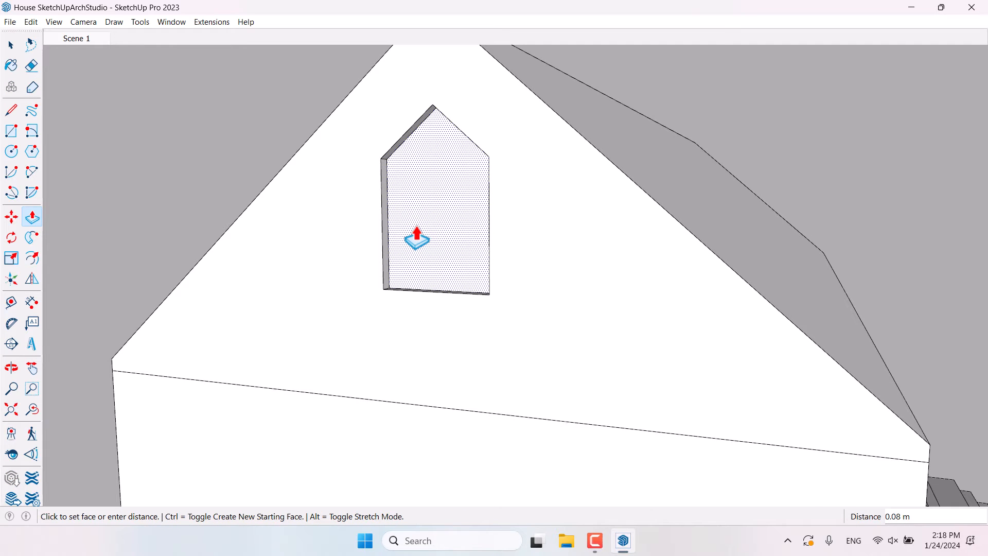
pyautogui.click(417, 235)
pyautogui.press('space')
# Copy the recessed window face about 4.4 m out in front of the gable along the green axis.
pyautogui.scroll(-5, 489, 210)
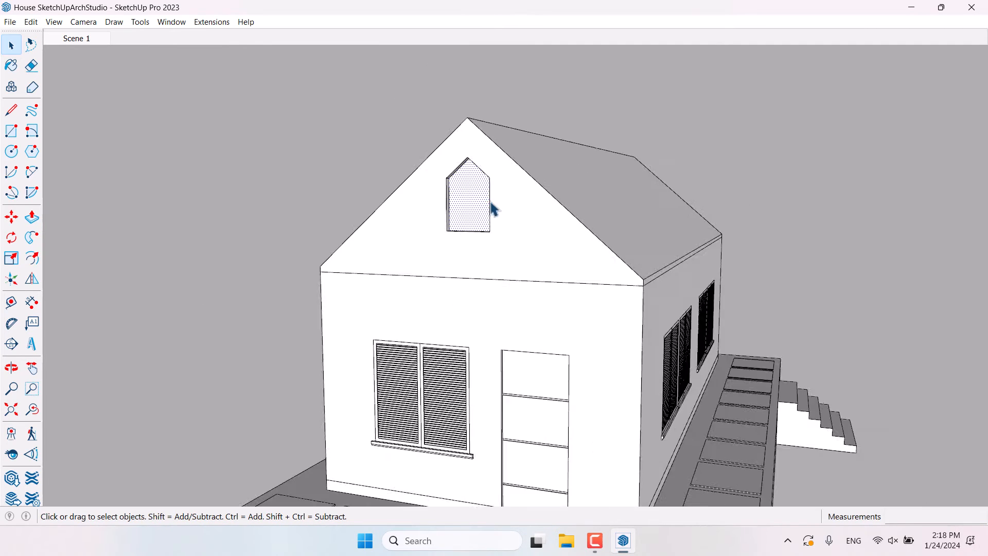
pyautogui.moveTo(489, 210); pyautogui.dragTo(213, 277, button='middle')
pyautogui.click(11, 217)
pyautogui.scroll(-4, 393, 159)
pyautogui.scroll(5, 327, 201)
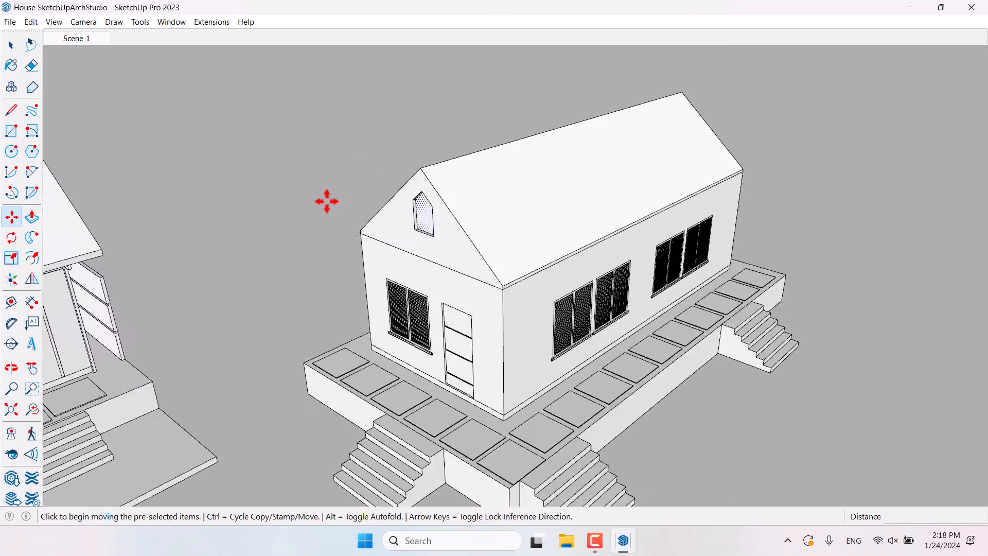
pyautogui.press('ctrl')
pyautogui.click(386, 170)
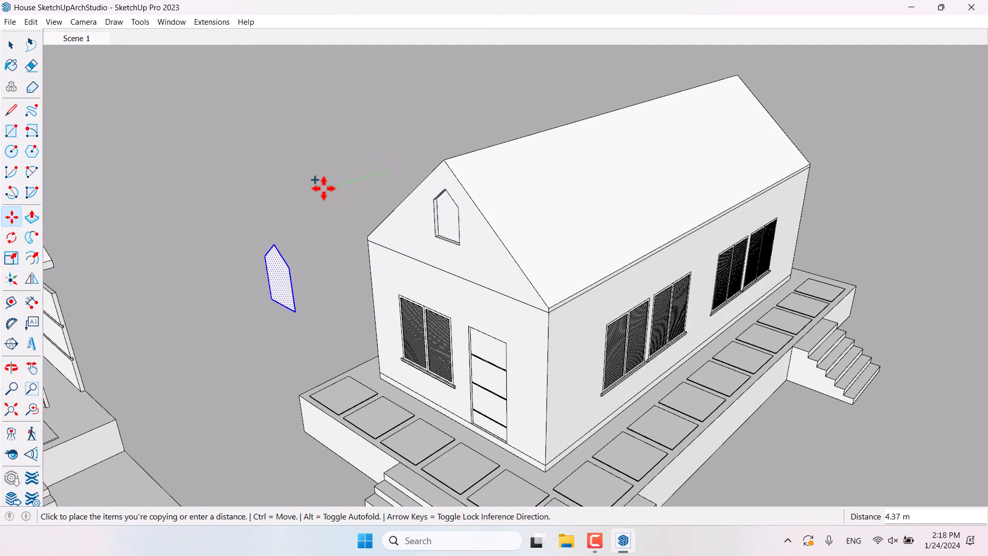
pyautogui.click(324, 188)
pyautogui.press('space')
# Make the gabled roof form with its window recess into a group.
pyautogui.scroll(-5, 324, 188)
pyautogui.moveTo(325, 188); pyautogui.dragTo(382, 153, button='middle')
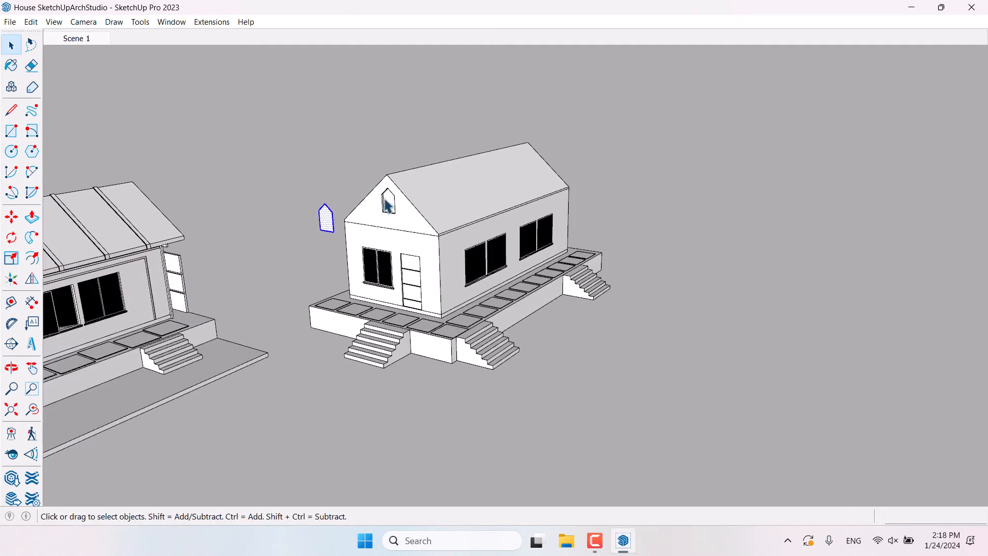
pyautogui.scroll(4, 387, 202)
pyautogui.doubleClick(385, 206)
pyautogui.rightClick(384, 204)
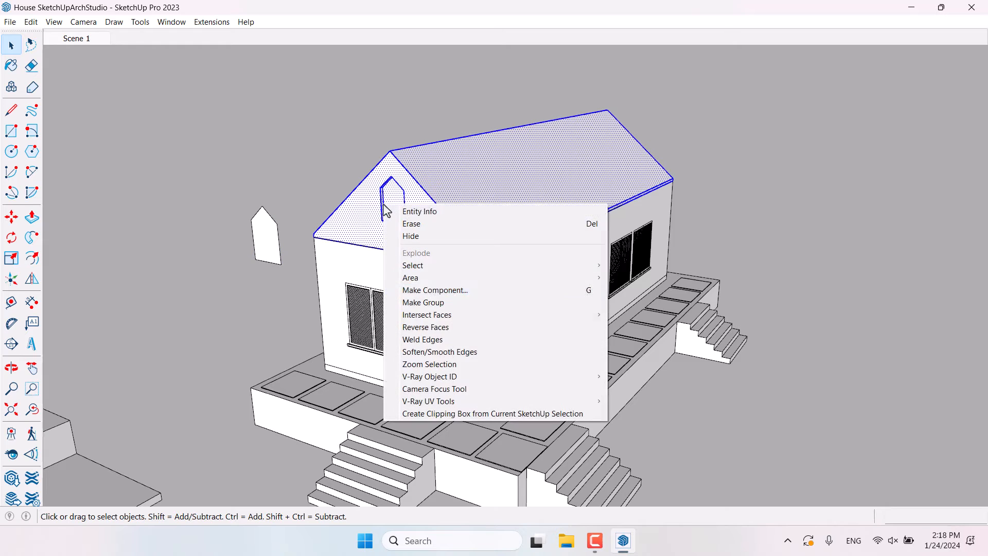
pyautogui.click(436, 303)
pyautogui.click(240, 199)
# Examine the glazing bar pattern of the reference house's gable window and compare it with the copied window face.
pyautogui.scroll(8, 248, 222)
pyautogui.scroll(-4, 300, 256)
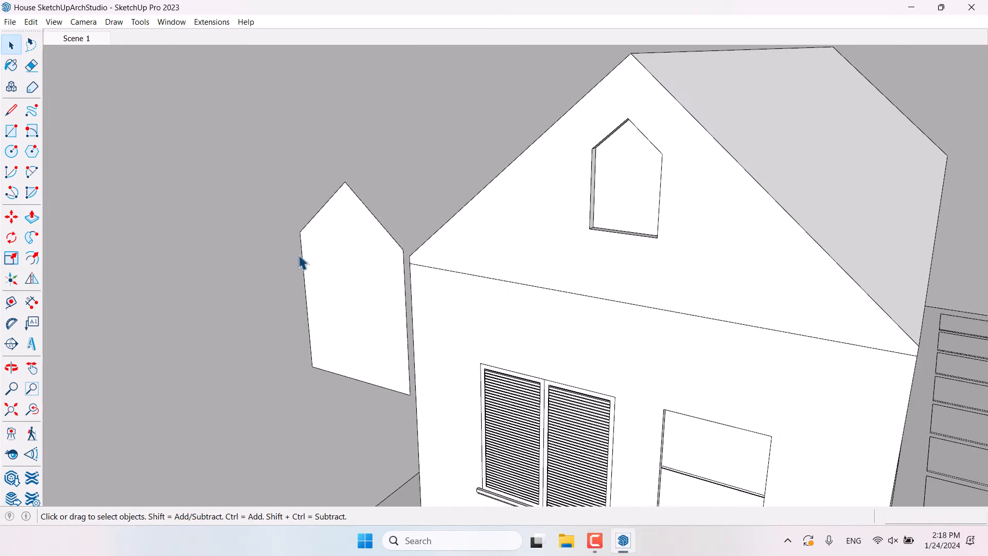
pyautogui.moveTo(334, 253); pyautogui.dragTo(206, 212, button='middle')
pyautogui.scroll(-10, 626, 167)
pyautogui.scroll(4, 272, 207)
pyautogui.scroll(4, 339, 198)
pyautogui.scroll(-4, 302, 202)
pyautogui.moveTo(302, 203); pyautogui.dragTo(546, 178, button='middle')
pyautogui.scroll(4, 805, 181)
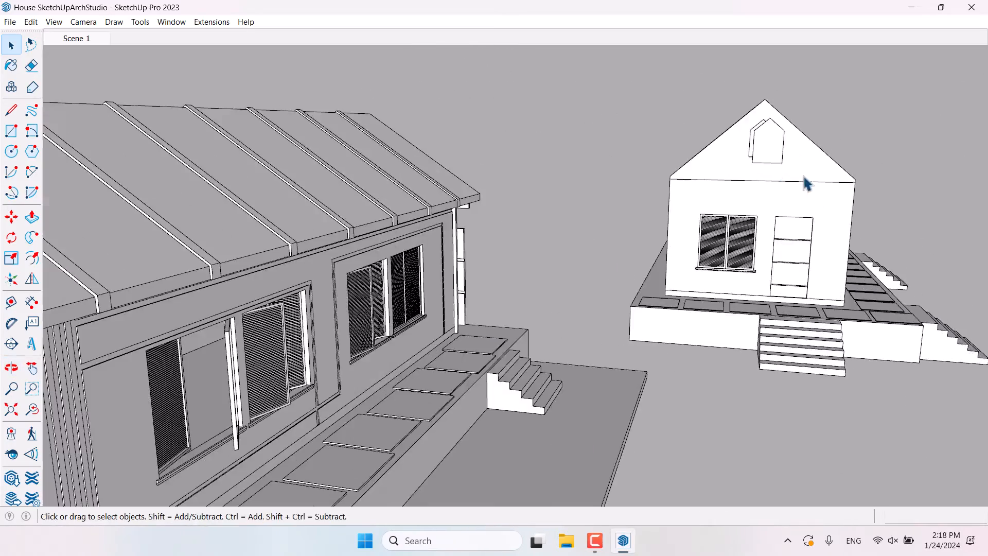
pyautogui.scroll(-5, 669, 218)
pyautogui.moveTo(669, 216); pyautogui.dragTo(564, 195, button='middle')
pyautogui.scroll(5, 564, 194)
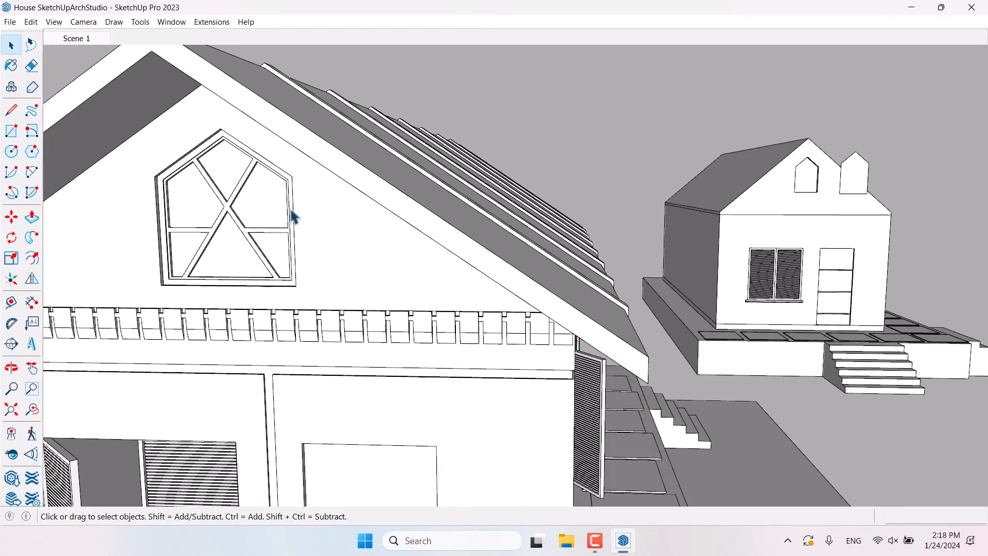
pyautogui.scroll(-1, 267, 228)
pyautogui.scroll(-3, 267, 227)
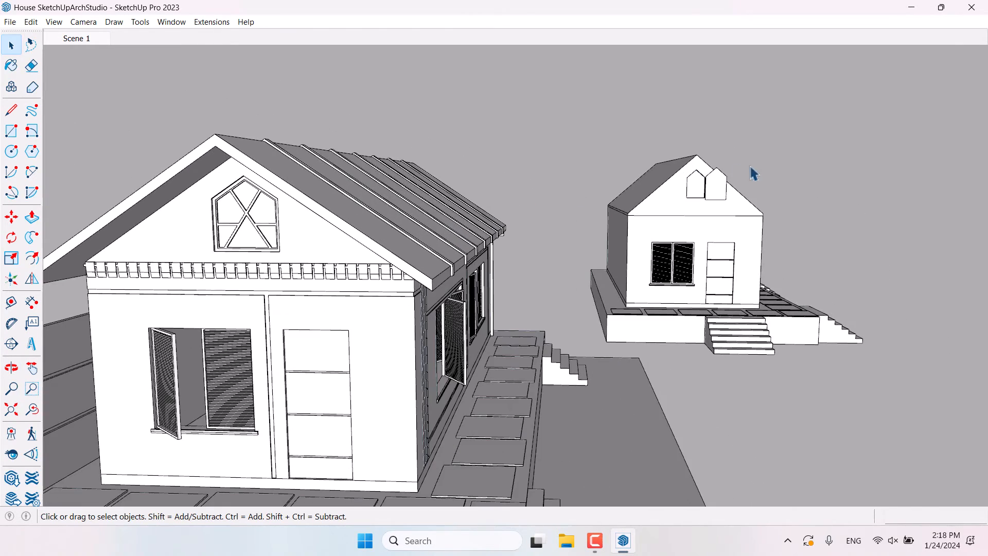
# Divide the copied window face with a vertical line from its peak to the bottom midpoint and a horizontal line between the side midpoints.
pyautogui.scroll(5, 753, 173)
pyautogui.moveTo(734, 194); pyautogui.dragTo(465, 265, button='middle')
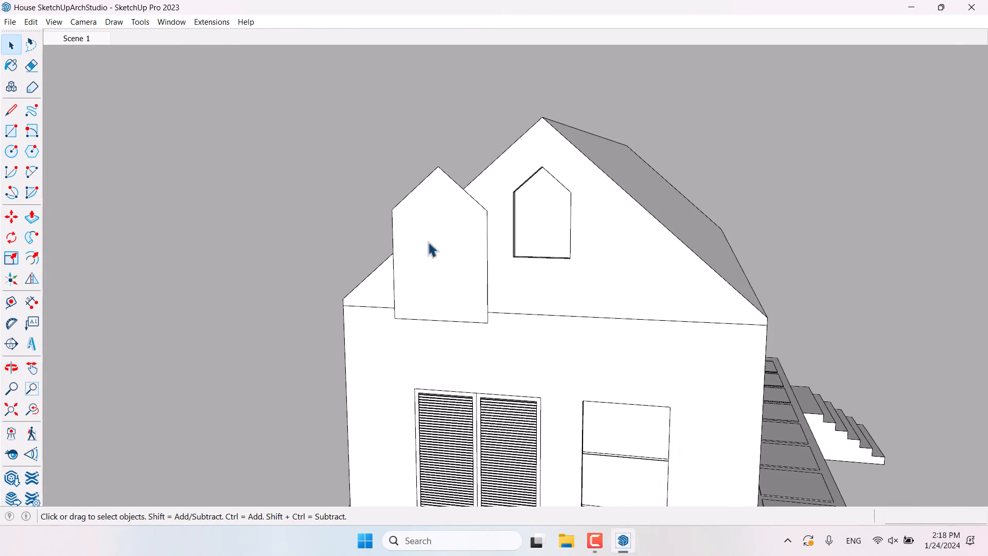
pyautogui.click(11, 110)
pyautogui.click(438, 167)
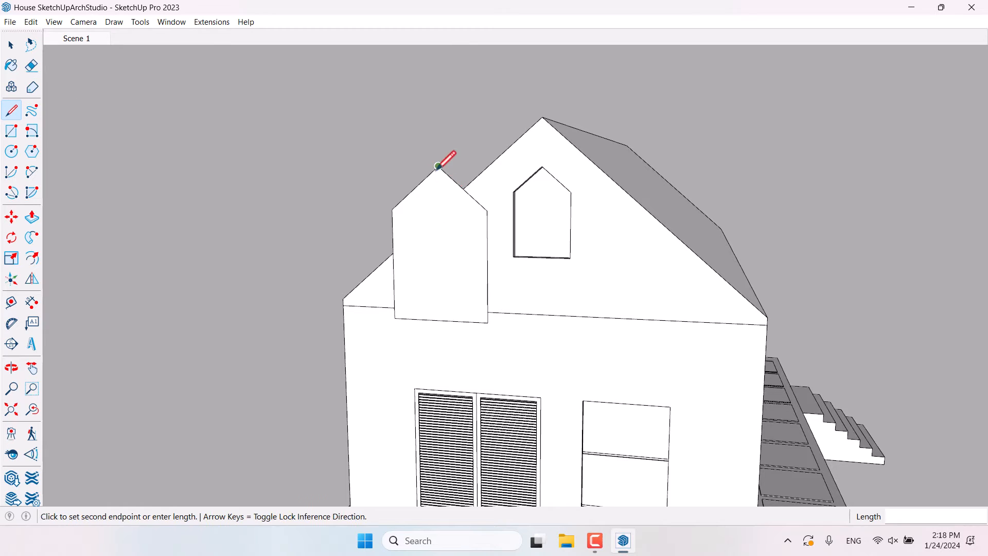
pyautogui.click(440, 320)
pyautogui.click(393, 264)
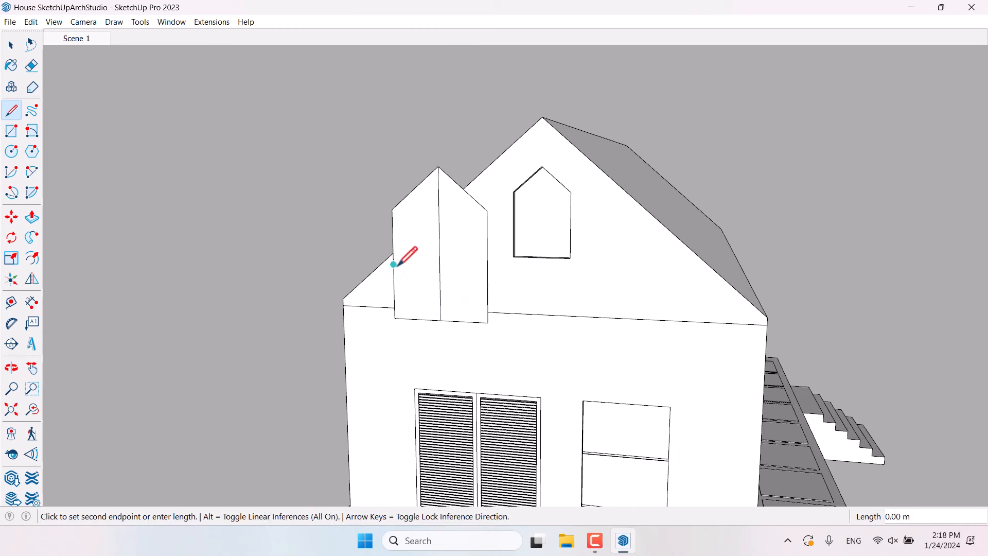
pyautogui.click(488, 267)
# Draw two crossing diagonals from the window face's upper corners to the opposite ends of the horizontal line.
pyautogui.click(488, 239)
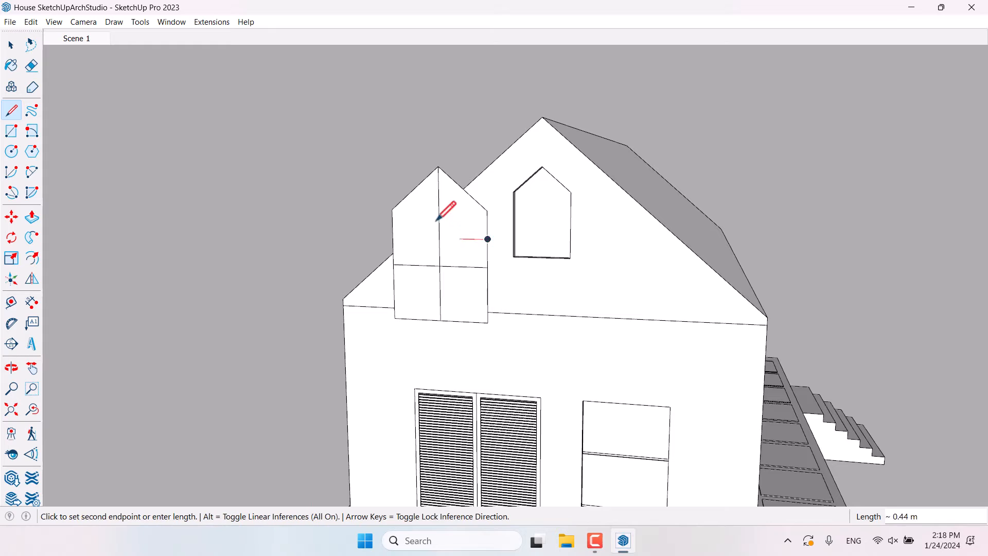
pyautogui.click(393, 209)
pyautogui.click(487, 211)
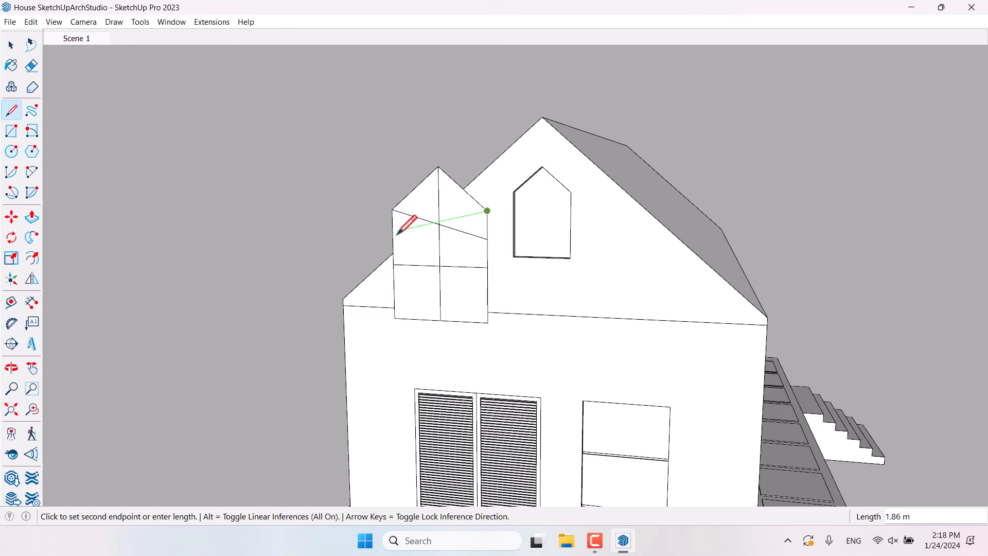
pyautogui.click(394, 264)
pyautogui.click(393, 210)
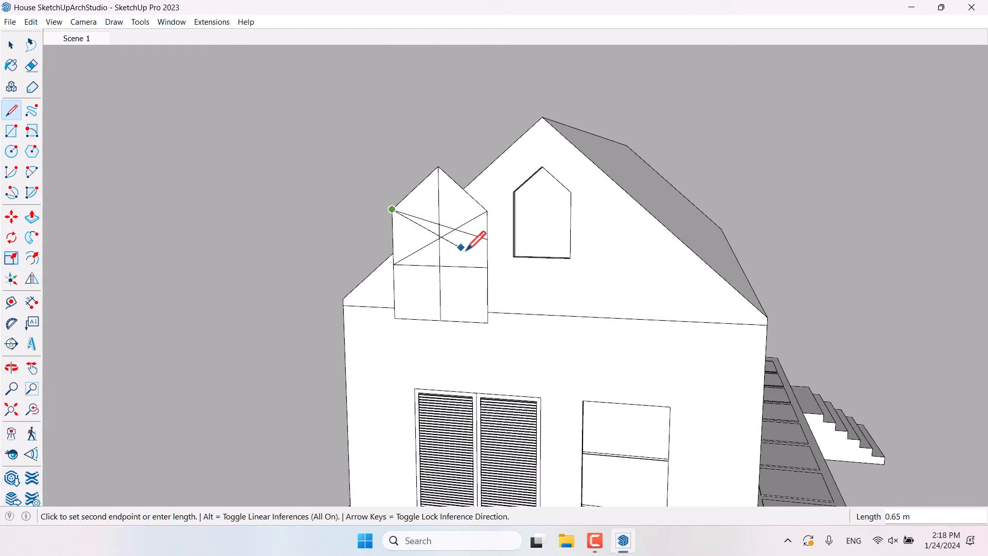
pyautogui.click(488, 267)
# Erase the horizontal line and the extra slanted line from the copied window face, checking the pattern against the reference window.
pyautogui.click(31, 65)
pyautogui.scroll(1, 447, 192)
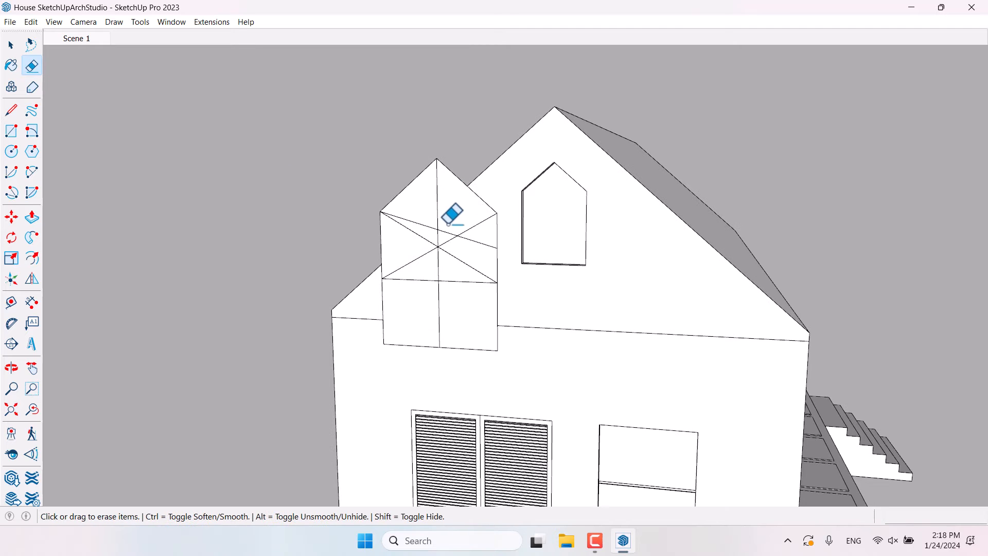
pyautogui.moveTo(478, 247)
pyautogui.mouseDown(button='middle')
pyautogui.moveTo(441, 225)
pyautogui.moveTo(447, 263)
pyautogui.mouseUp(button='middle')
pyautogui.scroll(-5, 481, 246)
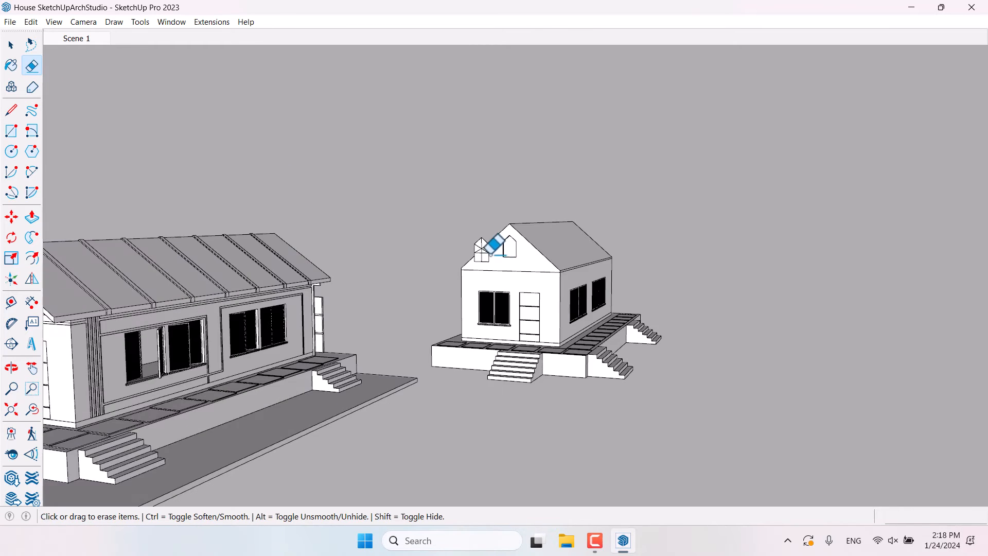
pyautogui.scroll(5, 484, 247)
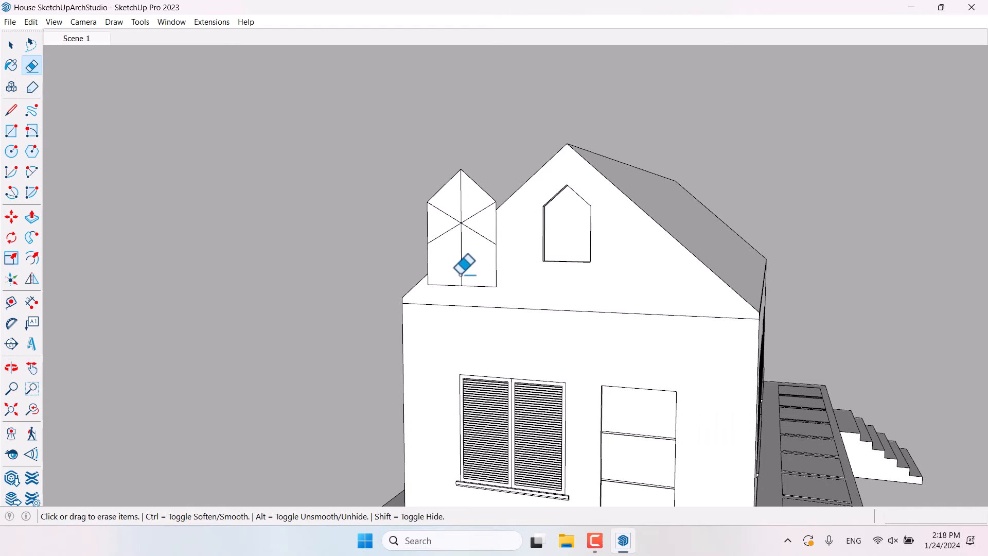
pyautogui.scroll(-7, 510, 232)
pyautogui.scroll(4, 179, 252)
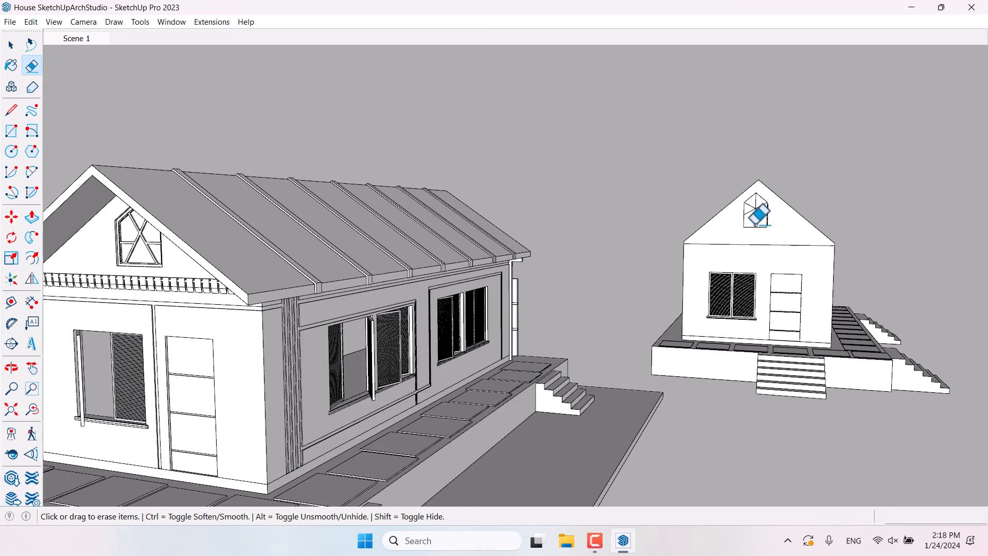
# Erase the remaining dividing lines from the copied window face and draw two diagonals joining its opposite side corners.
pyautogui.scroll(6, 758, 216)
pyautogui.moveTo(767, 169)
pyautogui.mouseDown()
pyautogui.moveTo(743, 176)
pyautogui.moveTo(741, 190)
pyautogui.mouseUp()
pyautogui.click(11, 111)
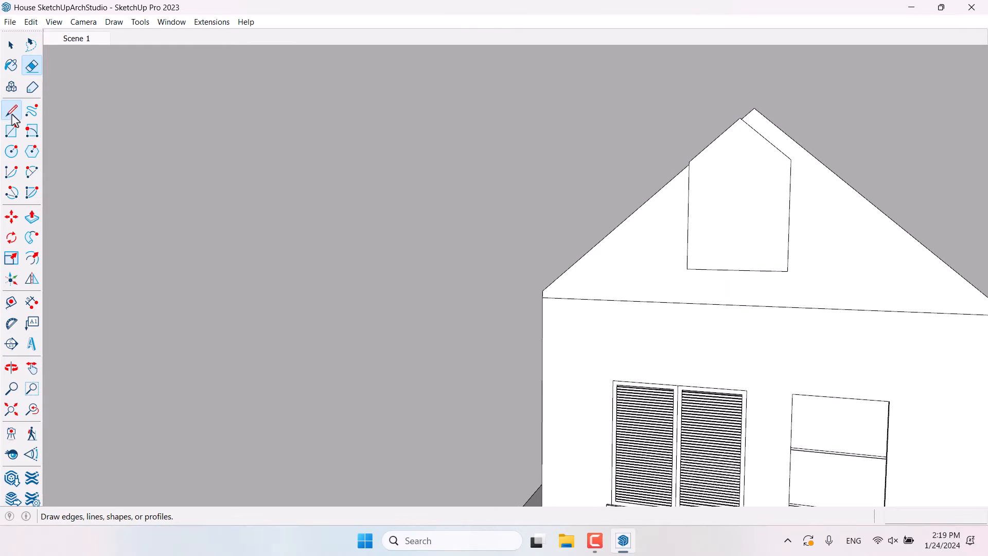
pyautogui.click(689, 162)
pyautogui.click(788, 271)
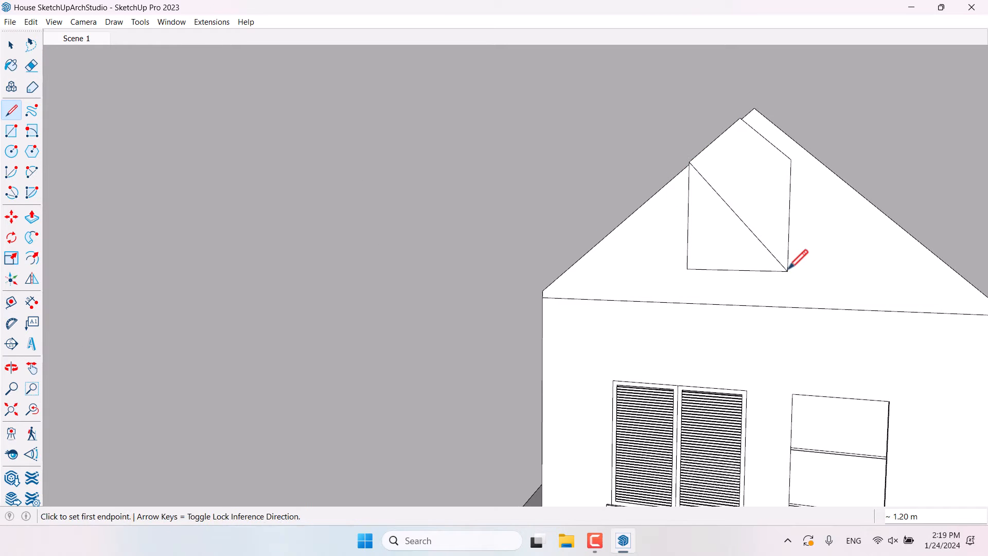
pyautogui.click(688, 269)
pyautogui.click(791, 160)
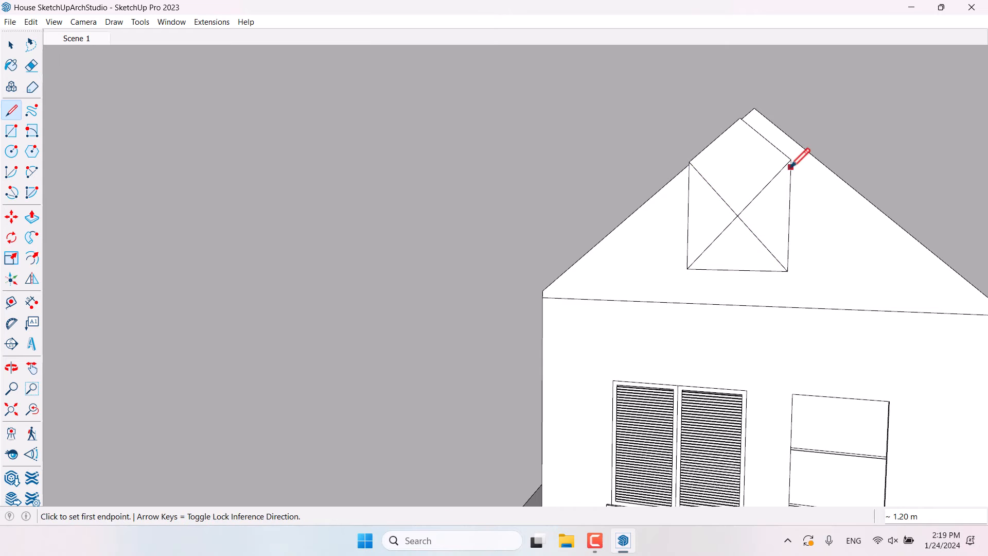
# Draw a vertical line from the window face's peak to its bottom edge and delete the part below the diagonals' crossing.
pyautogui.moveTo(797, 159)
pyautogui.mouseDown(button='middle')
pyautogui.moveTo(756, 227)
pyautogui.moveTo(731, 105)
pyautogui.mouseUp(button='middle')
pyautogui.click(715, 77)
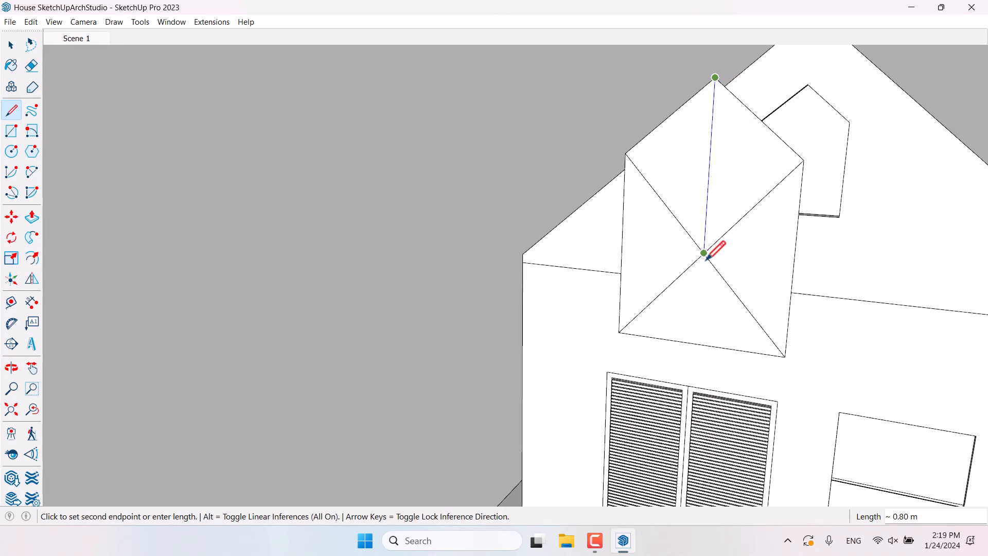
pyautogui.click(698, 344)
pyautogui.scroll(-3, 529, 286)
pyautogui.scroll(2, 530, 287)
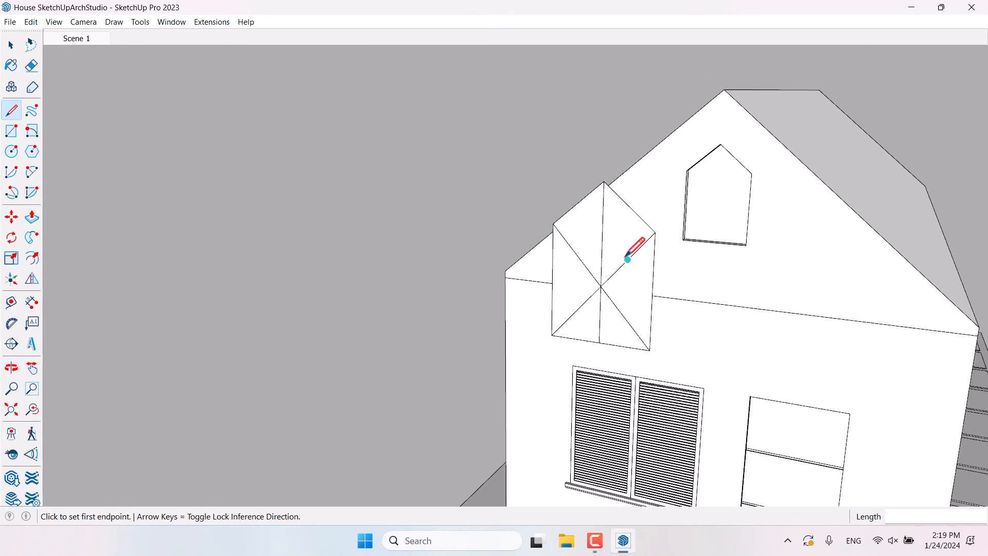
pyautogui.press('space')
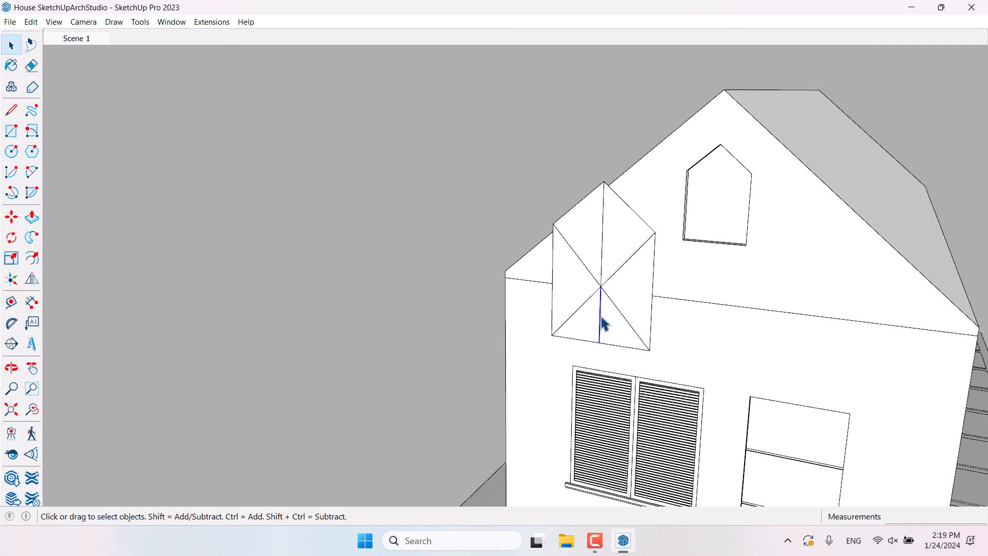
pyautogui.scroll(2, 614, 317)
pyautogui.moveTo(624, 309); pyautogui.dragTo(561, 269, button='middle')
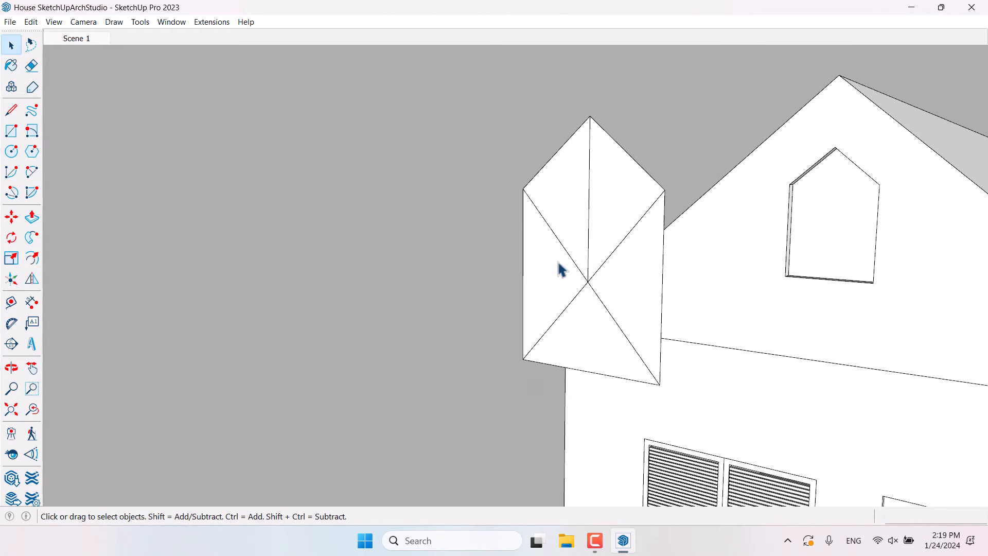
# Offset the outlines of all five window segments inward by the same distance to form the frame and glazing bars.
pyautogui.click(32, 258)
pyautogui.click(566, 305)
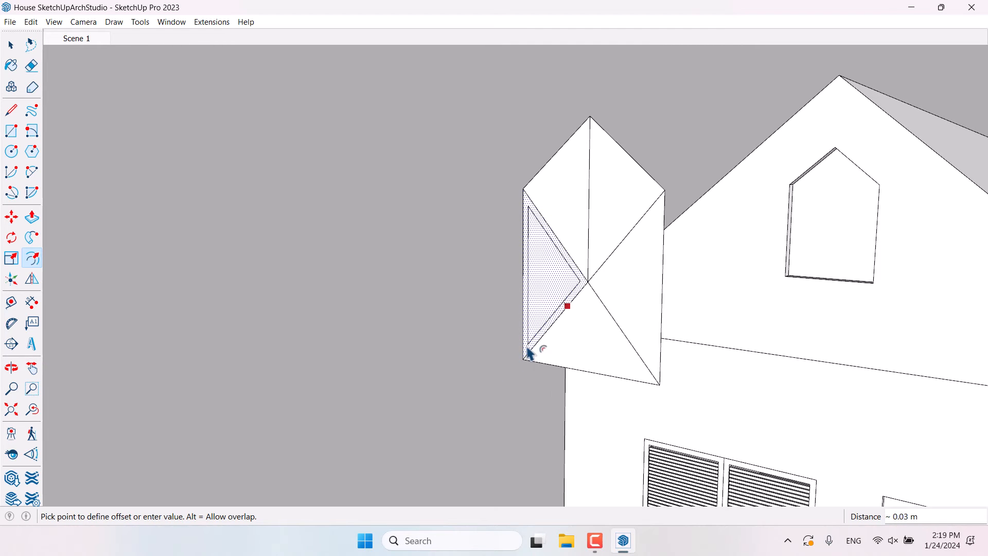
pyautogui.click(530, 353)
pyautogui.doubleClick(580, 341)
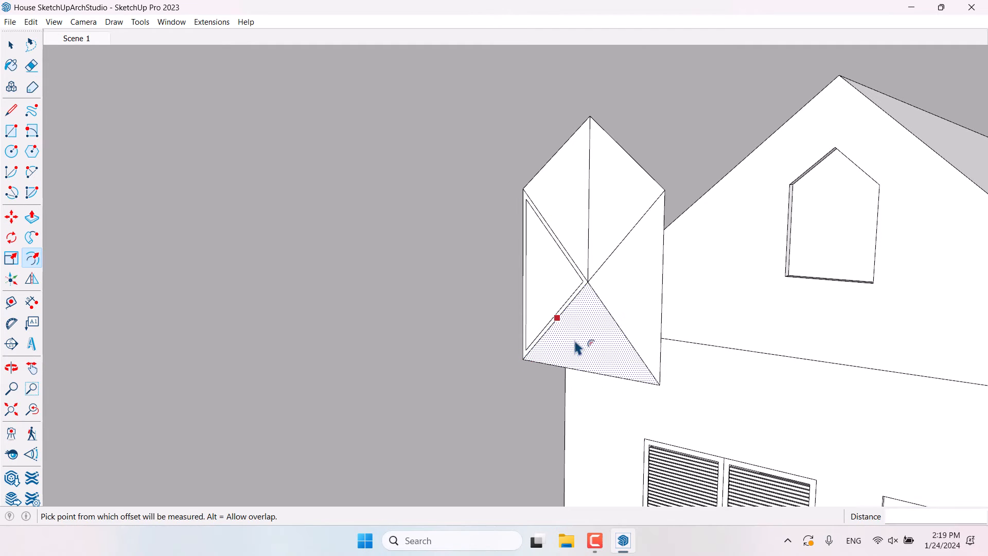
pyautogui.doubleClick(638, 294)
pyautogui.doubleClick(602, 223)
pyautogui.doubleClick(580, 223)
pyautogui.press('space')
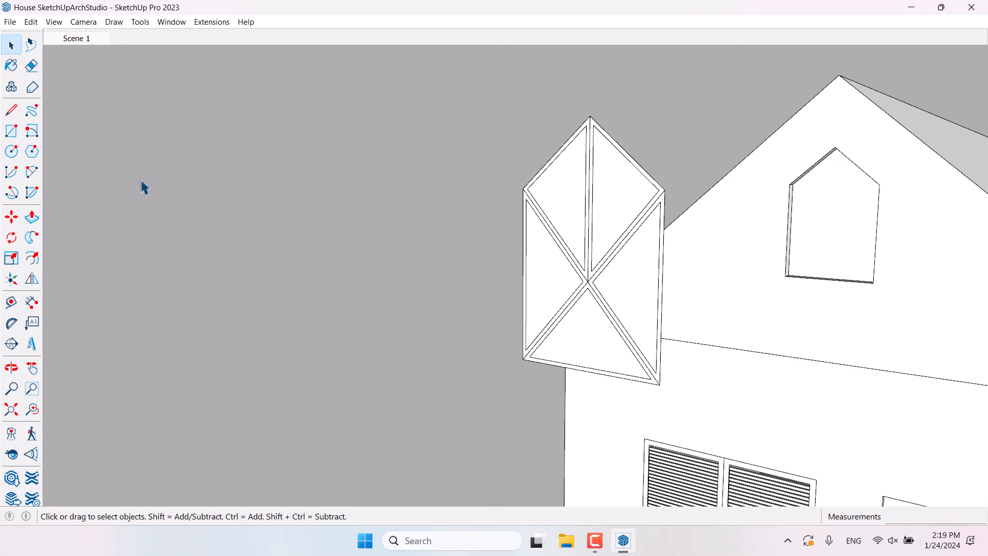
# Erase the original centre lines running inside the crossing glazing bars.
pyautogui.click(32, 65)
pyautogui.scroll(3, 588, 282)
pyautogui.click(585, 281)
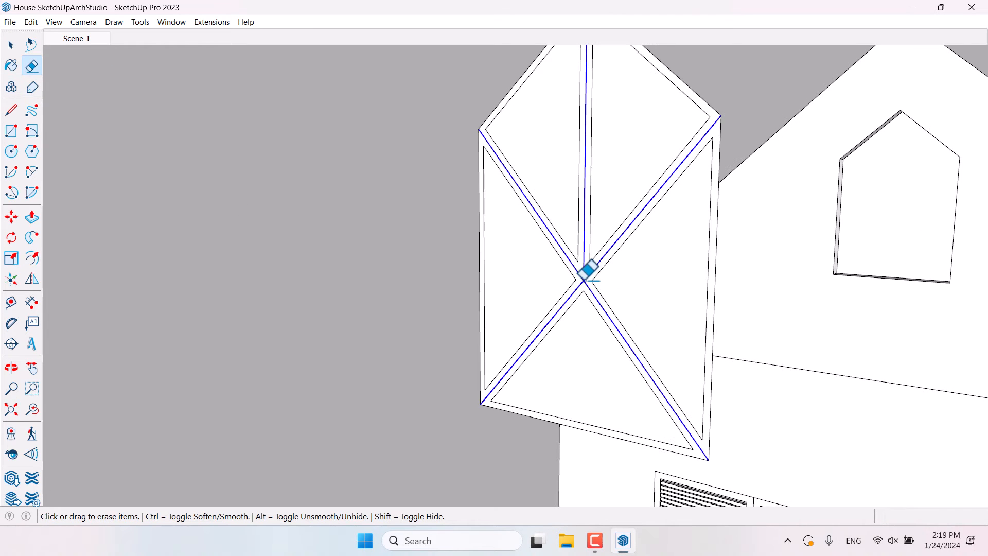
pyautogui.scroll(-5, 584, 281)
pyautogui.moveTo(585, 281); pyautogui.dragTo(562, 282, button='middle')
pyautogui.scroll(3, 581, 276)
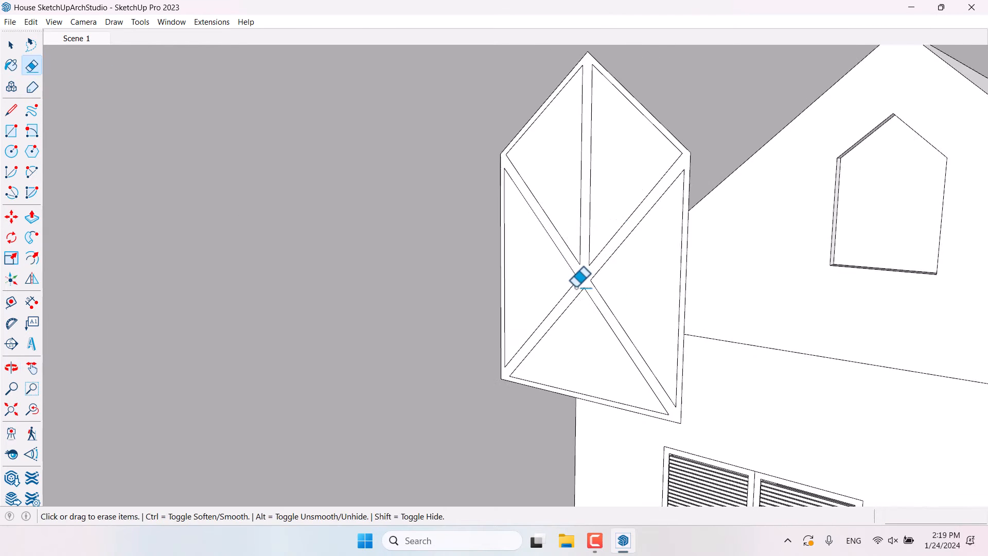
# Select the five pane faces and copy them about 1.24 m out in front of the window frame.
pyautogui.press('space')
pyautogui.click(572, 226)
pyautogui.keyDown('ctrl'); pyautogui.click(552, 281); pyautogui.keyUp('ctrl')
pyautogui.keyDown('ctrl'); pyautogui.click(588, 355); pyautogui.keyUp('ctrl')
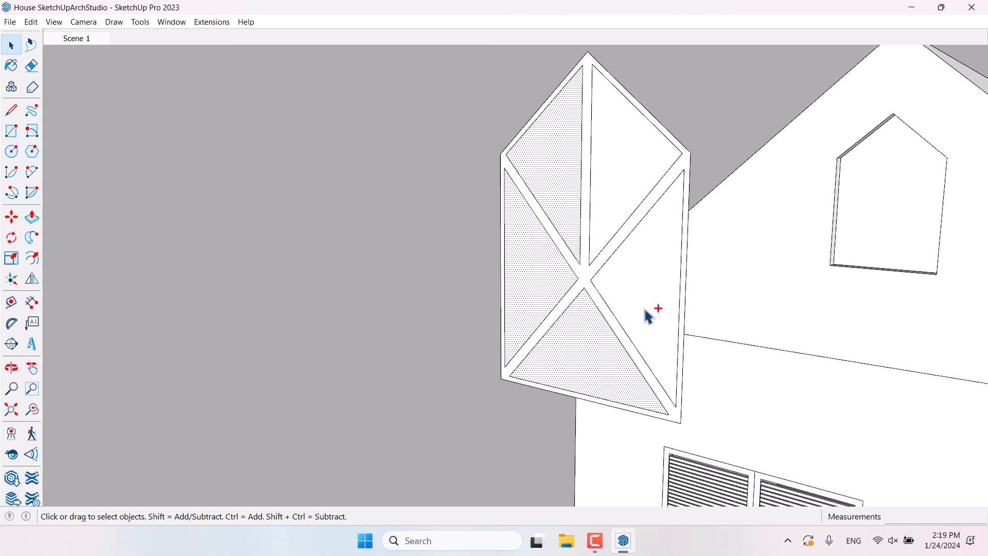
pyautogui.keyDown('ctrl'); pyautogui.click(645, 309); pyautogui.keyUp('ctrl')
pyautogui.keyDown('ctrl'); pyautogui.click(612, 215); pyautogui.keyUp('ctrl')
pyautogui.scroll(-4, 611, 216)
pyautogui.moveTo(611, 216); pyautogui.dragTo(482, 284, button='middle')
pyautogui.press('m')
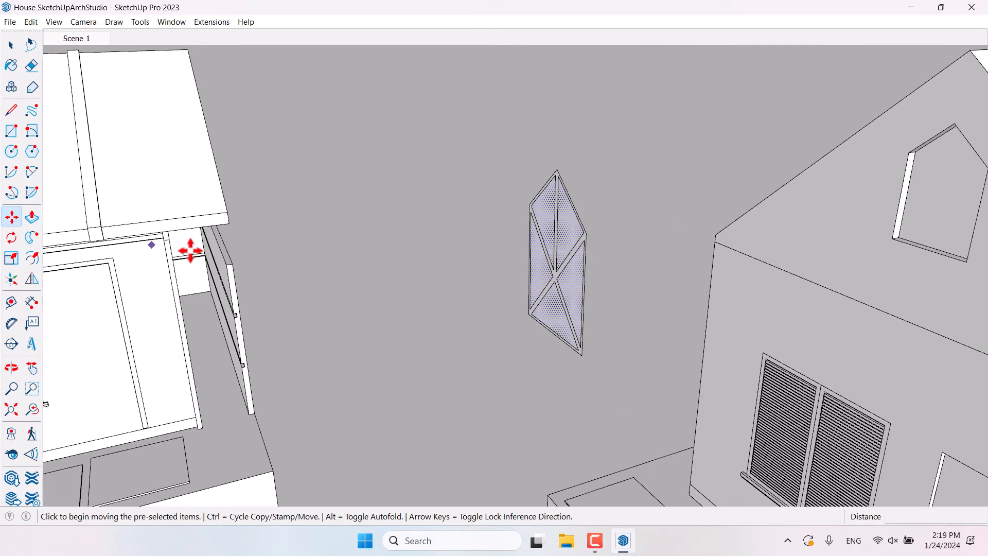
pyautogui.press('ctrl')
pyautogui.click(490, 272)
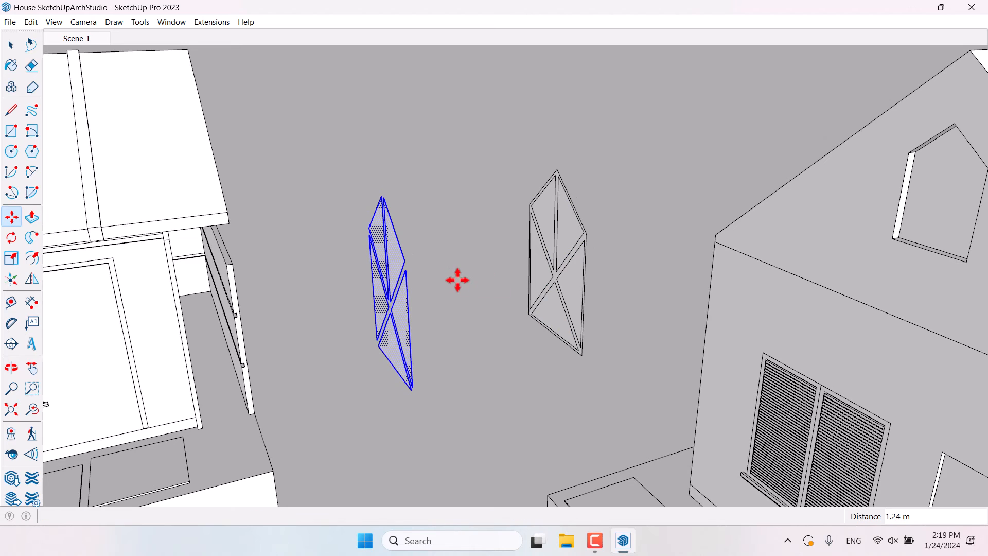
pyautogui.click(457, 280)
pyautogui.moveTo(457, 280); pyautogui.dragTo(507, 293, button='middle')
# Delete the five original pane faces from inside the window frame.
pyautogui.press('space')
pyautogui.click(566, 248)
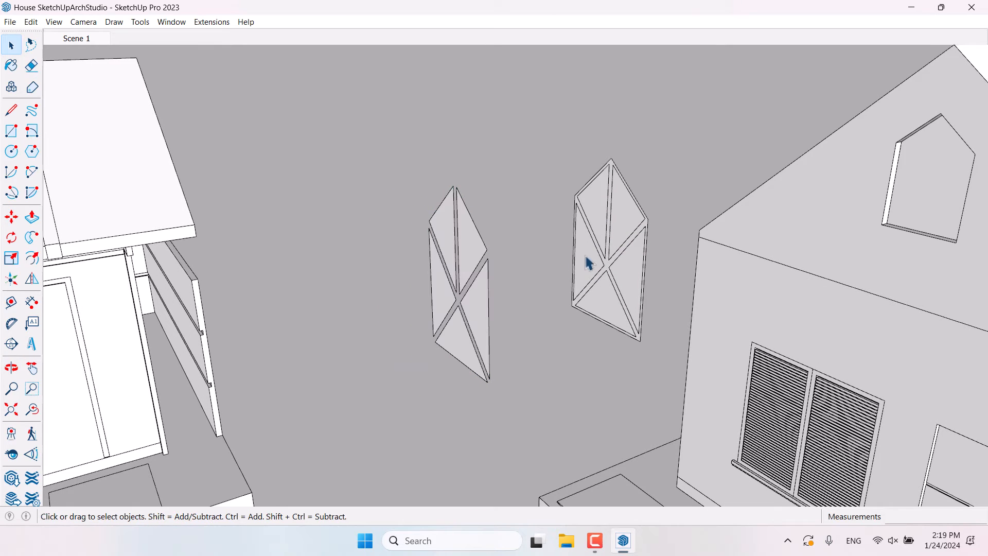
pyautogui.keyDown('ctrl'); pyautogui.click(623, 283); pyautogui.keyUp('ctrl')
pyautogui.keyDown('ctrl'); pyautogui.click(620, 219); pyautogui.keyUp('ctrl')
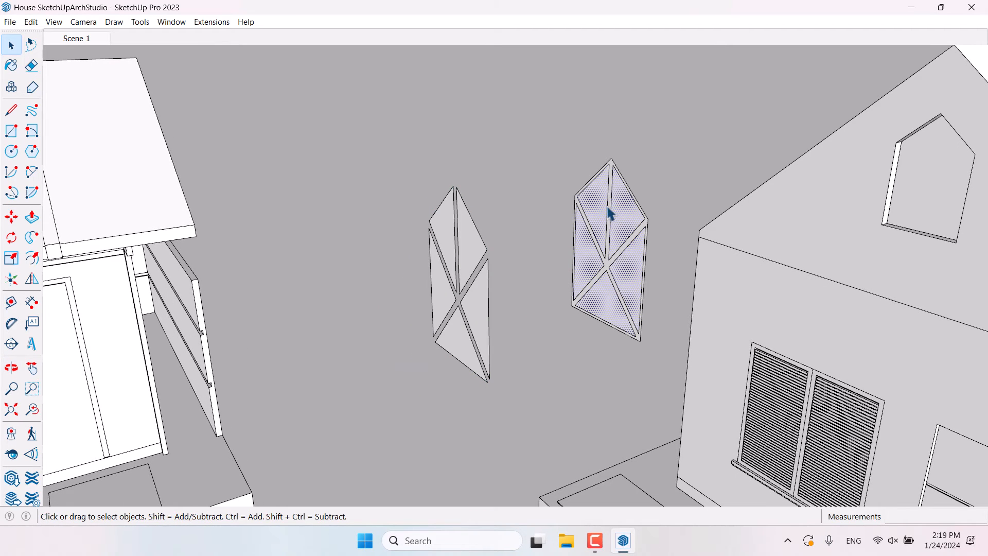
pyautogui.press('Delete')
# Extrude the window frame and glazing bars 0.04 m and group them.
pyautogui.click(32, 217)
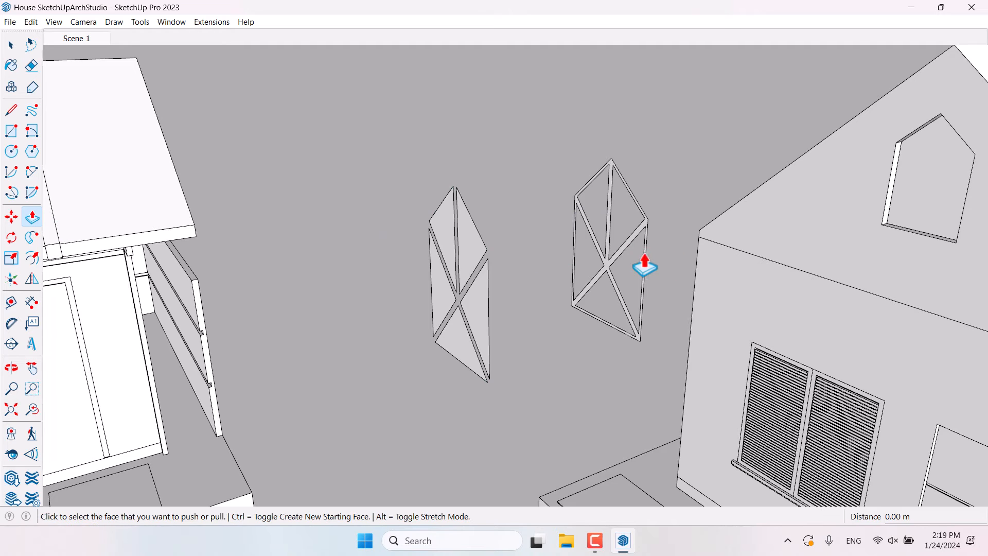
pyautogui.scroll(3, 617, 260)
pyautogui.click(597, 278)
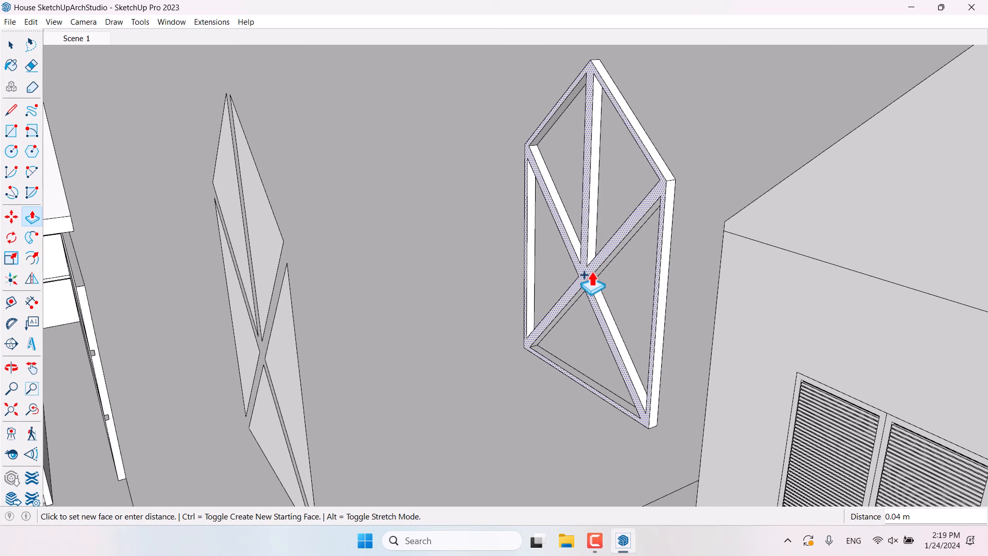
pyautogui.doubleClick(593, 282)
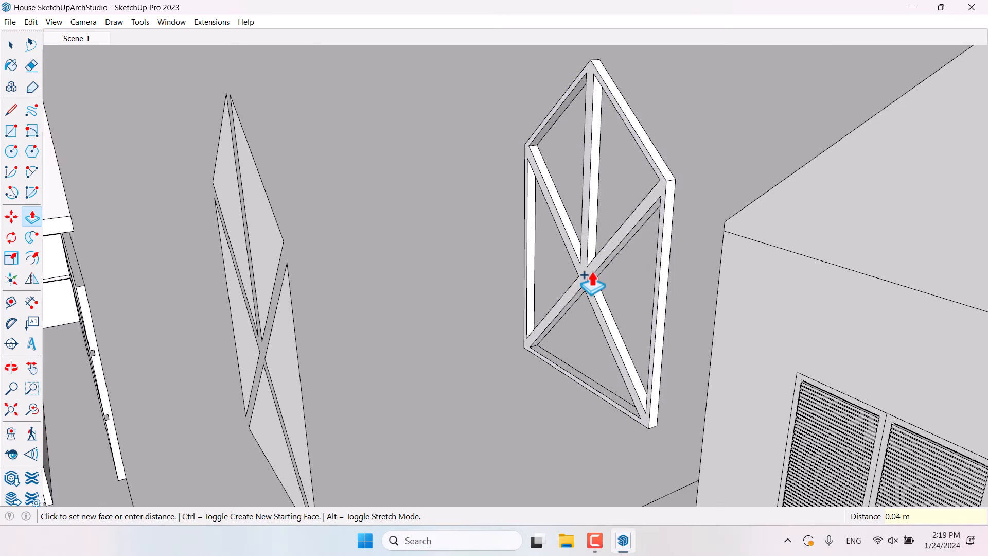
pyautogui.press('space')
pyautogui.tripleClick(592, 279)
pyautogui.rightClick(593, 279)
pyautogui.click(638, 366)
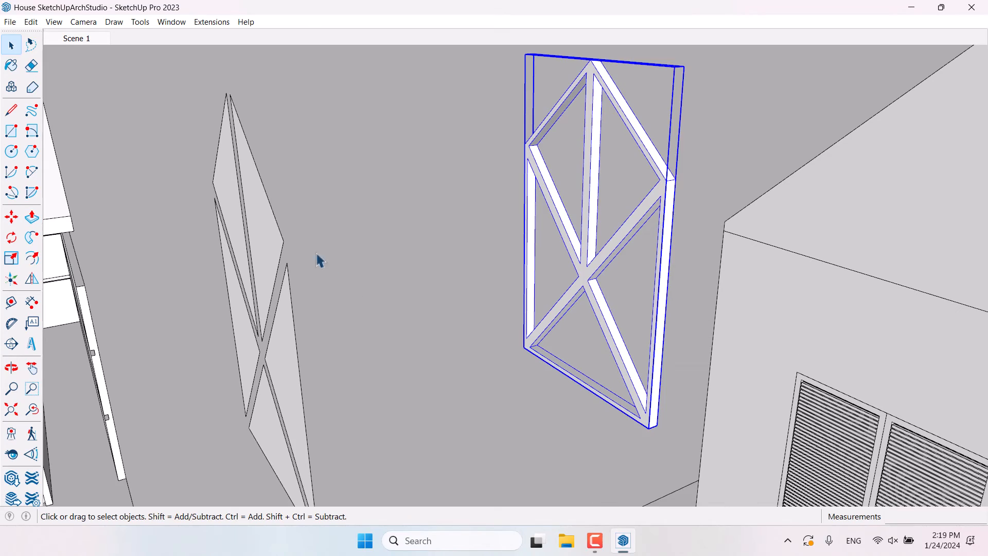
# Select all five copied pane faces and group them.
pyautogui.doubleClick(273, 247)
pyautogui.scroll(-8, 459, 174)
pyautogui.moveTo(459, 174); pyautogui.dragTo(454, 131, button='middle')
pyautogui.scroll(2, 454, 132)
pyautogui.moveTo(450, 135); pyautogui.dragTo(412, 248)
pyautogui.rightClick(429, 180)
pyautogui.click(476, 272)
pyautogui.scroll(2, 432, 198)
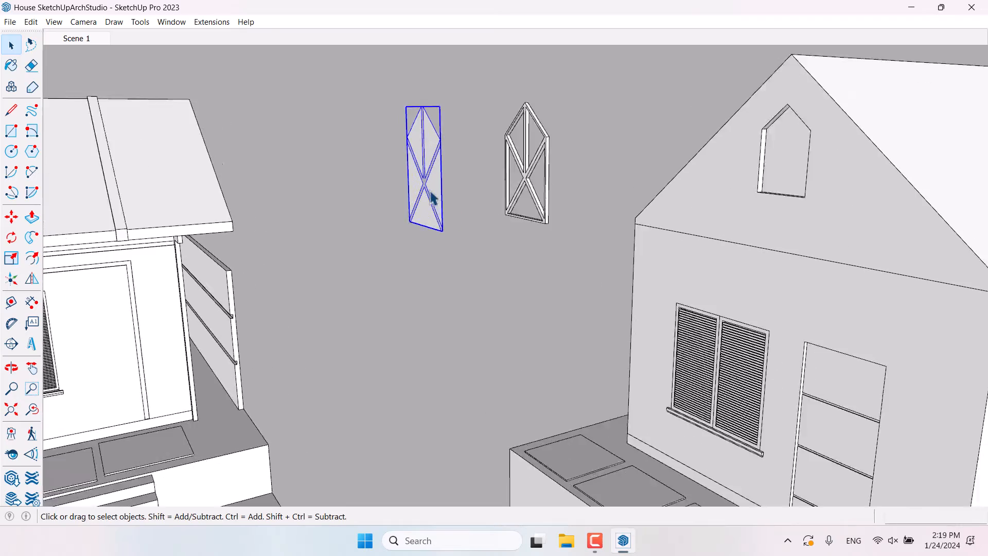
# Move the pane group by its lower corner onto the matching inner corner of the window frame.
pyautogui.scroll(-2, 431, 198)
pyautogui.press('m')
pyautogui.scroll(5, 427, 259)
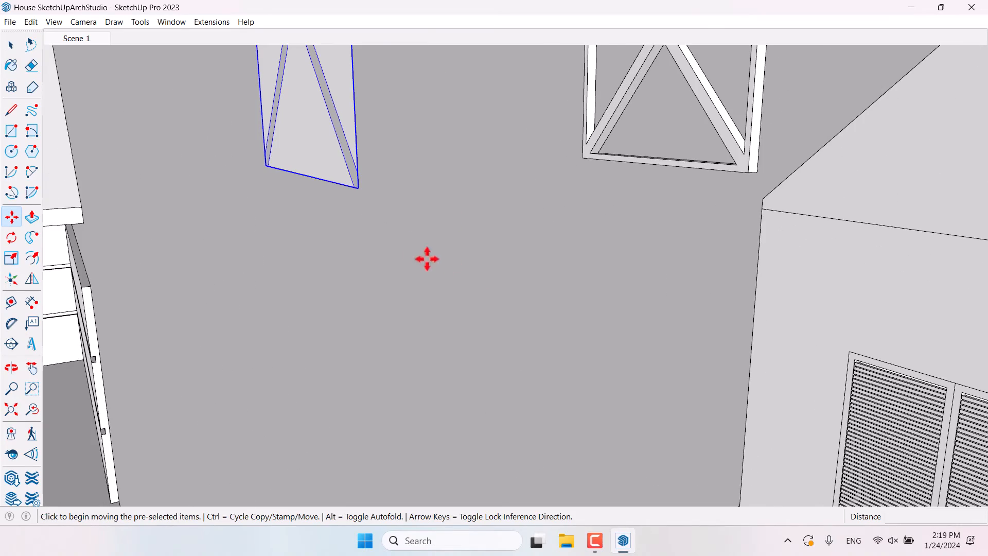
pyautogui.click(349, 187)
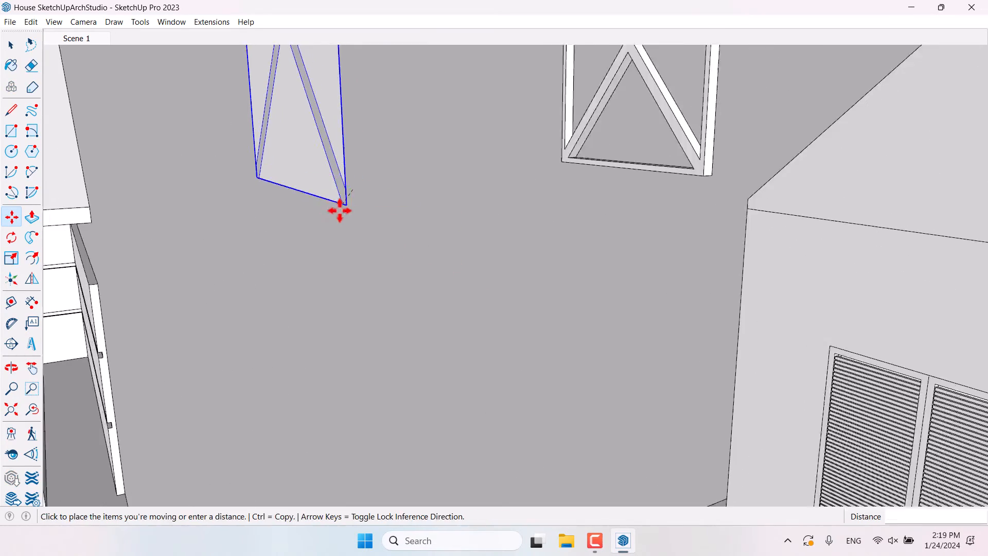
pyautogui.moveTo(340, 209); pyautogui.dragTo(580, 341, button='middle')
pyautogui.scroll(6, 931, 348)
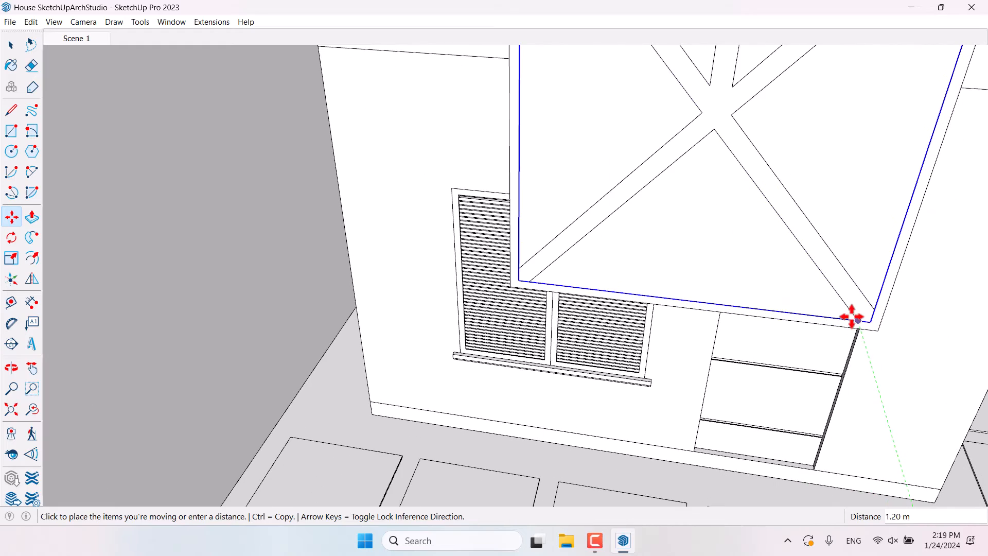
pyautogui.click(867, 320)
# Move the pane group 0.02 m into the depth of the window frame.
pyautogui.click(530, 281)
pyautogui.moveTo(531, 281)
pyautogui.mouseDown(button='middle')
pyautogui.moveTo(380, 280)
pyautogui.moveTo(535, 278)
pyautogui.mouseUp(button='middle')
pyautogui.write('0.')
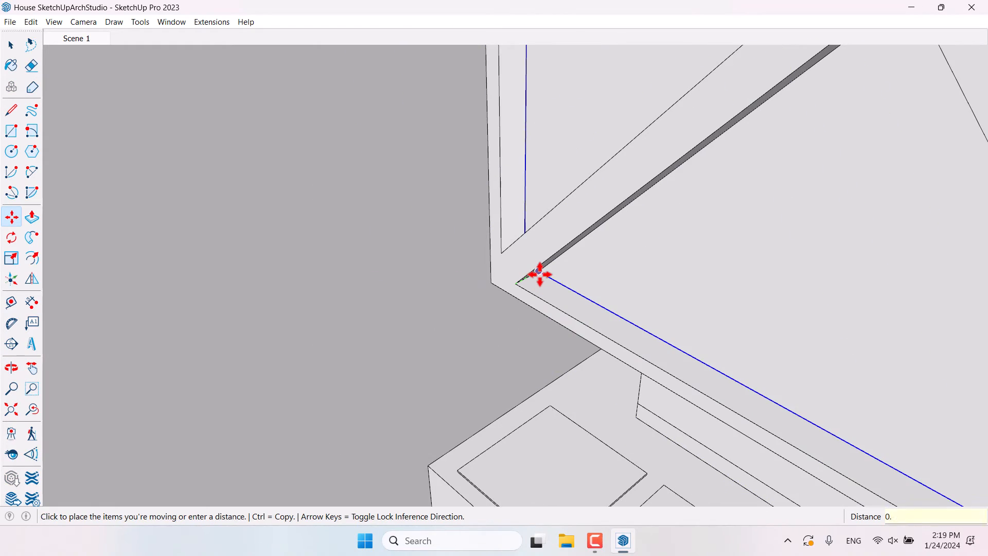
pyautogui.write('02')
pyautogui.press('Return')
pyautogui.scroll(-6, 562, 296)
pyautogui.scroll(3, 579, 306)
# Group the window frame and its panes together.
pyautogui.press('space')
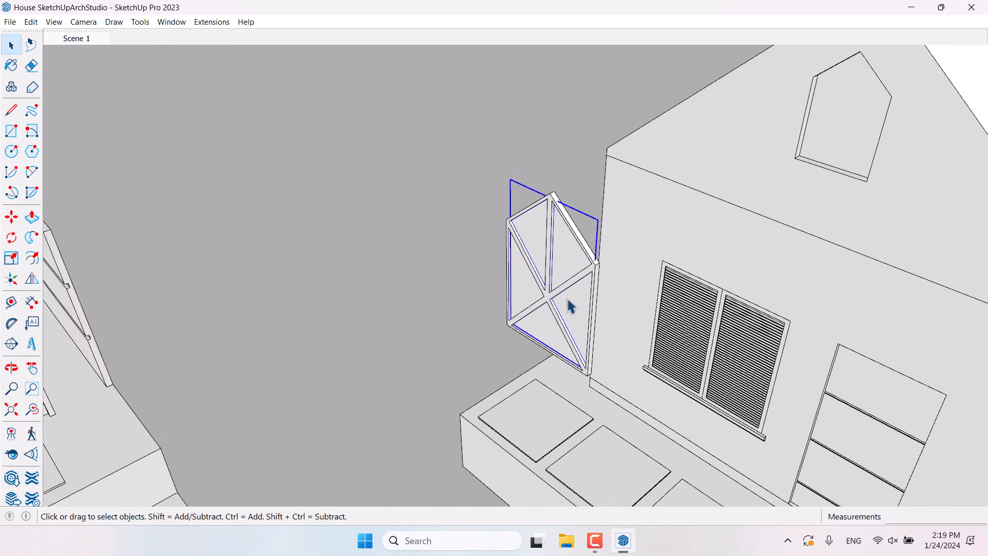
pyautogui.rightClick(561, 298)
pyautogui.click(627, 402)
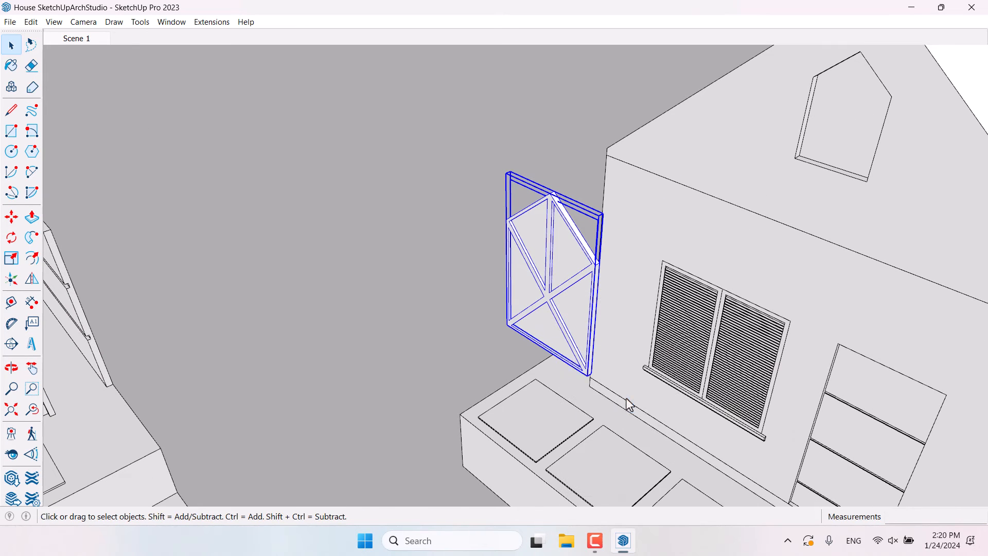
# Move the complete window by its lower outer corner to the matching corner of the gable opening.
pyautogui.click(13, 218)
pyautogui.scroll(4, 595, 382)
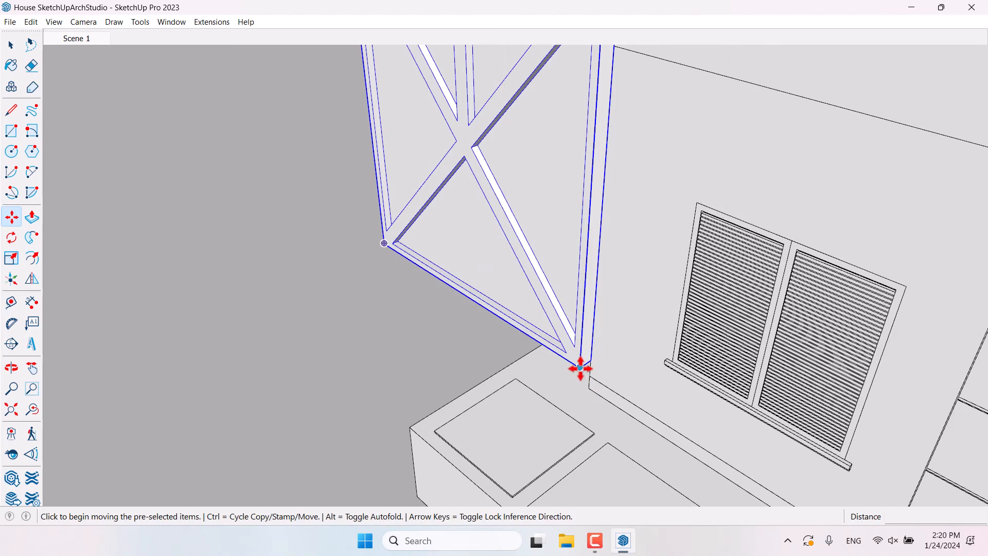
pyautogui.click(580, 367)
pyautogui.scroll(-1, 382, 372)
pyautogui.scroll(-3, 893, 128)
pyautogui.scroll(6, 788, 150)
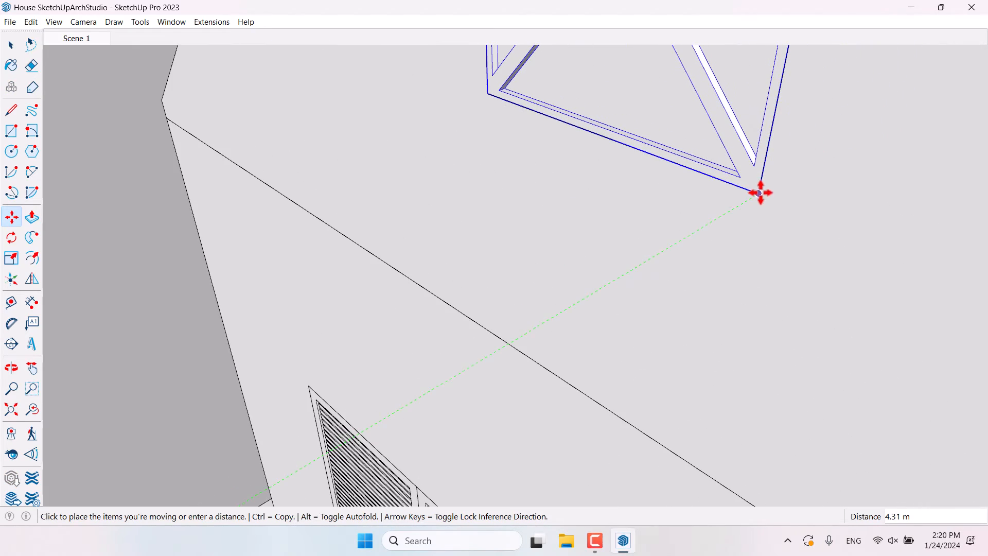
pyautogui.click(760, 192)
# Recess the window 0.02 m into the gable opening.
pyautogui.scroll(-3, 541, 159)
pyautogui.scroll(6, 525, 165)
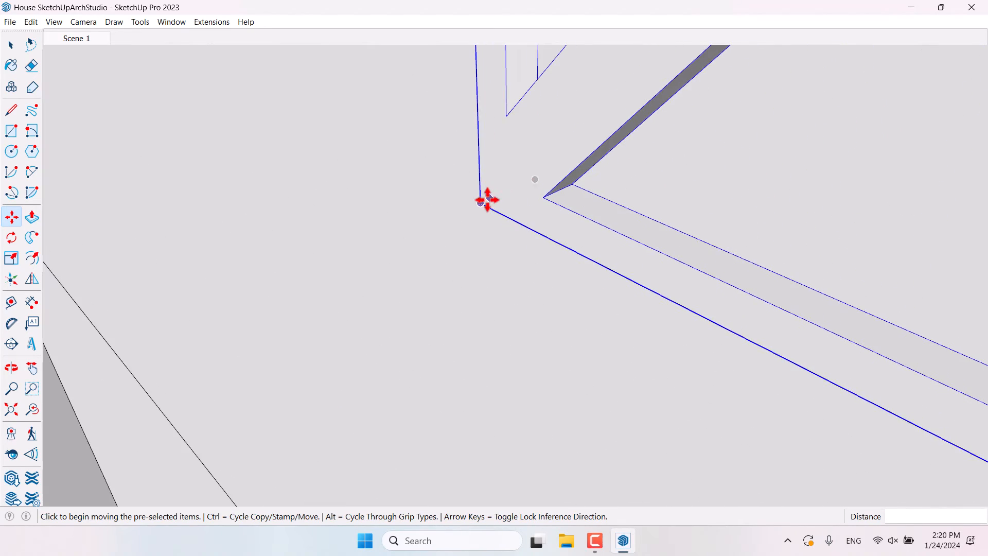
pyautogui.click(488, 200)
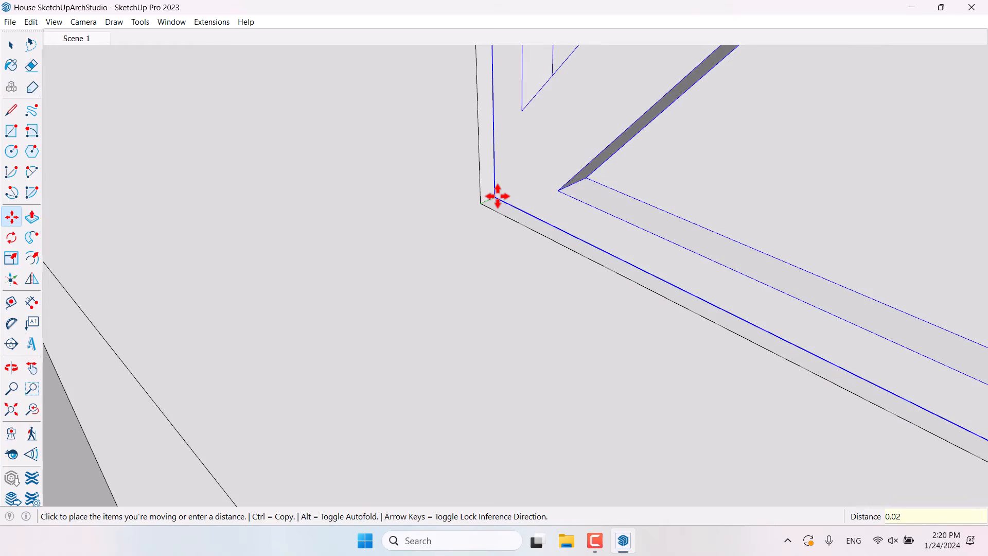
pyautogui.click(496, 194)
pyautogui.scroll(-3, 658, 430)
pyautogui.press('space')
pyautogui.scroll(-4, 607, 346)
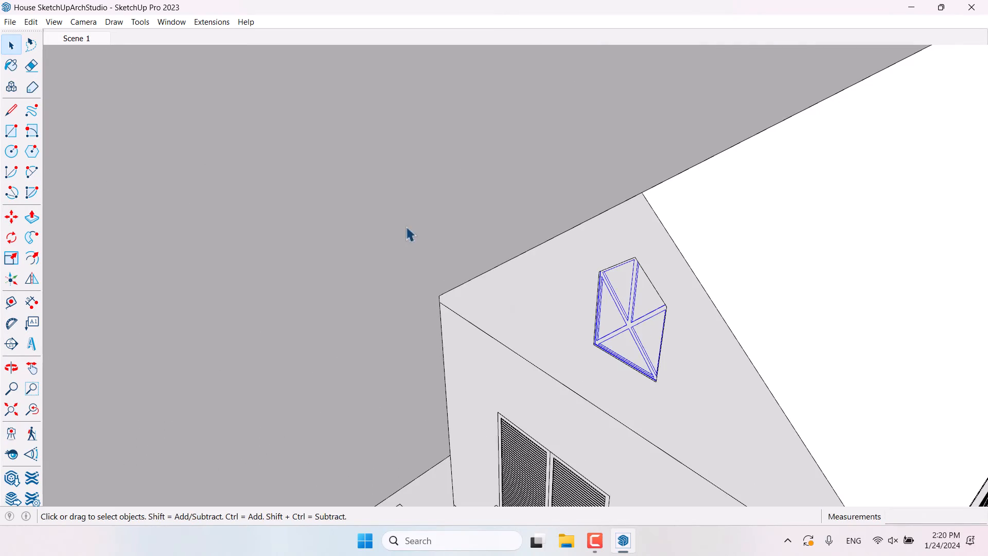
# Examine the reference house's roof and its overhang, and compare it with the house being modelled.
pyautogui.click(406, 228)
pyautogui.scroll(-5, 406, 229)
pyautogui.moveTo(409, 231); pyautogui.dragTo(507, 191, button='middle')
pyautogui.scroll(3, 513, 232)
pyautogui.moveTo(507, 273); pyautogui.dragTo(600, 227, button='middle')
pyautogui.scroll(-5, 741, 249)
pyautogui.scroll(3, 173, 290)
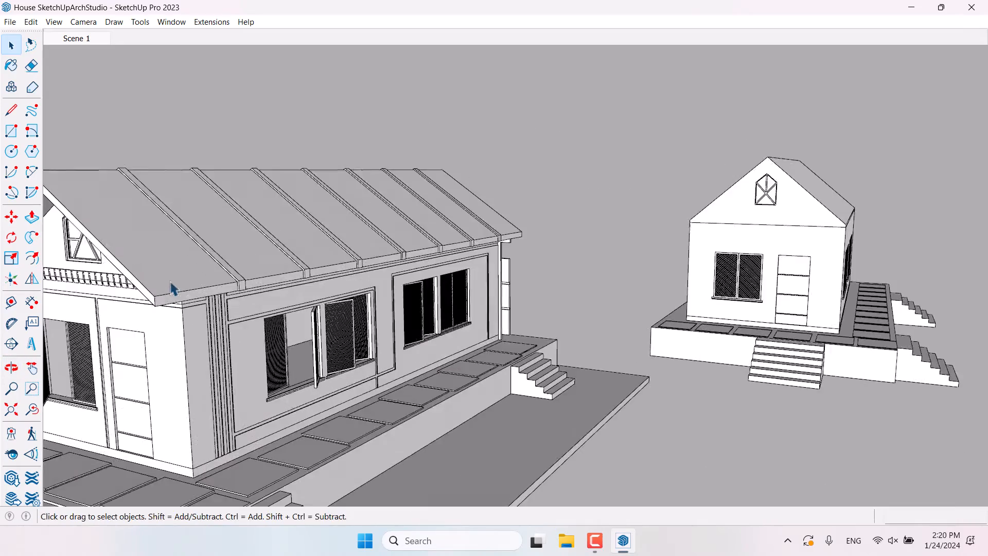
pyautogui.moveTo(173, 289); pyautogui.dragTo(254, 304, button='middle')
pyautogui.click(238, 219)
pyautogui.scroll(-2, 263, 307)
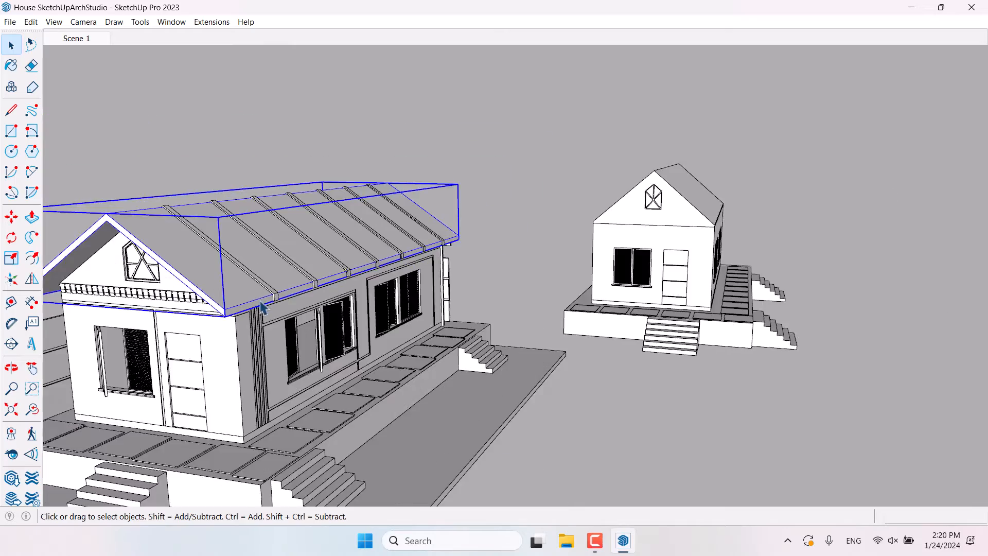
# Inspect the separate battens running down the reference house's roof slope and compare them with the plain house being modelled.
pyautogui.scroll(3, 261, 304)
pyautogui.click(263, 285)
pyautogui.click(347, 277)
pyautogui.click(387, 250)
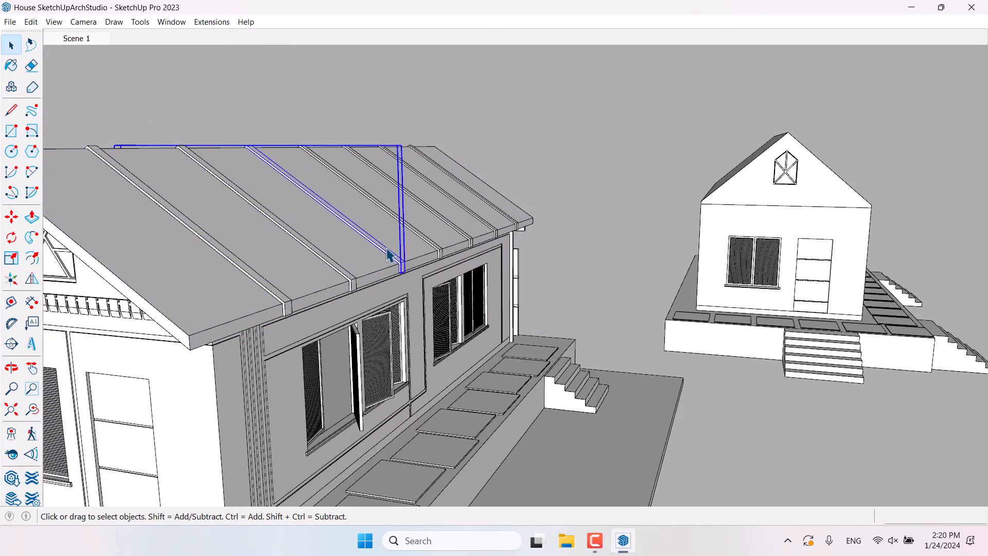
pyautogui.scroll(-5, 387, 253)
pyautogui.moveTo(387, 253); pyautogui.dragTo(274, 256, button='middle')
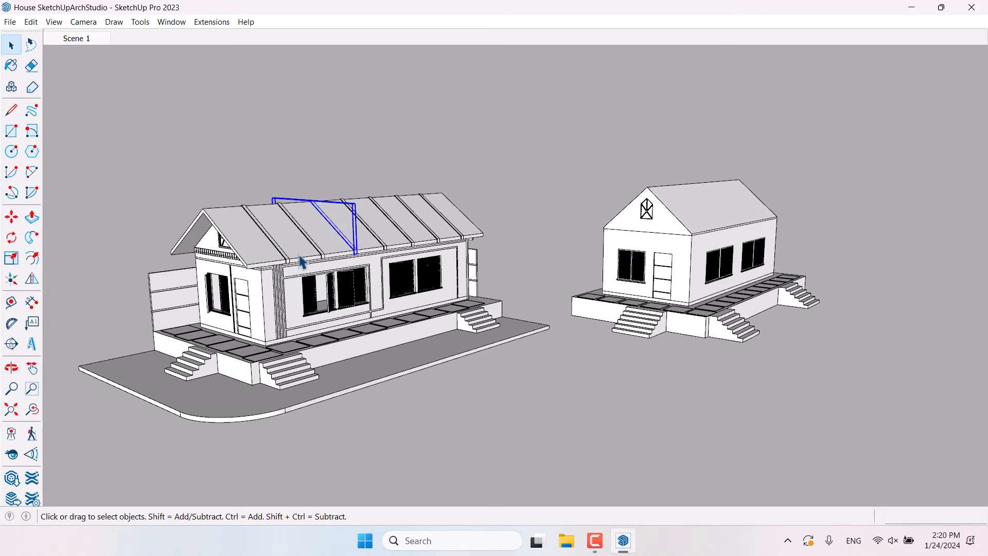
pyautogui.scroll(2, 247, 255)
pyautogui.scroll(-3, 249, 256)
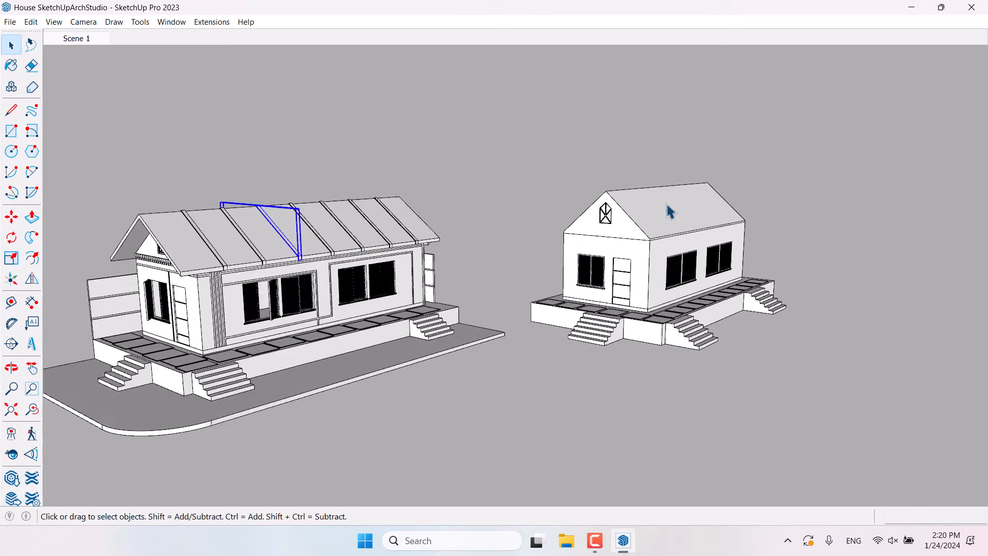
pyautogui.scroll(4, 672, 212)
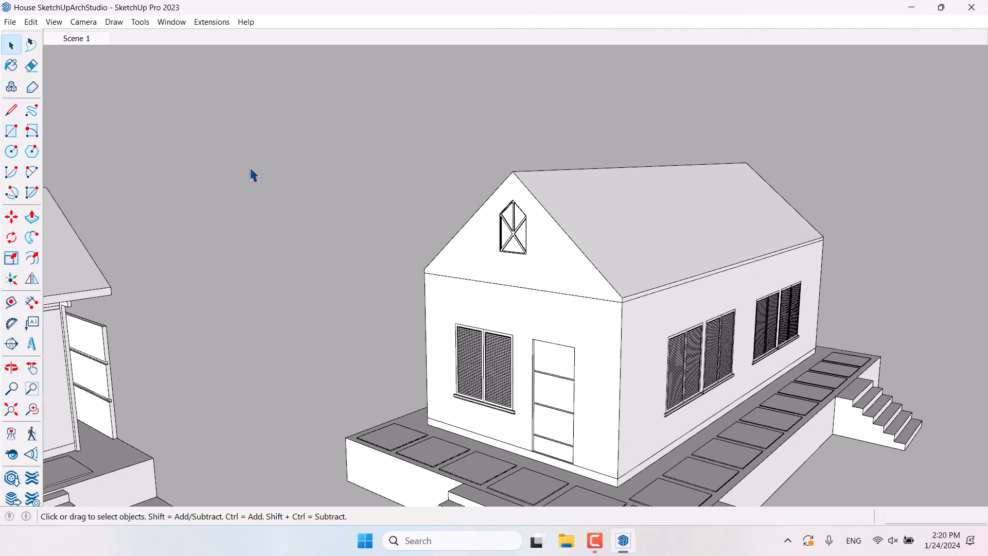
# Trace the gable outline with lines from one lower corner up to the eave, over the apex and down to the opposite corner.
pyautogui.click(12, 110)
pyautogui.scroll(2, 613, 293)
pyautogui.click(626, 303)
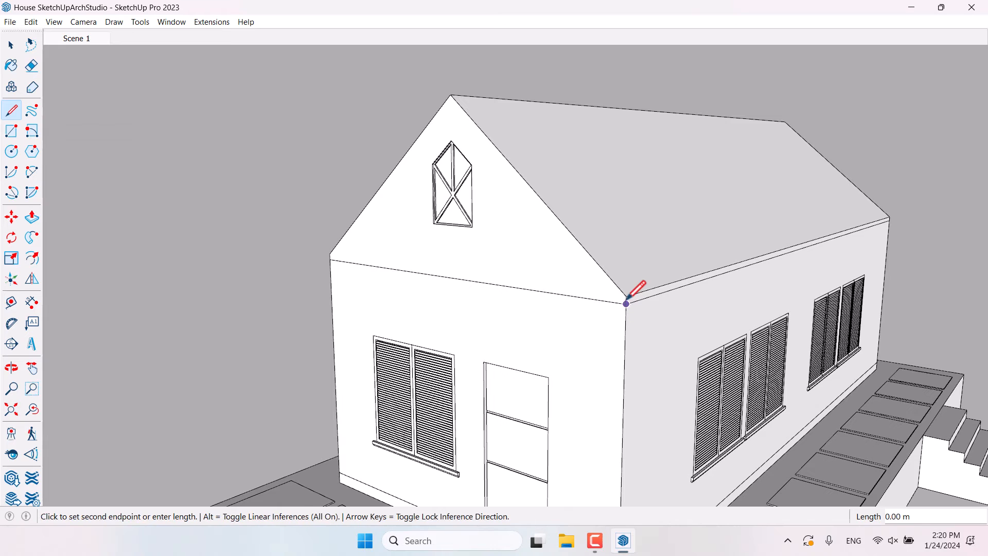
pyautogui.click(627, 296)
pyautogui.click(451, 94)
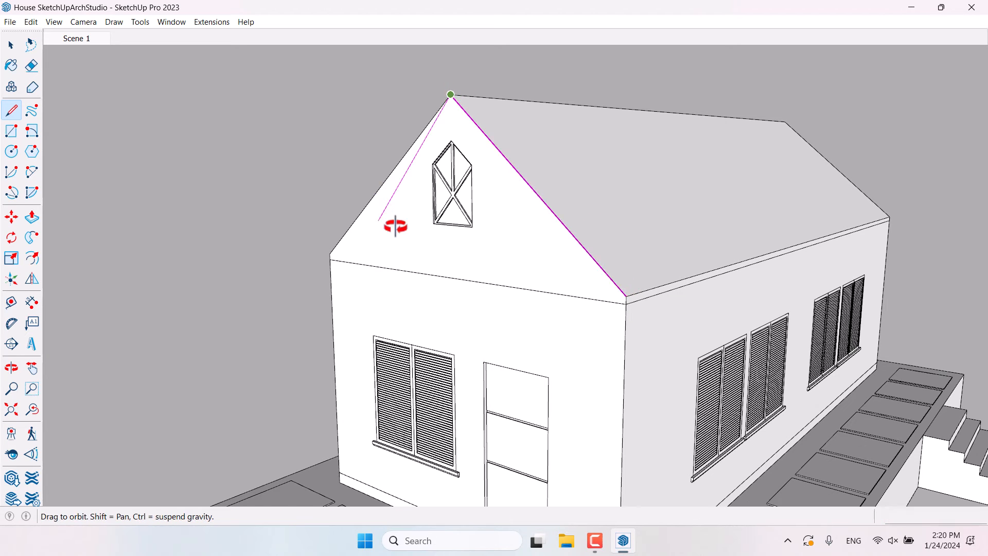
pyautogui.moveTo(397, 220); pyautogui.dragTo(607, 256, button='middle')
pyautogui.scroll(2, 607, 256)
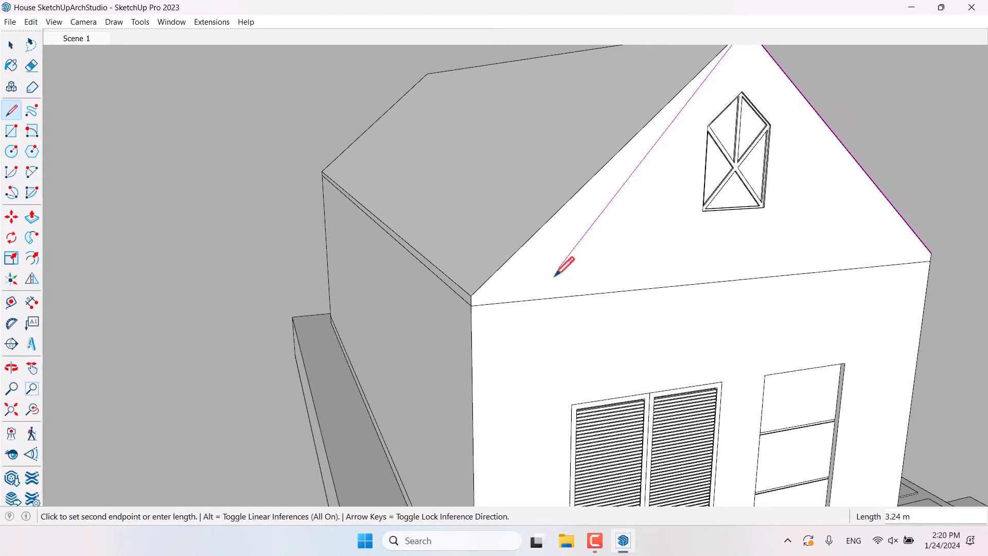
pyautogui.click(471, 305)
# Try to continue the traced outline 0.2 m down the wall edge from the gable's far lower corner.
pyautogui.moveTo(461, 307); pyautogui.dragTo(435, 354, button='middle')
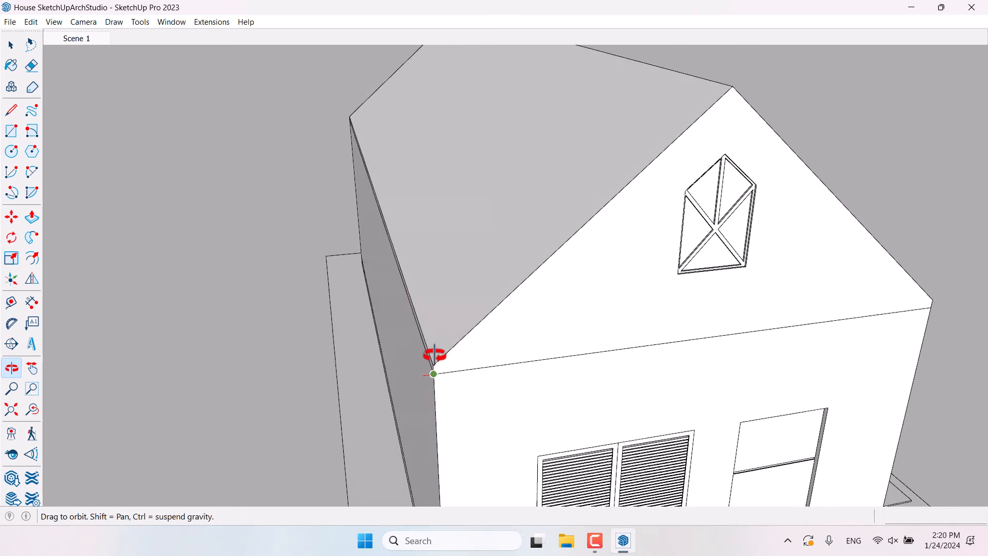
pyautogui.scroll(2, 435, 355)
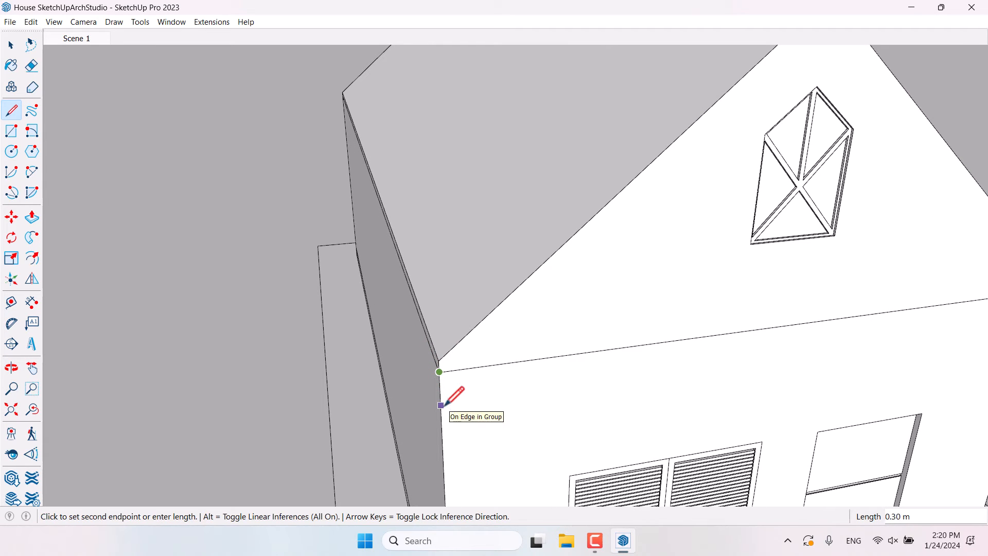
pyautogui.write('0.')
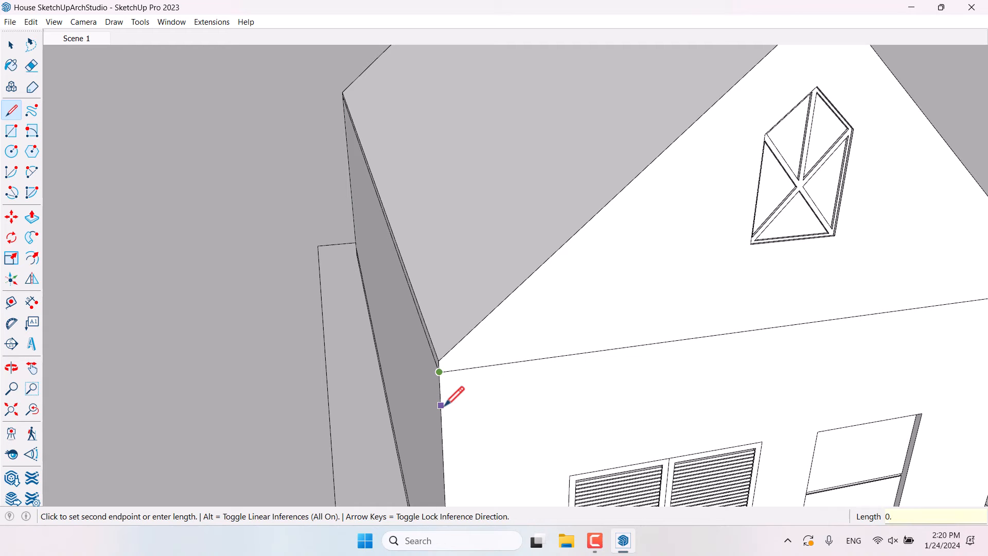
pyautogui.write('2')
pyautogui.press('Return')
pyautogui.press('space')
pyautogui.scroll(-3, 635, 384)
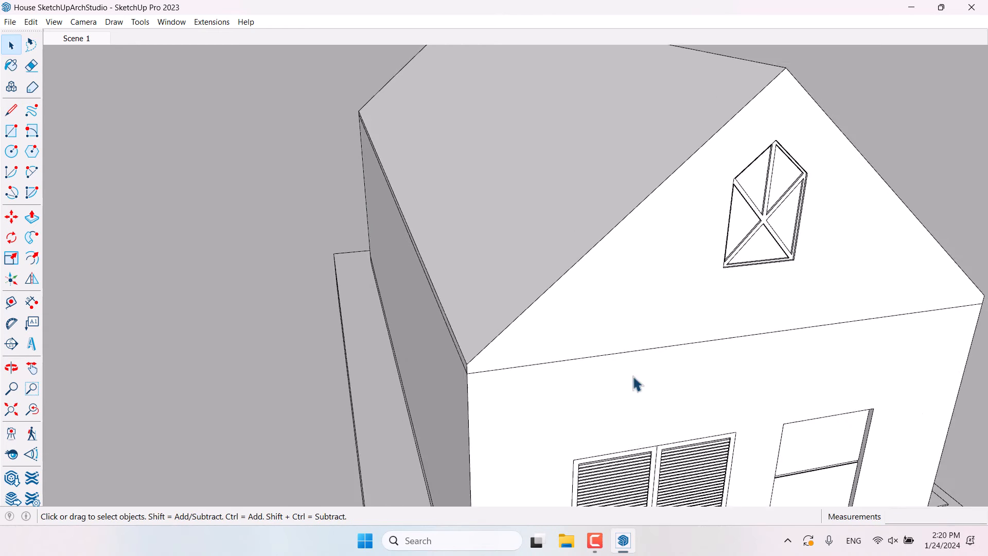
# Select the whole traced gable outline and offset it outward by 0.16 m.
pyautogui.moveTo(635, 384); pyautogui.dragTo(396, 260, button='middle')
pyautogui.scroll(-6, 717, 192)
pyautogui.scroll(3, 744, 211)
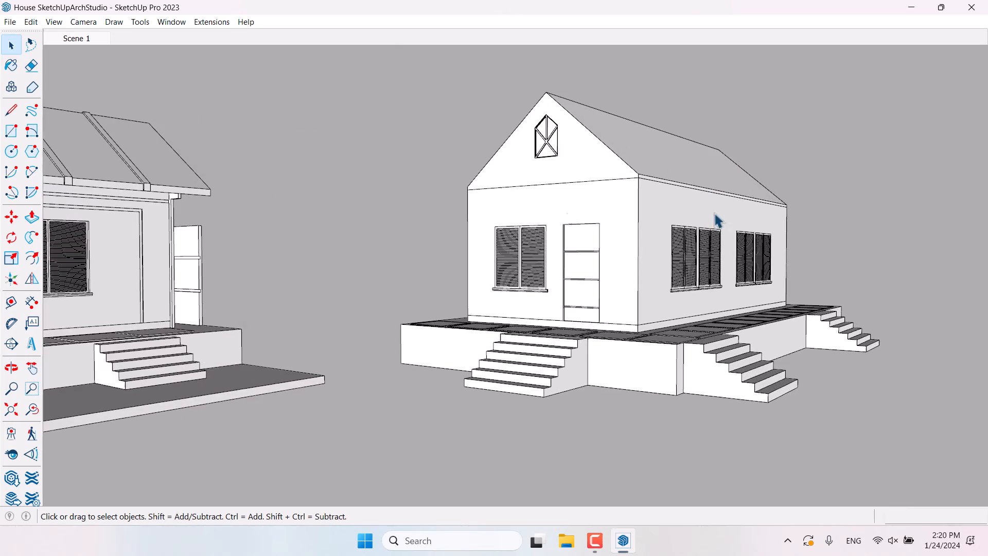
pyautogui.scroll(3, 710, 233)
pyautogui.moveTo(509, 194); pyautogui.dragTo(757, 266, button='middle')
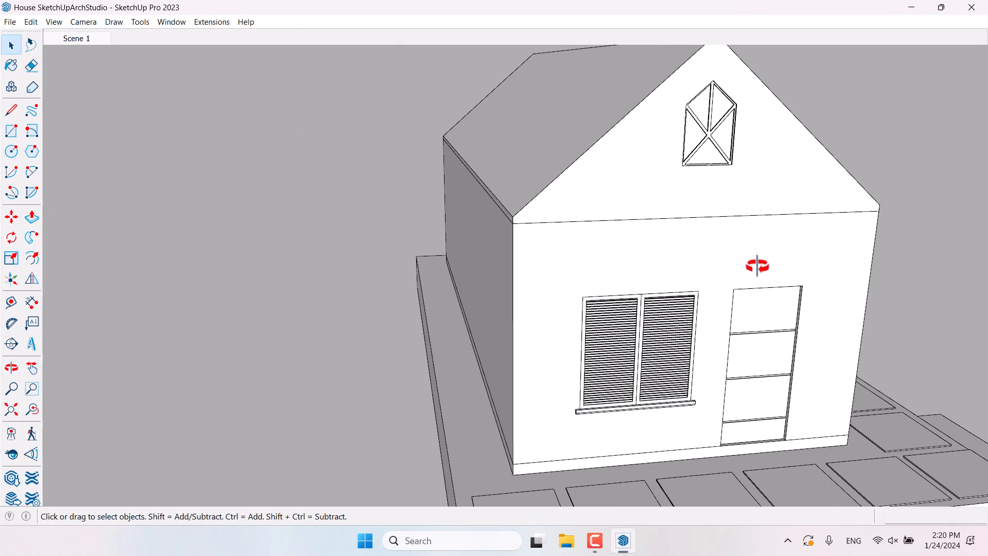
pyautogui.scroll(2, 545, 208)
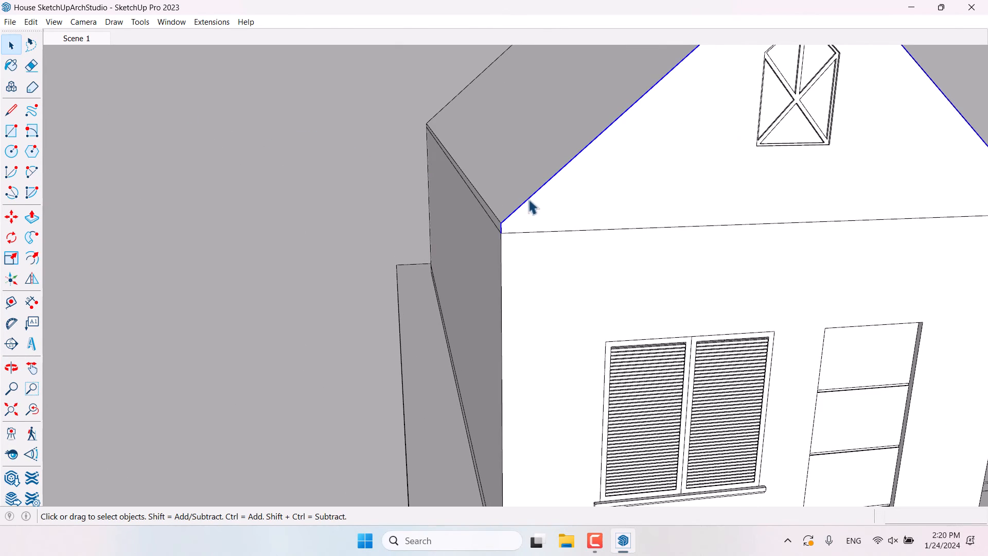
pyautogui.scroll(-3, 630, 273)
pyautogui.moveTo(631, 273); pyautogui.dragTo(380, 263, button='middle')
pyautogui.scroll(3, 536, 257)
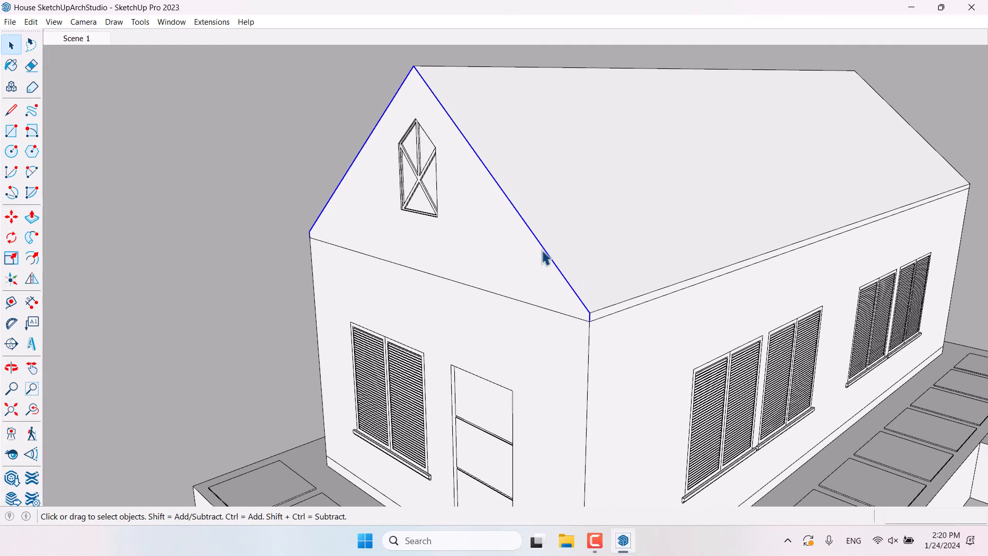
pyautogui.click(34, 260)
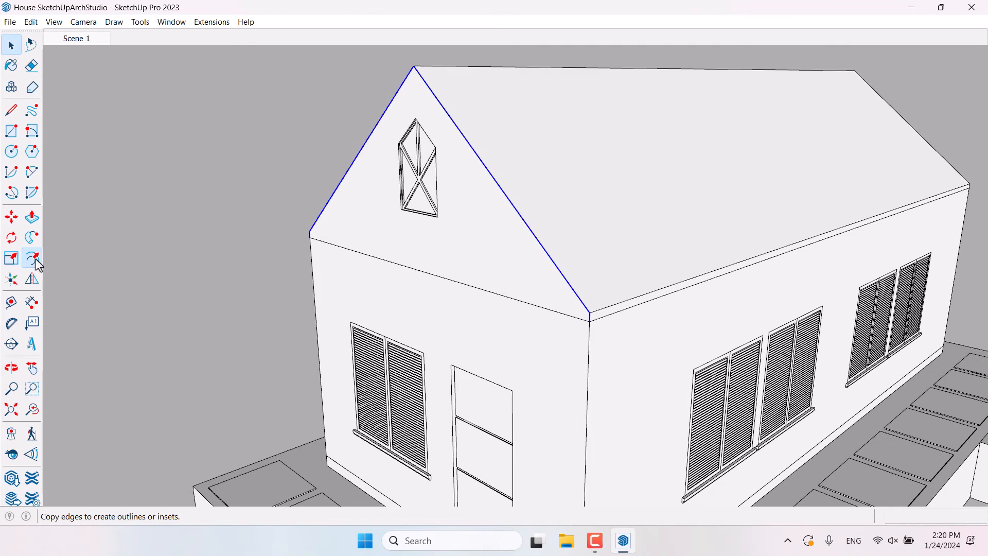
pyautogui.click(573, 287)
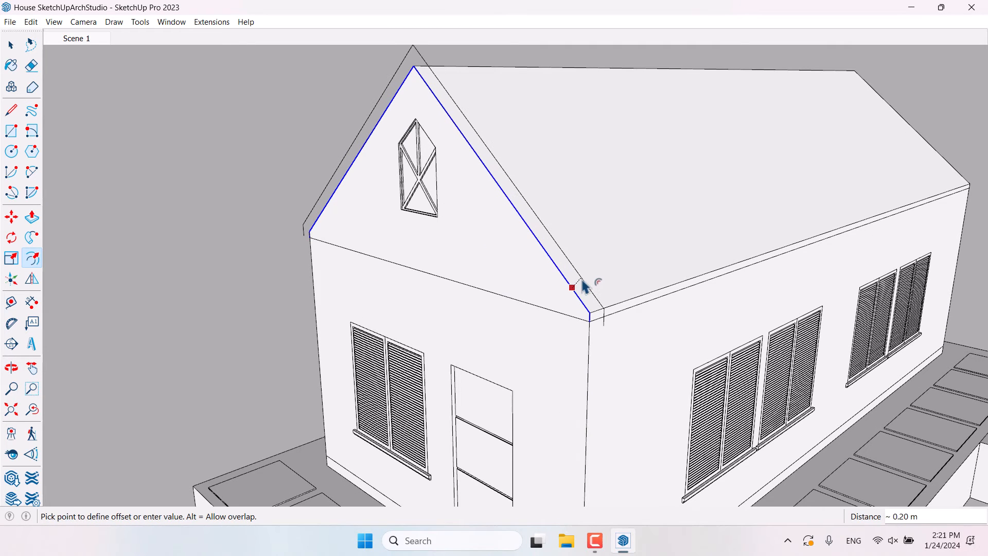
pyautogui.click(585, 287)
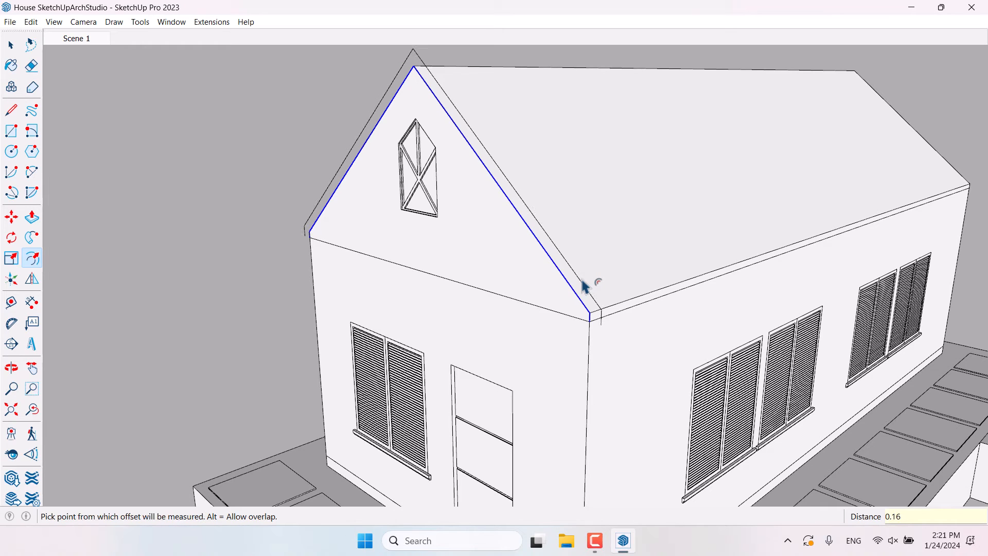
# At the eave on the door side, extend the gable slope and its offset line past the wall along the slope direction.
pyautogui.click(11, 110)
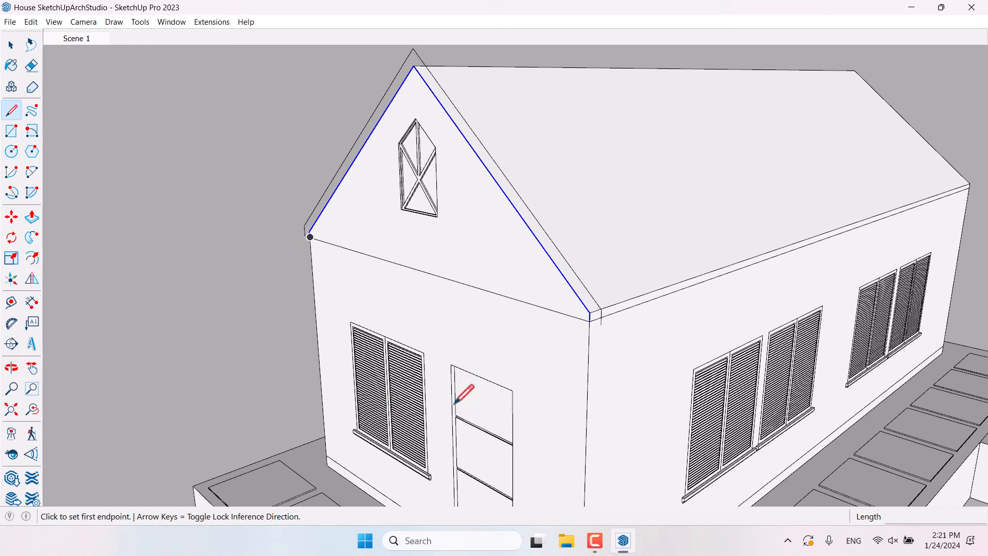
pyautogui.scroll(3, 573, 305)
pyautogui.moveTo(574, 304); pyautogui.dragTo(712, 303, button='middle')
pyautogui.moveTo(752, 344)
pyautogui.mouseDown()
pyautogui.moveTo(756, 292)
pyautogui.moveTo(808, 238)
pyautogui.mouseUp()
pyautogui.press('l')
pyautogui.scroll(3, 819, 224)
pyautogui.click(755, 204)
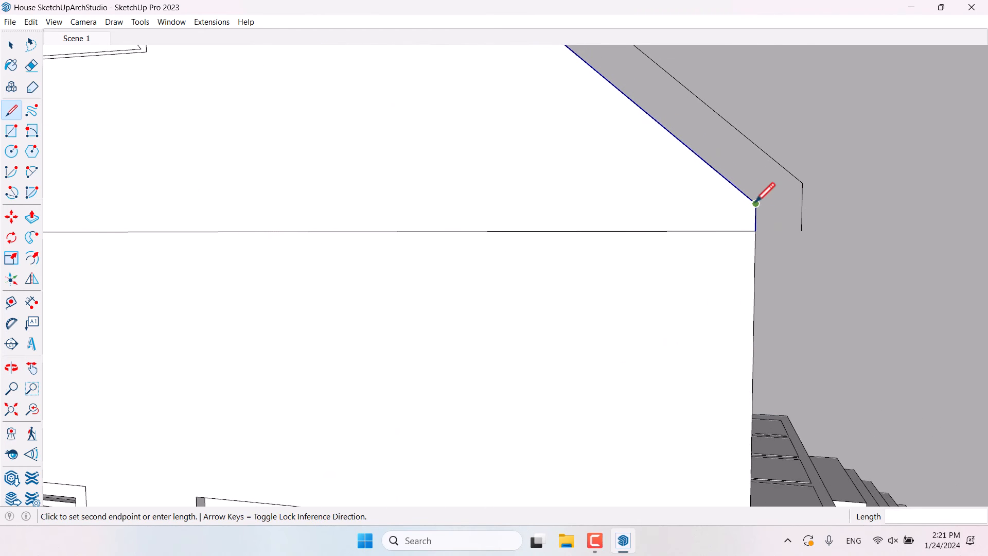
pyautogui.scroll(-2, 756, 203)
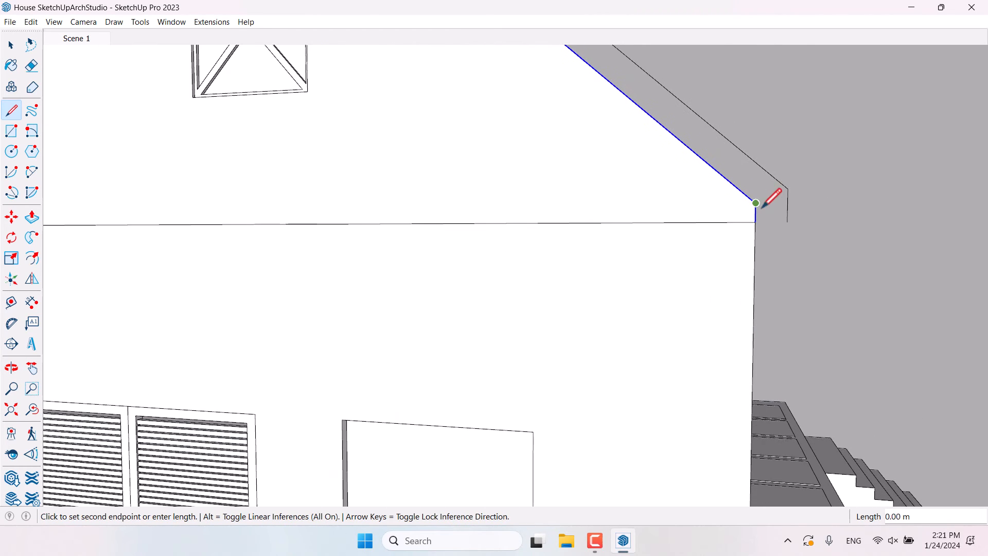
pyautogui.click(800, 240)
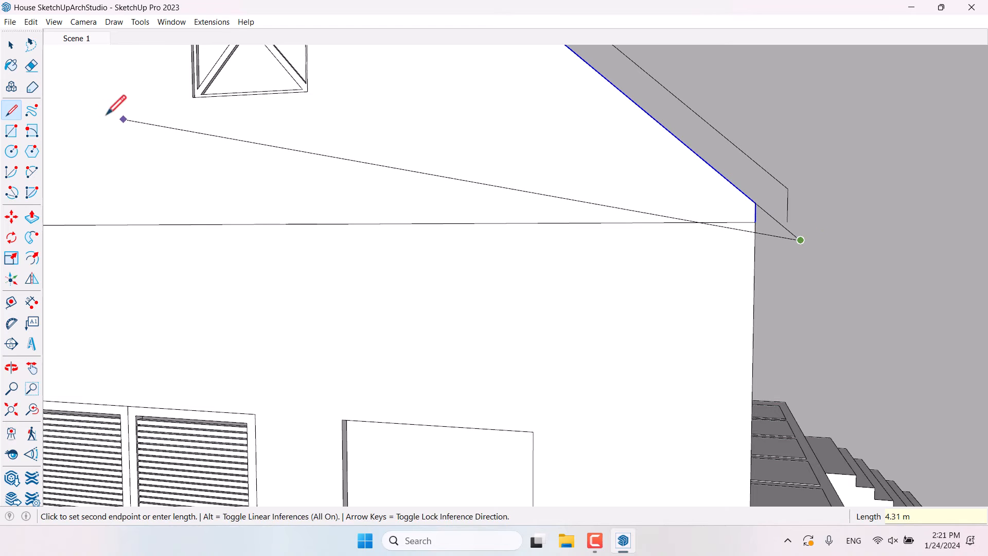
pyautogui.press('Escape')
pyautogui.click(788, 188)
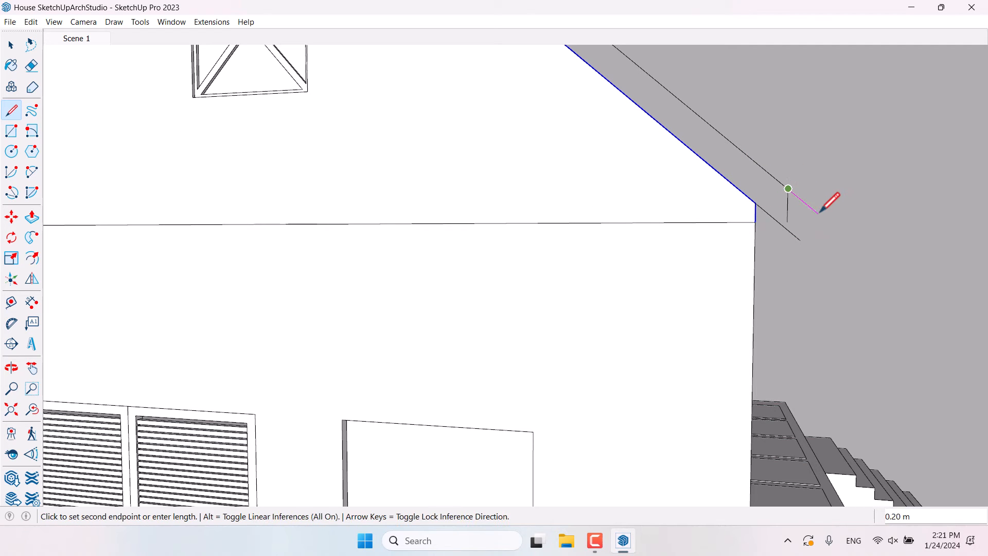
pyautogui.press('space')
# At the opposite eave, extend the gable slope and its offset line 0.3 m past the wall along the slope direction.
pyautogui.scroll(-5, 823, 239)
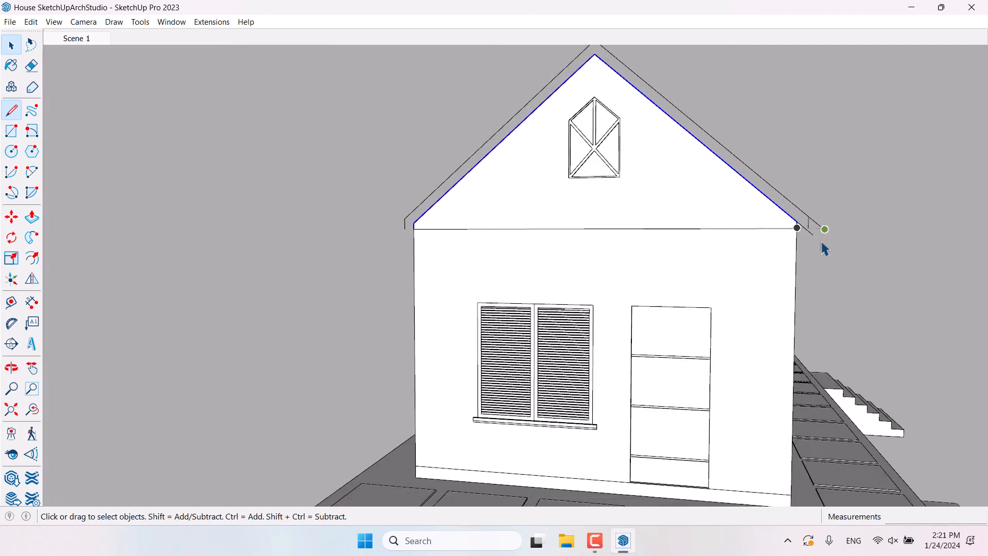
pyautogui.scroll(10, 586, 248)
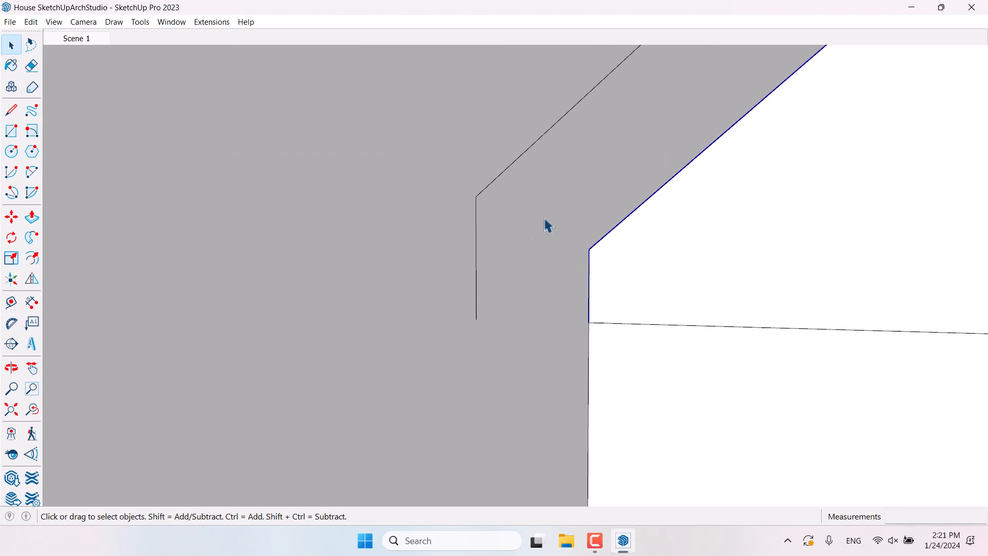
pyautogui.click(12, 110)
pyautogui.click(589, 249)
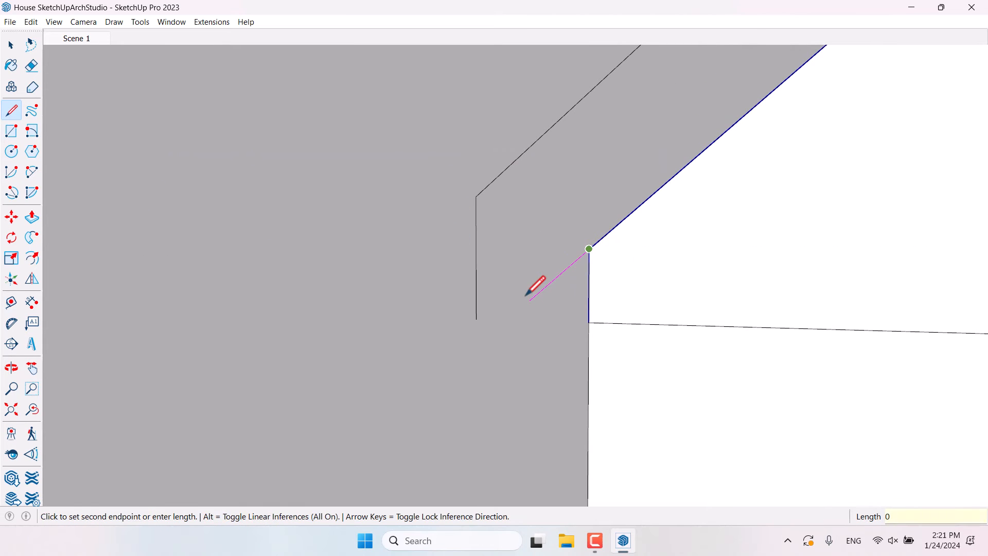
pyautogui.write('0.5')
pyautogui.press('Return')
pyautogui.press('Escape')
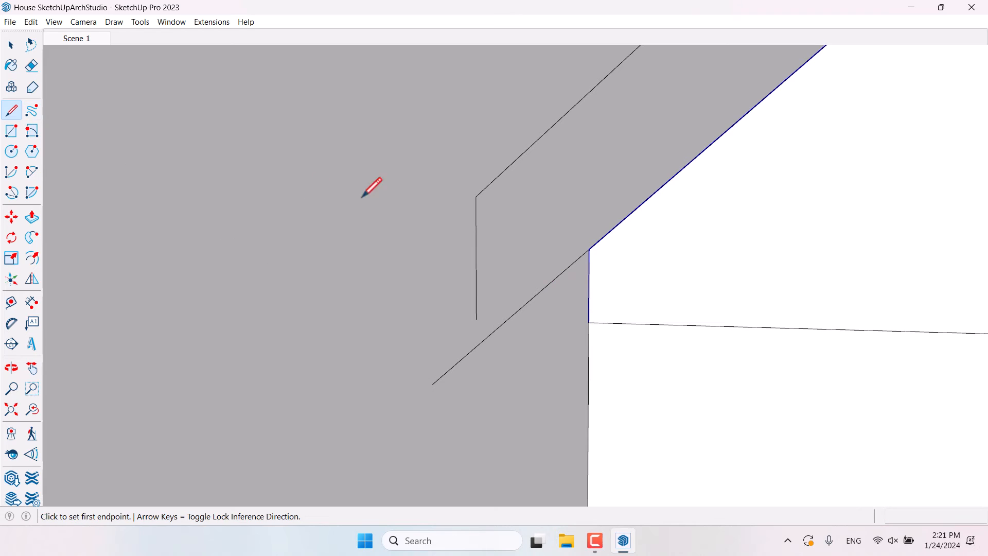
pyautogui.click(476, 196)
pyautogui.write('0.3')
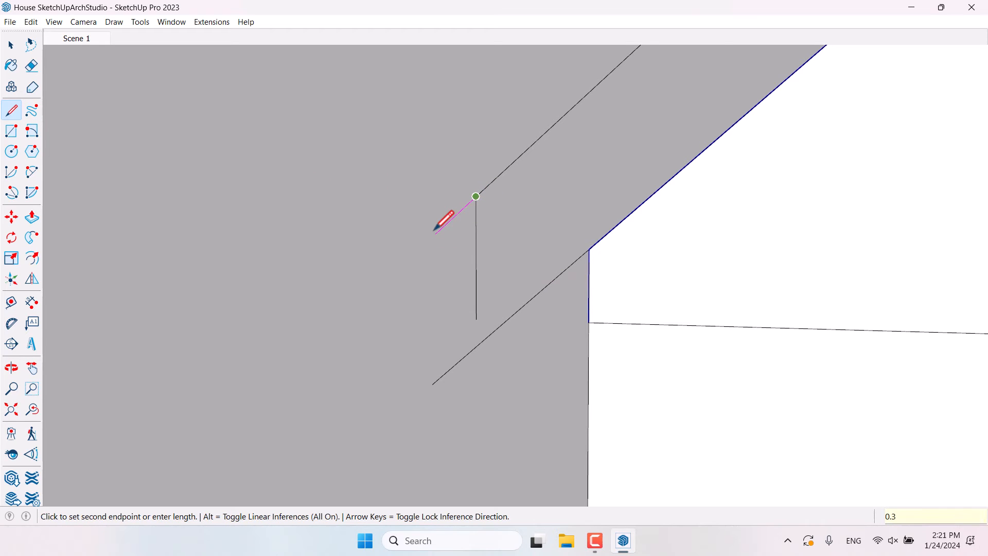
pyautogui.press('Return')
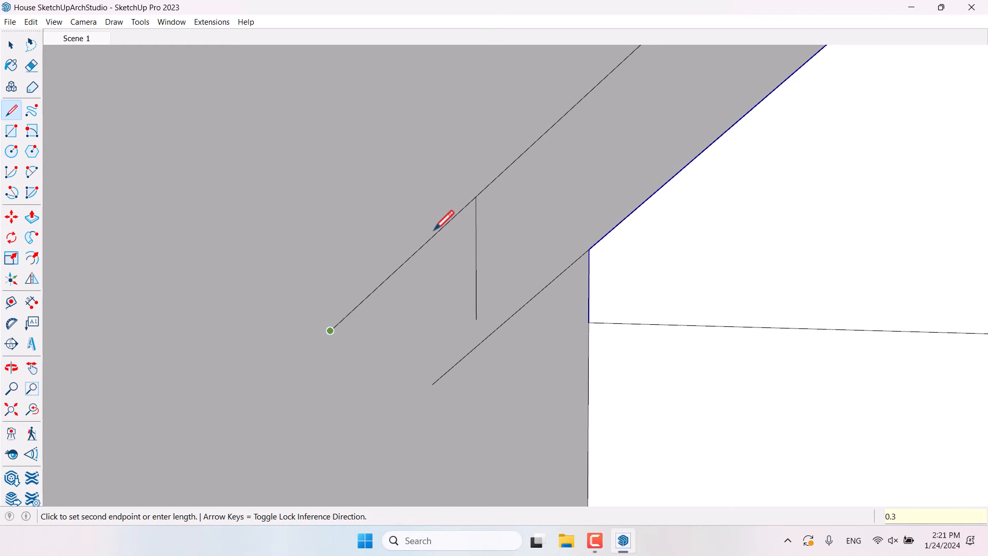
# Erase the leftover short vertical offset lines at both eaves.
pyautogui.click(30, 67)
pyautogui.click(474, 249)
pyautogui.scroll(-8, 276, 190)
pyautogui.scroll(-4, 277, 190)
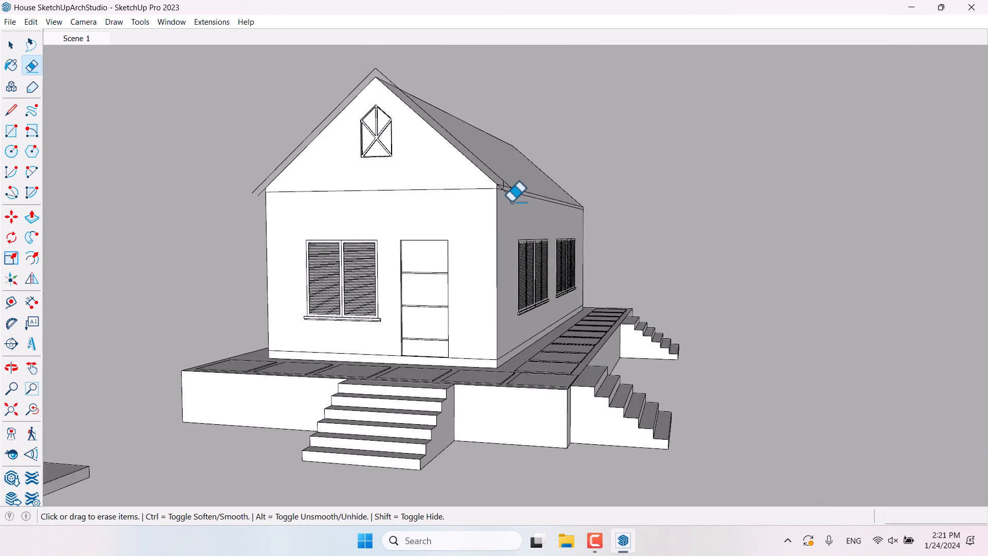
pyautogui.scroll(8, 500, 173)
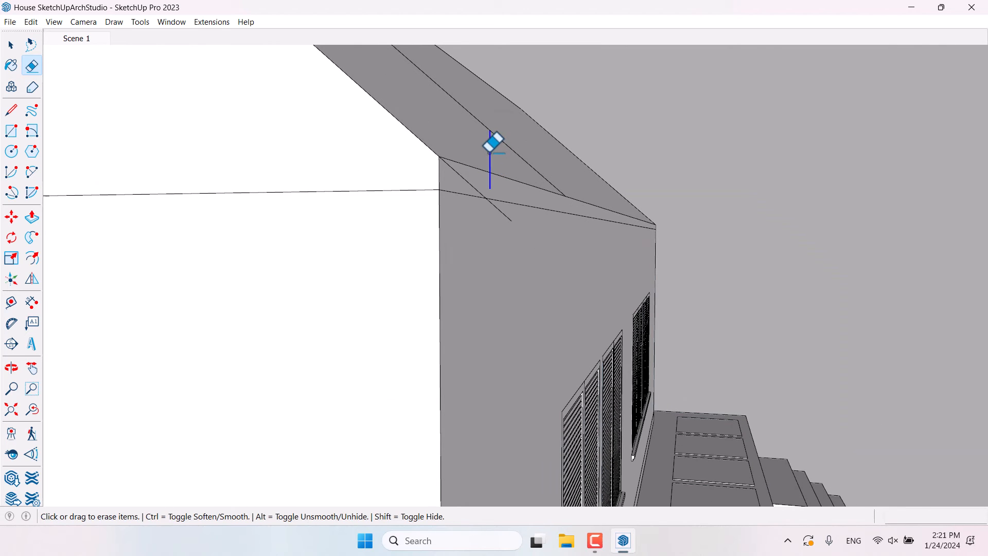
# Close the roof profile at both eaves with a line joining the ends of the two extended slope lines.
pyautogui.click(11, 110)
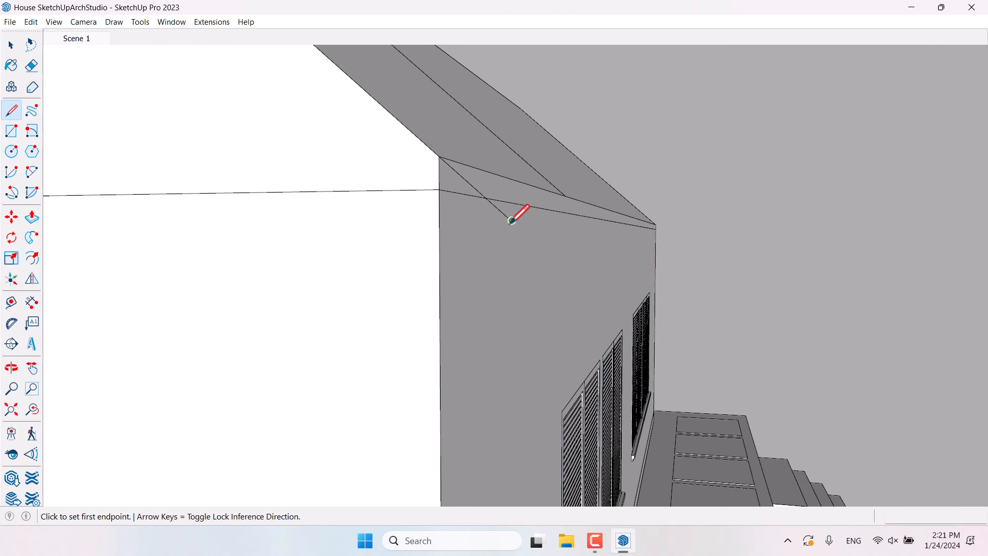
pyautogui.moveTo(512, 220); pyautogui.dragTo(592, 229, button='middle')
pyautogui.click(586, 243)
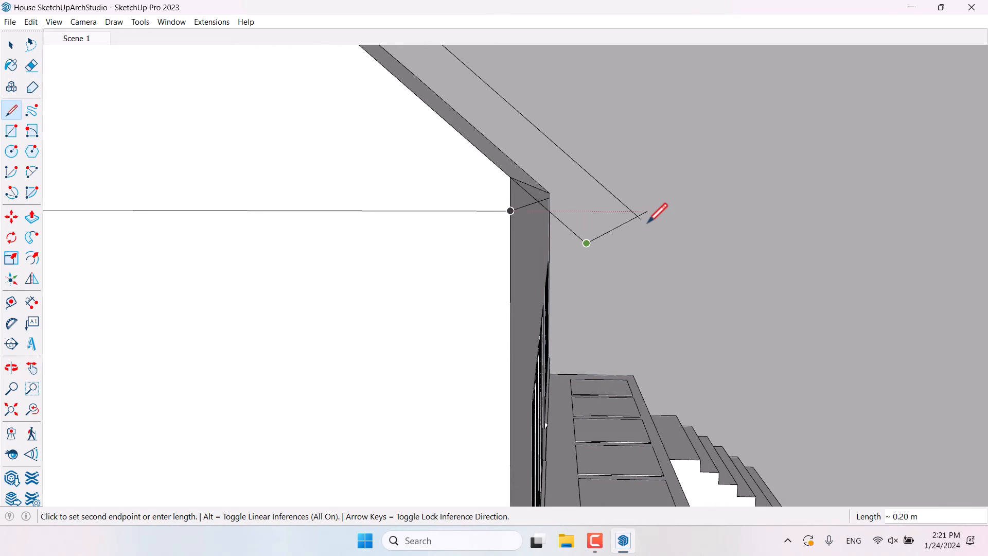
pyautogui.scroll(-6, 824, 263)
pyautogui.press('Escape')
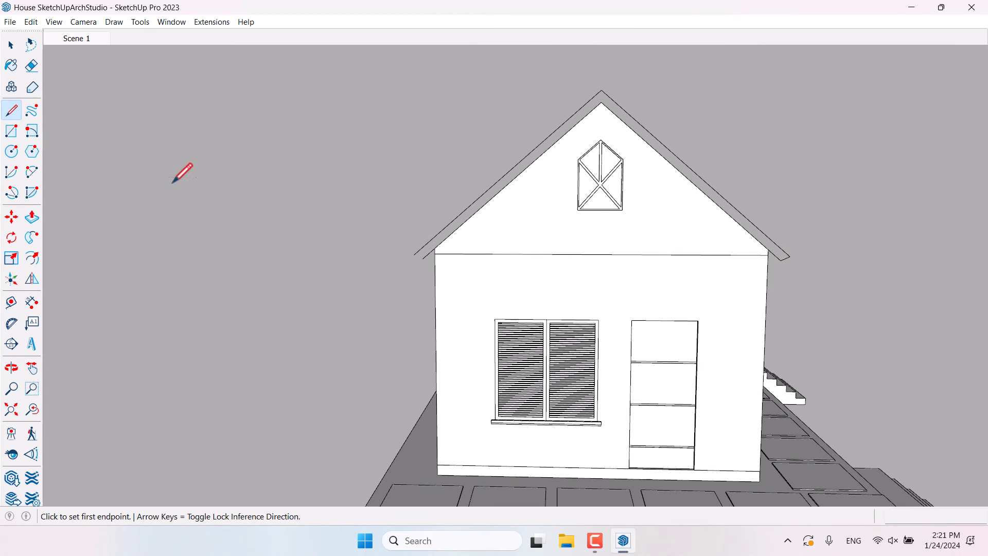
pyautogui.scroll(6, 415, 264)
pyautogui.click(487, 223)
pyautogui.click(430, 202)
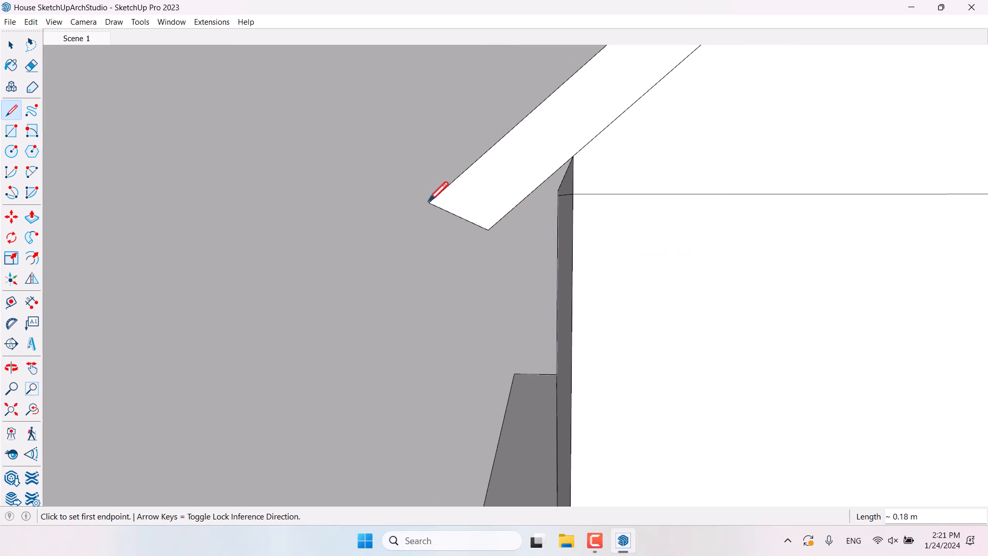
# Push/Pull the closed roof profile from the gable front along the full length of the house to the rear gable.
pyautogui.scroll(-8, 468, 287)
pyautogui.moveTo(468, 287); pyautogui.dragTo(301, 297, button='middle')
pyautogui.scroll(4, 383, 269)
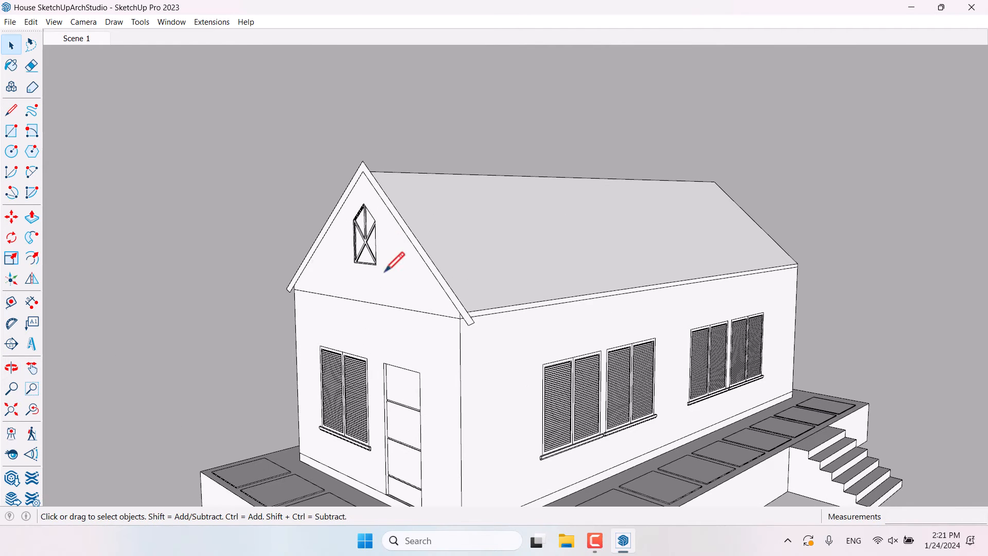
pyautogui.click(32, 216)
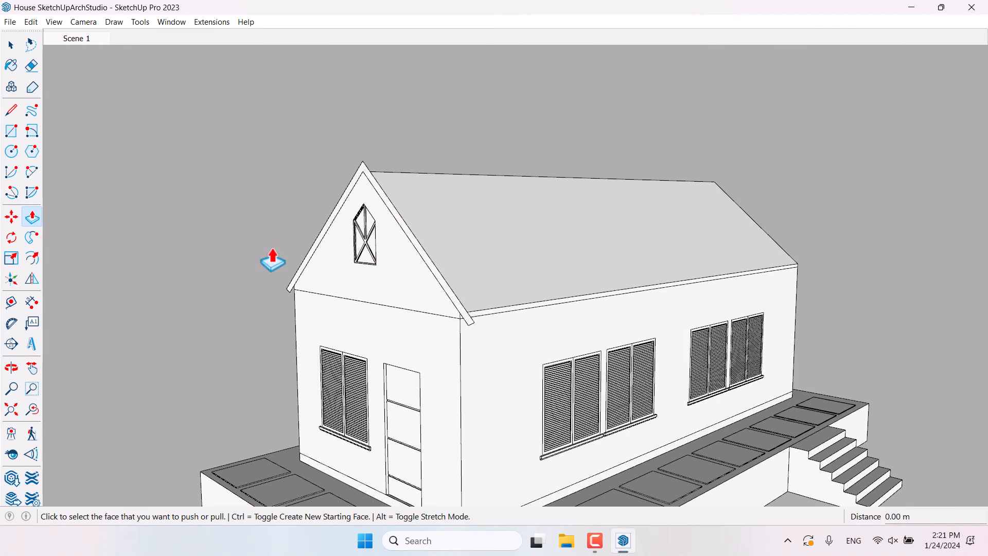
pyautogui.click(429, 266)
pyautogui.moveTo(677, 282); pyautogui.dragTo(730, 371, button='middle')
pyautogui.click(796, 401)
# Pull the roof's rear end face outward past the rear gable wall to form an overhang.
pyautogui.scroll(-5, 353, 206)
pyautogui.moveTo(353, 205); pyautogui.dragTo(511, 286, button='middle')
pyautogui.click(502, 280)
pyautogui.scroll(-1, 503, 283)
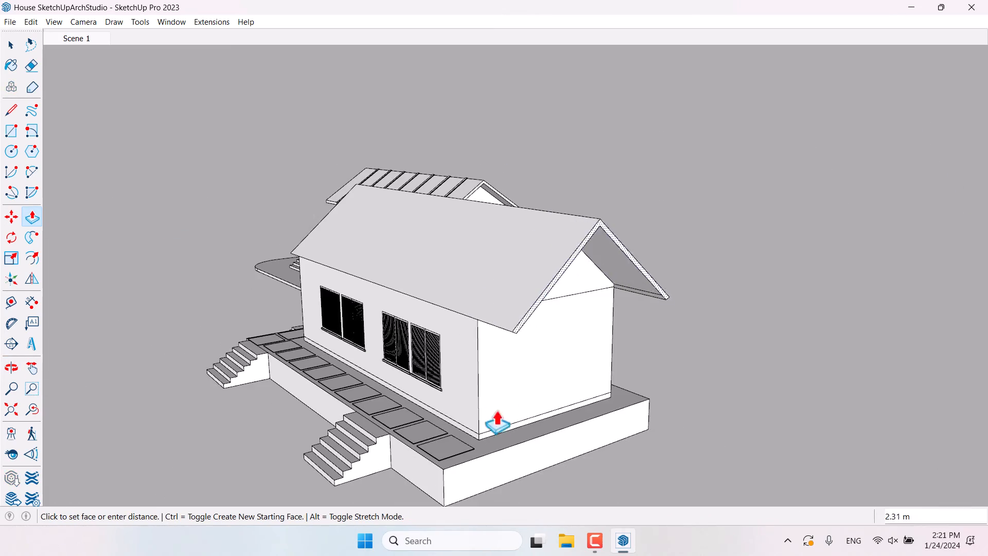
pyautogui.click(495, 467)
# Pull the roof's front end face past the door-side gable wall and set the overhang to 0.6 m.
pyautogui.moveTo(274, 330); pyautogui.dragTo(470, 294, button='middle')
pyautogui.click(458, 290)
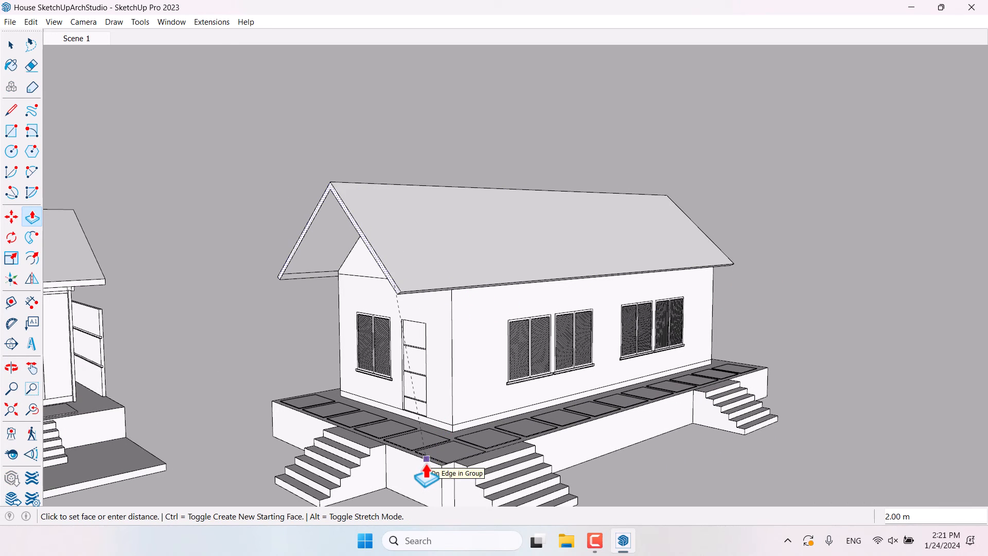
pyautogui.write('1')
pyautogui.press('Return')
pyautogui.scroll(-3, 452, 287)
pyautogui.moveTo(452, 285); pyautogui.dragTo(453, 235, button='middle')
pyautogui.scroll(3, 453, 301)
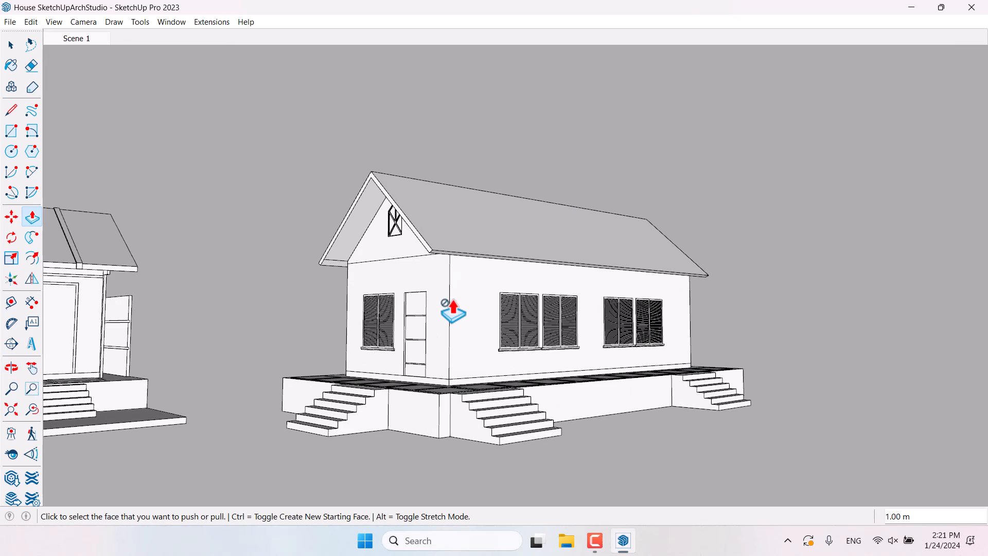
pyautogui.click(453, 309)
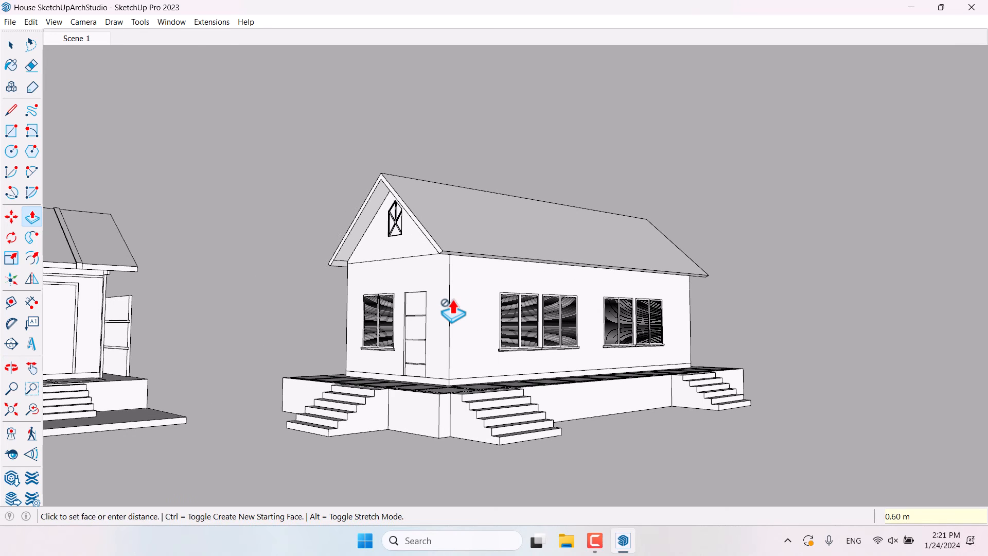
pyautogui.press('space')
# Delete the stray edge on the underside of the front roof overhang at the far eave.
pyautogui.scroll(5, 353, 268)
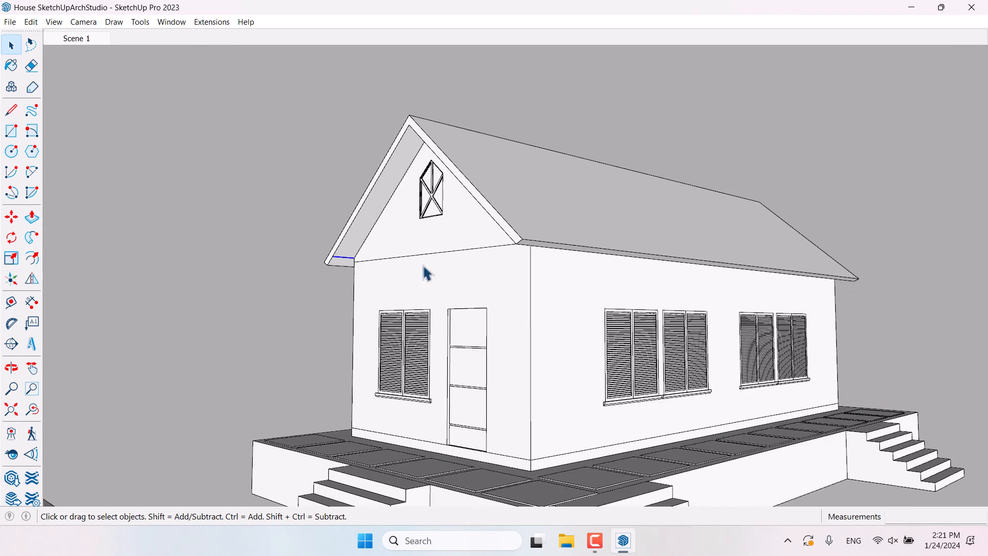
pyautogui.scroll(2, 402, 273)
pyautogui.moveTo(407, 282); pyautogui.dragTo(503, 257, button='middle')
pyautogui.press('Delete')
# Select the whole roof solid and make it a group.
pyautogui.scroll(-5, 575, 230)
pyautogui.scroll(2, 503, 256)
pyautogui.doubleClick(504, 256)
pyautogui.rightClick(505, 257)
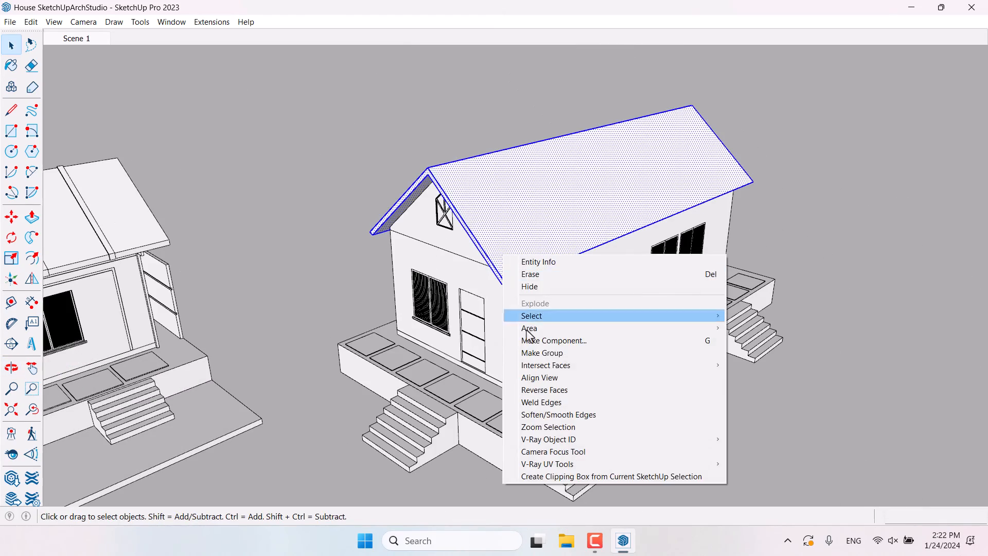
pyautogui.click(546, 353)
pyautogui.click(243, 197)
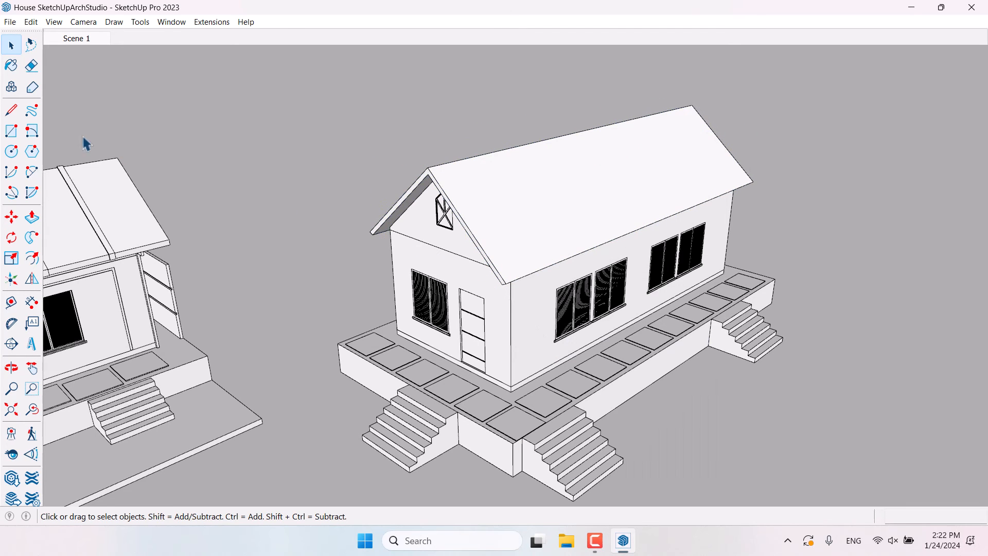
# Draw a line along the front edge of the roof slope between the eave corner and the ridge.
pyautogui.click(16, 116)
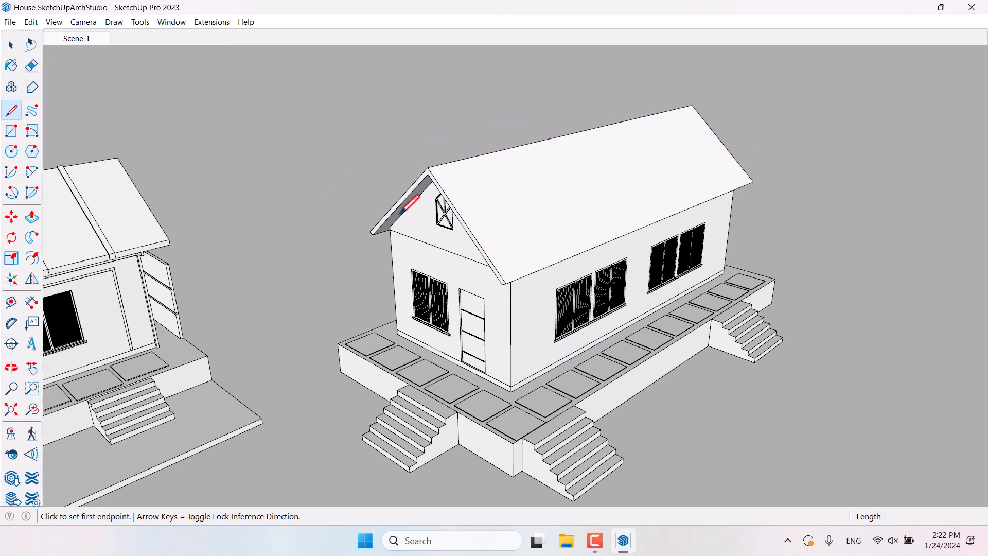
pyautogui.scroll(3, 514, 281)
pyautogui.click(573, 327)
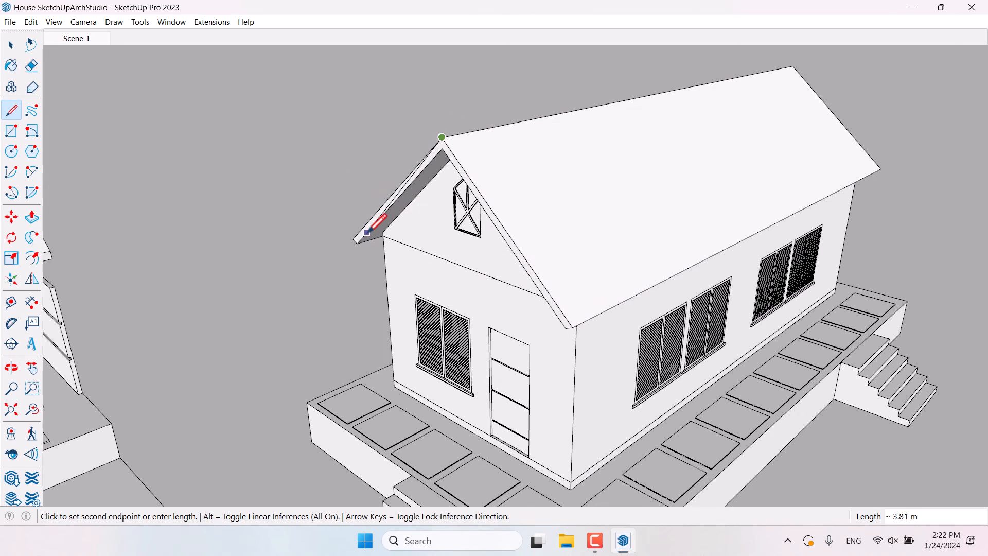
pyautogui.press('space')
# Move the drawn slope line 2 m along the roof, parallel to the ridge.
pyautogui.click(469, 175)
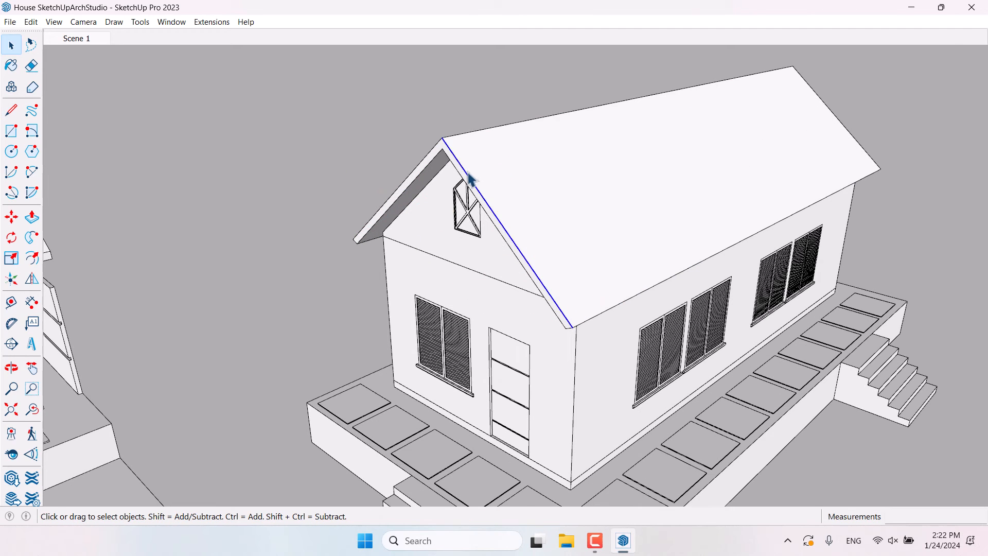
pyautogui.click(14, 218)
pyautogui.moveTo(655, 207); pyautogui.dragTo(351, 212, button='middle')
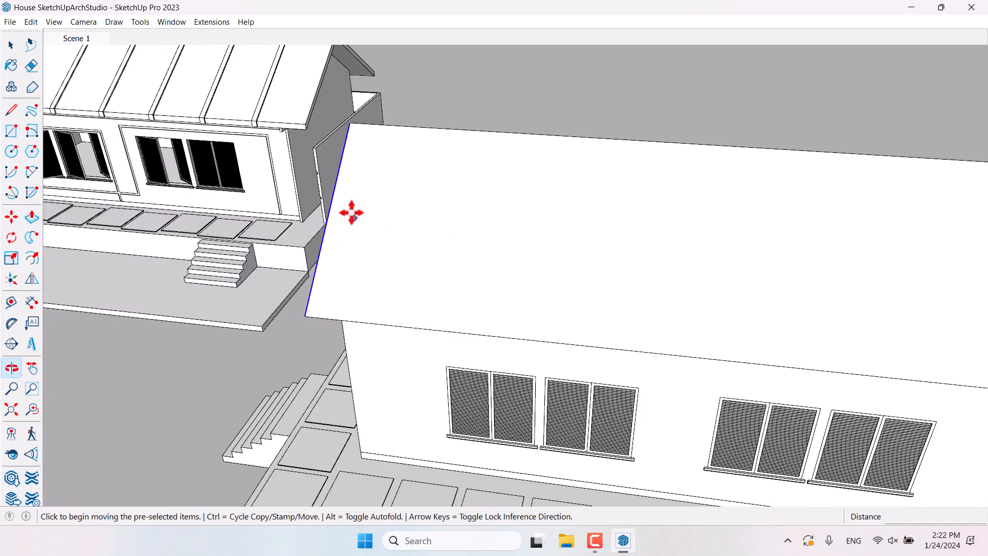
pyautogui.click(350, 210)
pyautogui.write('1')
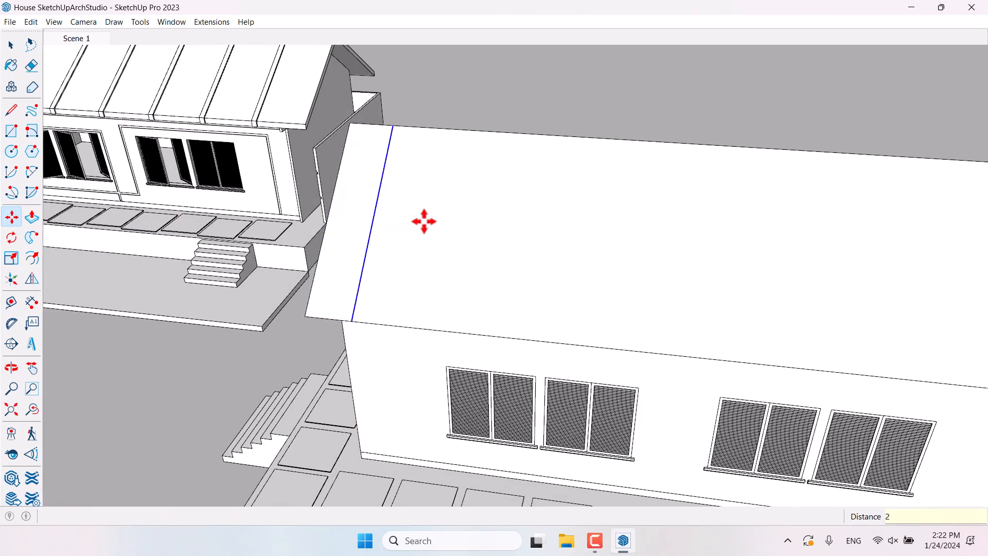
pyautogui.press('Return')
# Draw a 0.1 m vertical line down from the eave end of the moved slope line.
pyautogui.scroll(-4, 439, 231)
pyautogui.moveTo(439, 231); pyautogui.dragTo(571, 189, button='middle')
pyautogui.scroll(5, 462, 235)
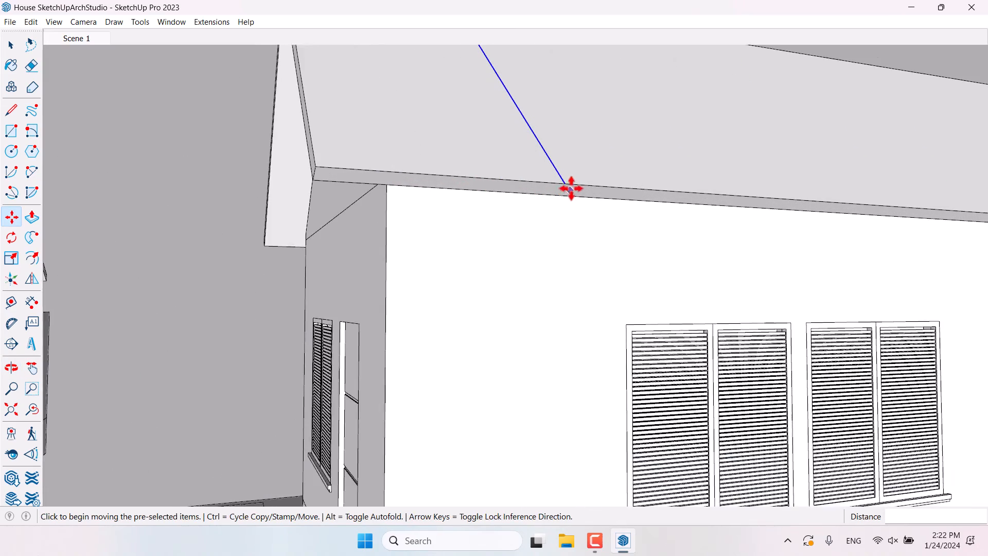
pyautogui.scroll(1, 572, 189)
pyautogui.click(11, 110)
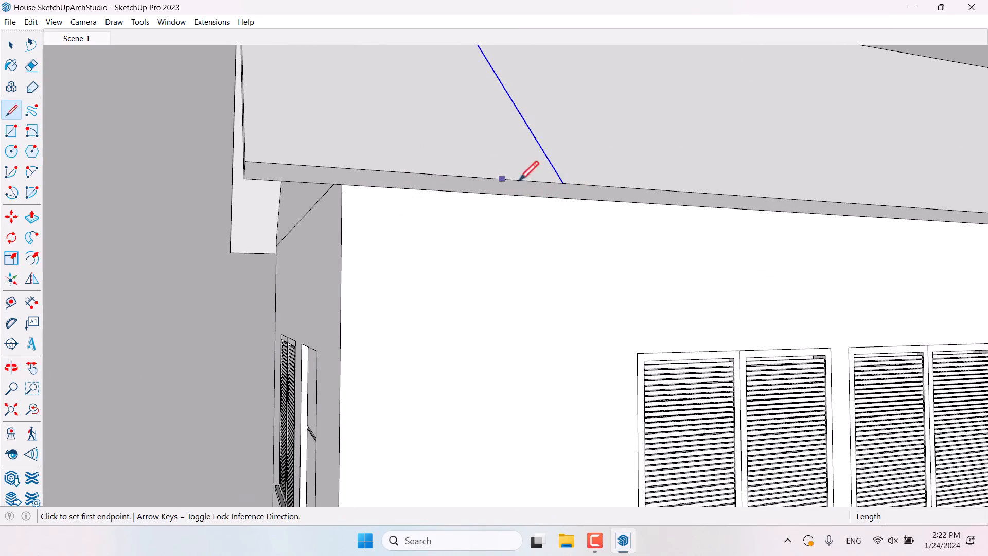
pyautogui.click(563, 183)
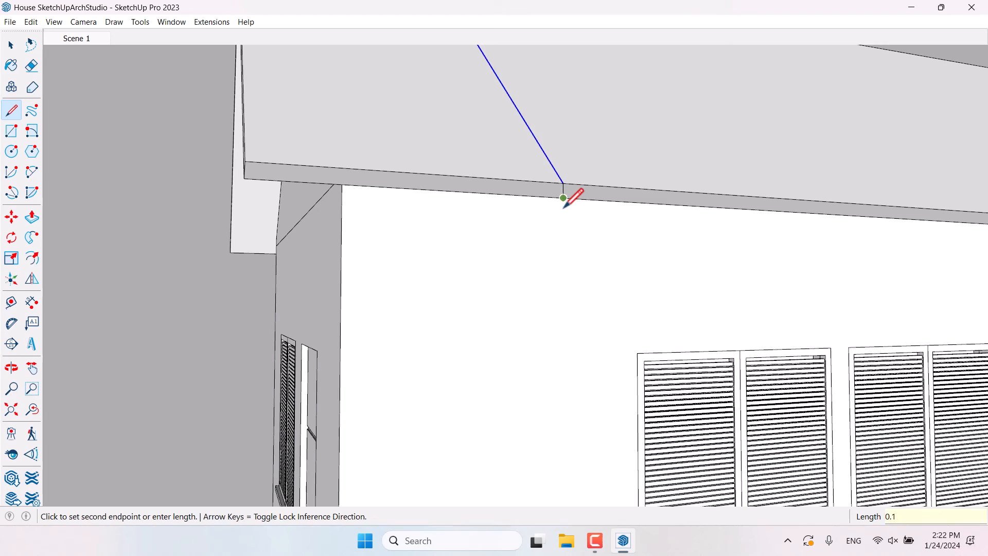
# Draw a horizontal 0.03 m square profile at the lower end of the short vertical line.
pyautogui.moveTo(563, 204); pyautogui.dragTo(717, 324, button='middle')
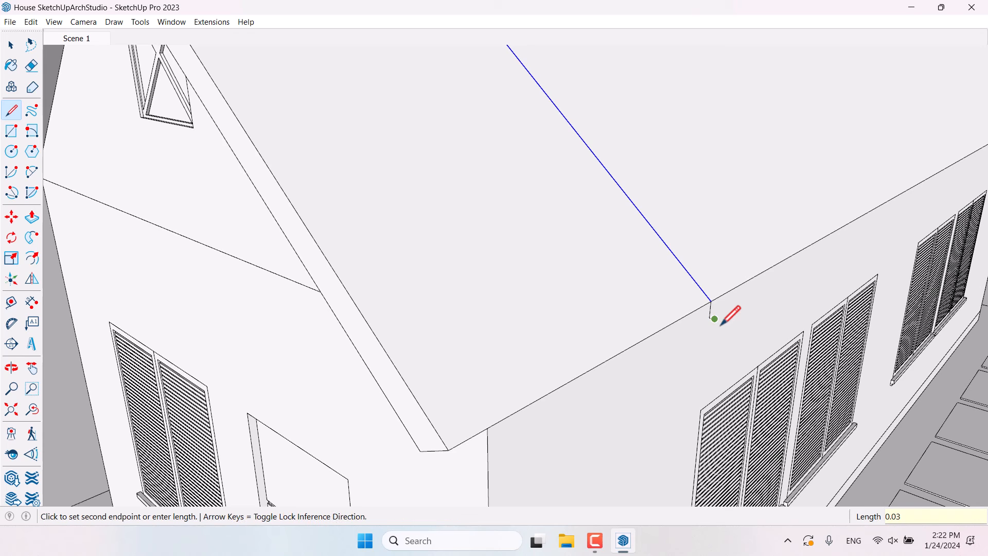
pyautogui.write('0')
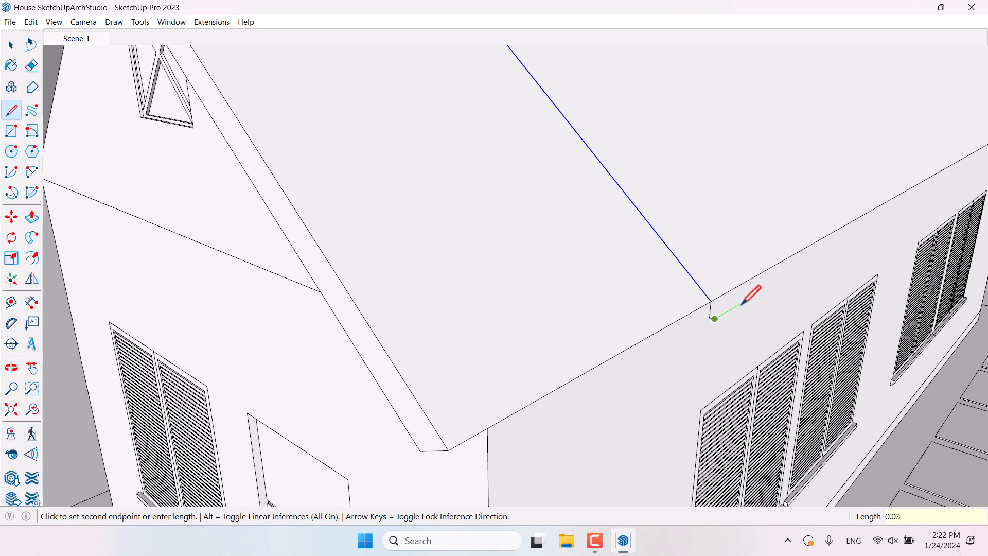
pyautogui.write('.03')
pyautogui.press('Return')
pyautogui.scroll(3, 736, 304)
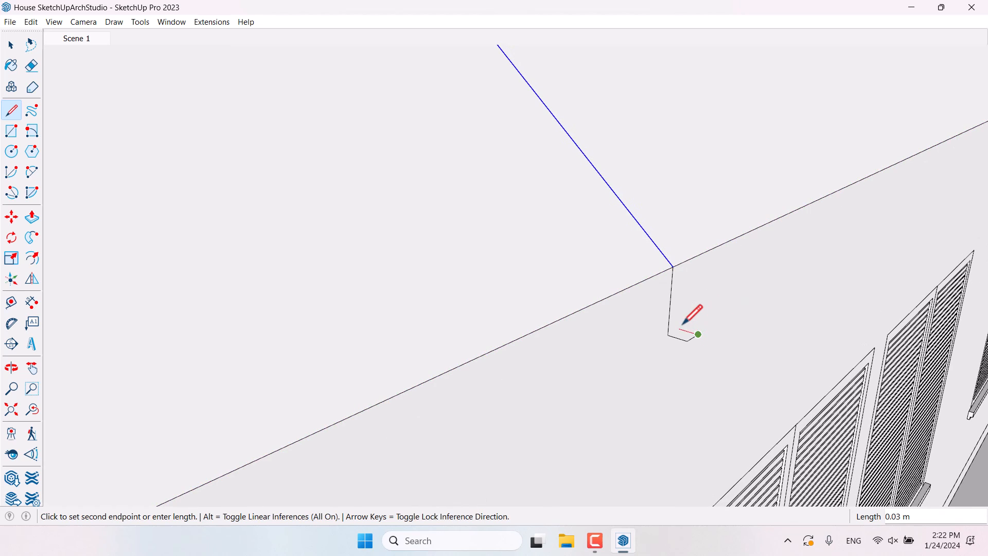
pyautogui.write('0.03')
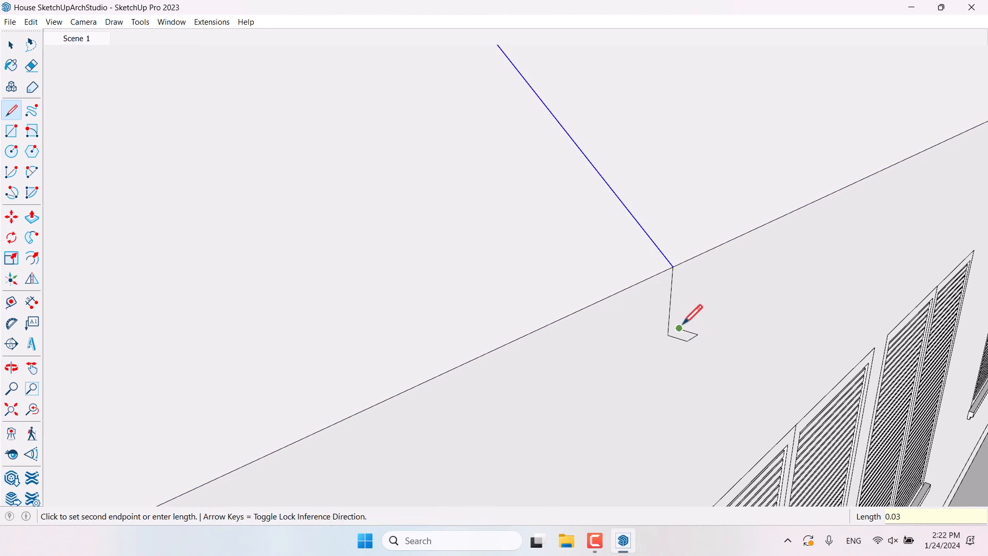
pyautogui.press('Return')
pyautogui.click(670, 334)
pyautogui.press('space')
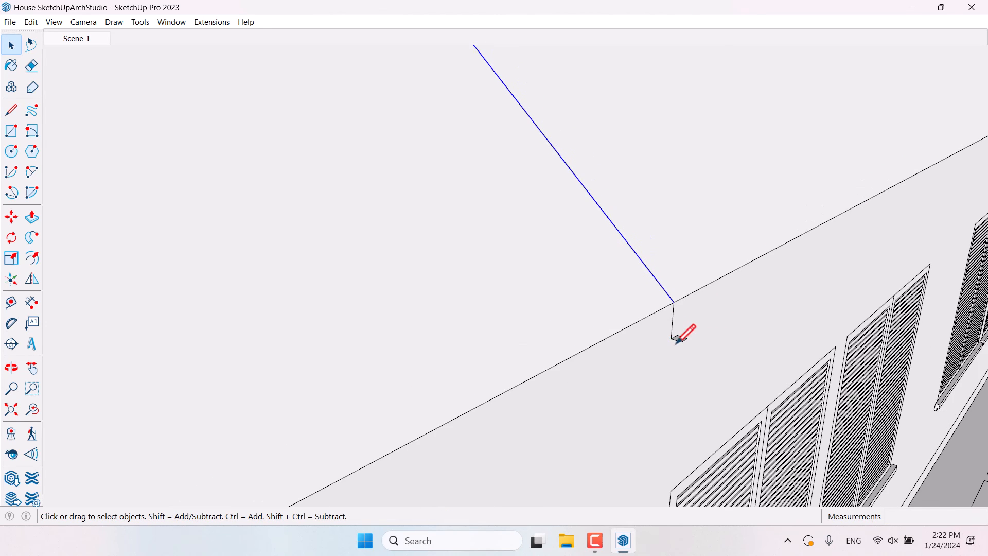
# Lengthen the small square profile along the eave direction by moving its far edge.
pyautogui.click(690, 342)
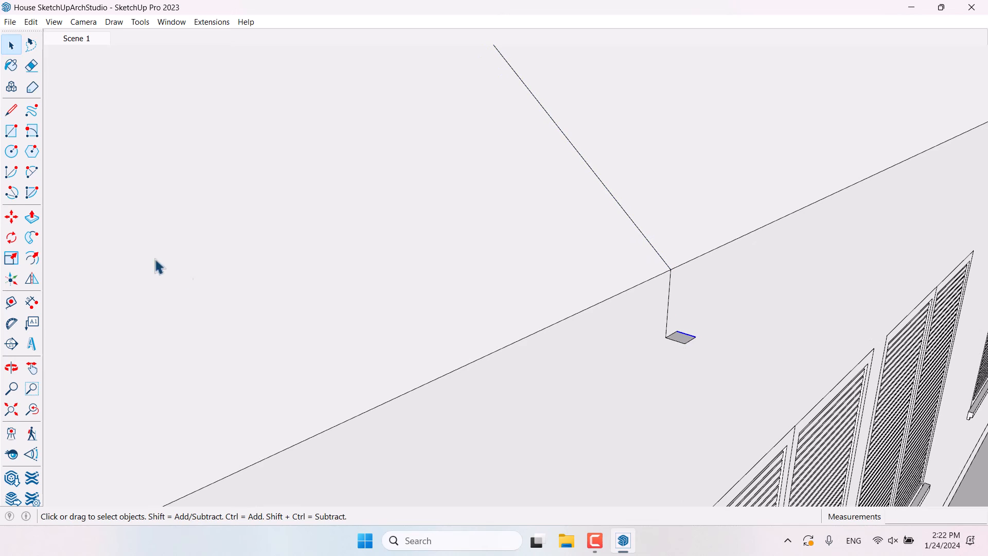
pyautogui.click(11, 217)
pyautogui.click(700, 336)
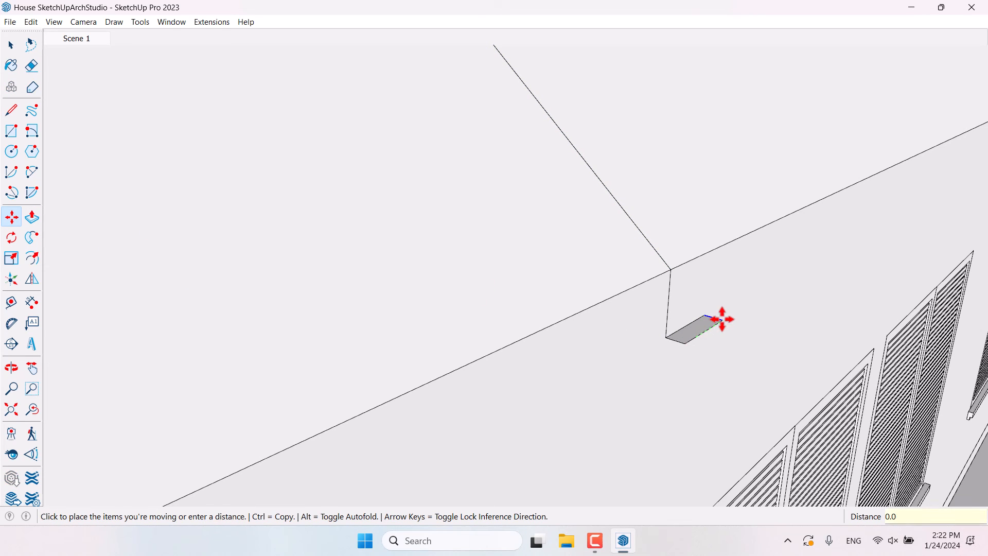
pyautogui.press('Escape')
pyautogui.press('space')
# Try sweeping the thin profile with Follow Me along the short vertical line and the slope line to form a roof rib.
pyautogui.tripleClick(693, 340)
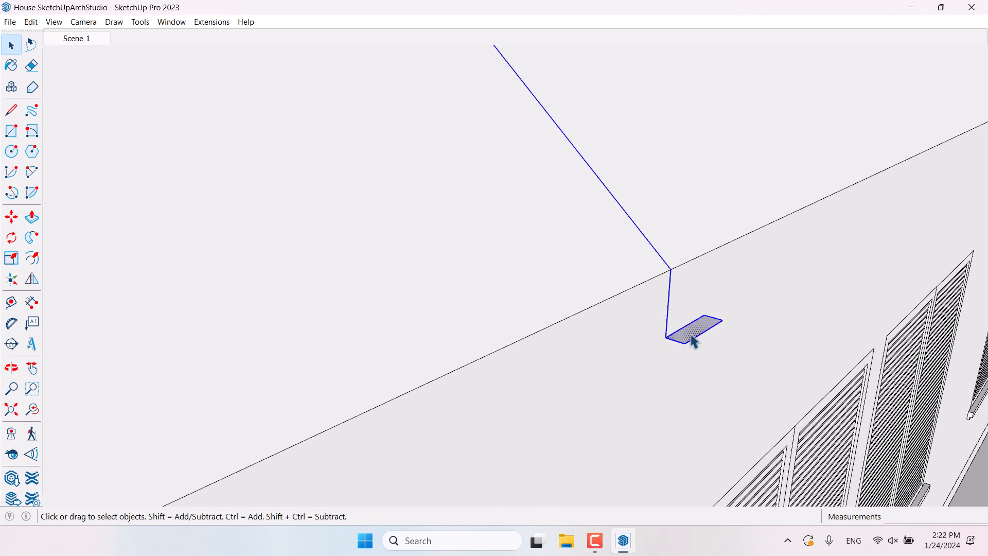
pyautogui.keyDown('shift'); pyautogui.doubleClick(693, 340); pyautogui.keyUp('shift')
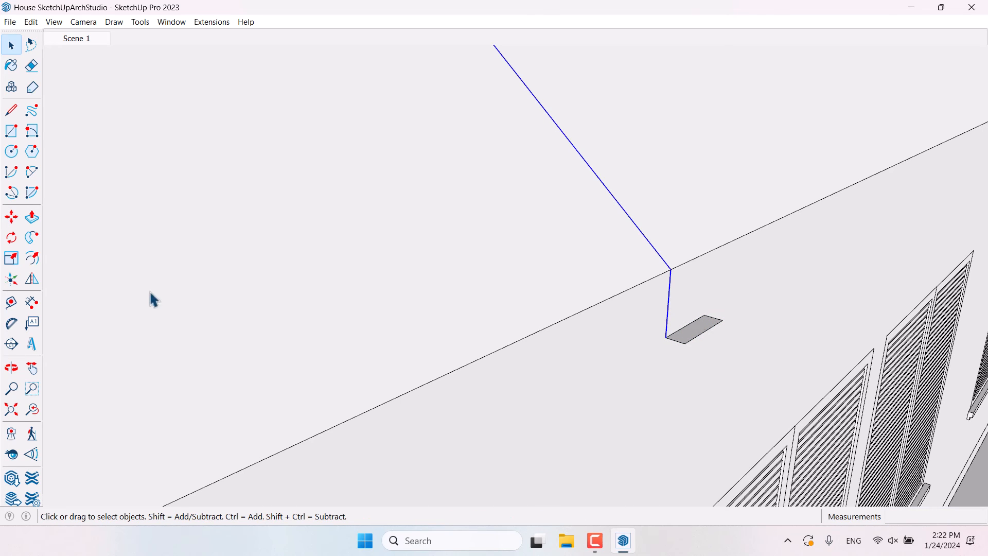
pyautogui.click(31, 237)
pyautogui.click(689, 334)
pyautogui.scroll(-2, 688, 337)
pyautogui.scroll(-5, 690, 340)
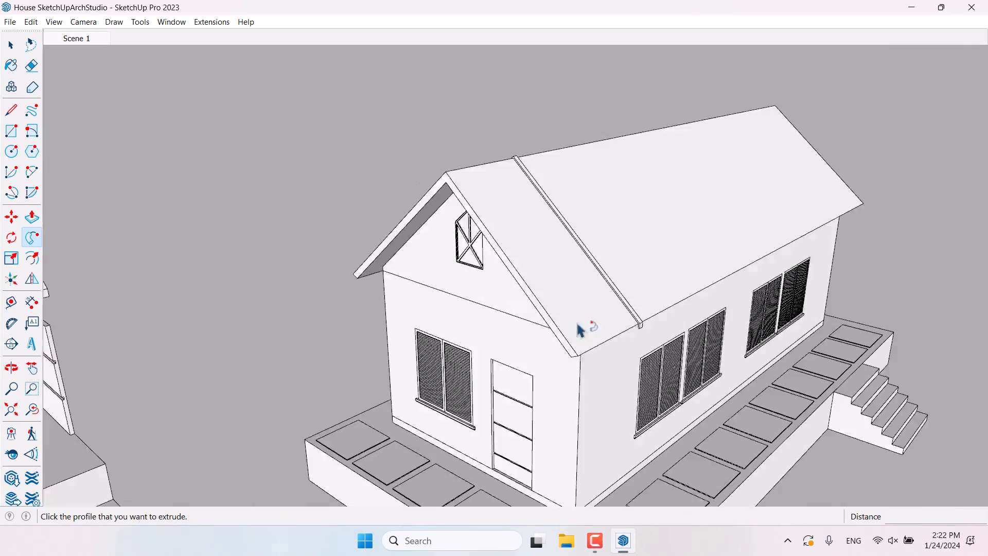
pyautogui.moveTo(584, 326); pyautogui.dragTo(479, 283, button='middle')
pyautogui.scroll(3, 514, 284)
pyautogui.press('space')
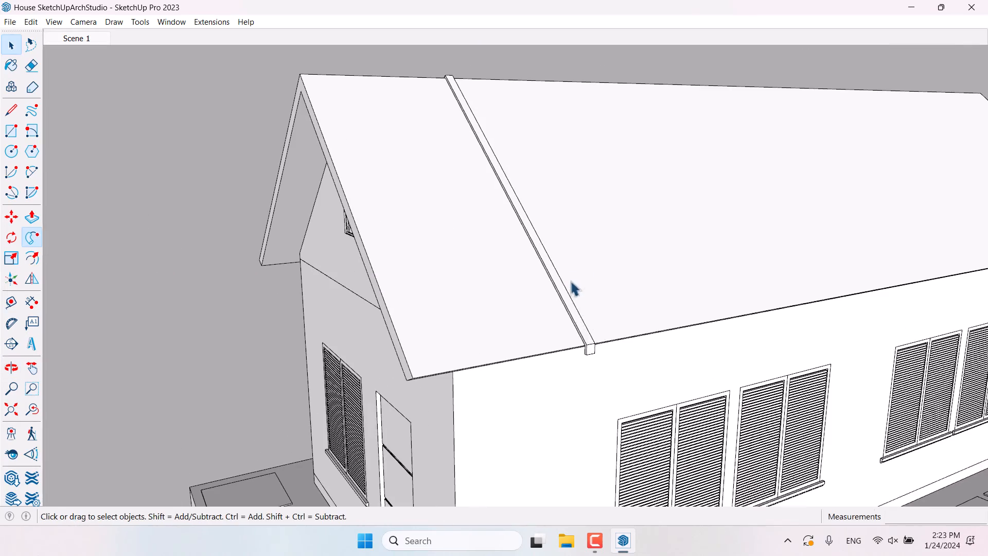
pyautogui.scroll(3, 593, 356)
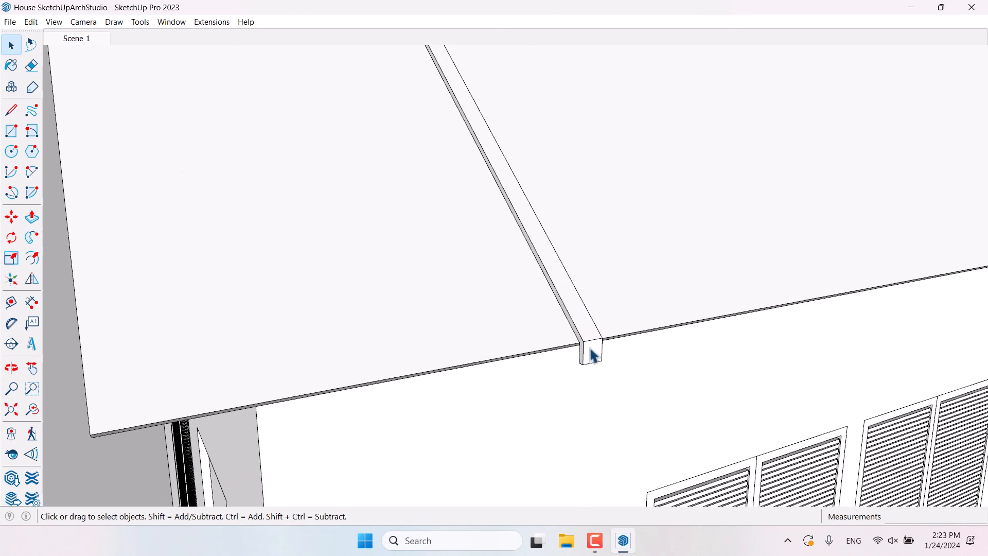
# Undo the rib sweep and deepen the profile by moving its outer edge away from the eave.
pyautogui.scroll(3, 593, 355)
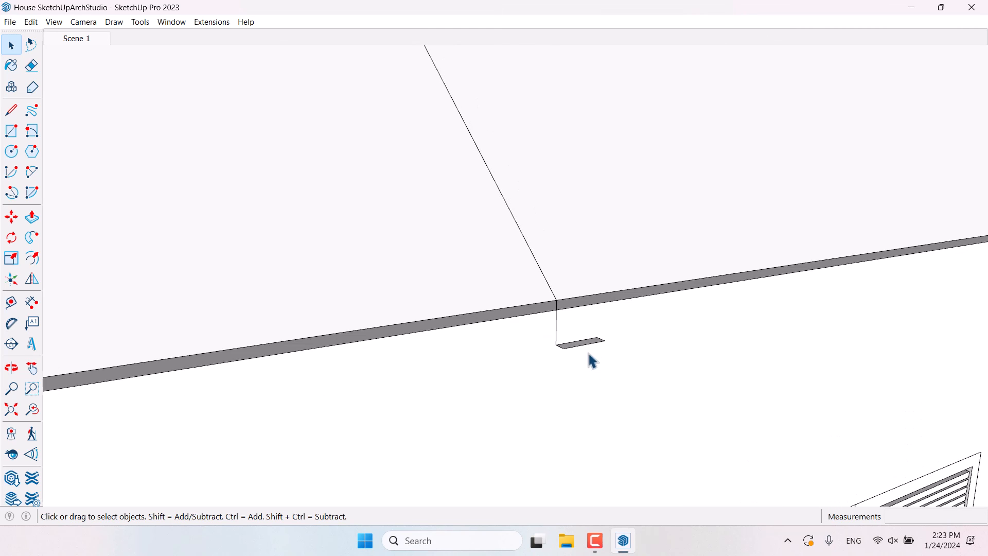
pyautogui.click(11, 216)
pyautogui.moveTo(643, 453); pyautogui.dragTo(628, 435, button='middle')
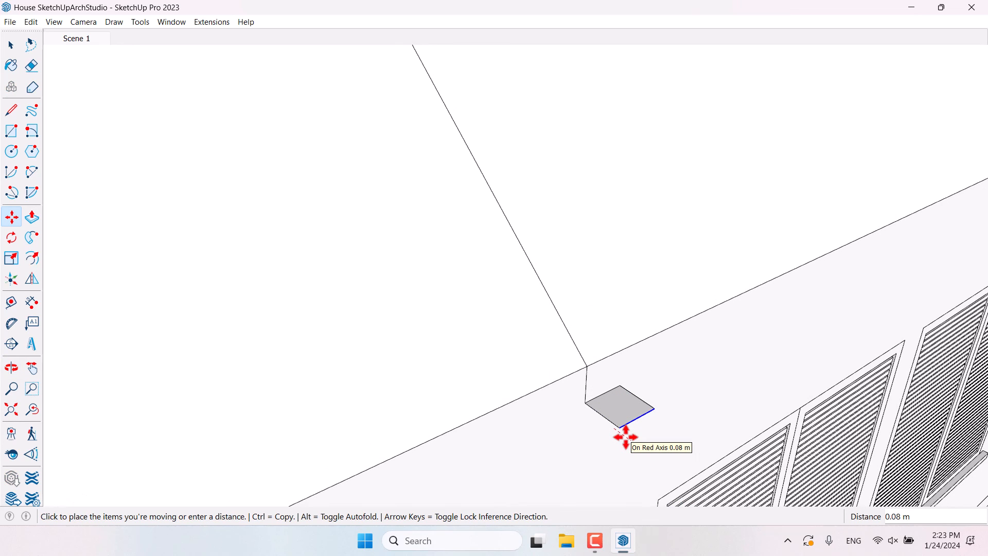
pyautogui.write('0.0')
pyautogui.press('Return')
pyautogui.press('space')
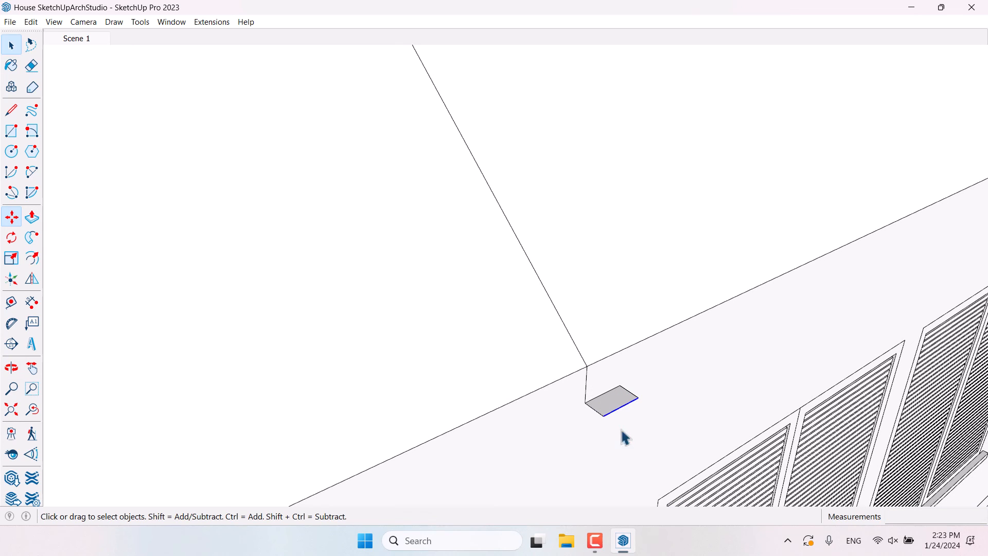
# Sweep the deepened profile with Follow Me along the vertical line and the slope line to create the roof rib.
pyautogui.tripleClick(612, 411)
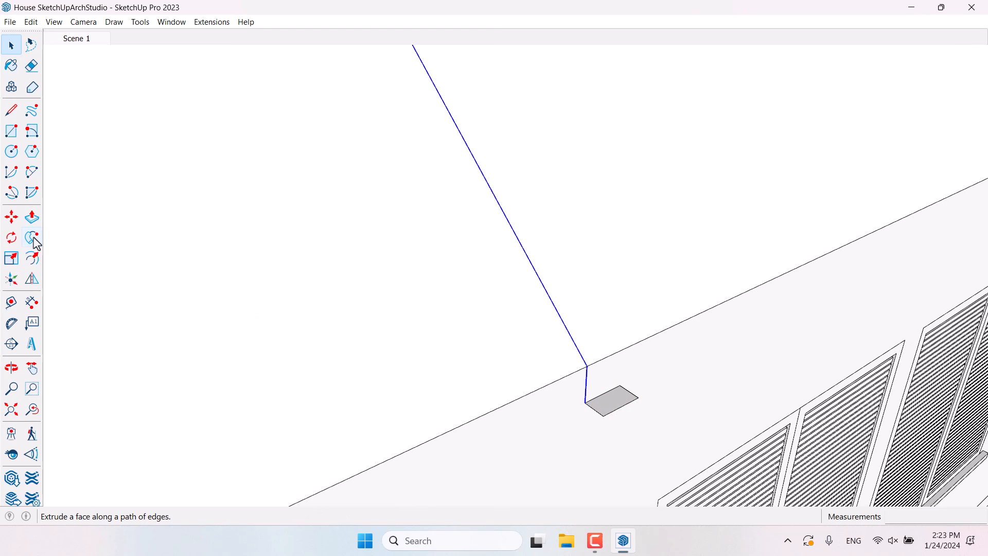
pyautogui.click(31, 258)
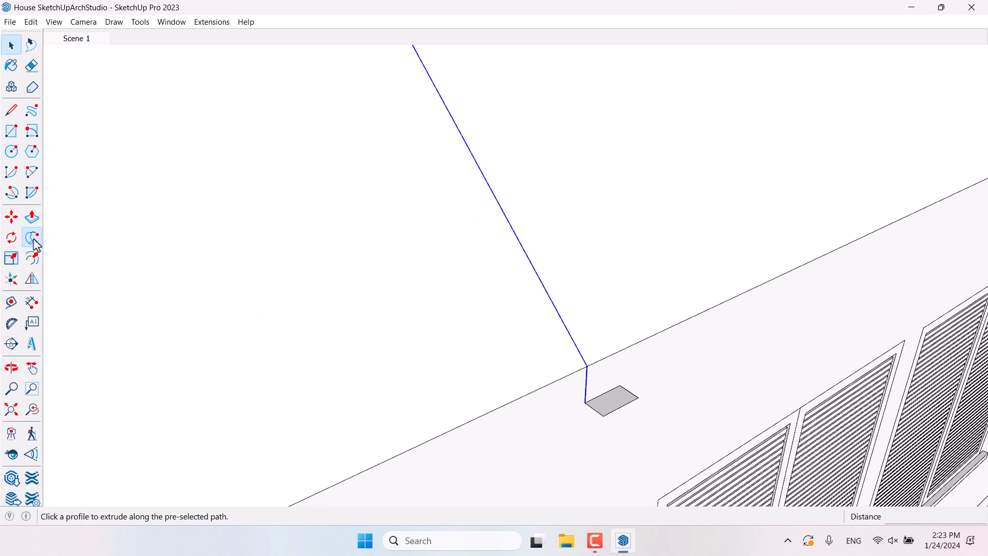
pyautogui.click(610, 399)
pyautogui.moveTo(432, 381); pyautogui.dragTo(545, 346, button='middle')
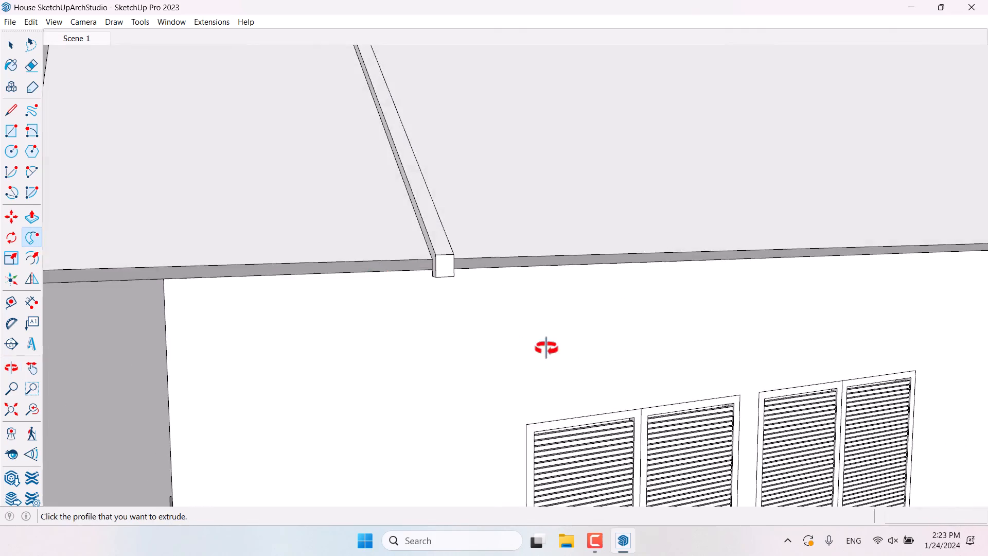
# Select the complete swept rib on the roof slope and make it a group.
pyautogui.press('space')
pyautogui.scroll(-5, 497, 280)
pyautogui.click(495, 280)
pyautogui.rightClick(494, 276)
pyautogui.click(544, 359)
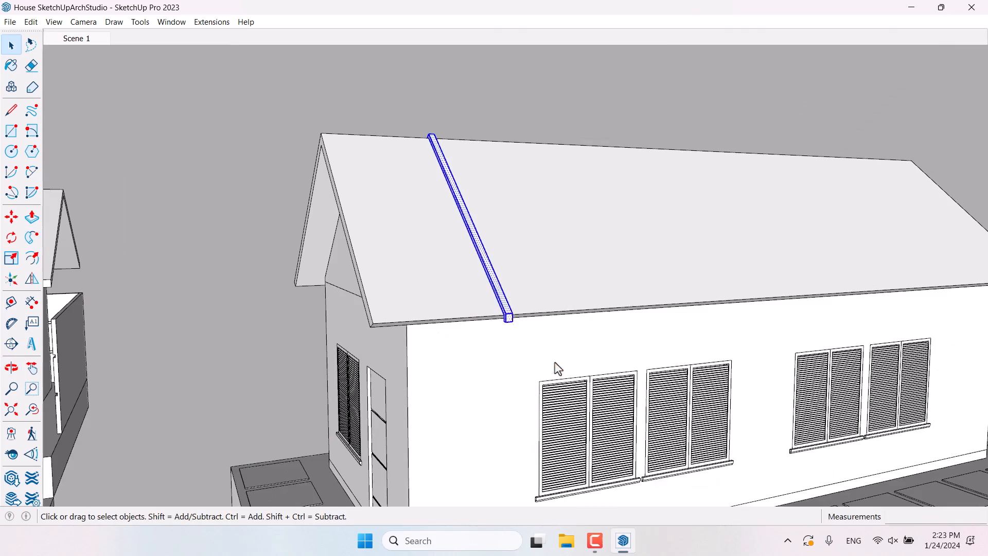
pyautogui.click(521, 407)
# Copy the roof rib about 1.82 m along the eave direction toward the middle of the slope.
pyautogui.moveTo(521, 406); pyautogui.dragTo(453, 309, button='middle')
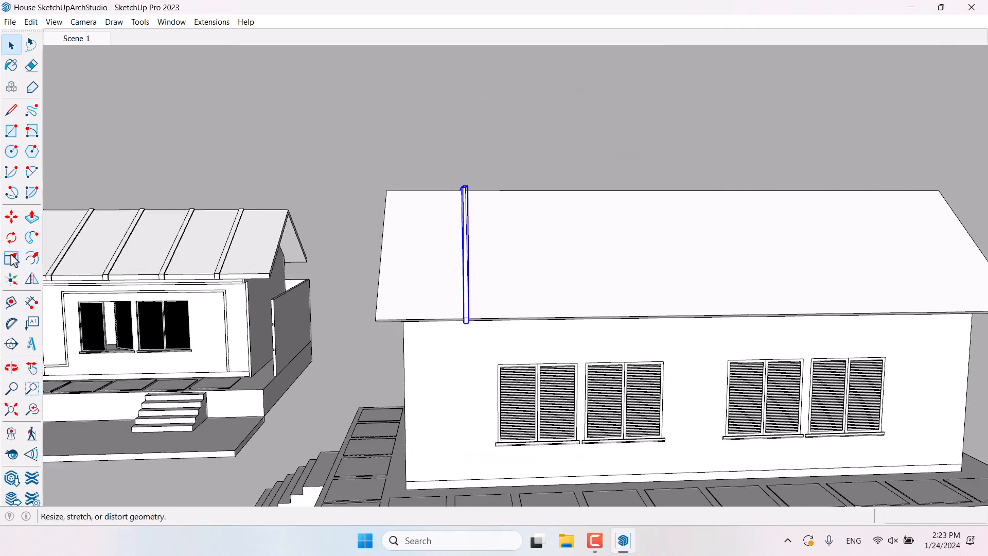
pyautogui.press('m')
pyautogui.press('ctrl')
pyautogui.click(488, 298)
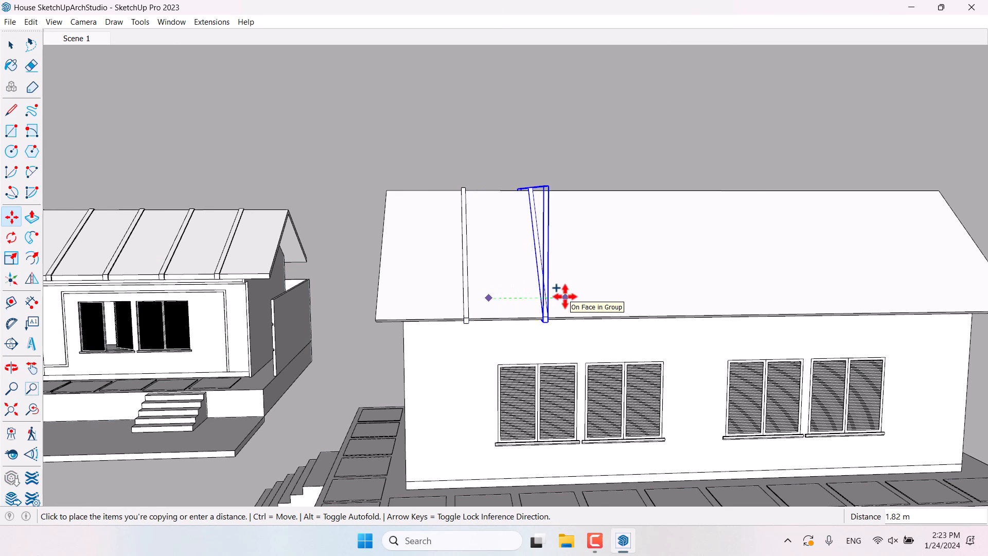
pyautogui.click(565, 297)
pyautogui.scroll(-3, 480, 310)
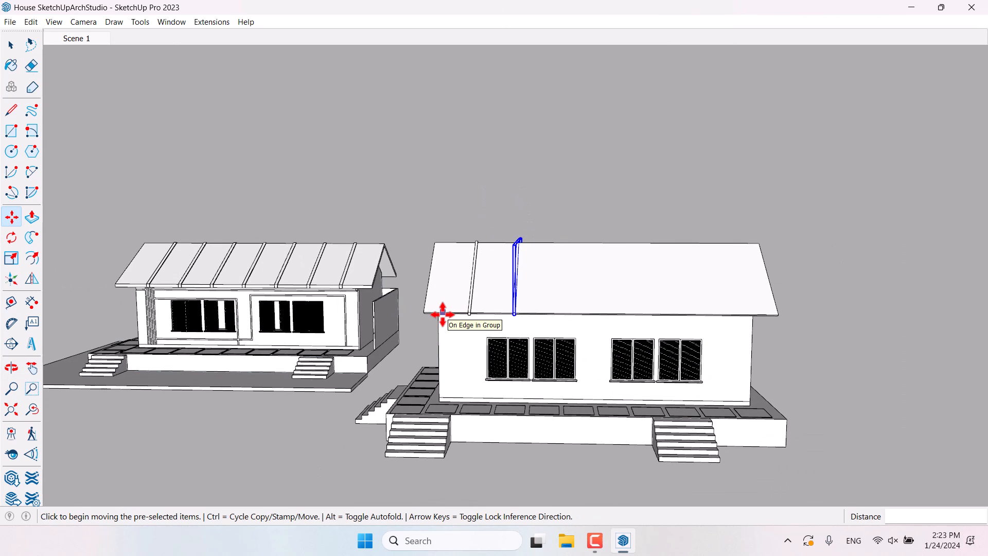
pyautogui.press('z')
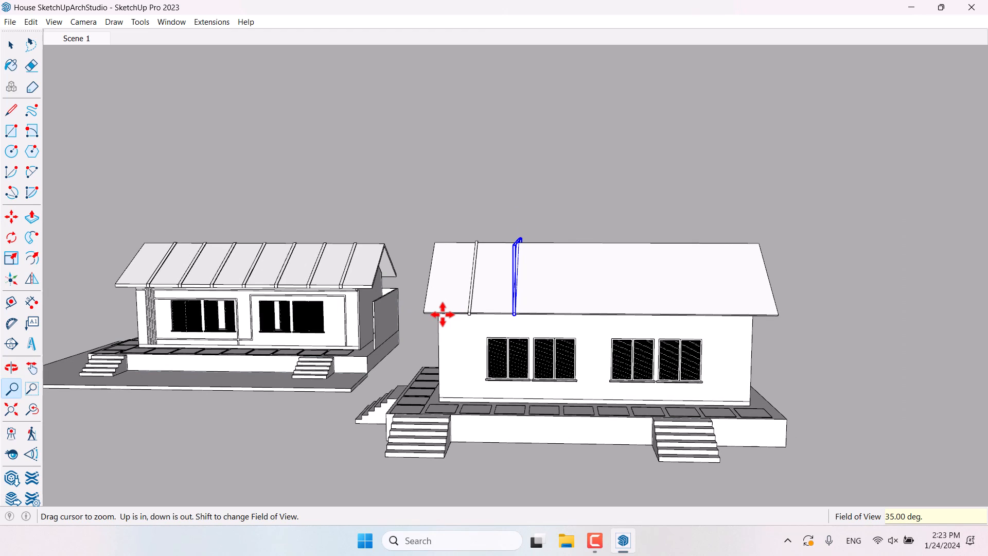
pyautogui.press('space')
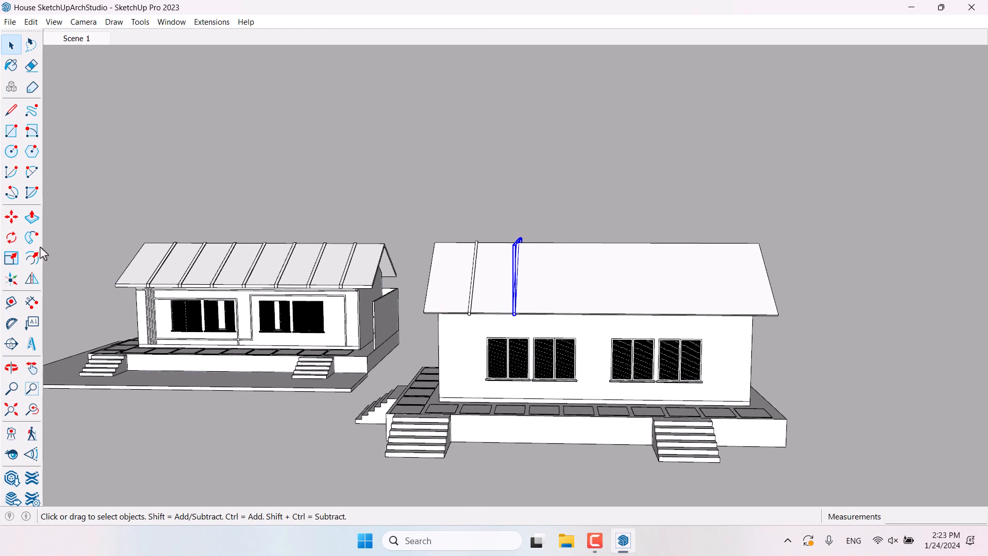
# Array the copied rib along the rest of the roof slope with a 2 m spacing and a 5x multiplier.
pyautogui.click(11, 216)
pyautogui.press('ctrl')
pyautogui.click(512, 291)
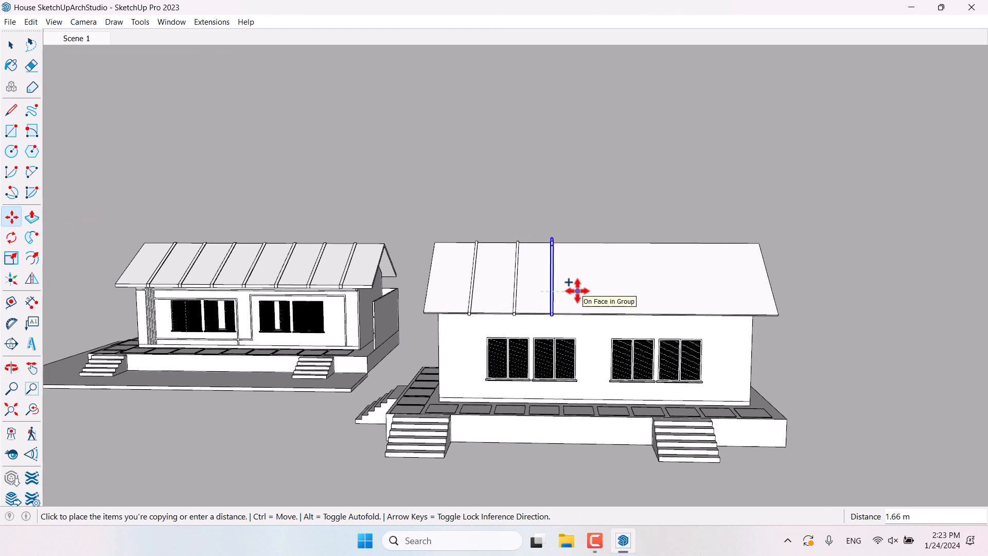
pyautogui.write('2')
pyautogui.press('Return')
pyautogui.write('5')
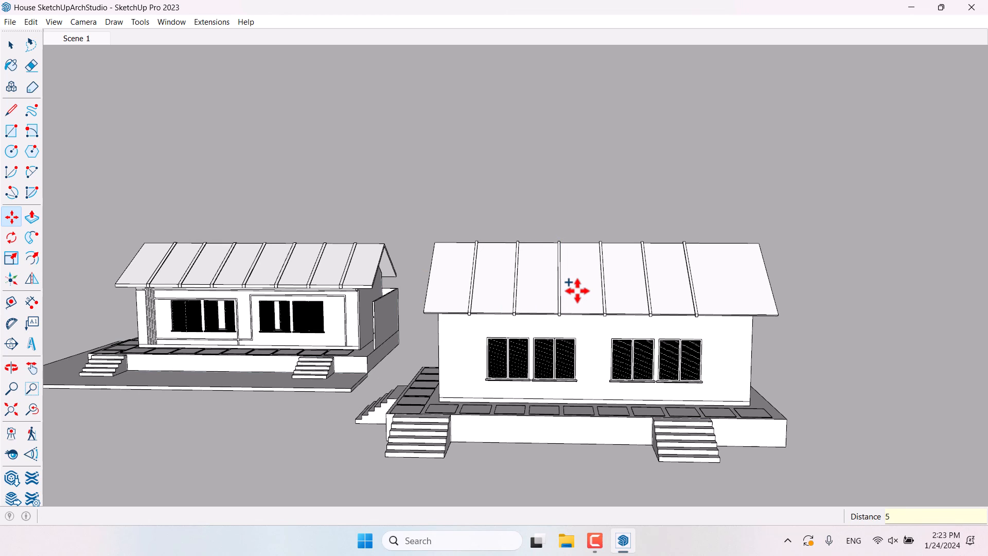
pyautogui.write('x')
pyautogui.press('Return')
pyautogui.press('space')
pyautogui.scroll(-3, 577, 291)
pyautogui.moveTo(577, 292); pyautogui.dragTo(829, 278, button='middle')
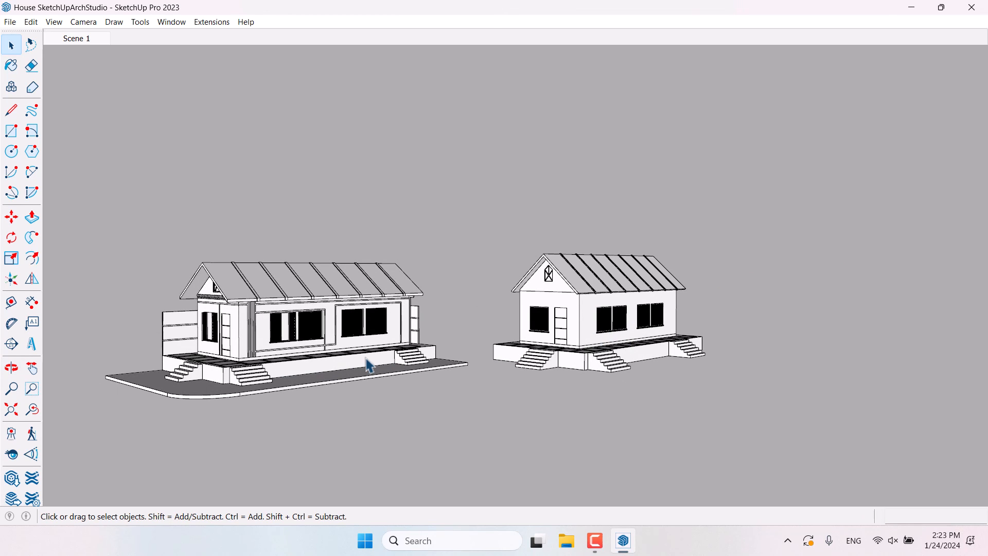
pyautogui.moveTo(366, 358); pyautogui.dragTo(452, 331, button='middle')
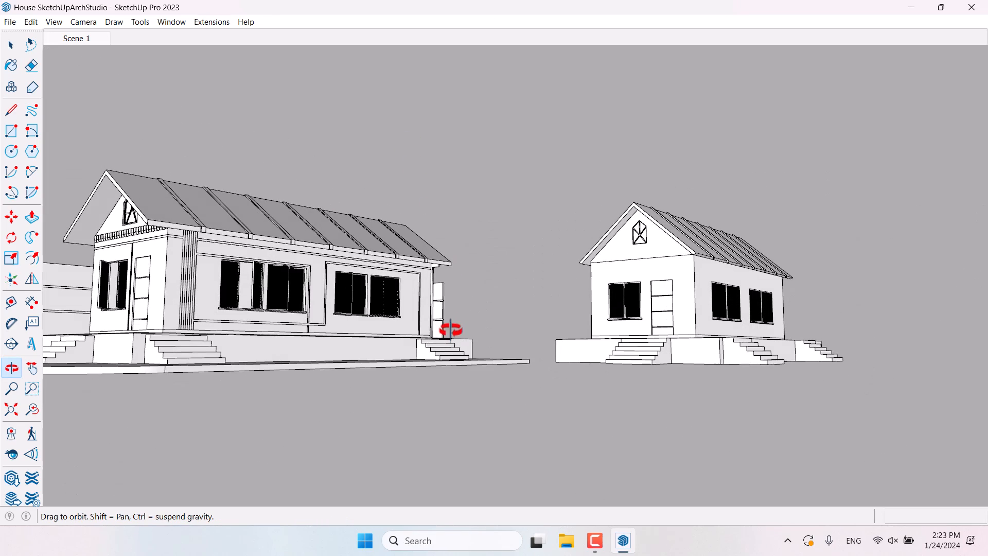
pyautogui.click(592, 546)
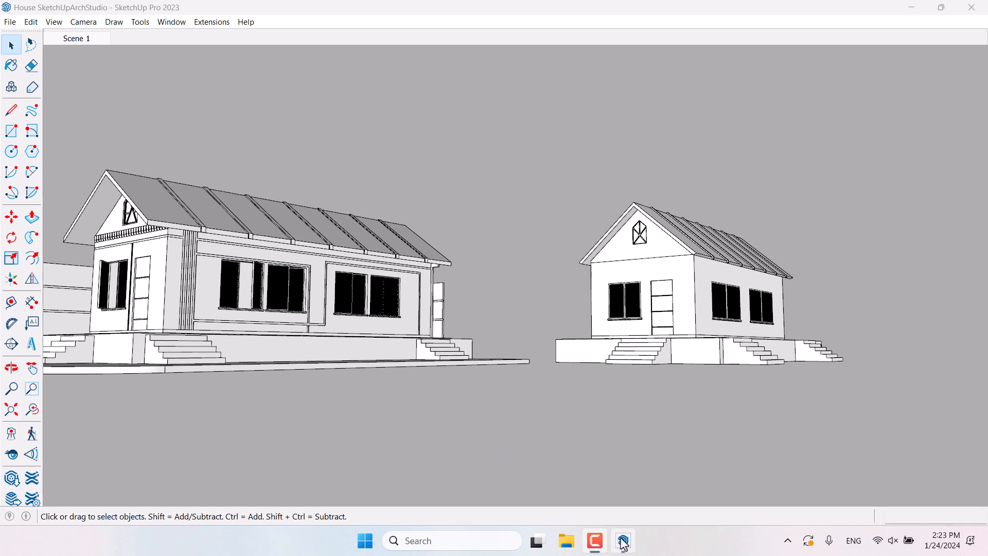
pyautogui.moveTo(624, 542)
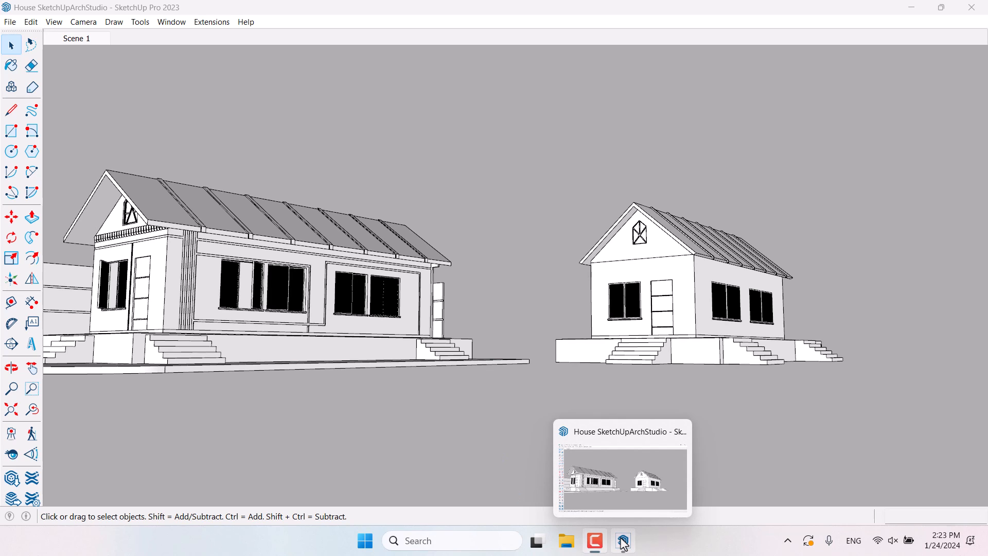